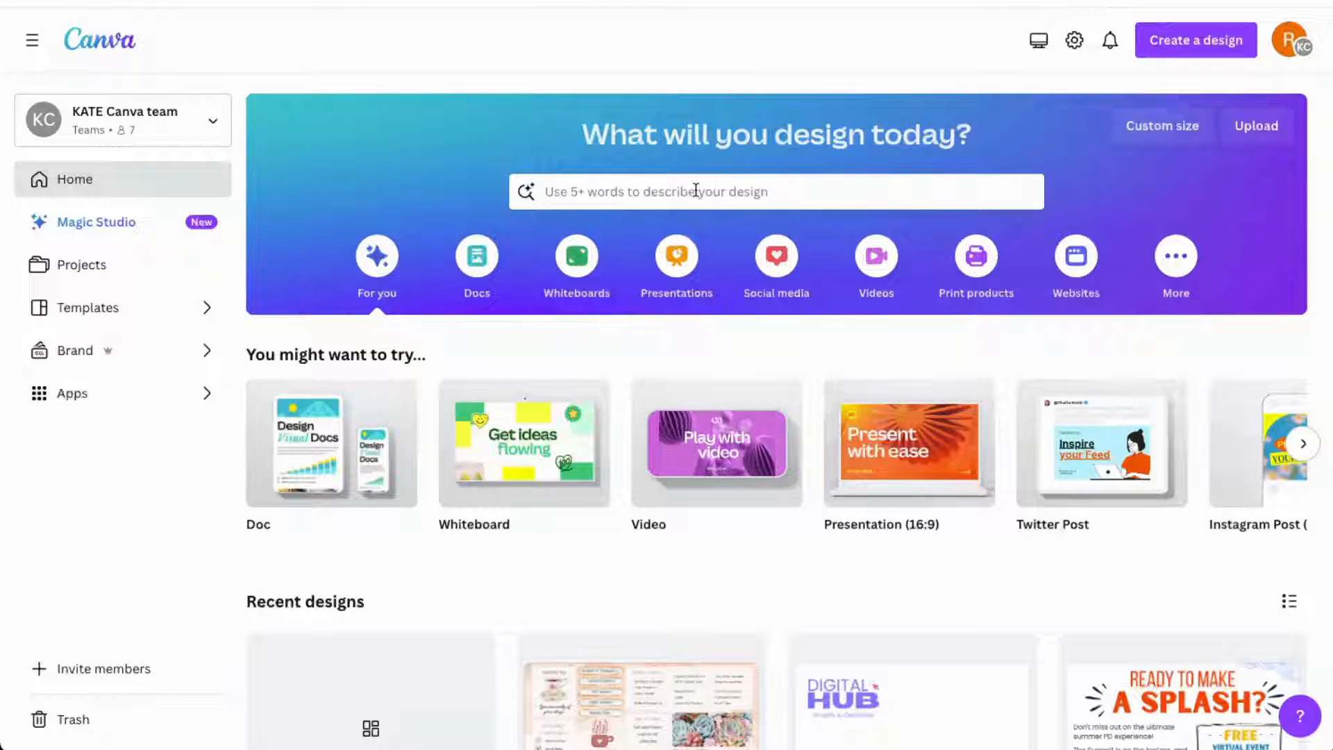
- Search the design templates for "desktop organization"
{"action": "left_click", "coordinate": [696, 190]}
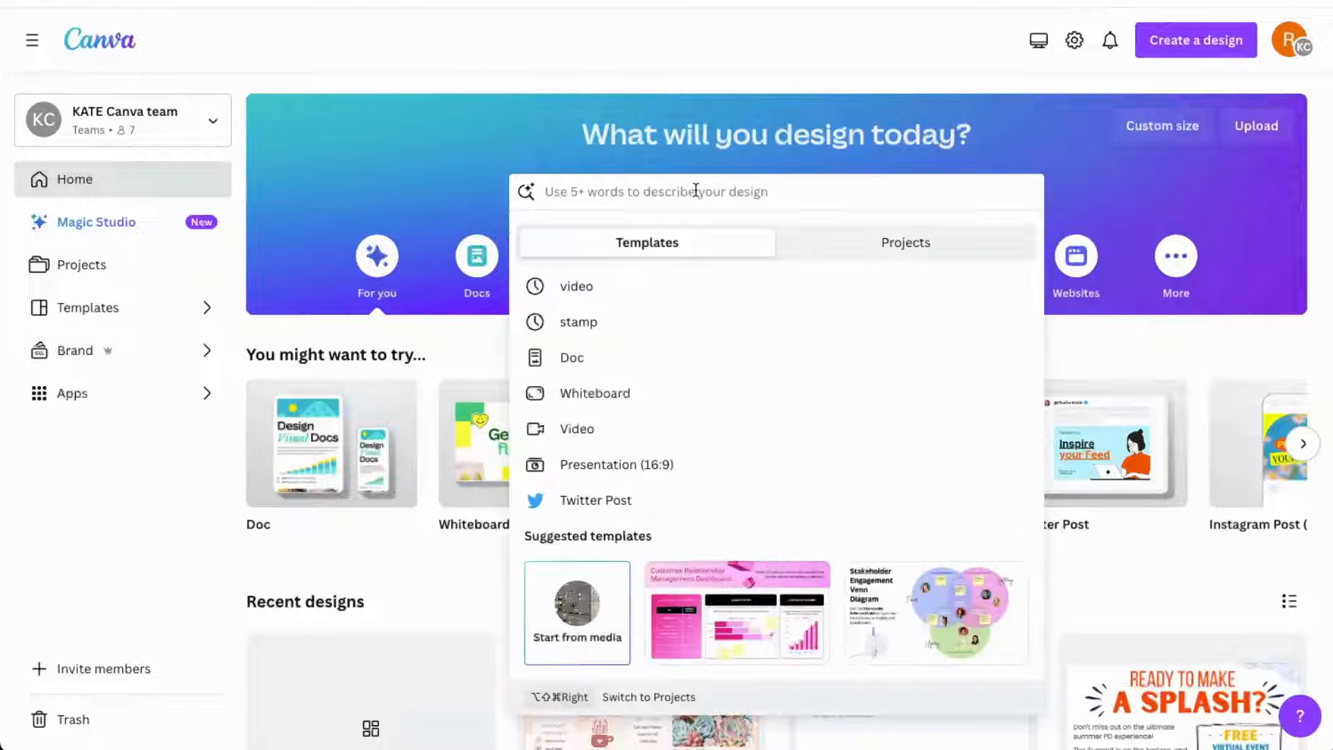
{"action": "type", "text": "desktop organization"}
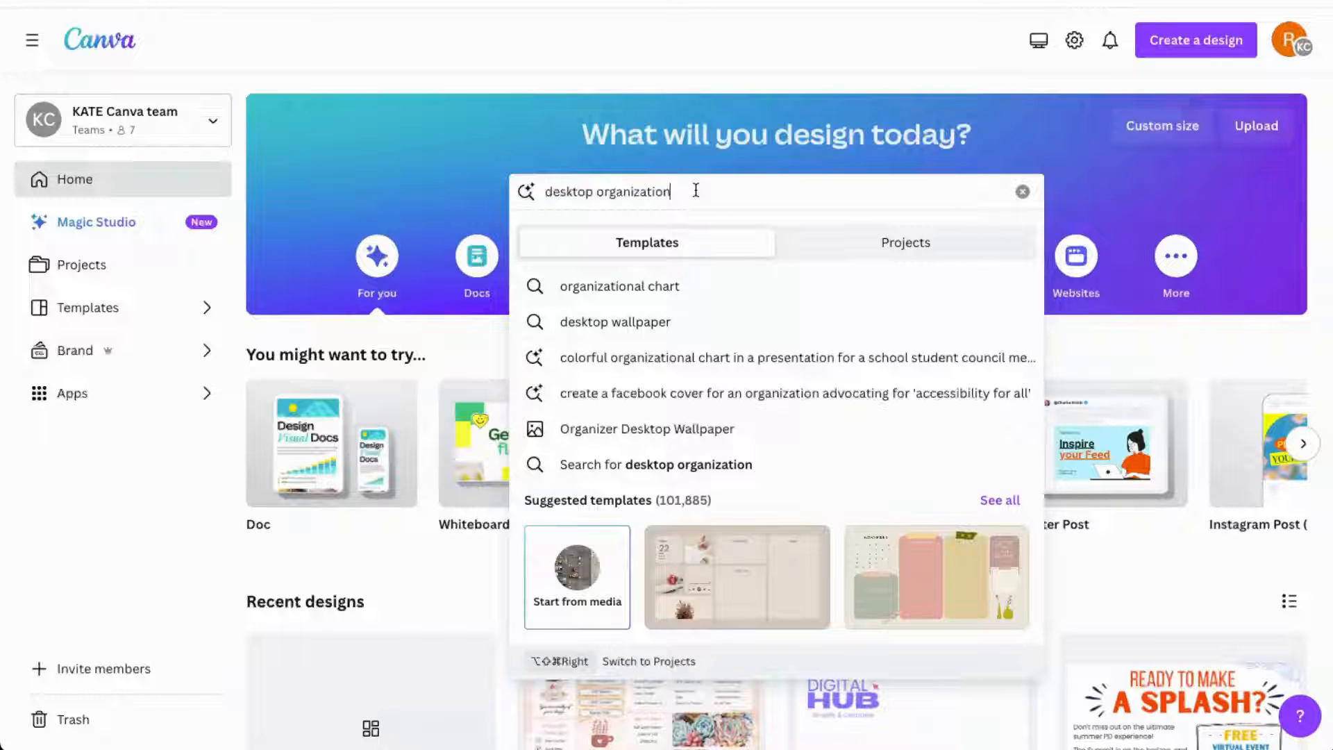
{"action": "key", "text": "Return"}
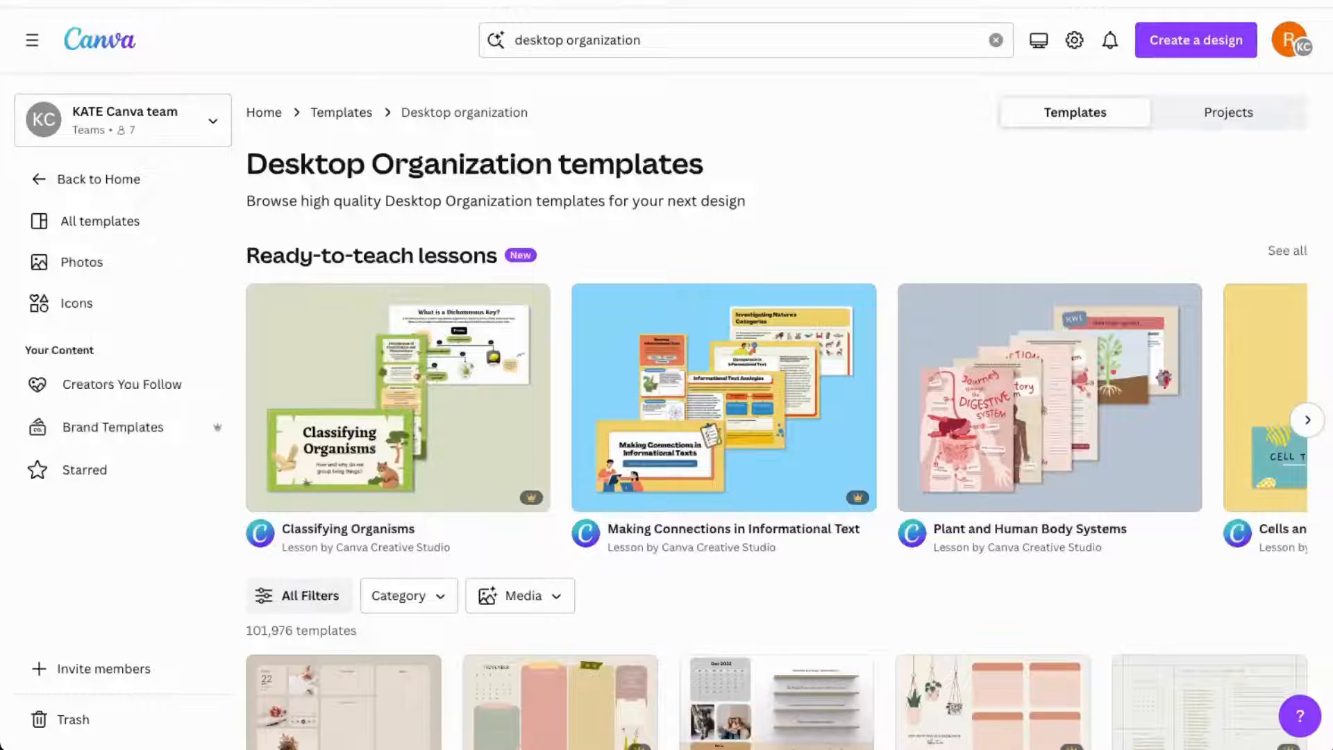
- Browse the desktop organization templates and preview the Minimalist Neutral Beige April Calendar Desktop Wallpaper Organizer
{"action": "scroll", "coordinate": [790, 417], "scroll_direction": "down", "scroll_amount": 6}
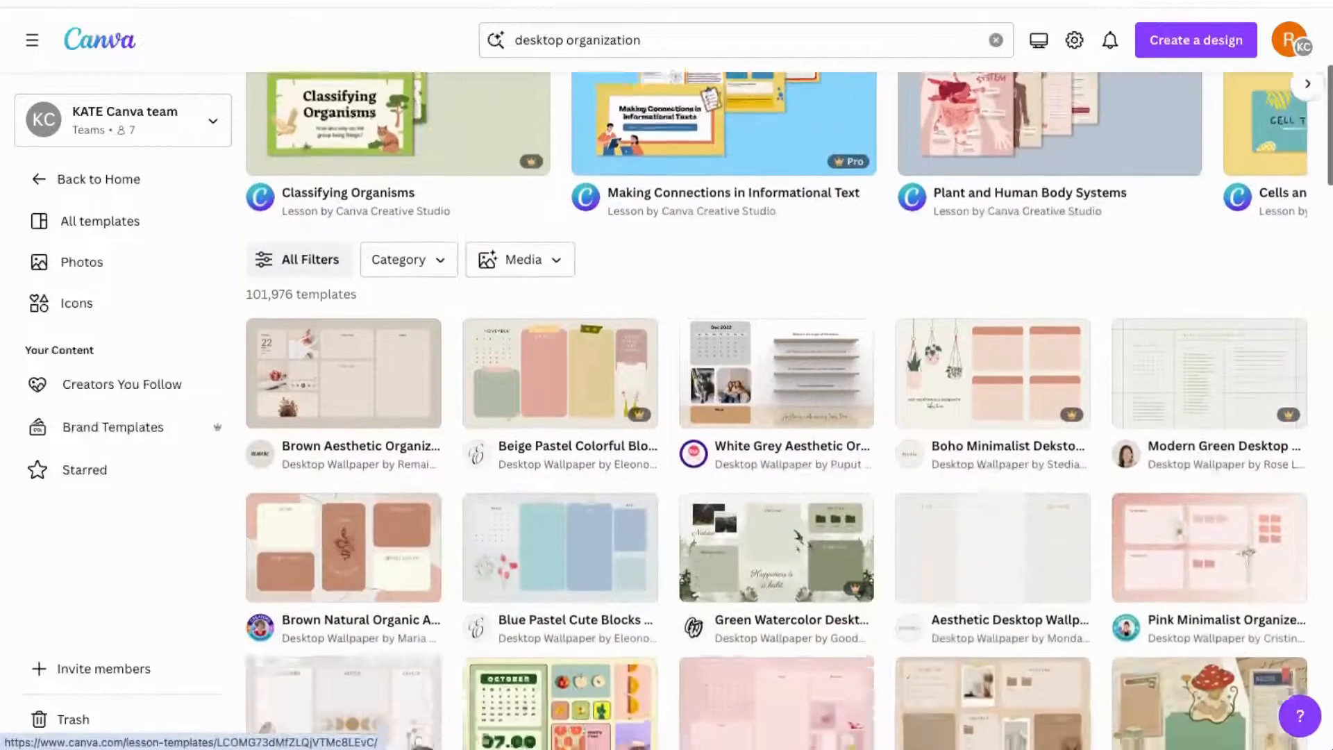
{"action": "scroll", "coordinate": [790, 416], "scroll_direction": "down", "scroll_amount": 1}
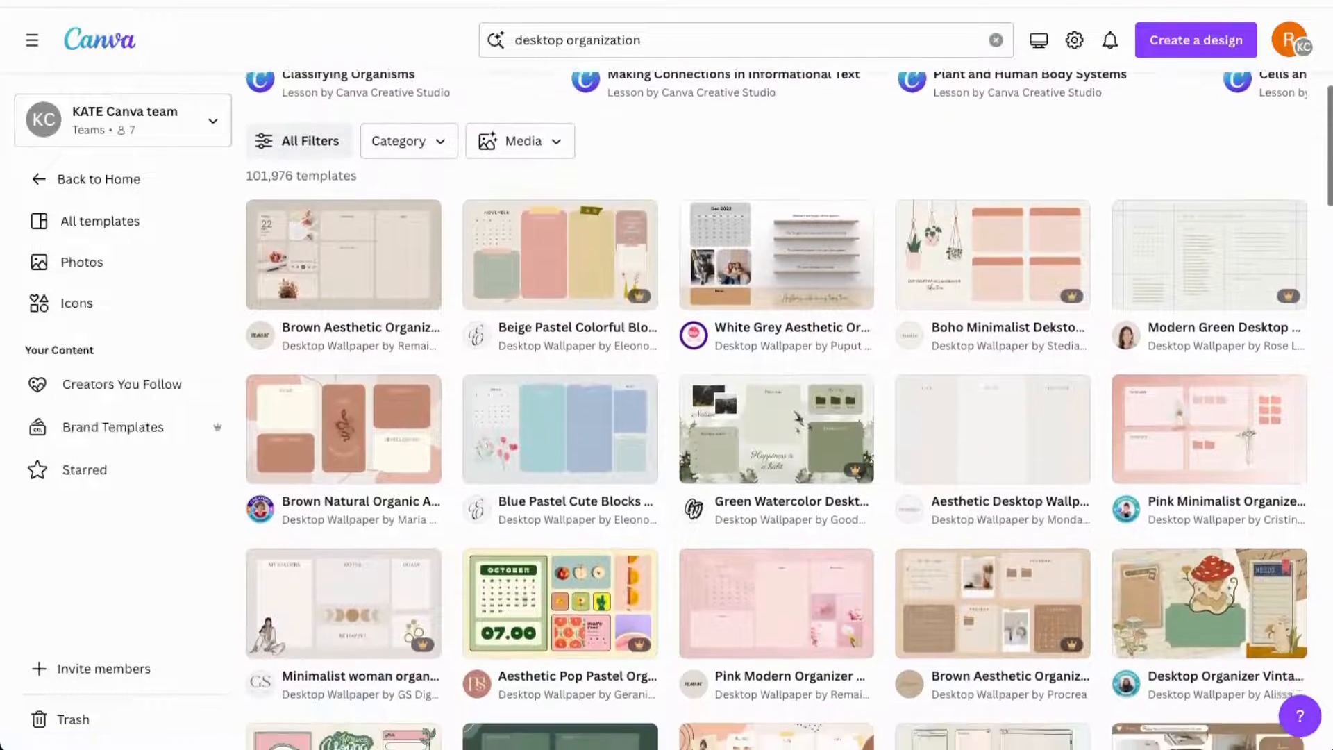
{"action": "scroll", "coordinate": [790, 229], "scroll_direction": "down", "scroll_amount": 1}
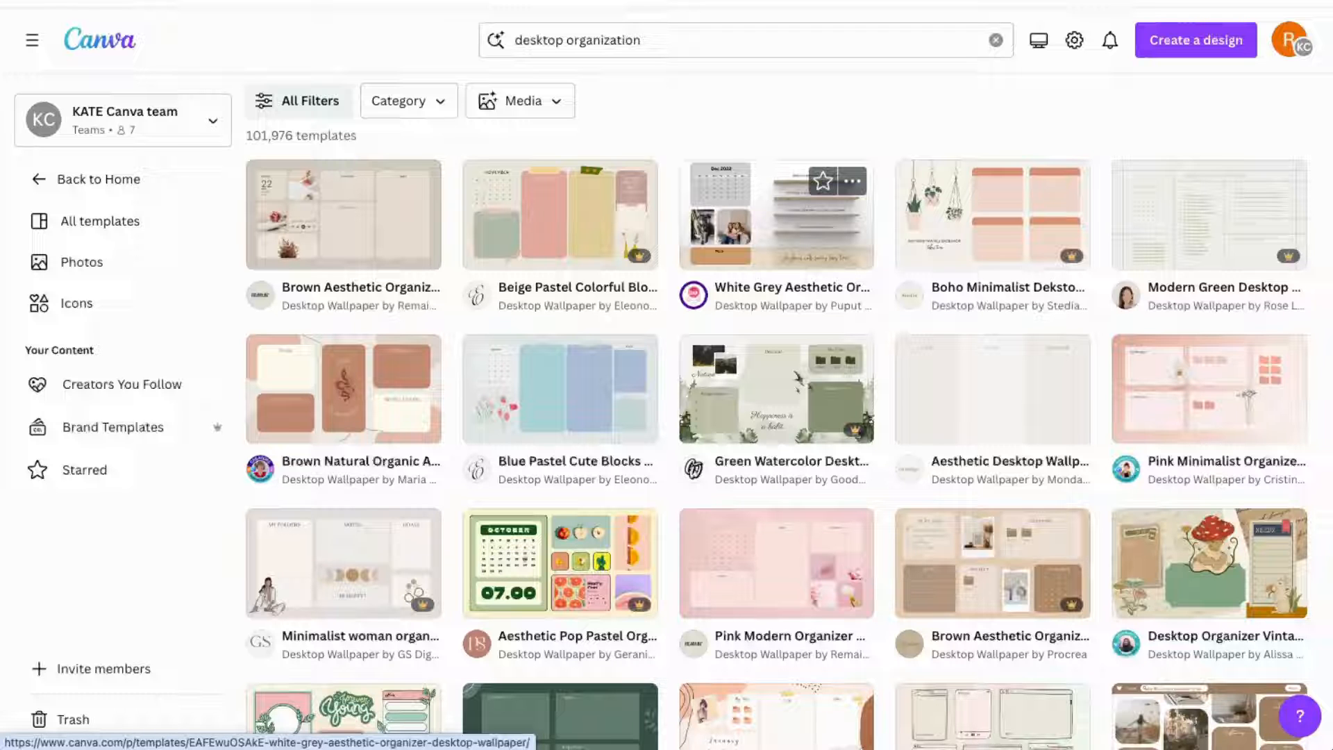
{"action": "scroll", "coordinate": [1290, 127], "scroll_direction": "down", "scroll_amount": 2}
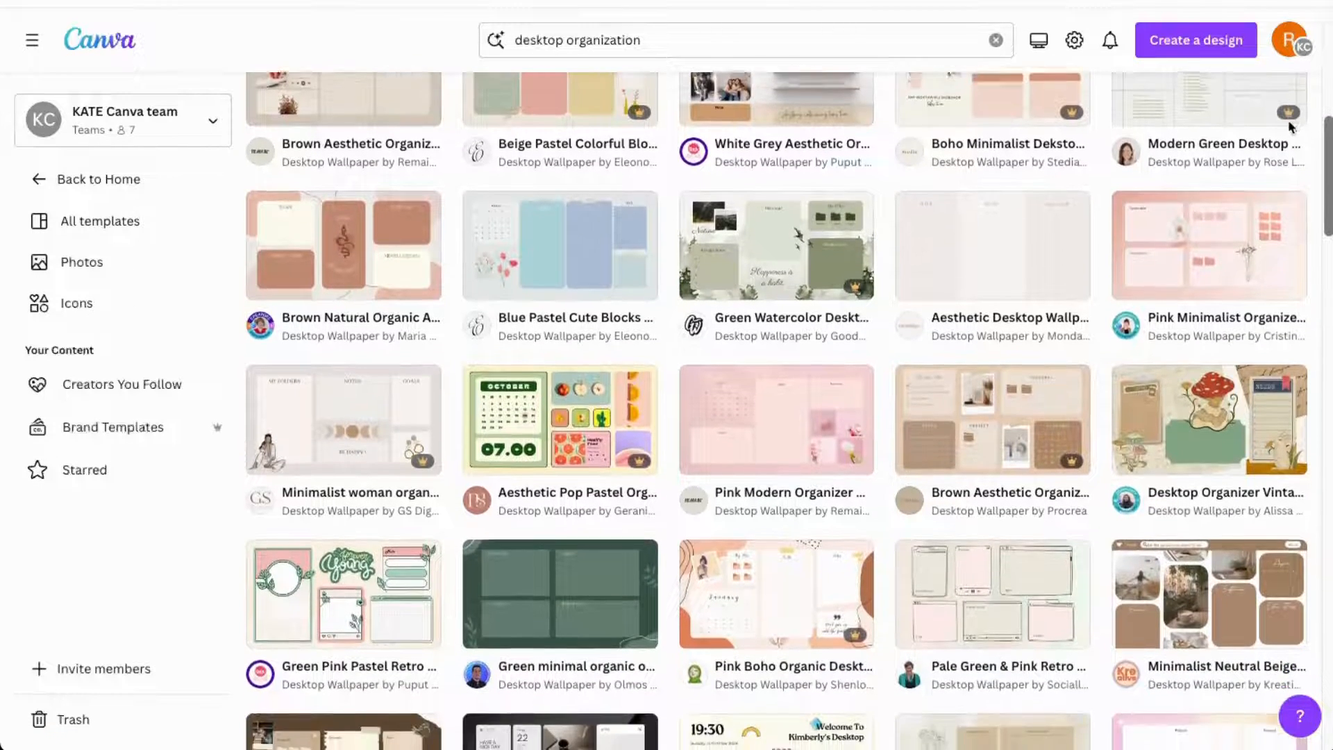
{"action": "scroll", "coordinate": [1290, 127], "scroll_direction": "down", "scroll_amount": 2}
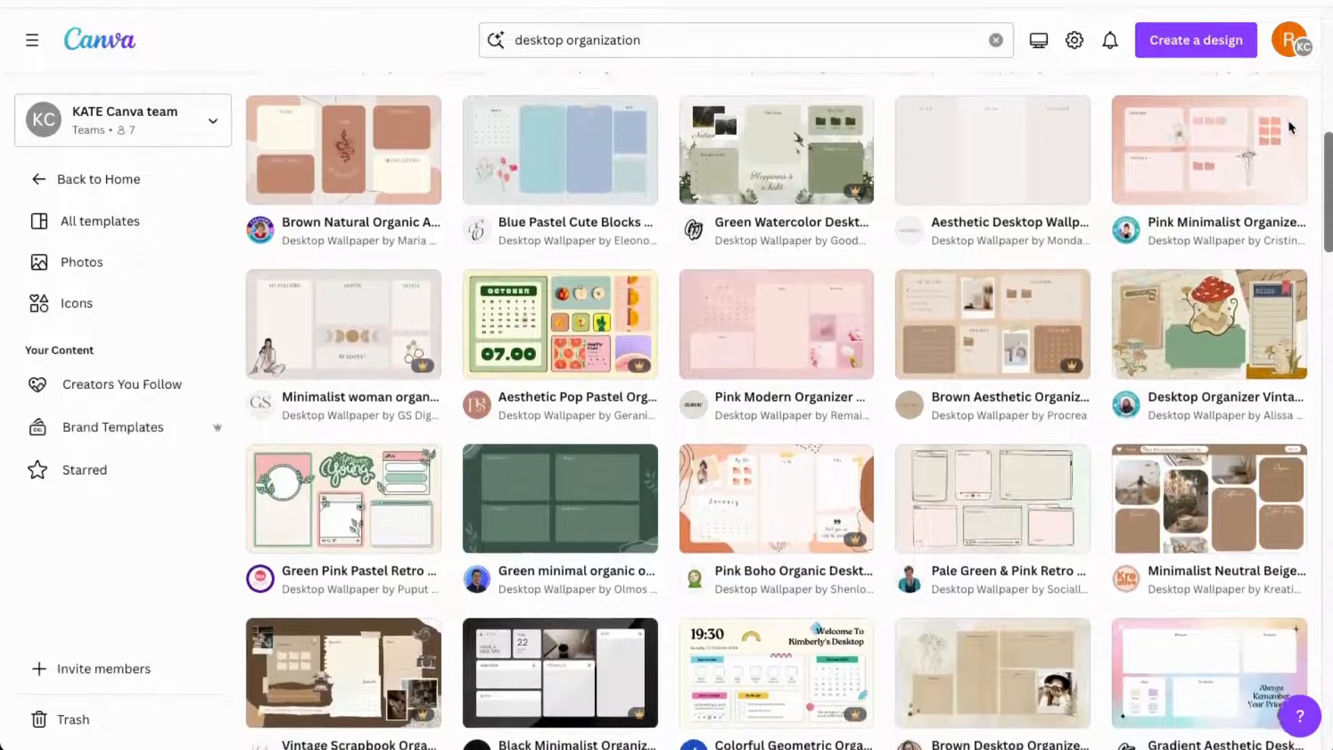
{"action": "scroll", "coordinate": [1290, 127], "scroll_direction": "down", "scroll_amount": 2}
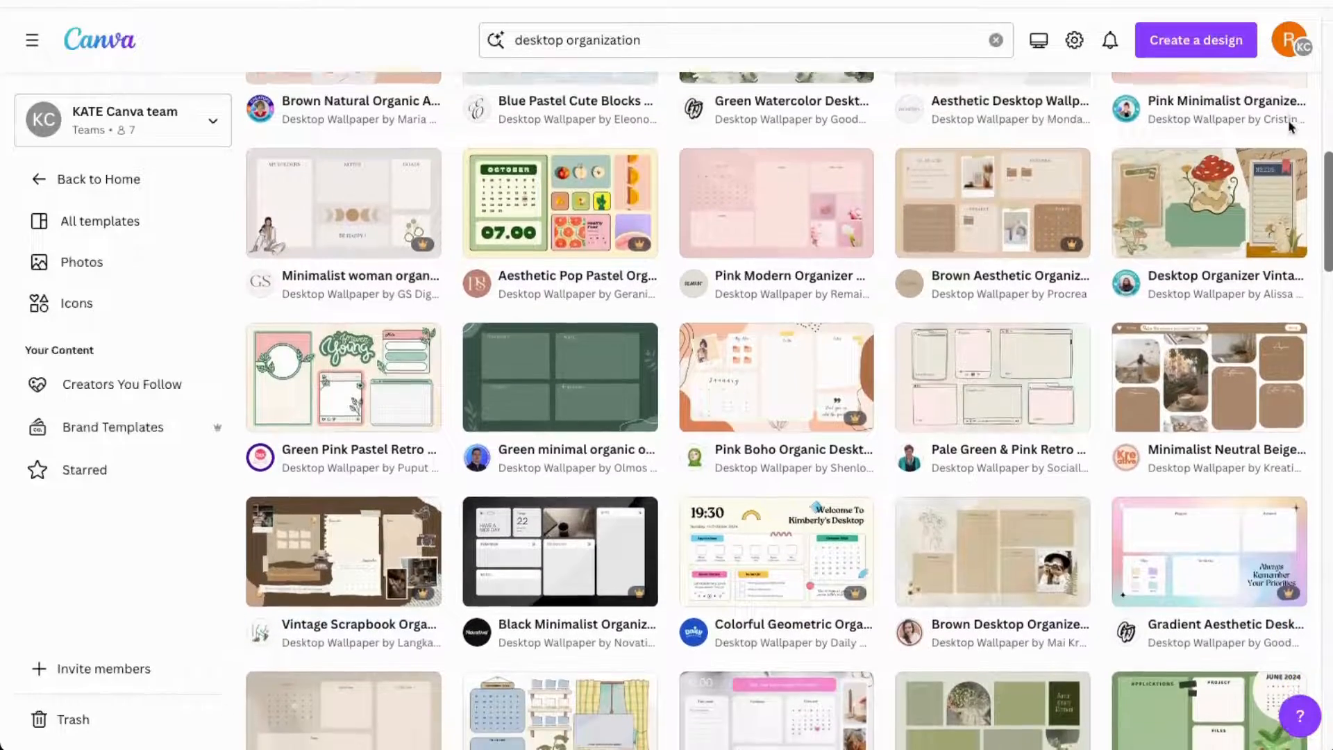
{"action": "scroll", "coordinate": [1290, 127], "scroll_direction": "down", "scroll_amount": 2}
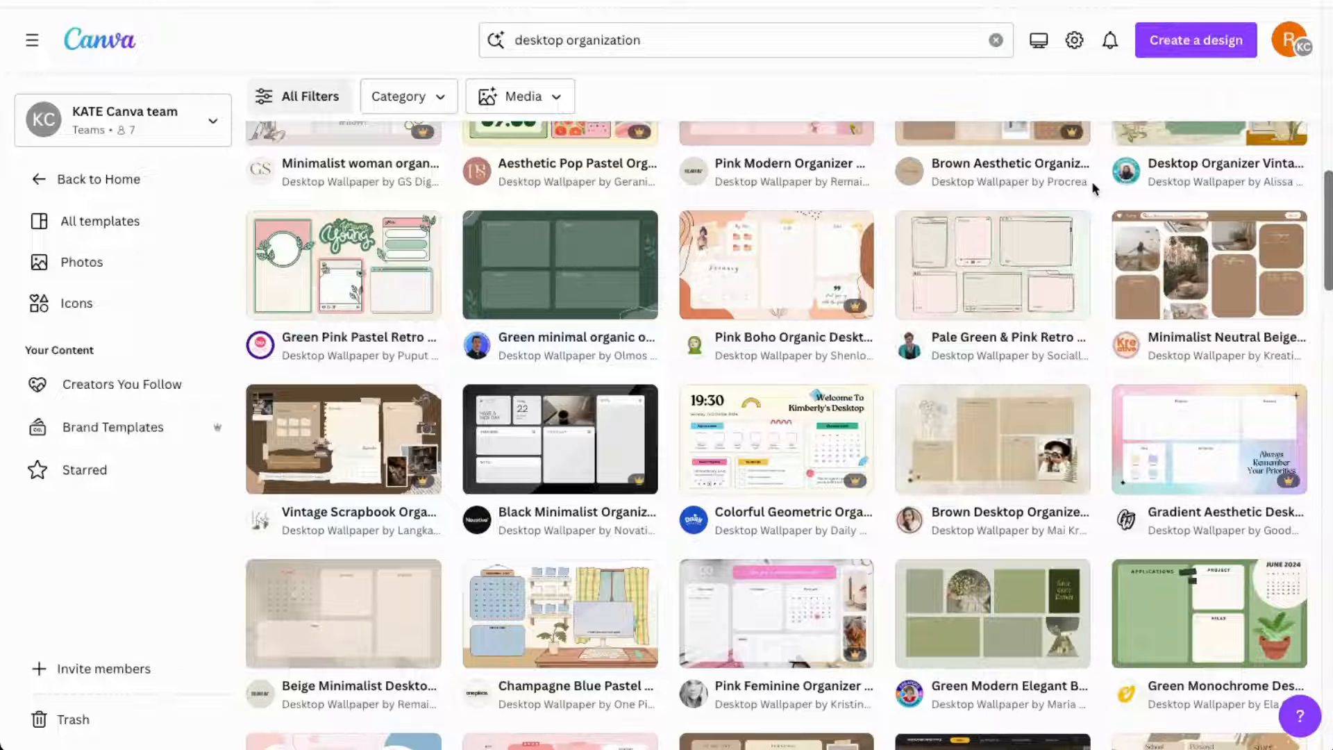
{"action": "scroll", "coordinate": [1093, 188], "scroll_direction": "down", "scroll_amount": 1}
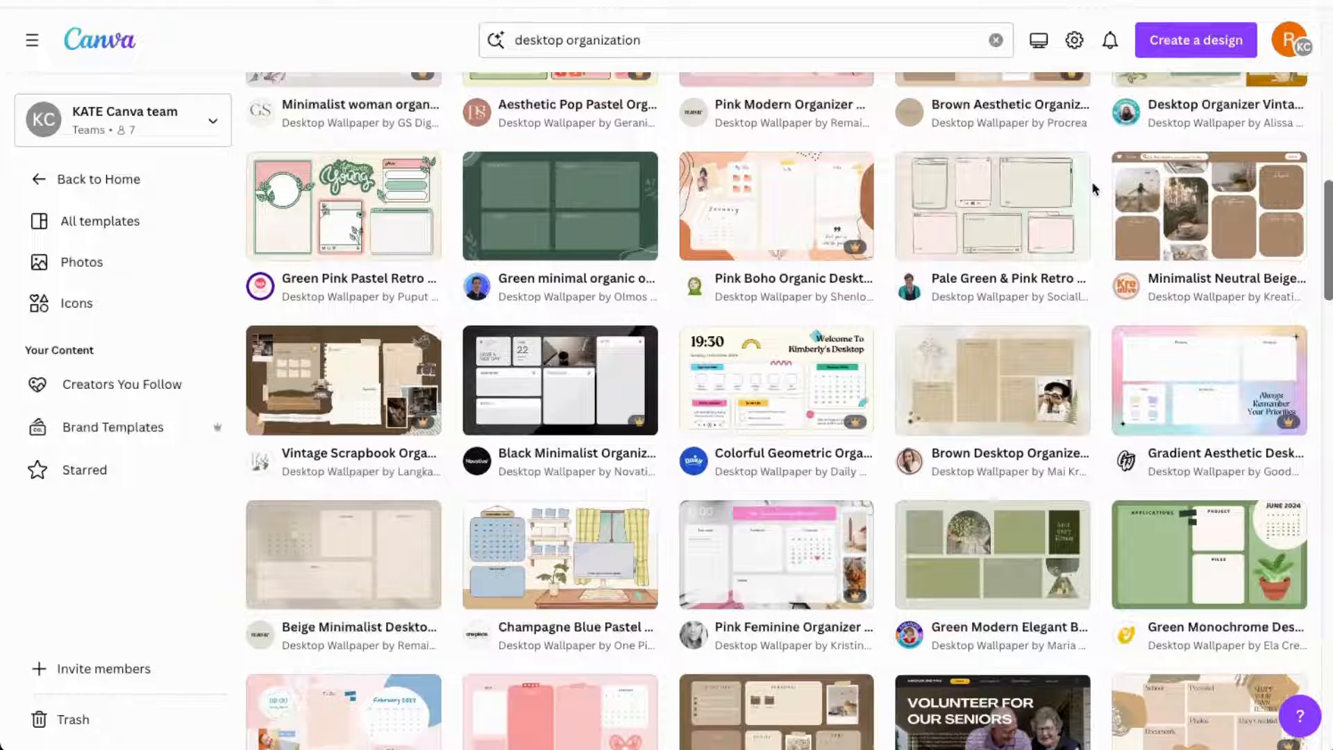
{"action": "left_click", "coordinate": [1204, 235]}
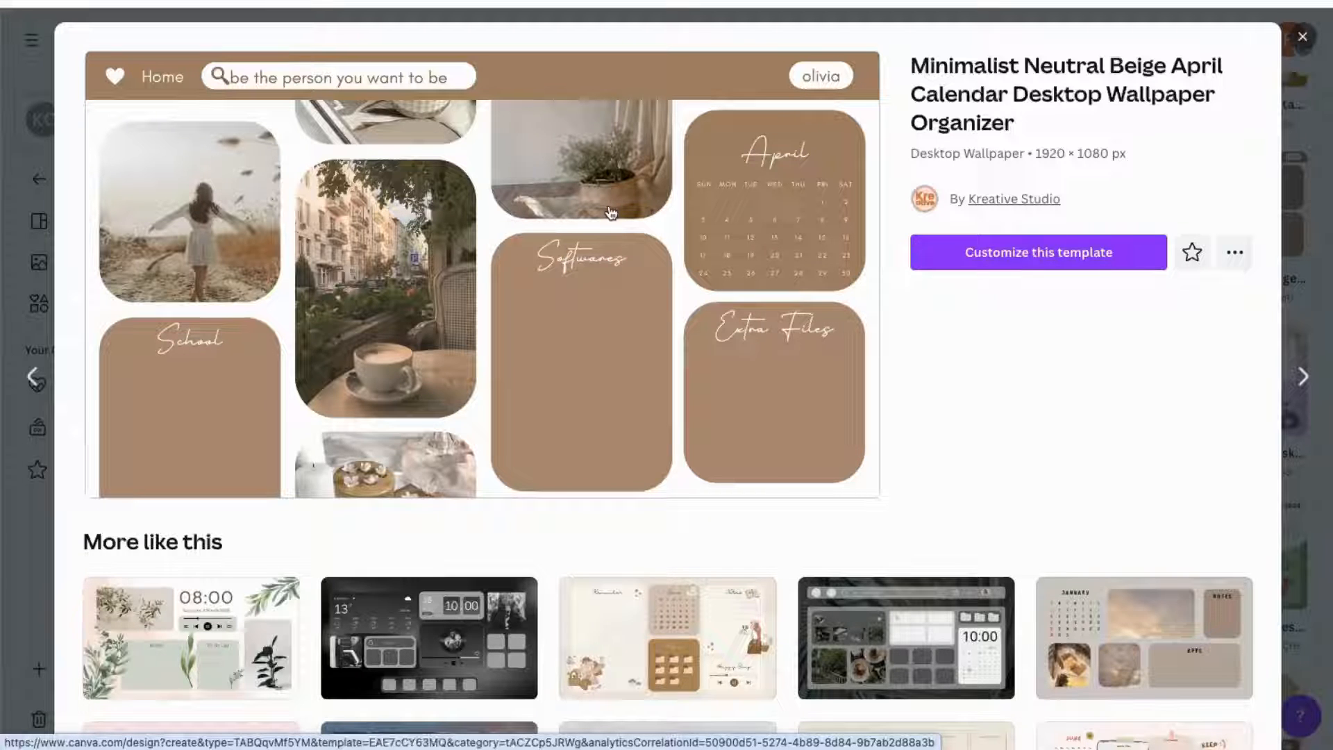
{"action": "left_click", "coordinate": [1303, 38]}
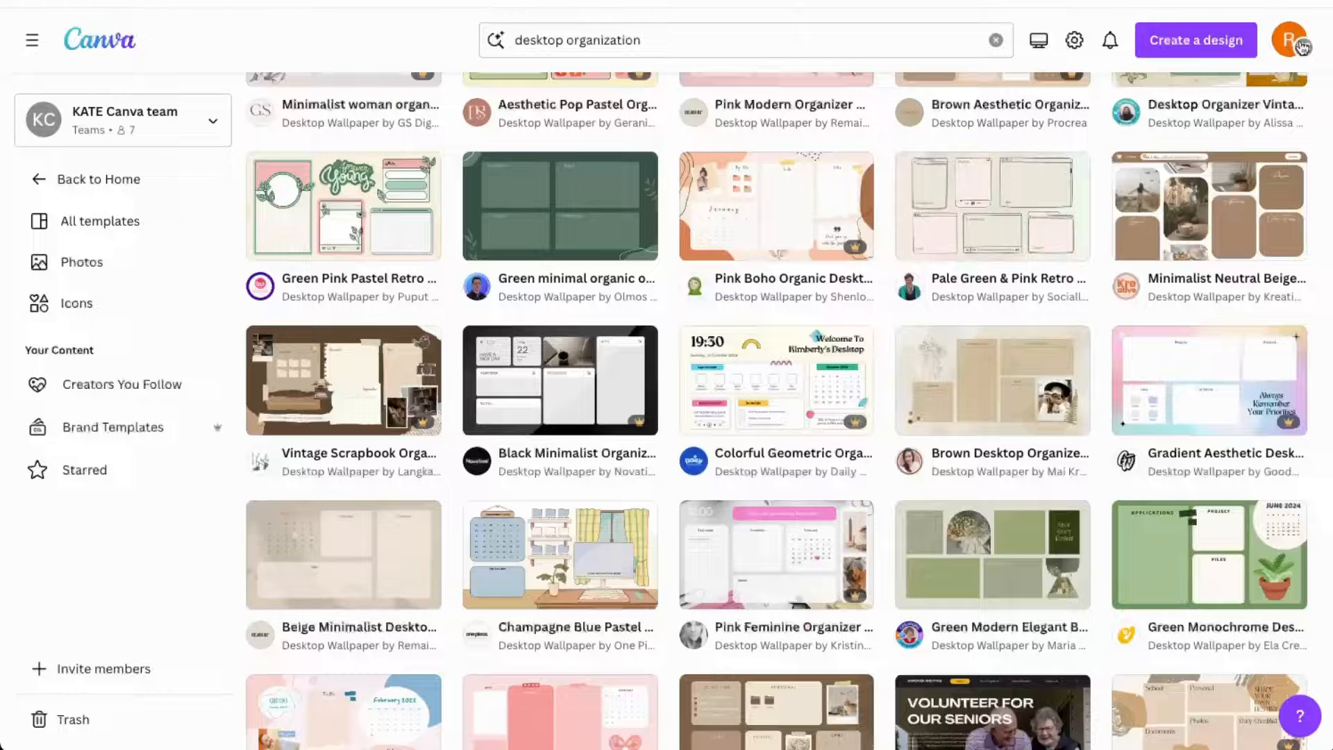
- Create a blank Presentation (16:9) design and look through its background colour options, including adding a new colour
{"action": "left_click", "coordinate": [1196, 43]}
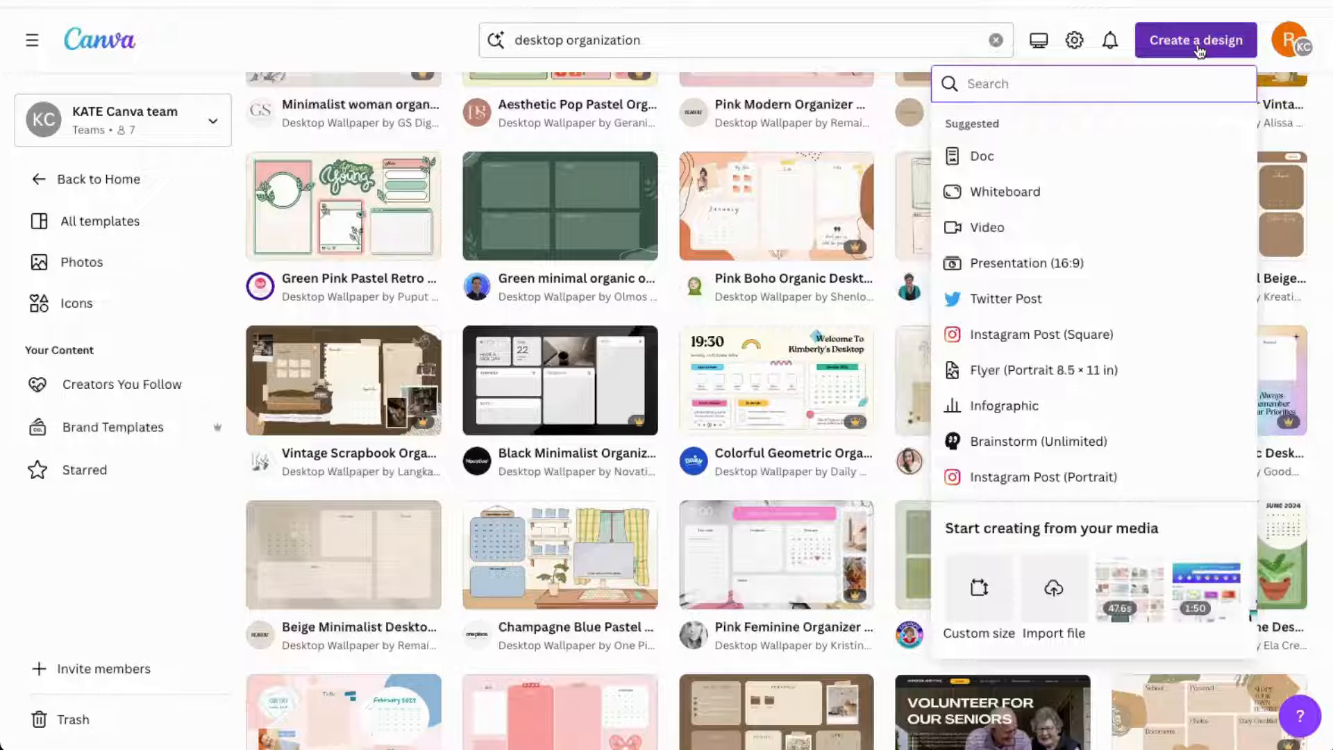
{"action": "left_click", "coordinate": [1062, 263]}
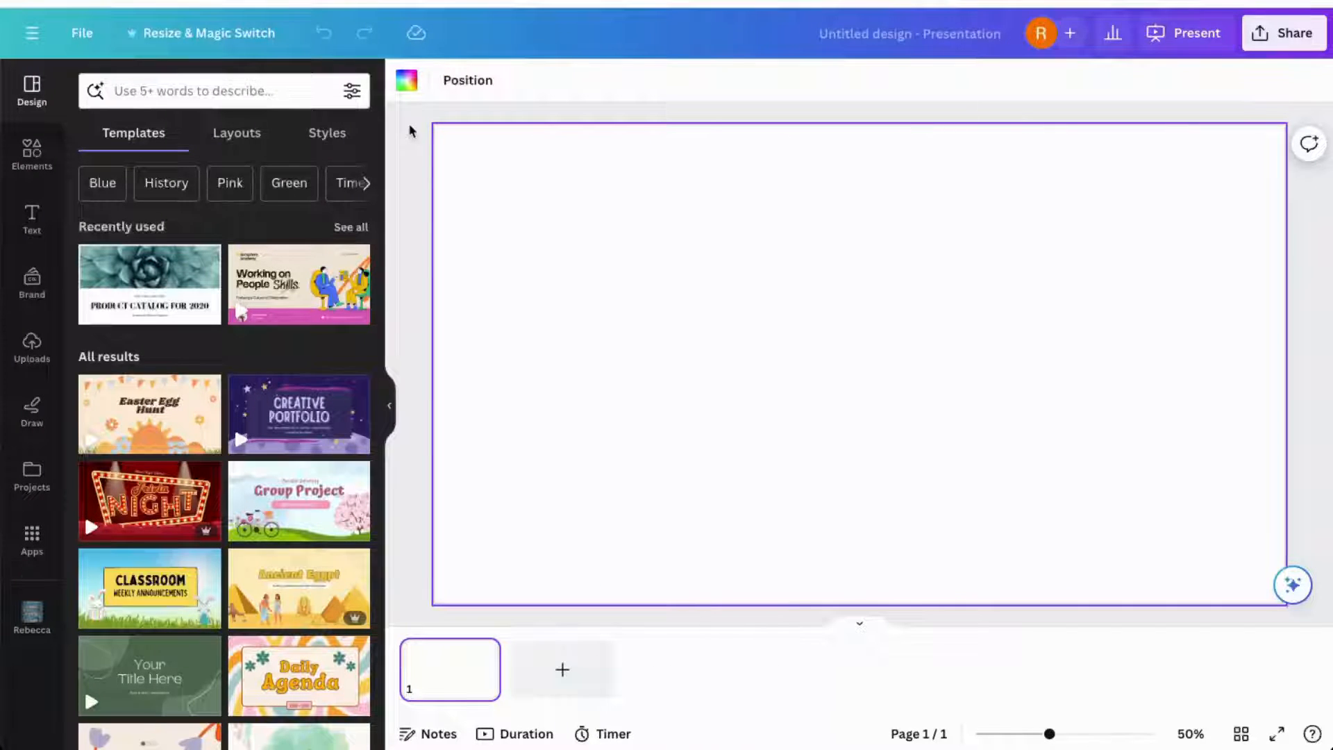
{"action": "left_click", "coordinate": [406, 85]}
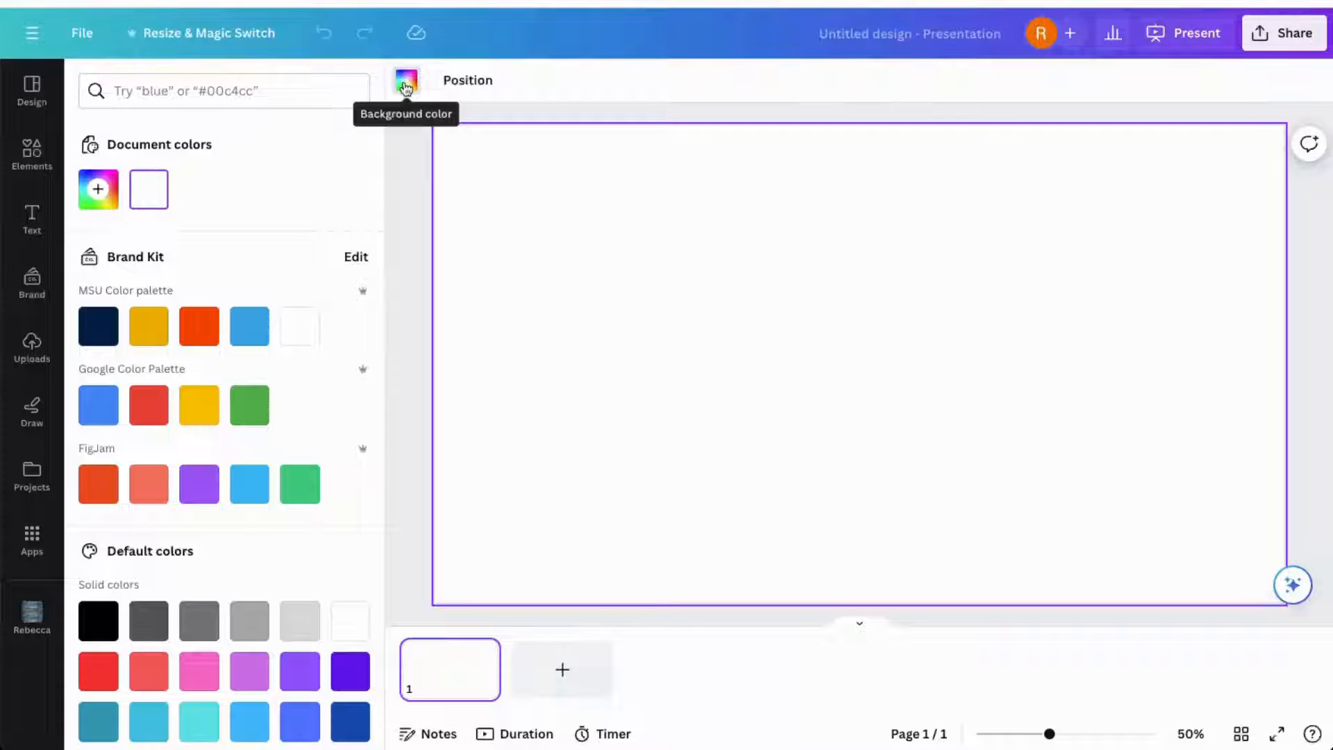
{"action": "scroll", "coordinate": [316, 526], "scroll_direction": "down", "scroll_amount": 5}
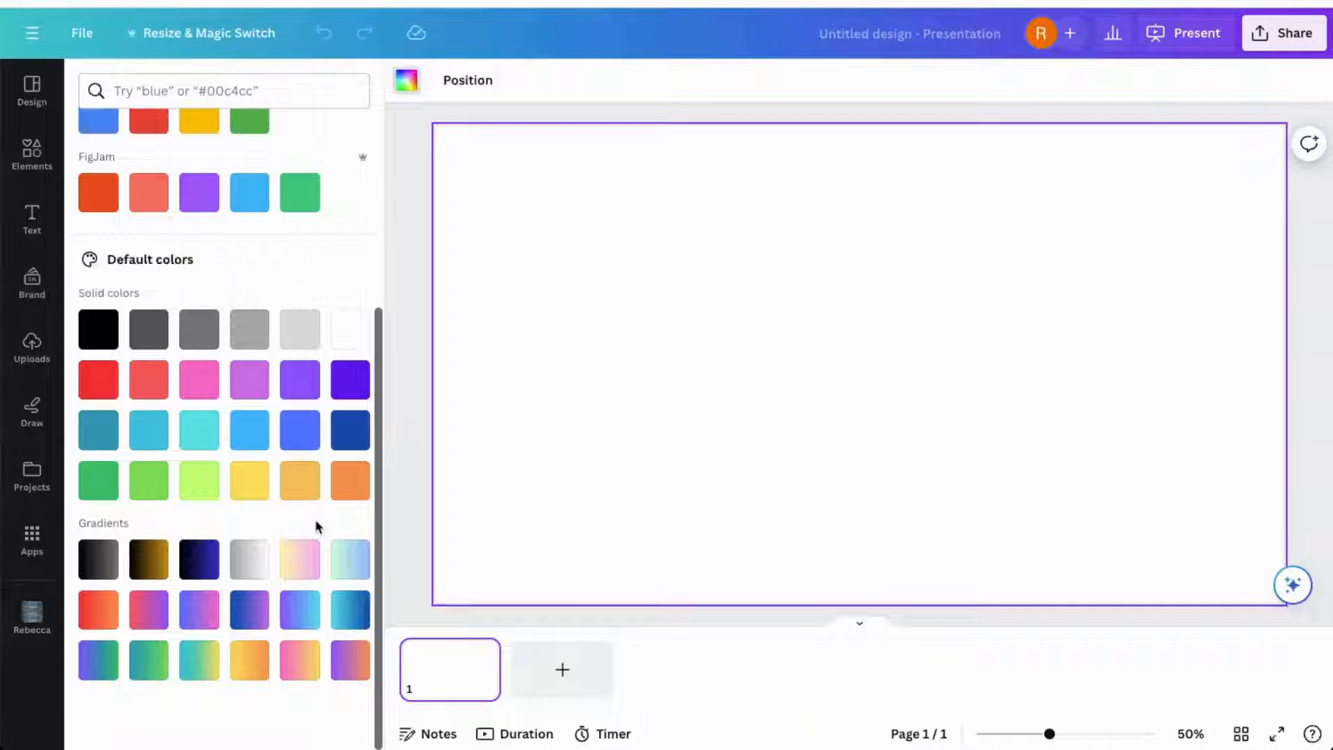
{"action": "scroll", "coordinate": [316, 526], "scroll_direction": "up", "scroll_amount": 5}
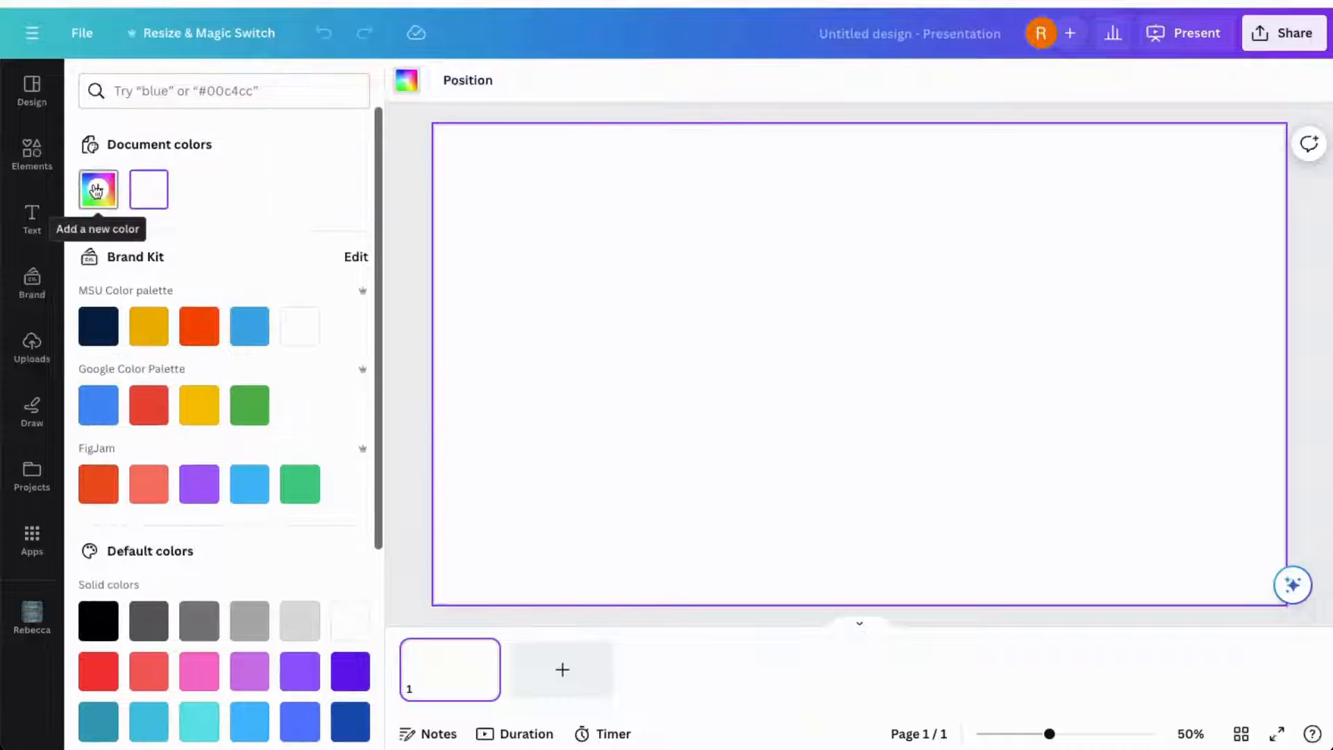
{"action": "left_click", "coordinate": [97, 190]}
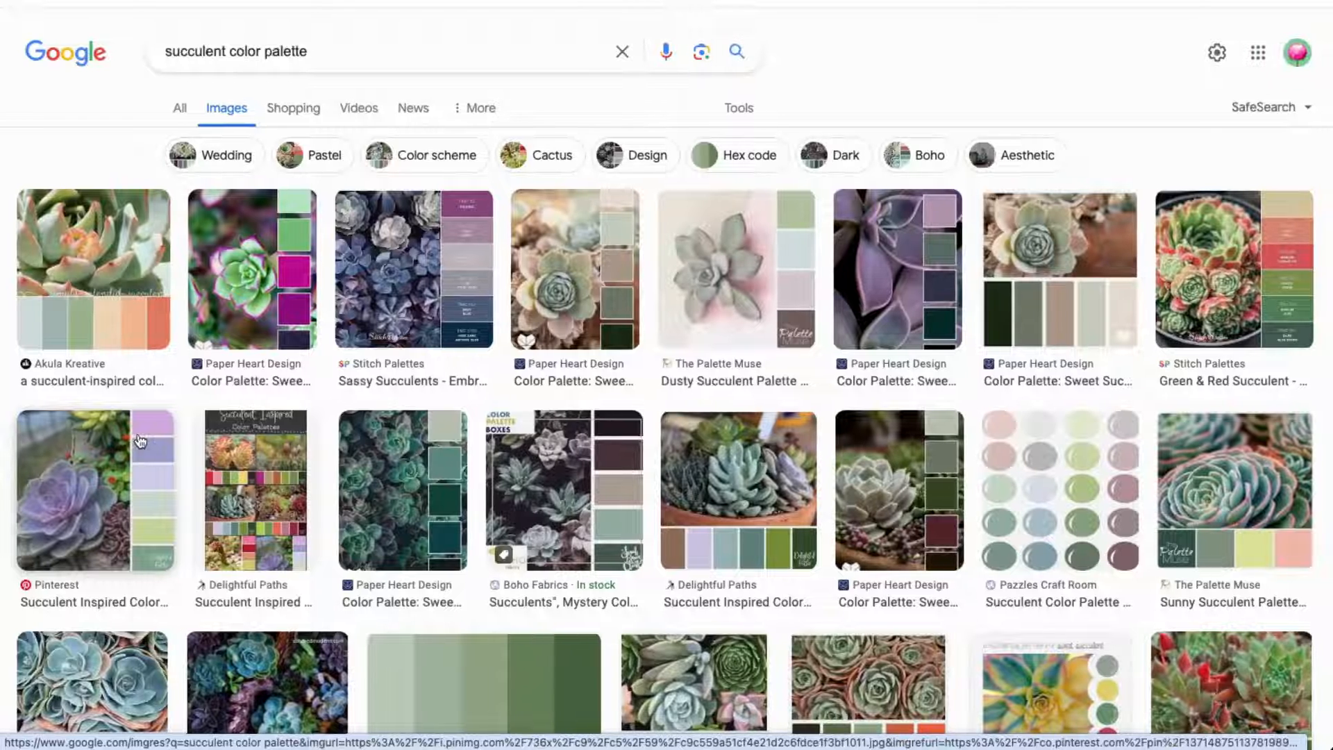
- Copy the purple succulent palette image from the Google Images results and paste it onto the blank presentation page in Canva
{"action": "right_click", "coordinate": [140, 441]}
{"action": "left_click", "coordinate": [222, 621]}
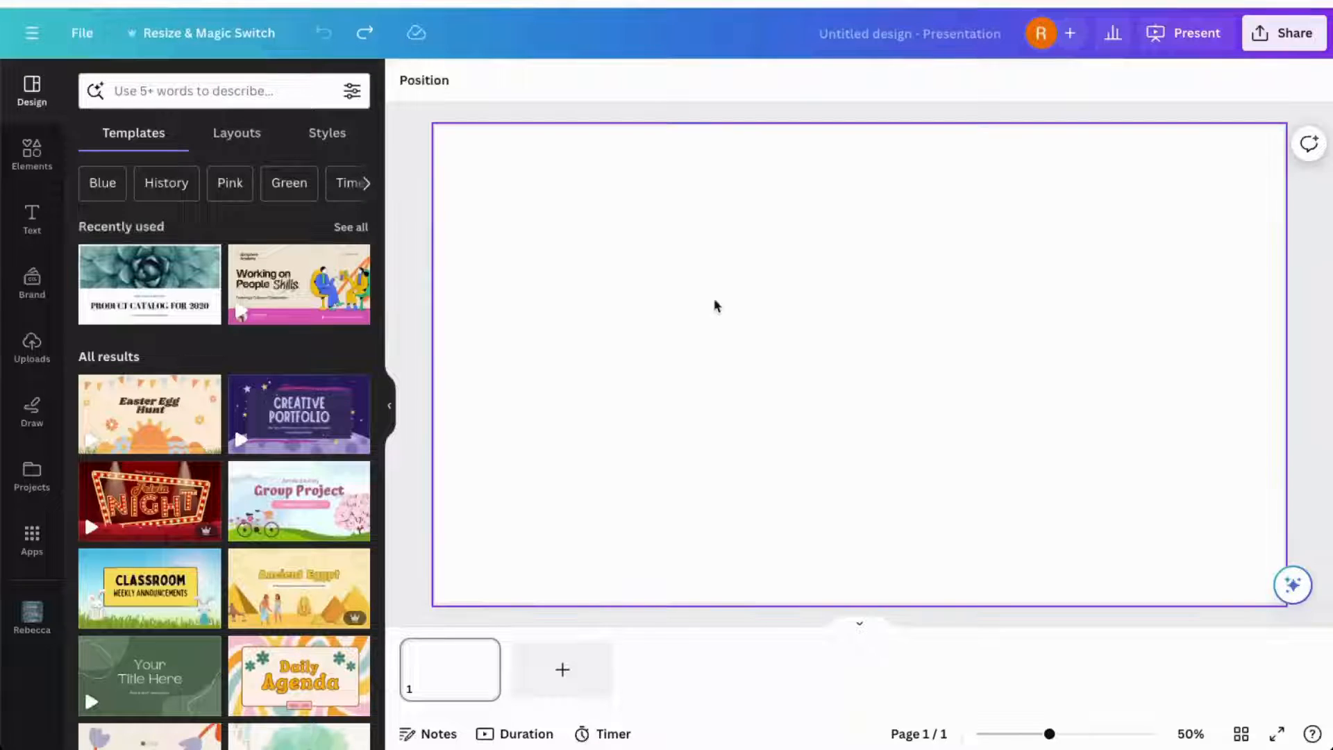
{"action": "right_click", "coordinate": [715, 305]}
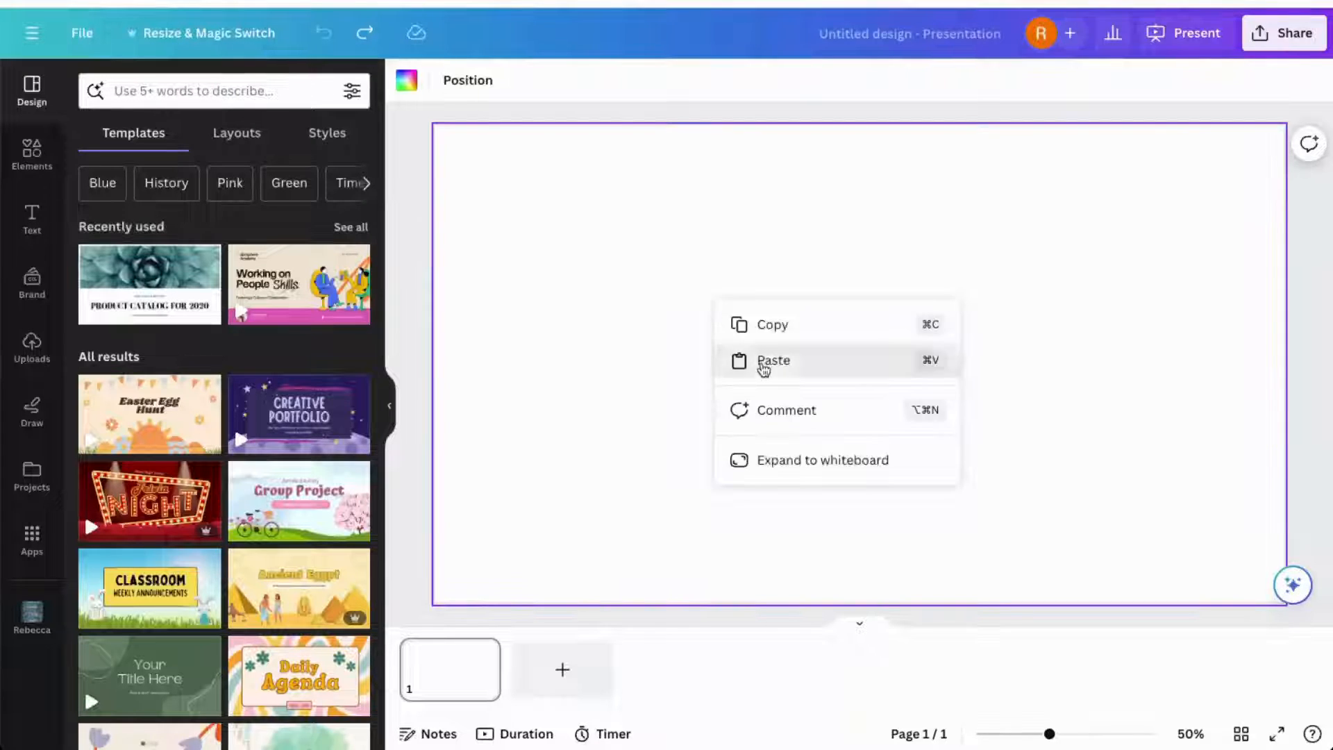
{"action": "left_click", "coordinate": [764, 361]}
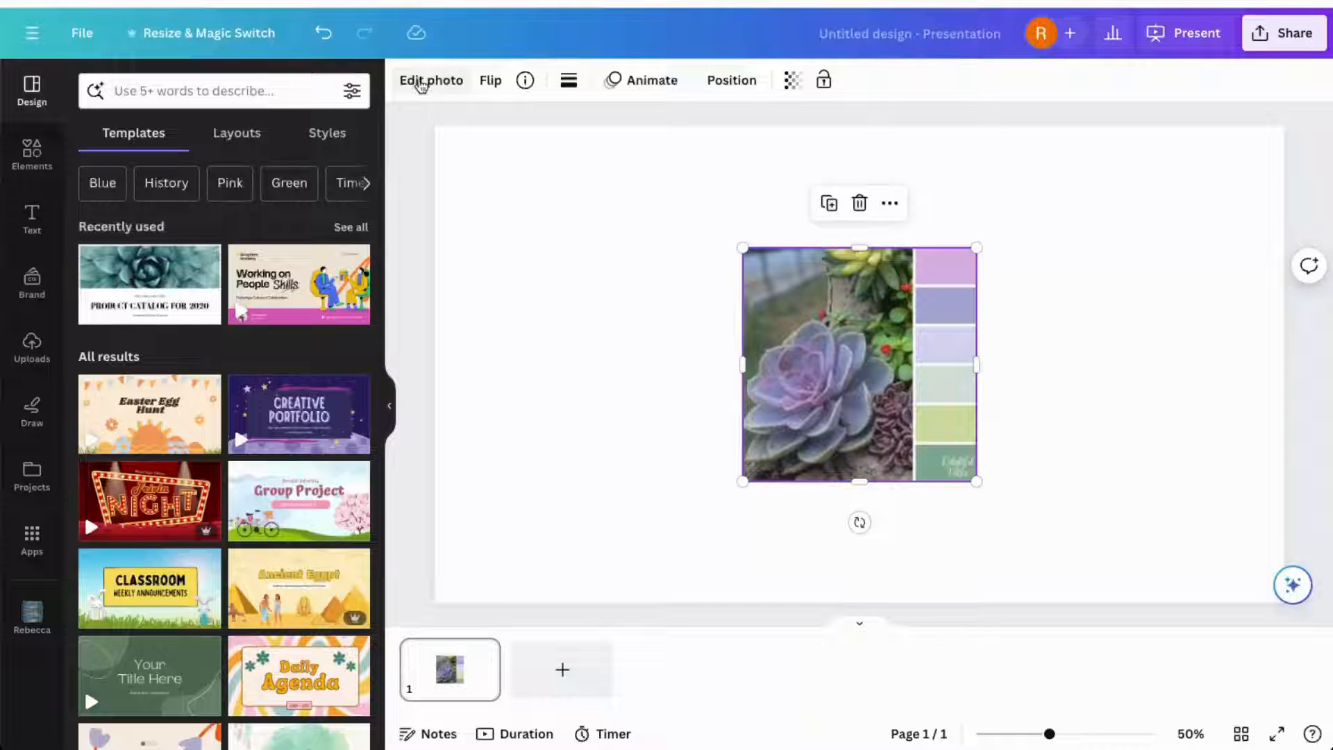
- Set the page background to lavender #D8B1E3, sampled from the uppermost swatch of the pasted succulent palette
{"action": "left_click", "coordinate": [616, 295]}
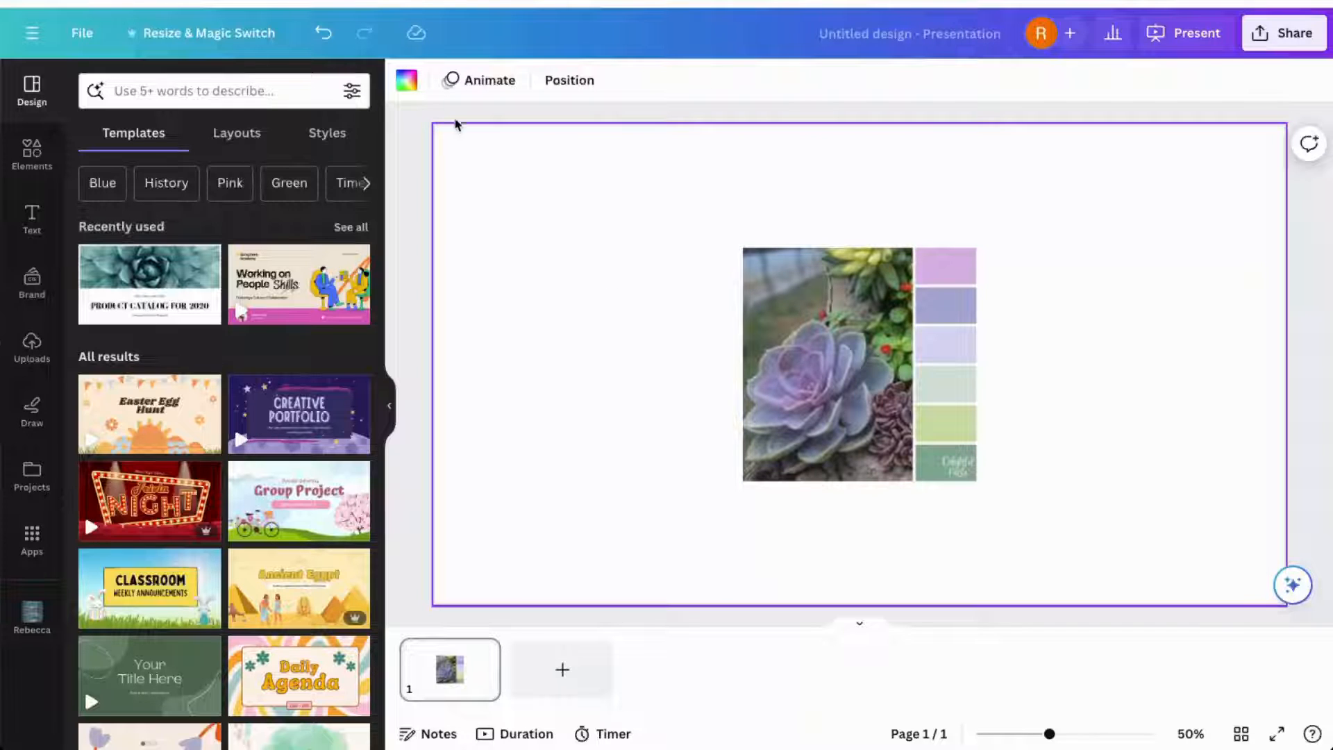
{"action": "left_click", "coordinate": [410, 87]}
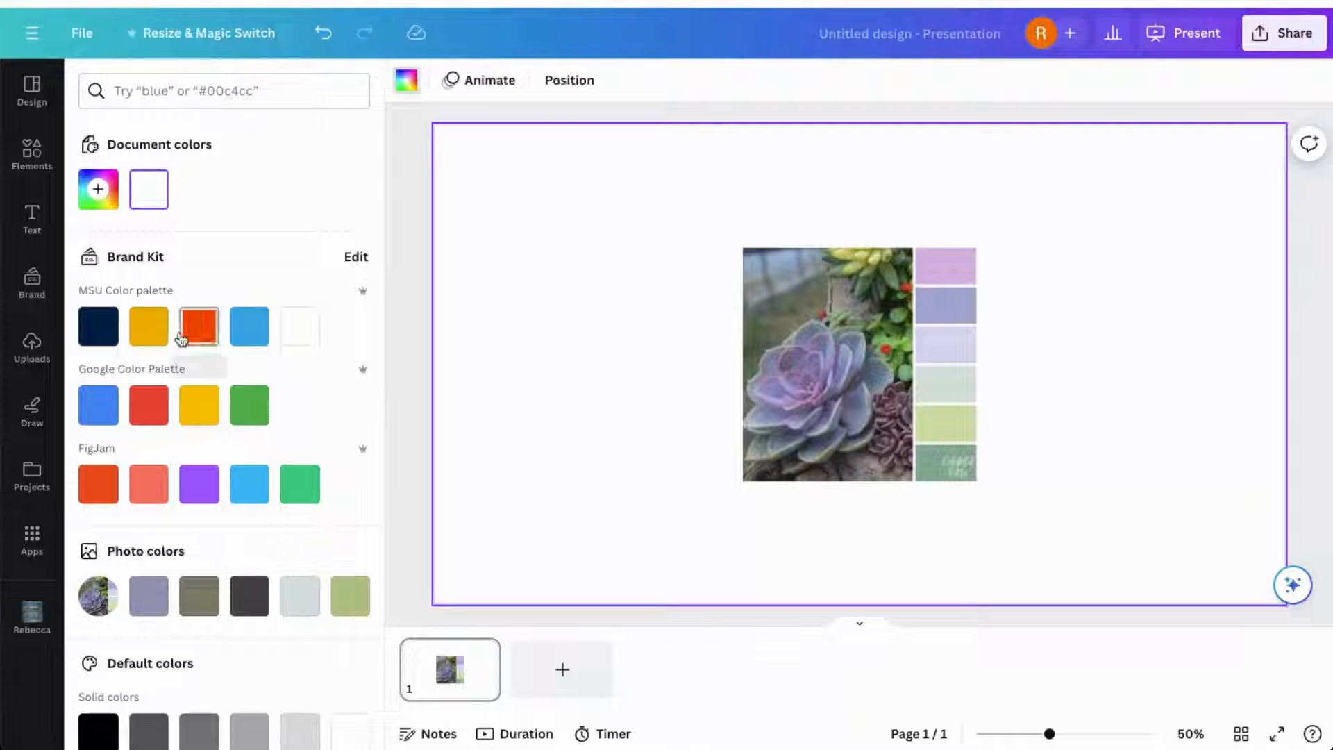
{"action": "left_click", "coordinate": [98, 191]}
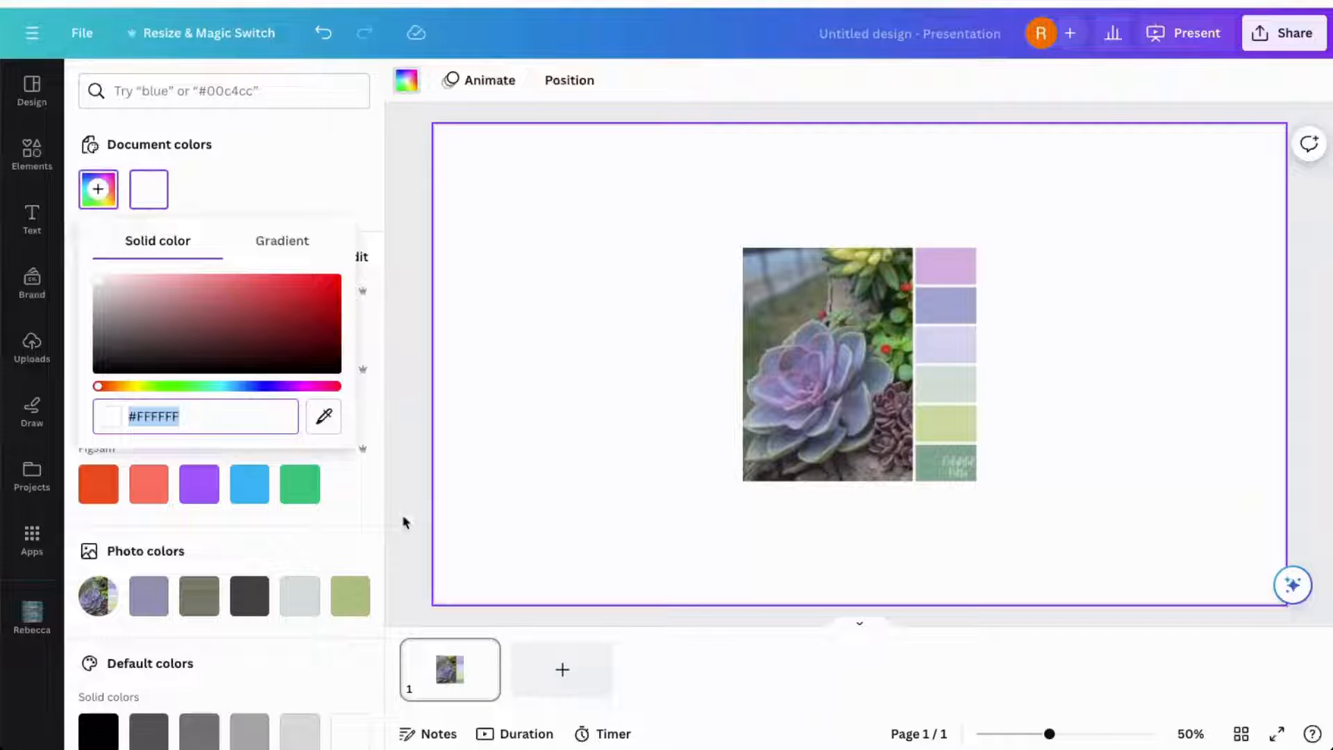
{"action": "left_click", "coordinate": [323, 416]}
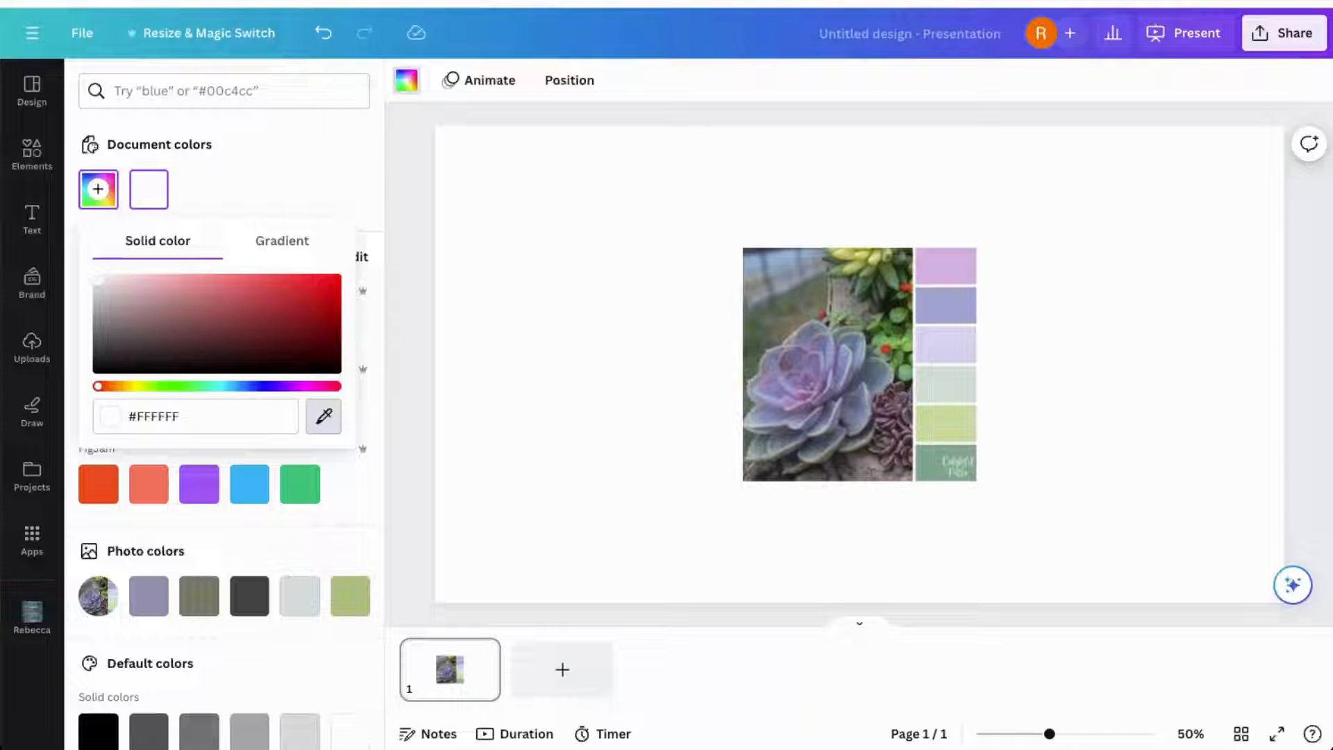
{"action": "left_click", "coordinate": [941, 268]}
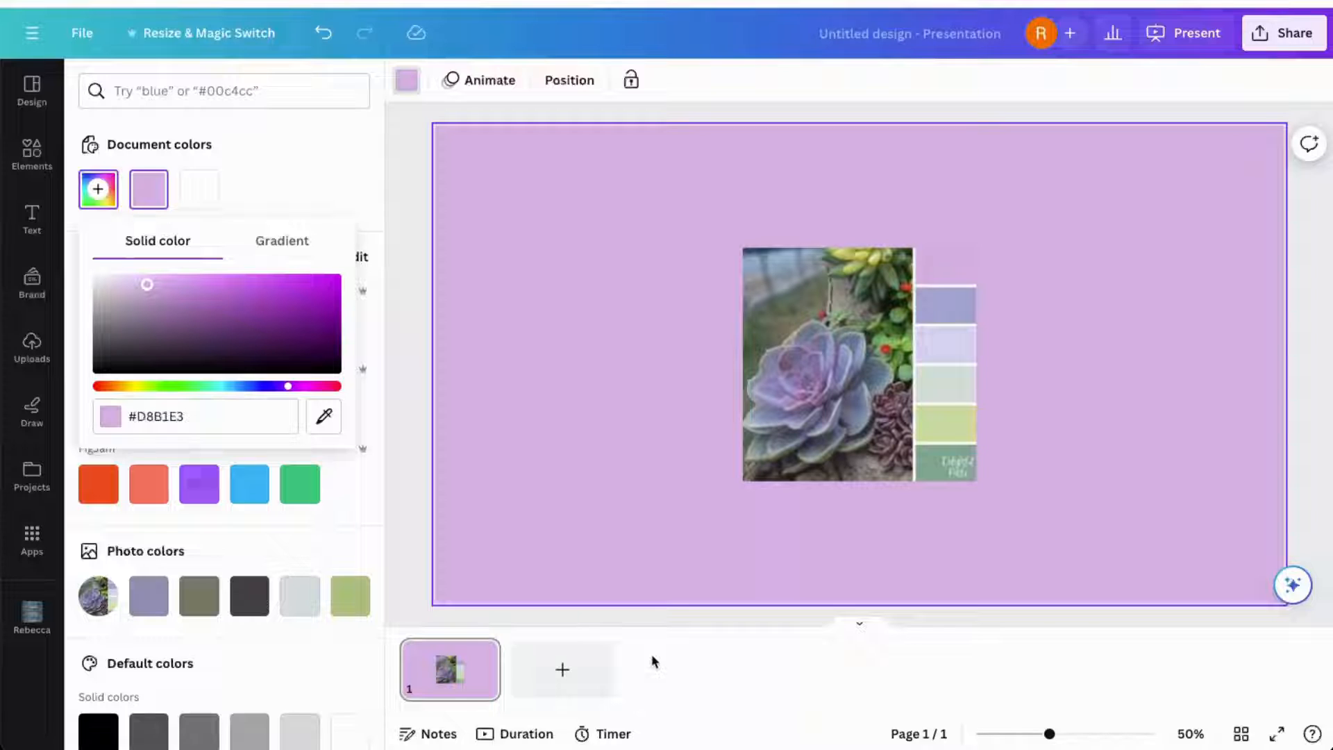
- Add a second page and search the elements for "lavendar"
{"action": "left_click", "coordinate": [564, 668]}
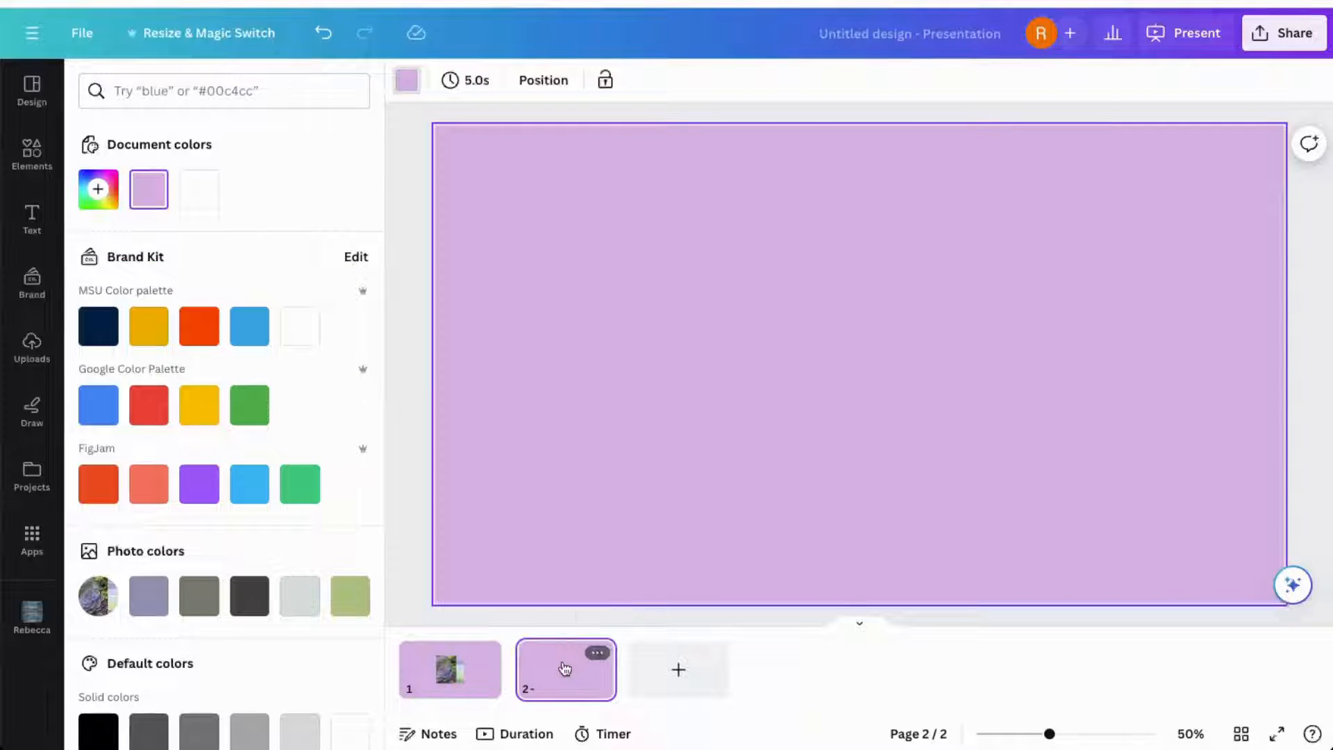
{"action": "left_click", "coordinate": [32, 166]}
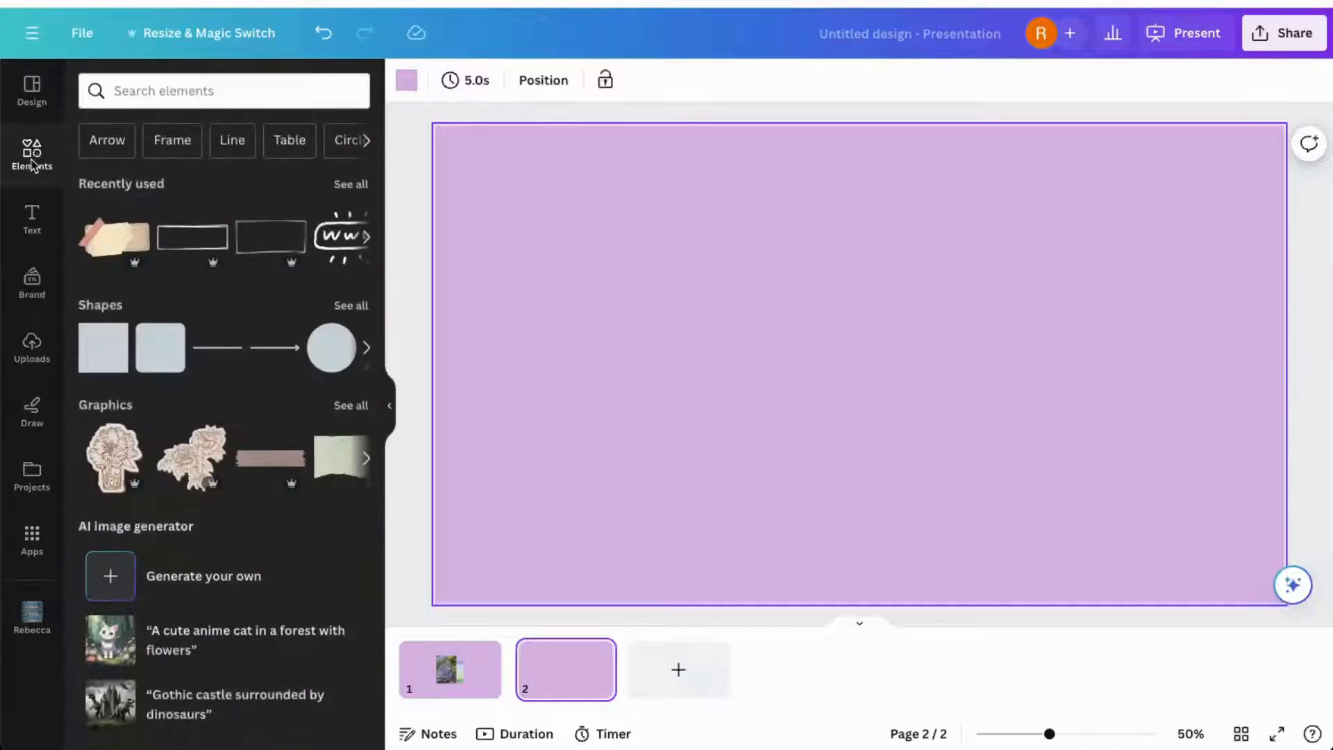
{"action": "left_click", "coordinate": [150, 89]}
{"action": "type", "text": "l"}
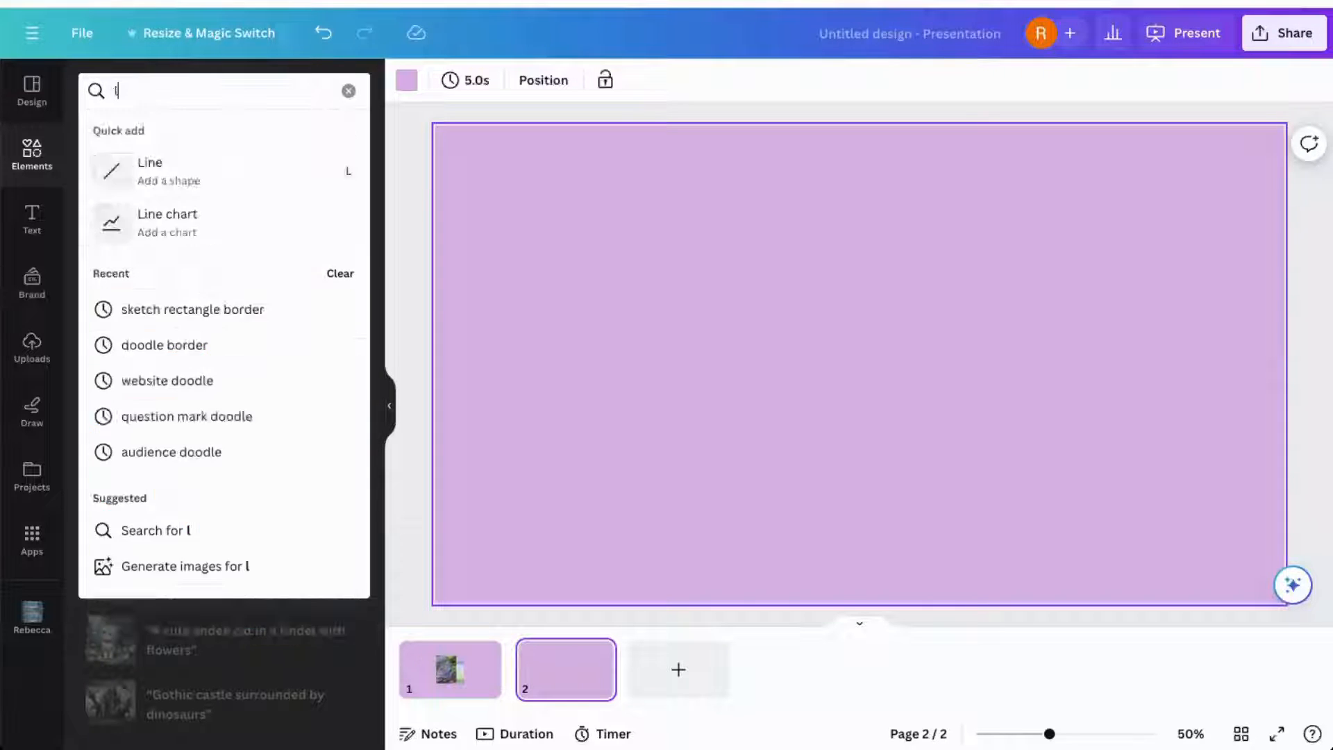
{"action": "type", "text": "avend"}
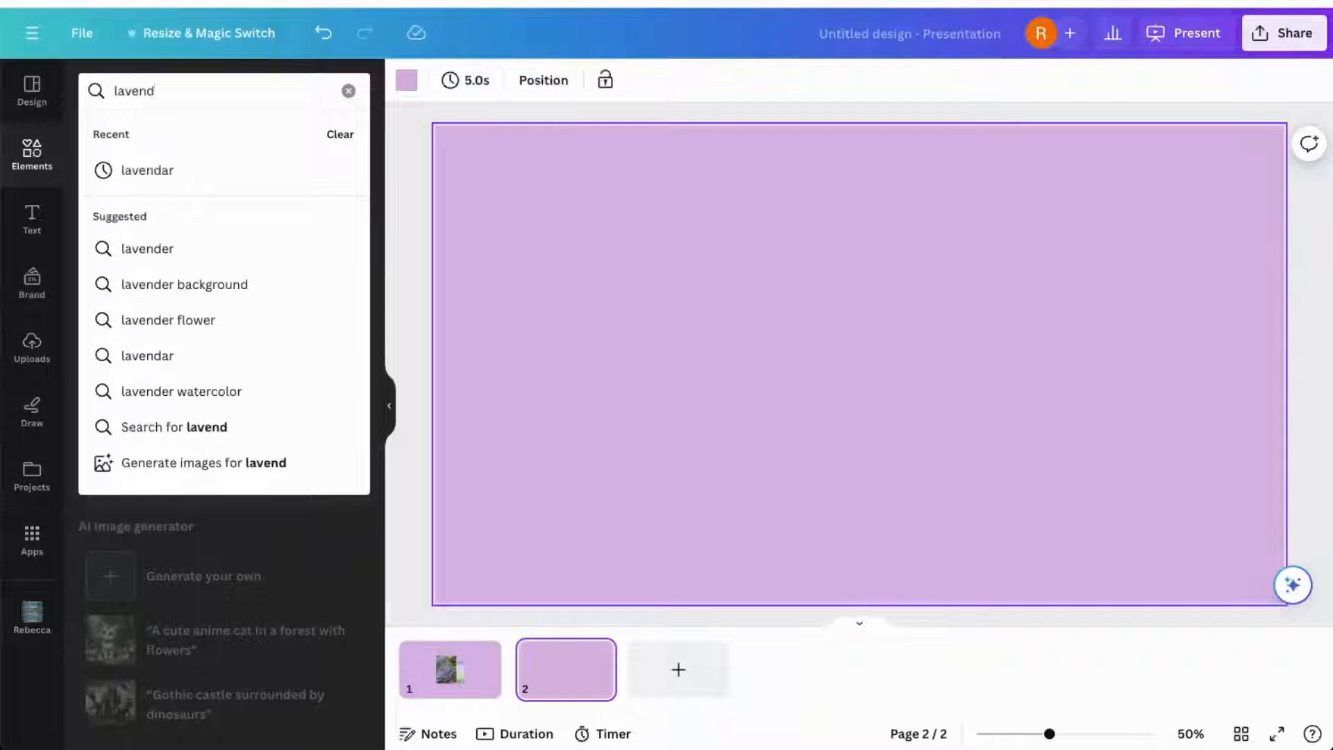
{"action": "type", "text": "ar"}
{"action": "key", "text": "Return"}
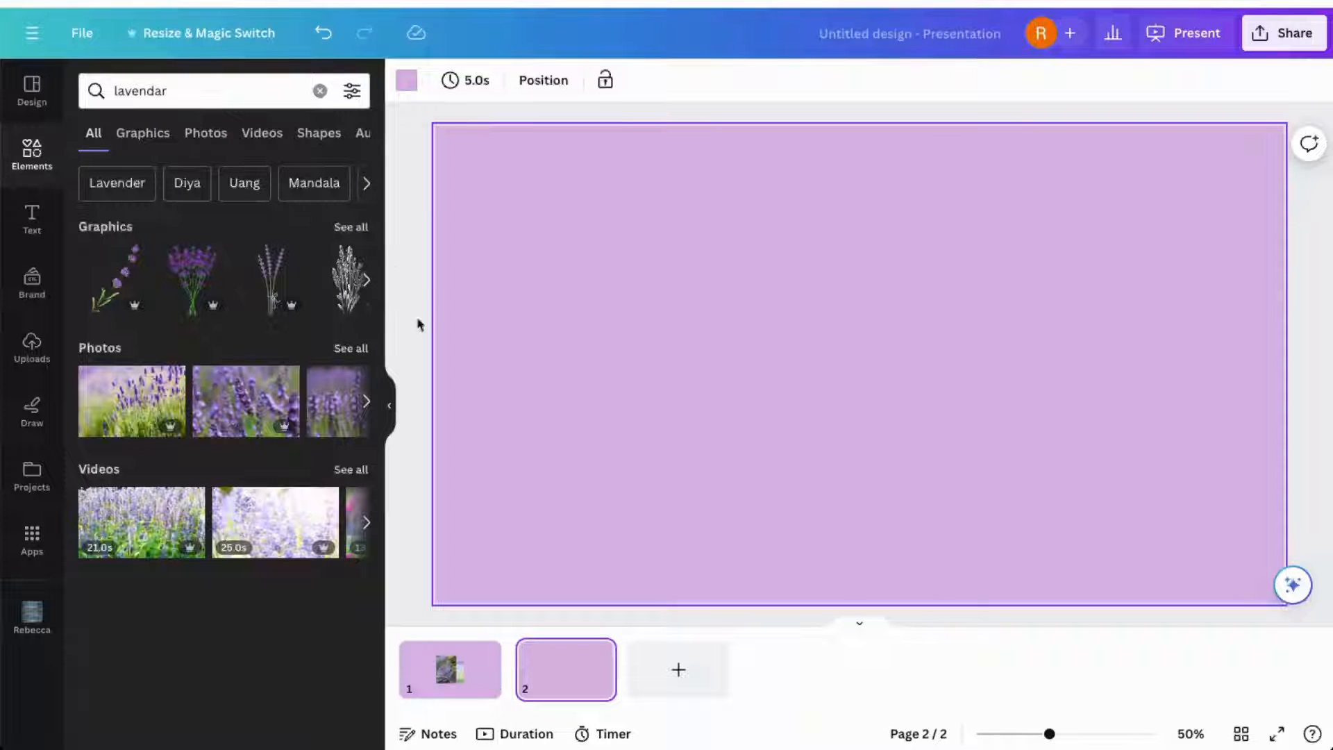
- Fill page 2 with the first lavender field photo from the photo results and open the photo for cropping
{"action": "left_click", "coordinate": [349, 348]}
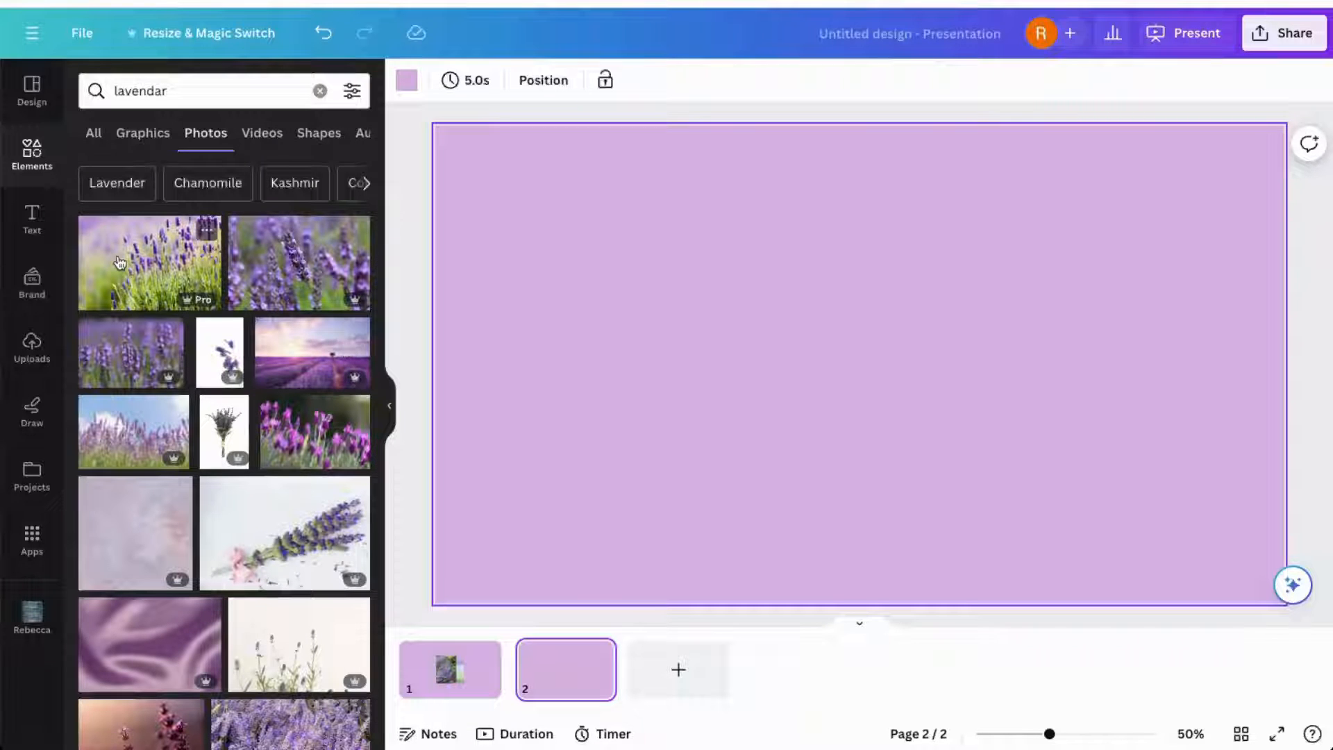
{"action": "left_click_drag", "start_coordinate": [120, 263], "coordinate": [435, 393]}
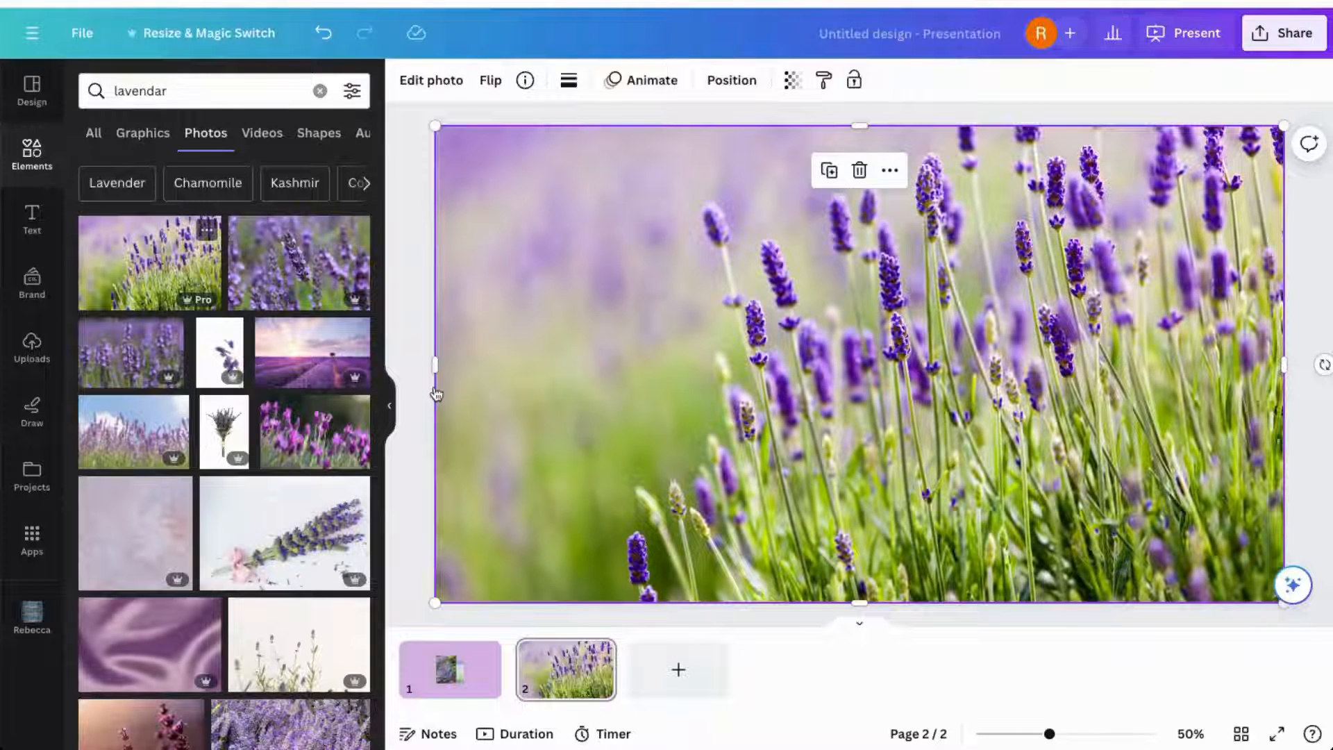
{"action": "double_click", "coordinate": [753, 395]}
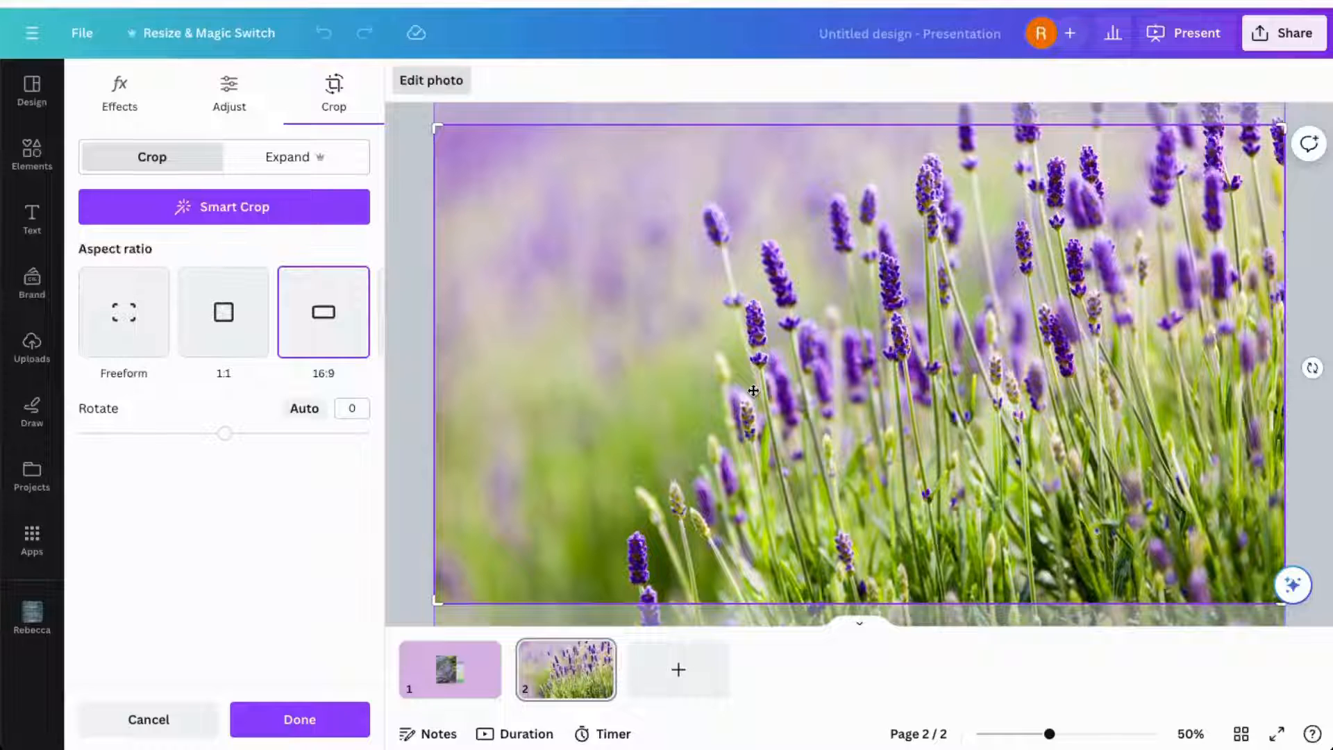
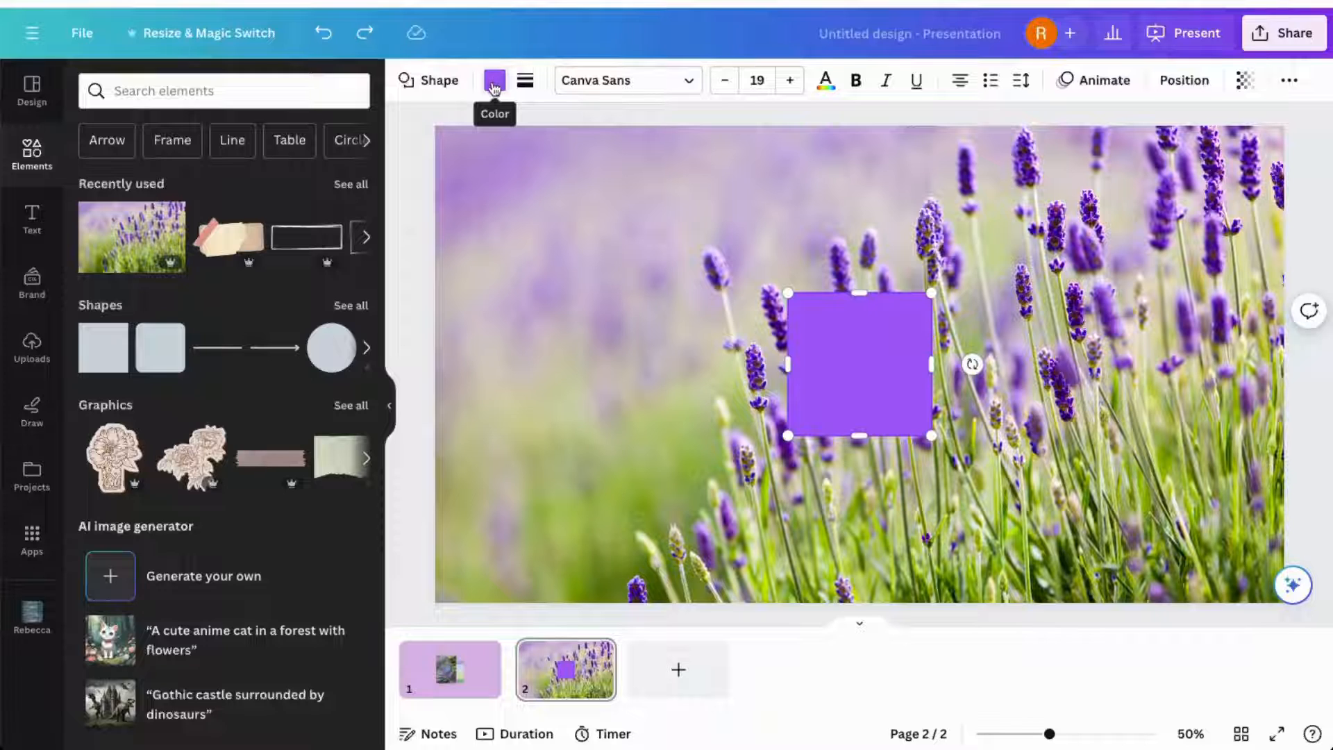
- Recolour the square light grey from the photo colours and give it a solid border of weight 2 with corner rounding 25
{"action": "left_click", "coordinate": [495, 85]}
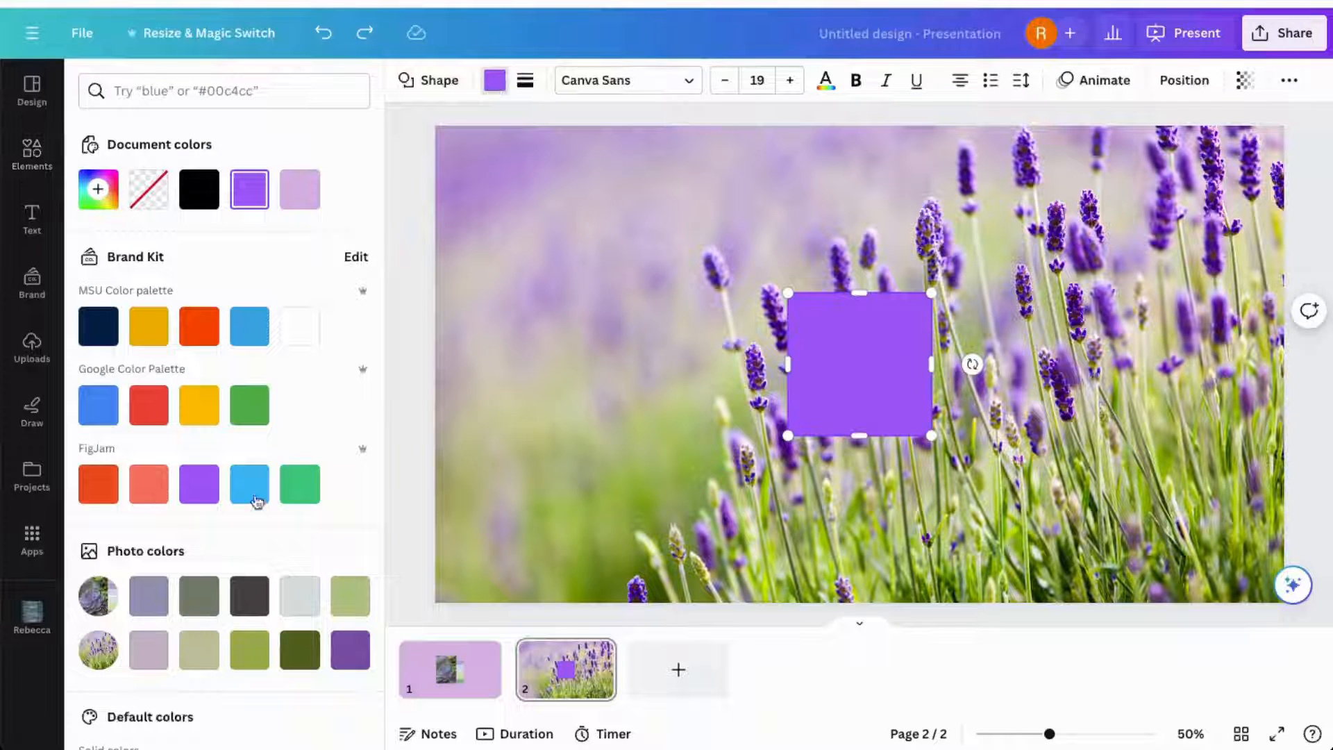
{"action": "left_click", "coordinate": [298, 591]}
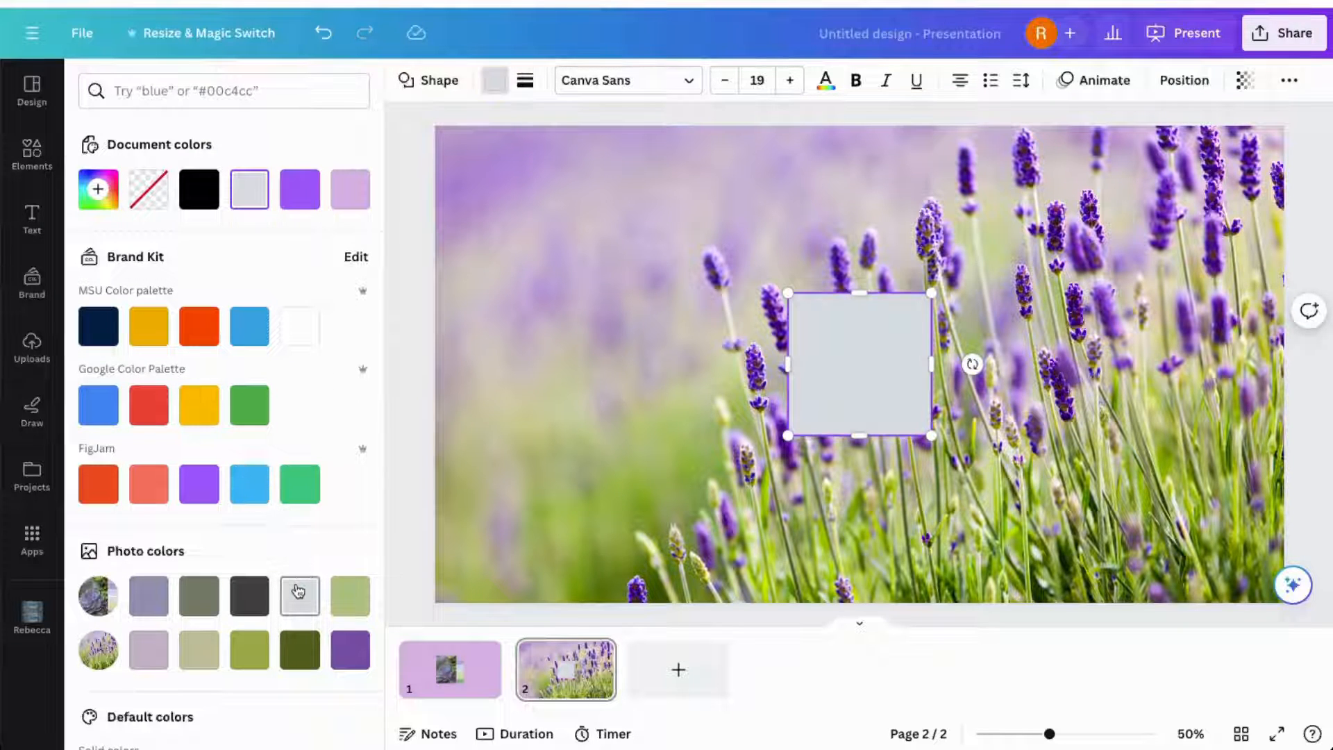
{"action": "left_click", "coordinate": [527, 82]}
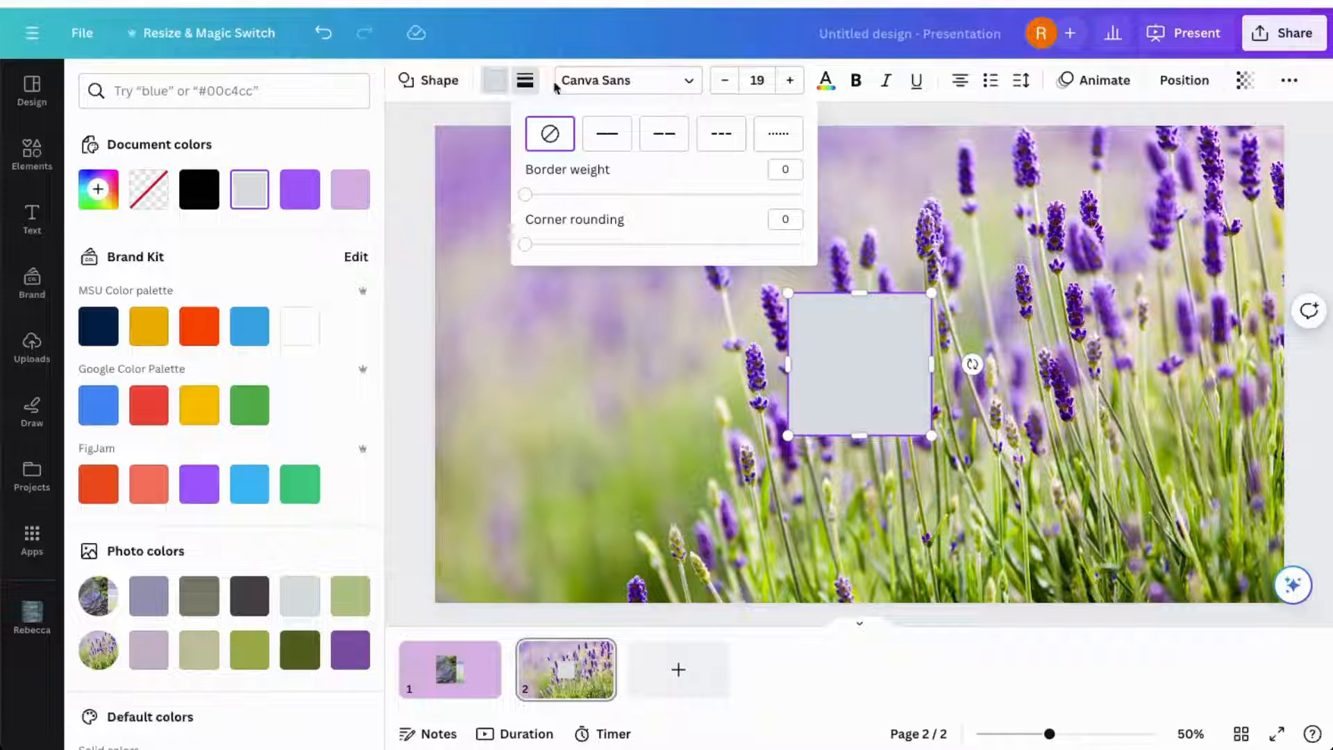
{"action": "left_click", "coordinate": [607, 137]}
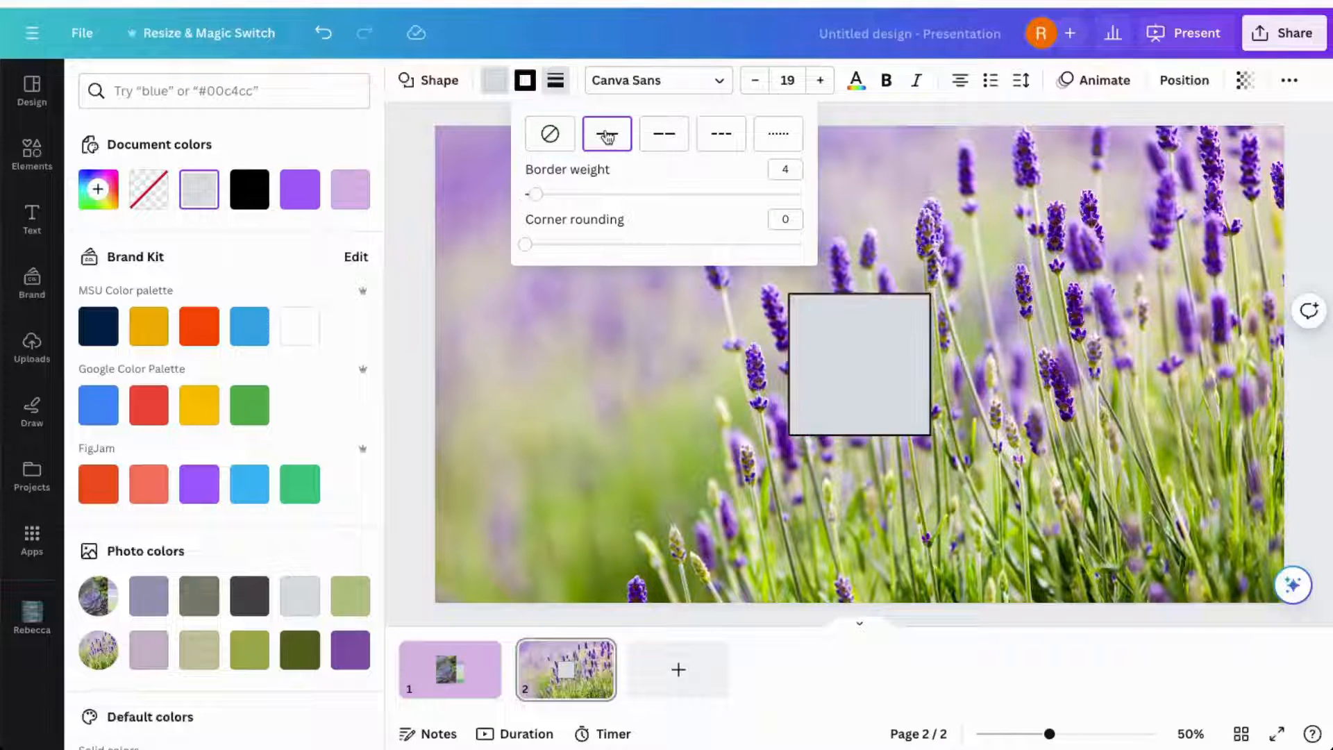
{"action": "left_click_drag", "start_coordinate": [535, 197], "coordinate": [530, 194]}
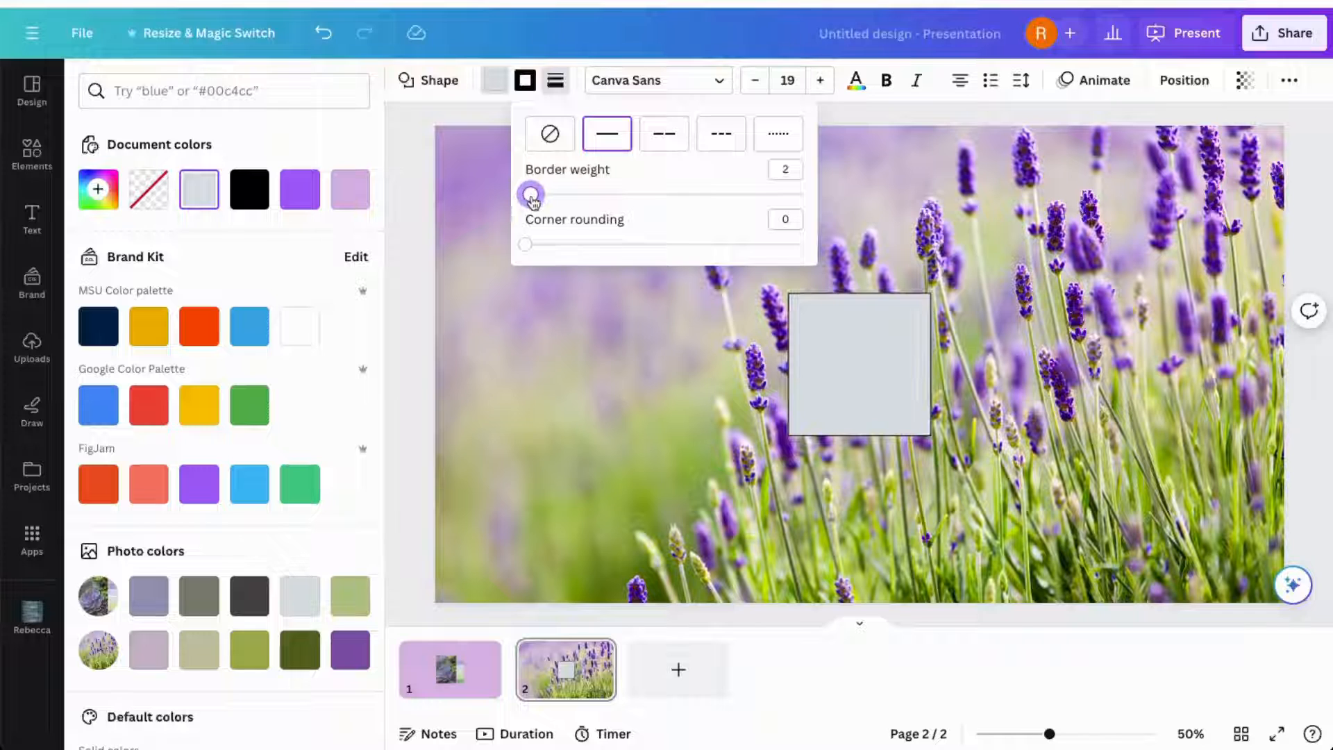
{"action": "left_click_drag", "start_coordinate": [526, 246], "coordinate": [595, 249]}
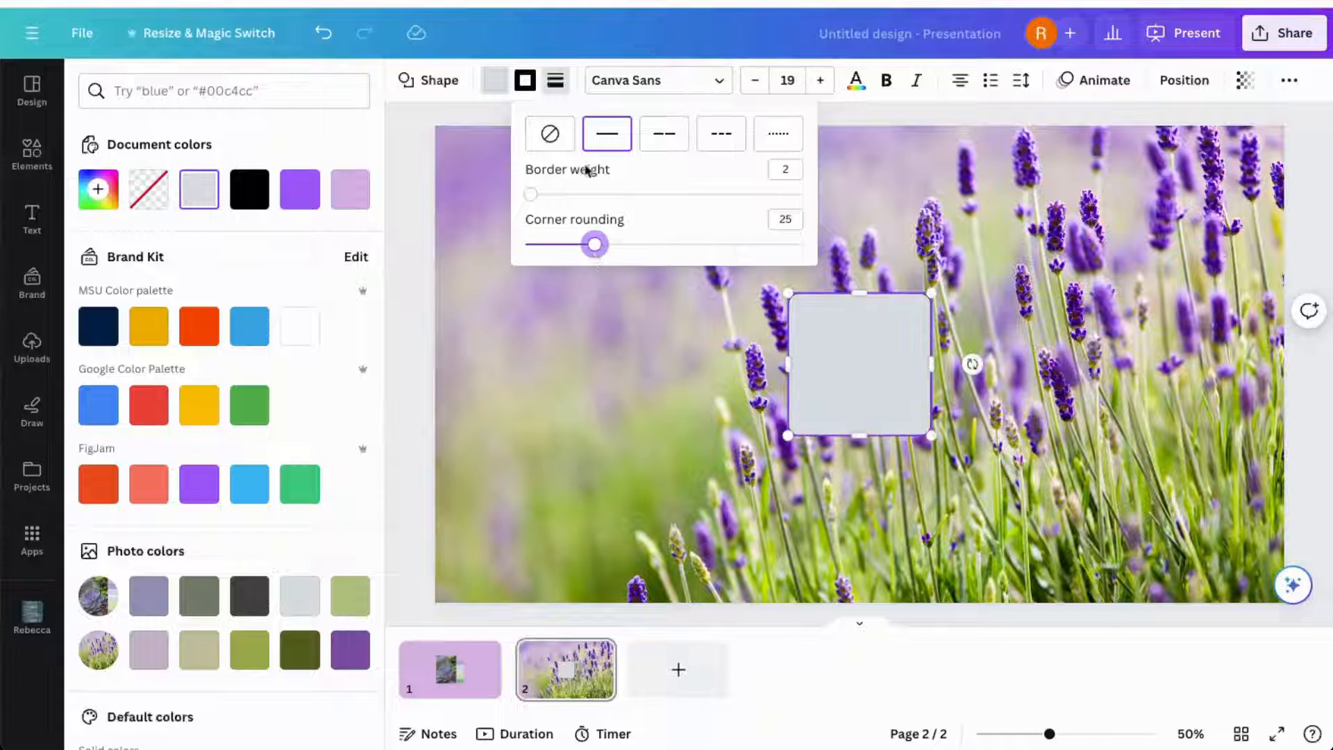
{"action": "left_click", "coordinate": [692, 510]}
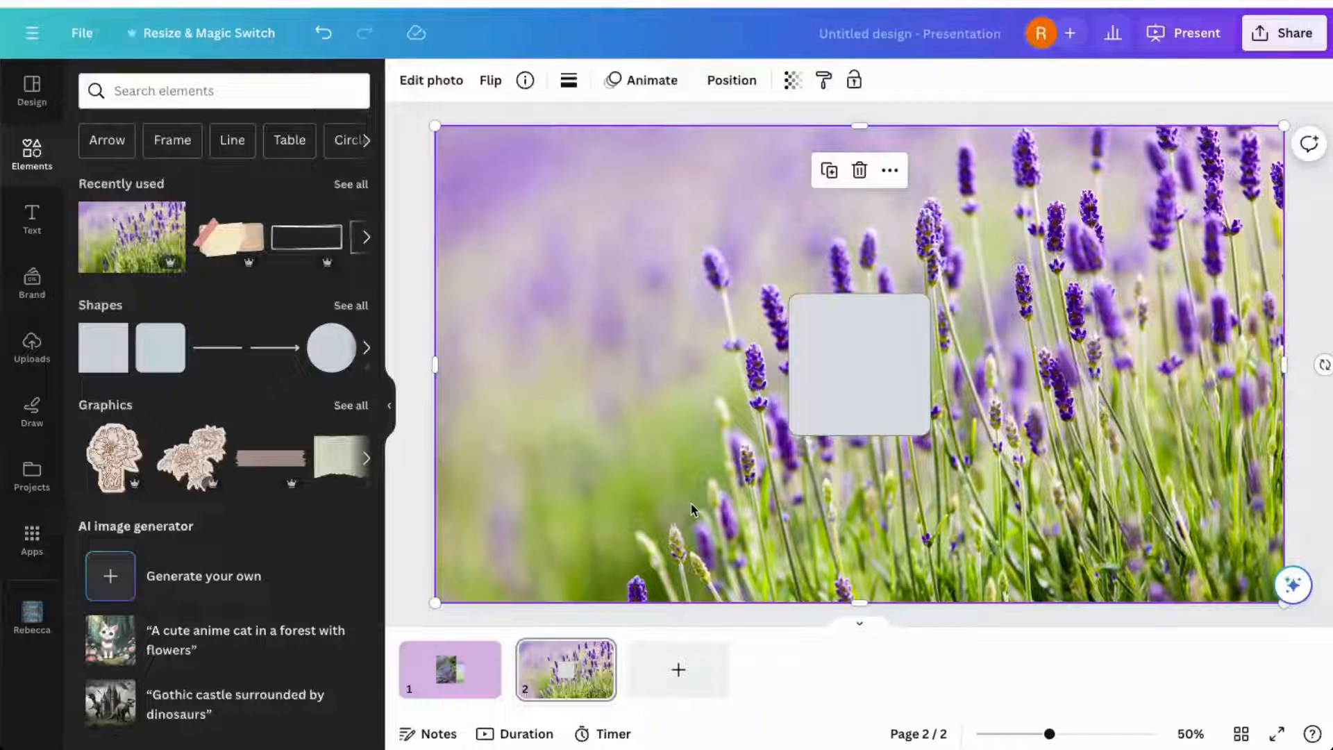
- Set the grey square's transparency value to about 85 so the lavender photo shows through
{"action": "left_click", "coordinate": [845, 393]}
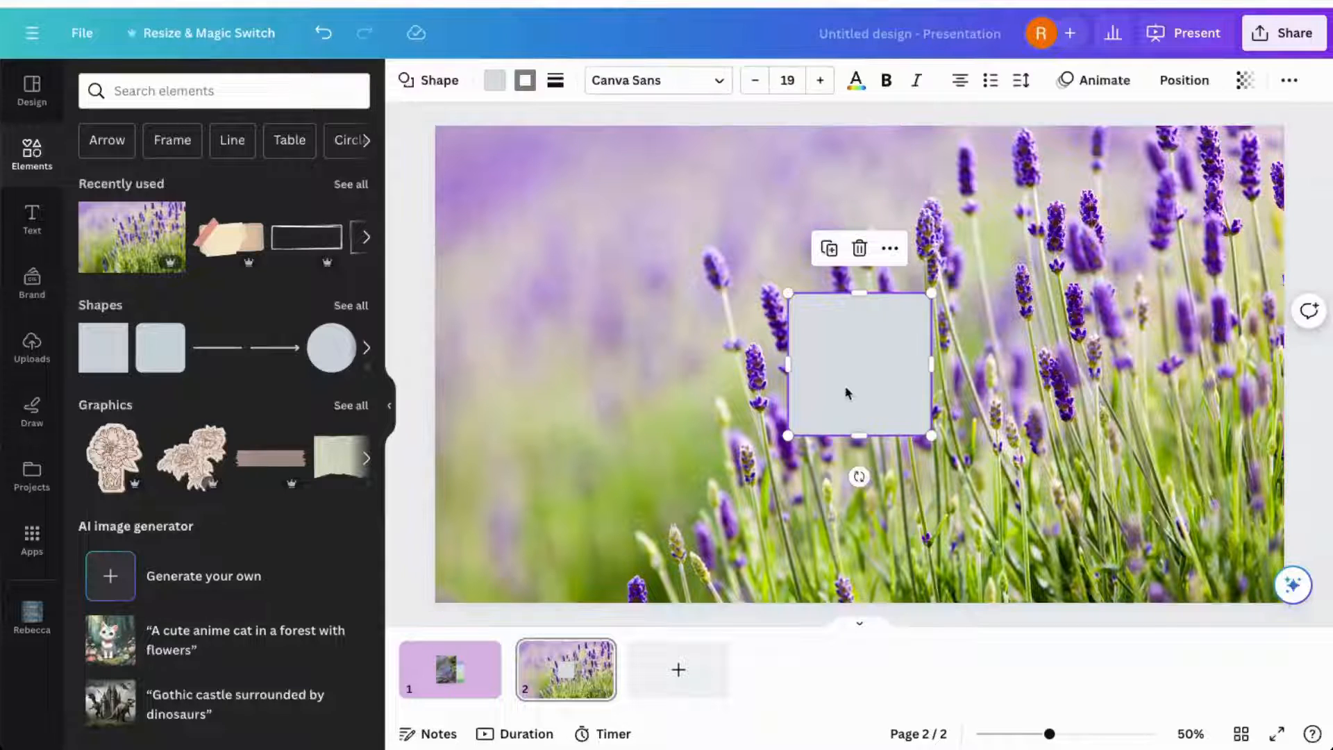
{"action": "left_click", "coordinate": [1245, 81]}
{"action": "mouse_move", "coordinate": [1240, 153]}
{"action": "left_mouse_down"}
{"action": "mouse_move", "coordinate": [1208, 160]}
{"action": "mouse_move", "coordinate": [1221, 161]}
{"action": "left_mouse_up"}
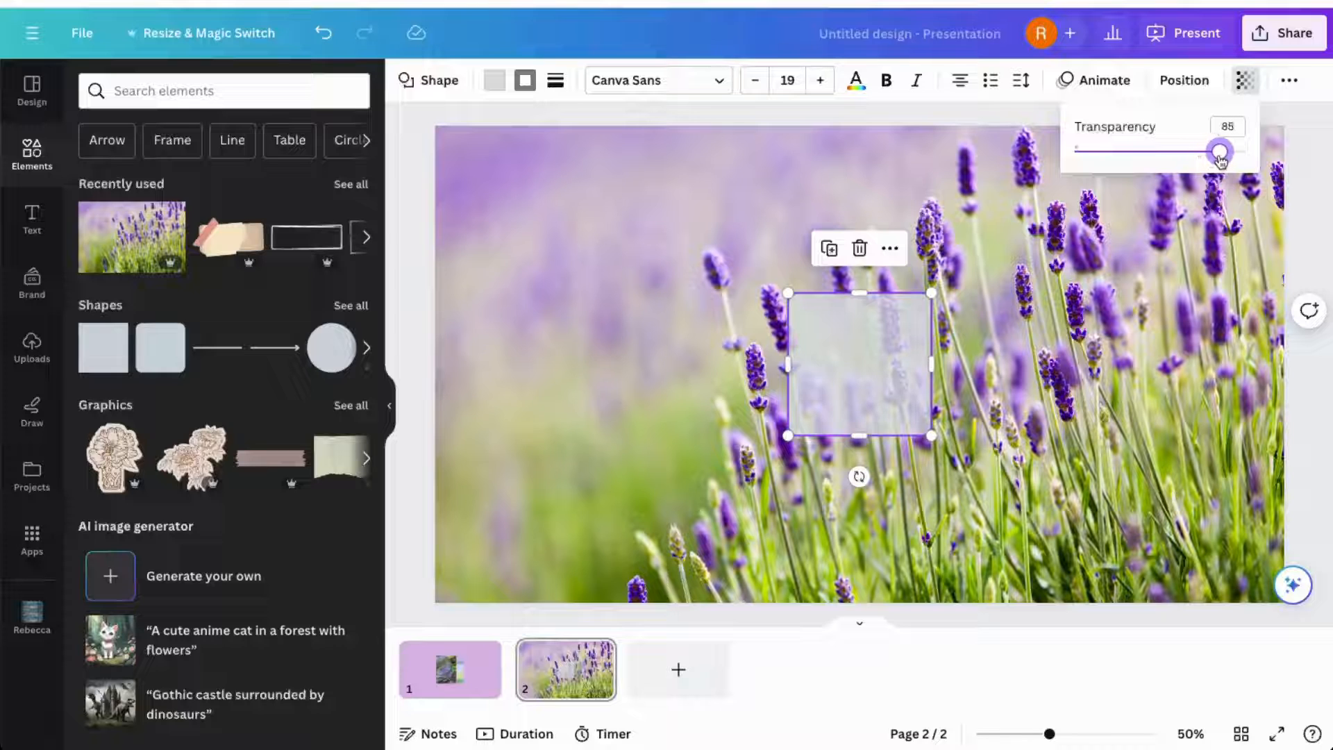
{"action": "left_click_drag", "start_coordinate": [1221, 161], "coordinate": [1225, 162]}
{"action": "left_click", "coordinate": [999, 288]}
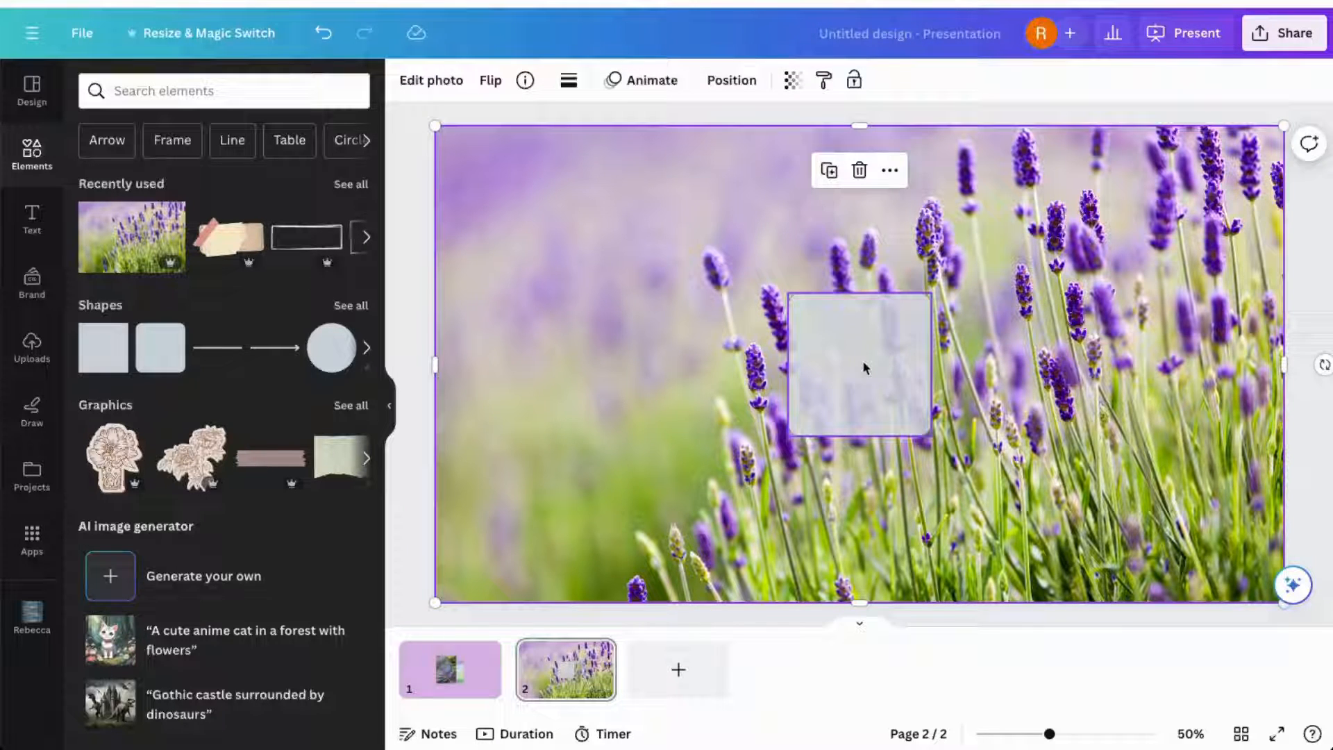
- Duplicate the translucent square and place the copy in the lower right part of the page
{"action": "left_click", "coordinate": [862, 360]}
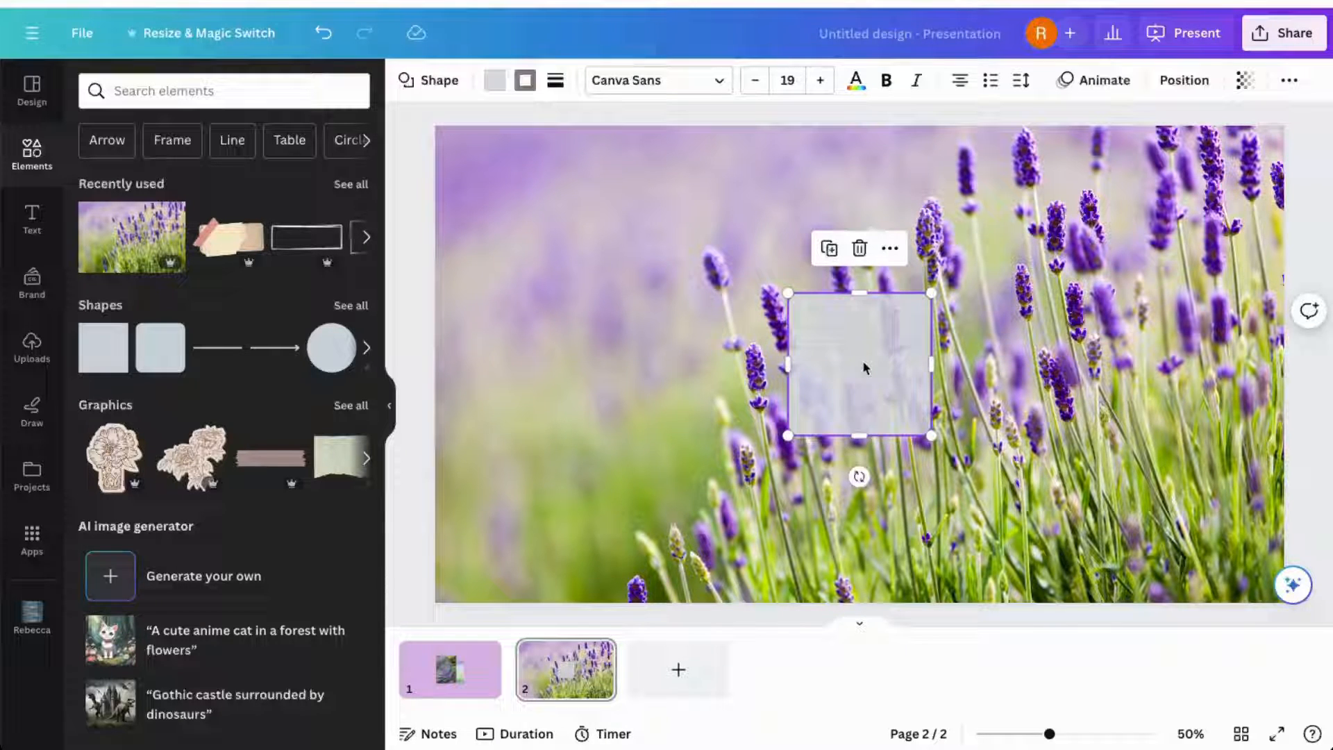
{"action": "key", "text": "ctrl+d"}
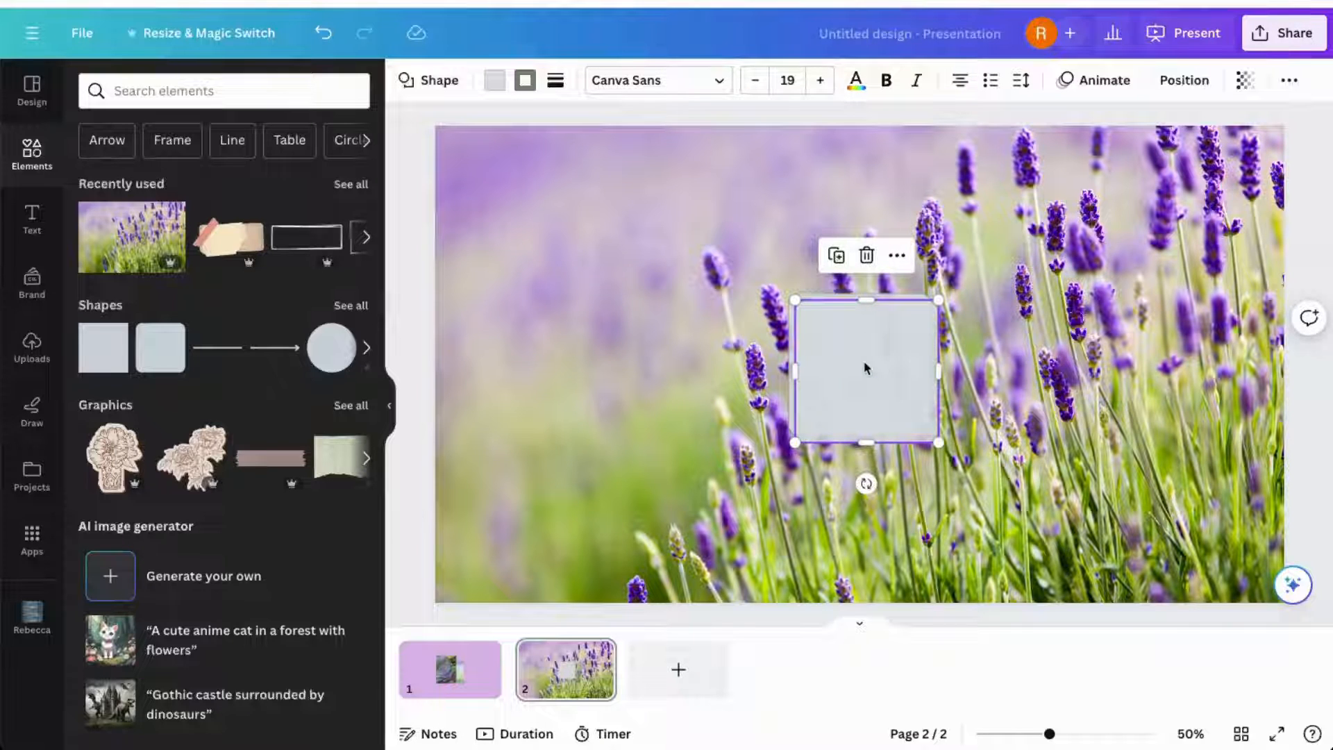
{"action": "left_click_drag", "start_coordinate": [864, 366], "coordinate": [1013, 496]}
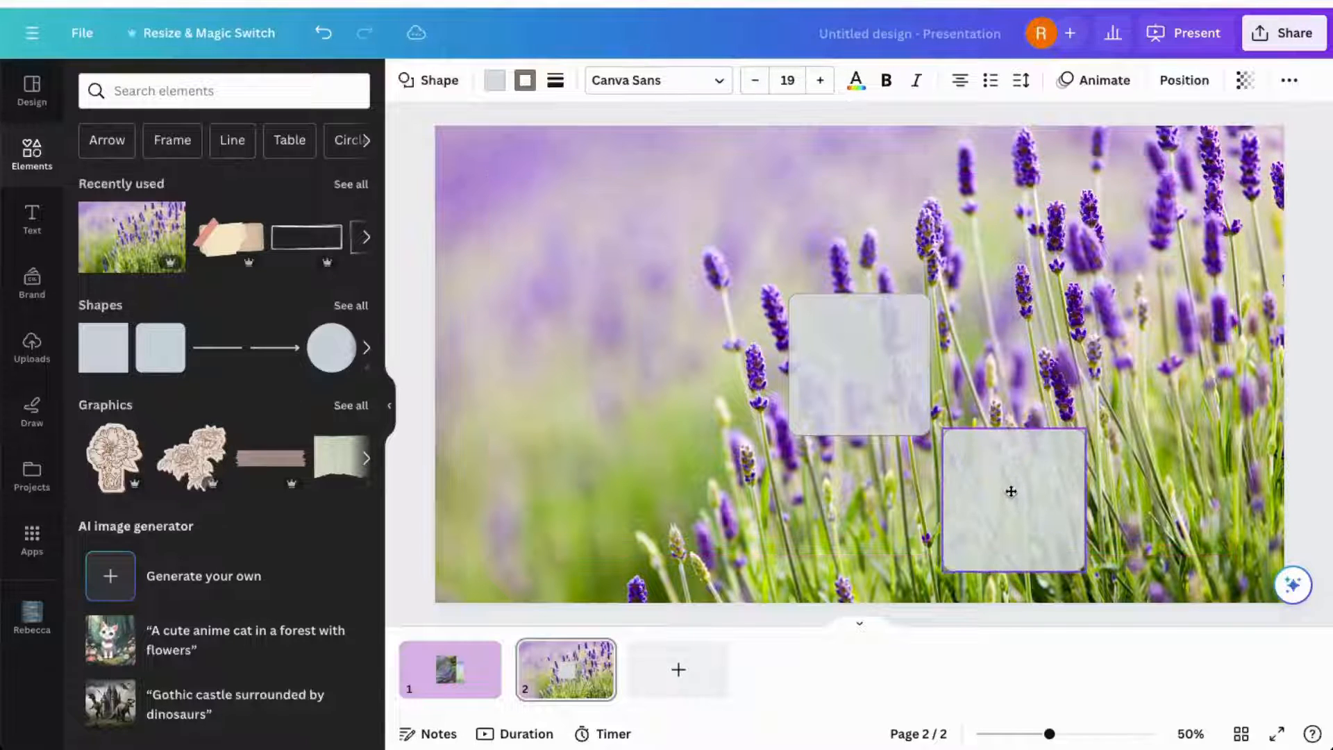
- Move the original translucent square to the page's lower left corner and stretch it upward into a taller panel
{"action": "left_click", "coordinate": [873, 390]}
{"action": "left_click_drag", "start_coordinate": [872, 391], "coordinate": [544, 537]}
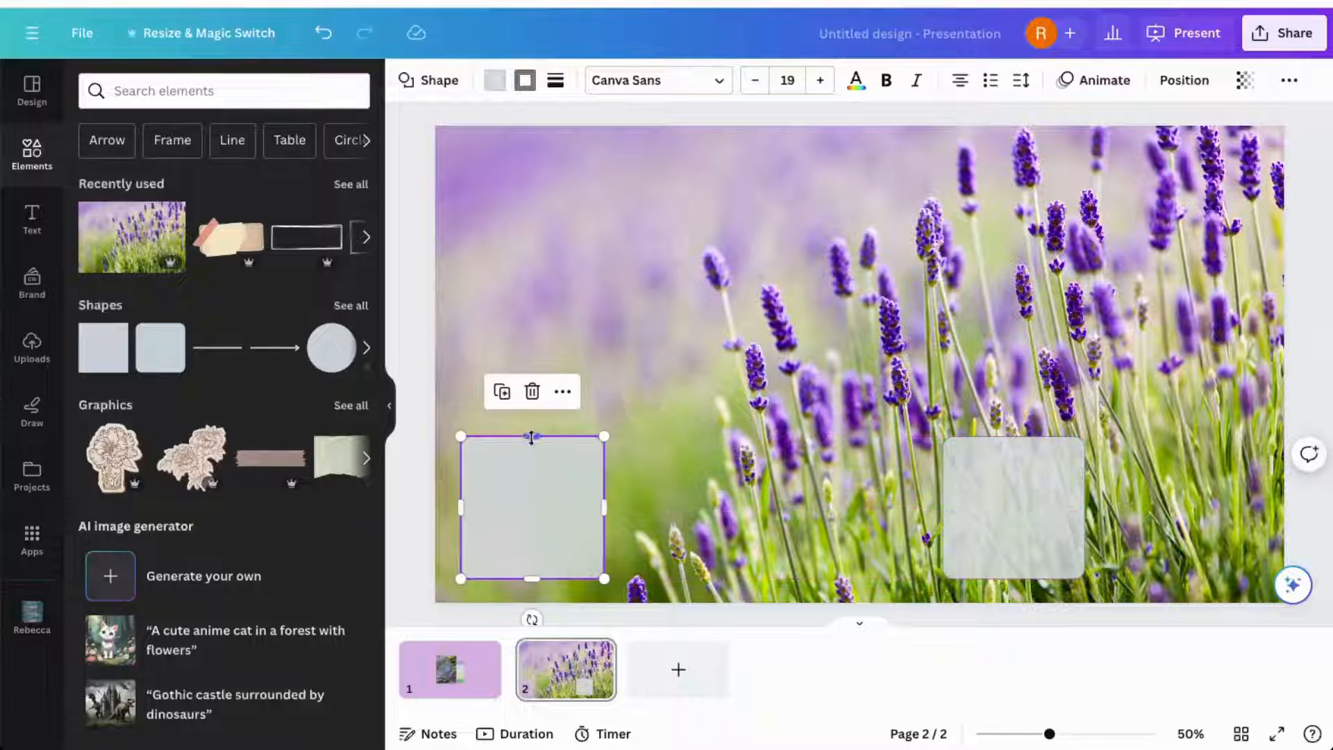
{"action": "left_click_drag", "start_coordinate": [532, 436], "coordinate": [530, 281]}
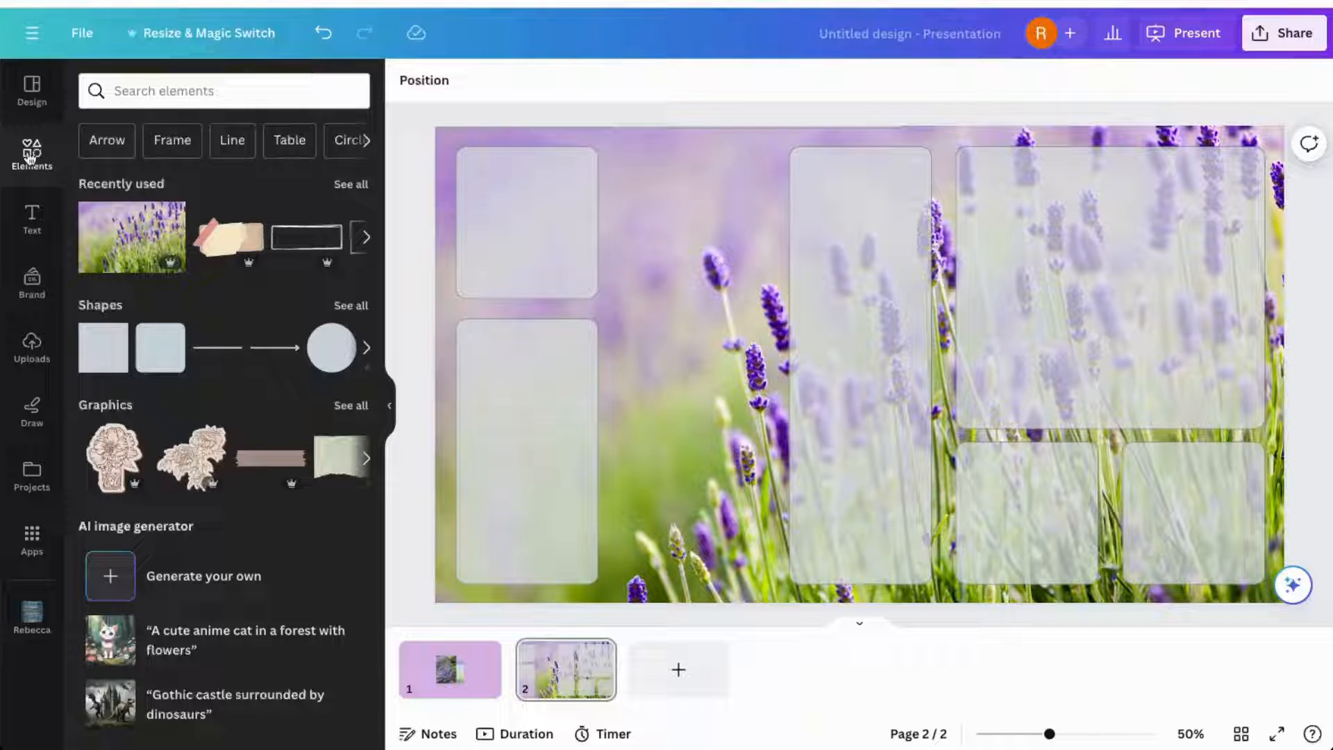
- Insert the rounded square photo frame on the page and set its corner rounding to 25
{"action": "scroll", "coordinate": [169, 371], "scroll_direction": "down", "scroll_amount": 15}
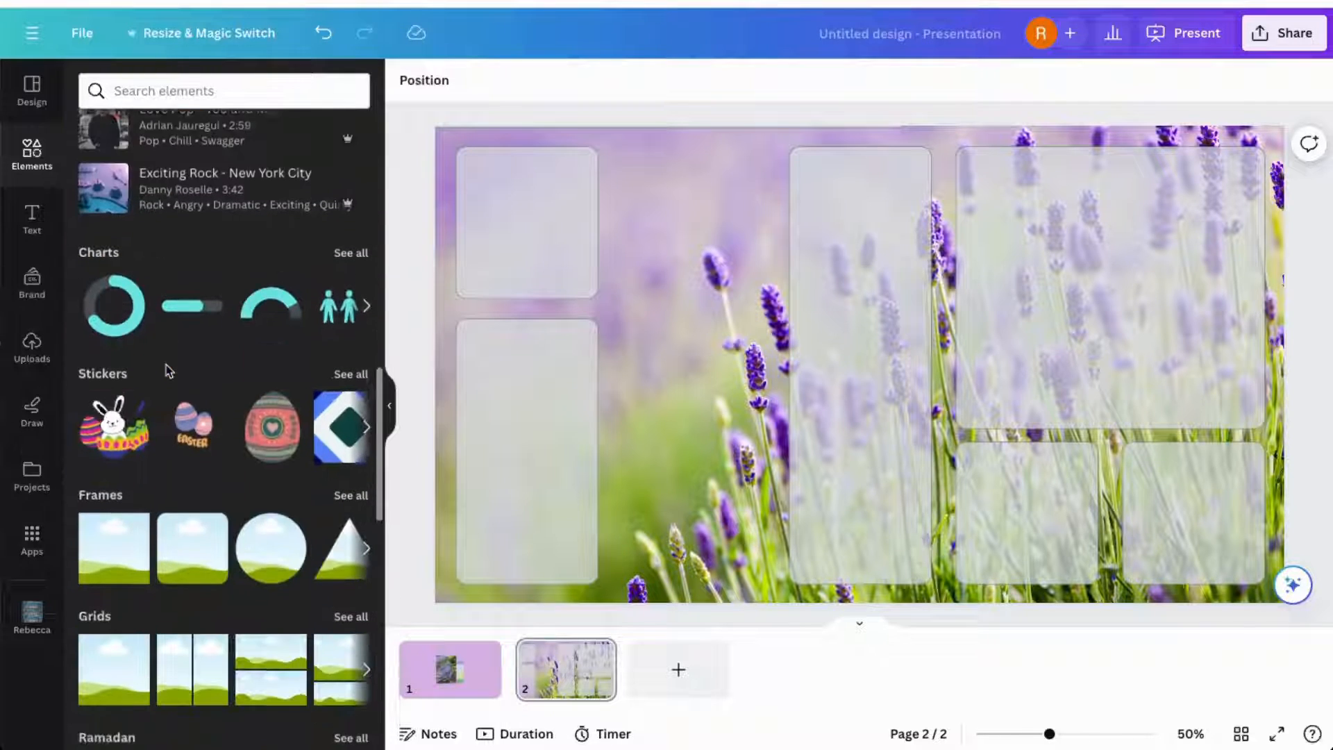
{"action": "scroll", "coordinate": [169, 372], "scroll_direction": "down", "scroll_amount": 2}
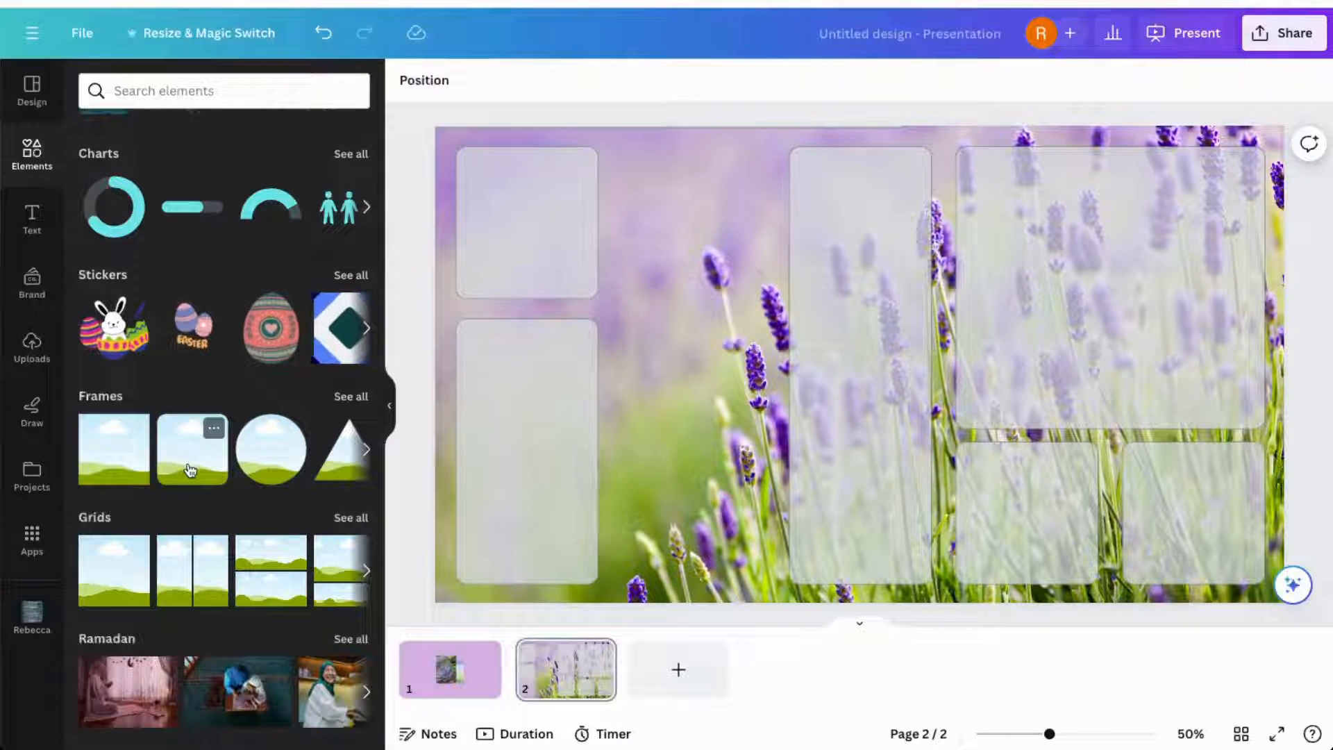
{"action": "left_click", "coordinate": [189, 471]}
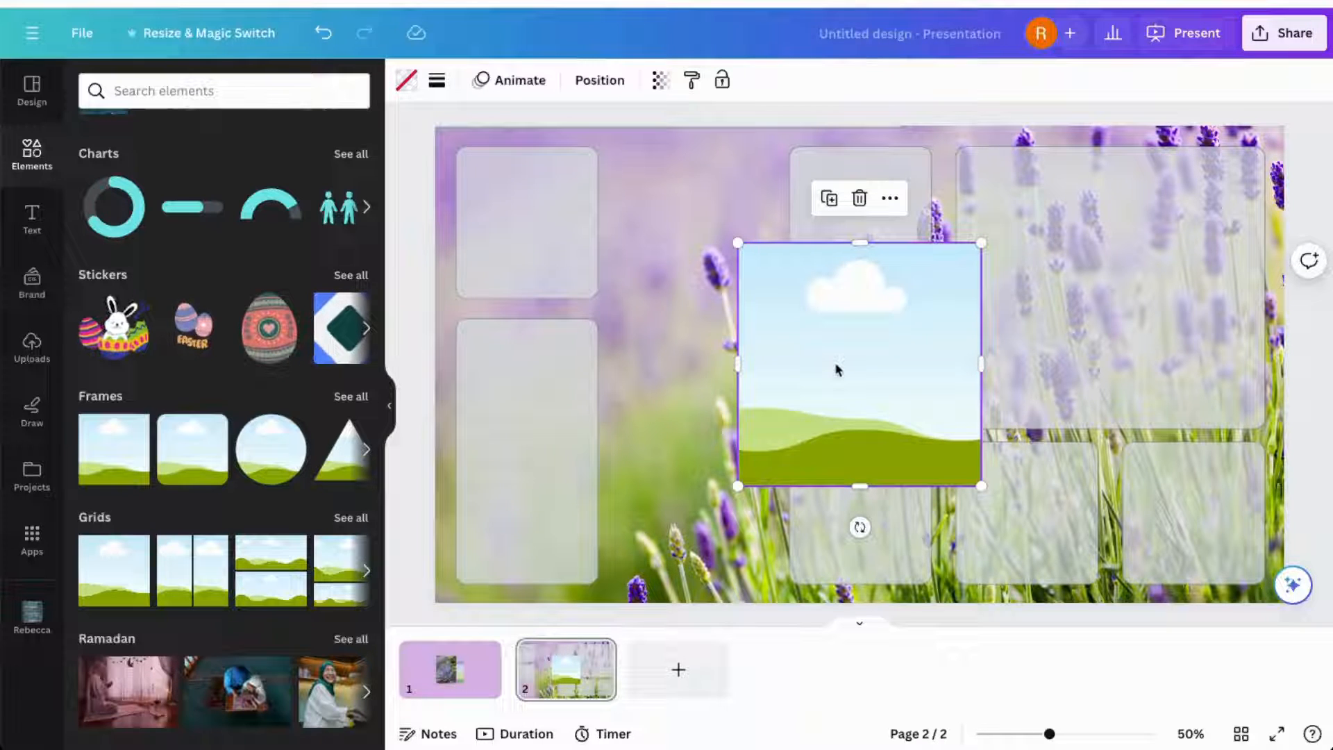
{"action": "left_click", "coordinate": [436, 80]}
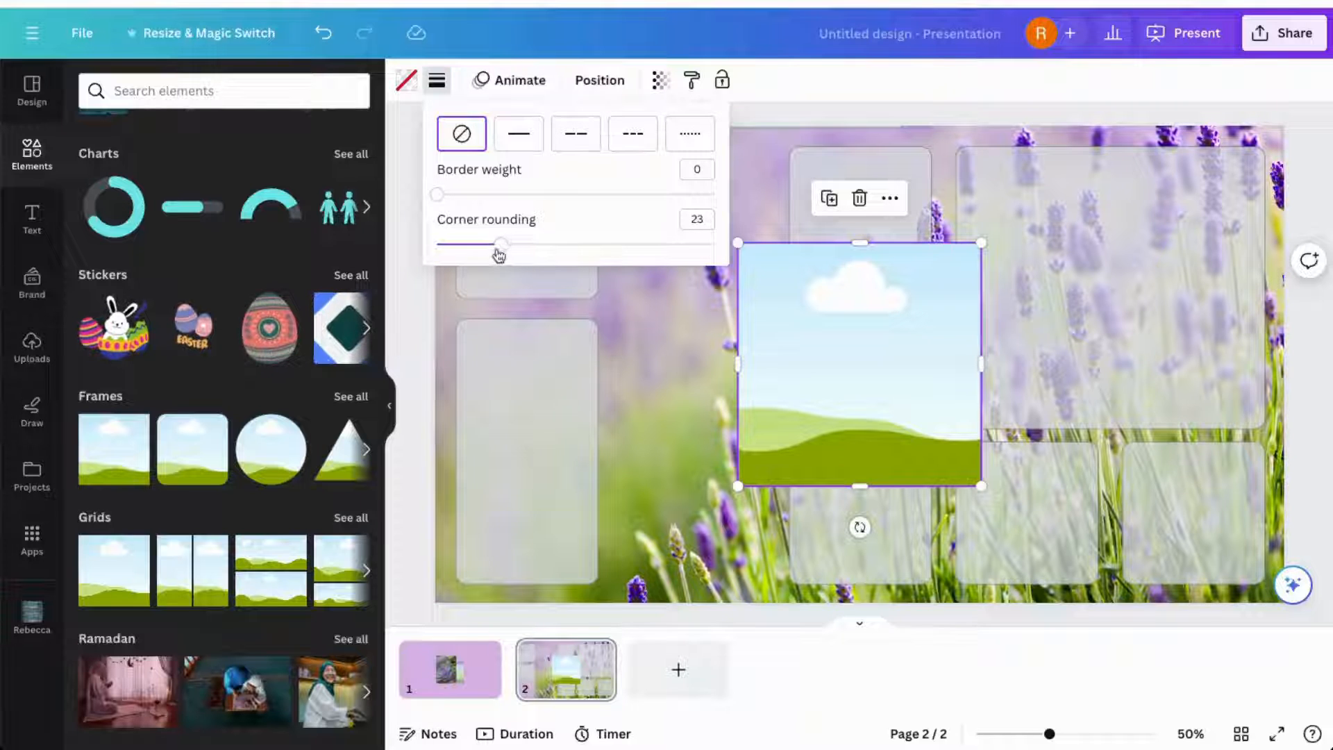
{"action": "left_click", "coordinate": [700, 219]}
{"action": "key", "text": "BackSpace"}
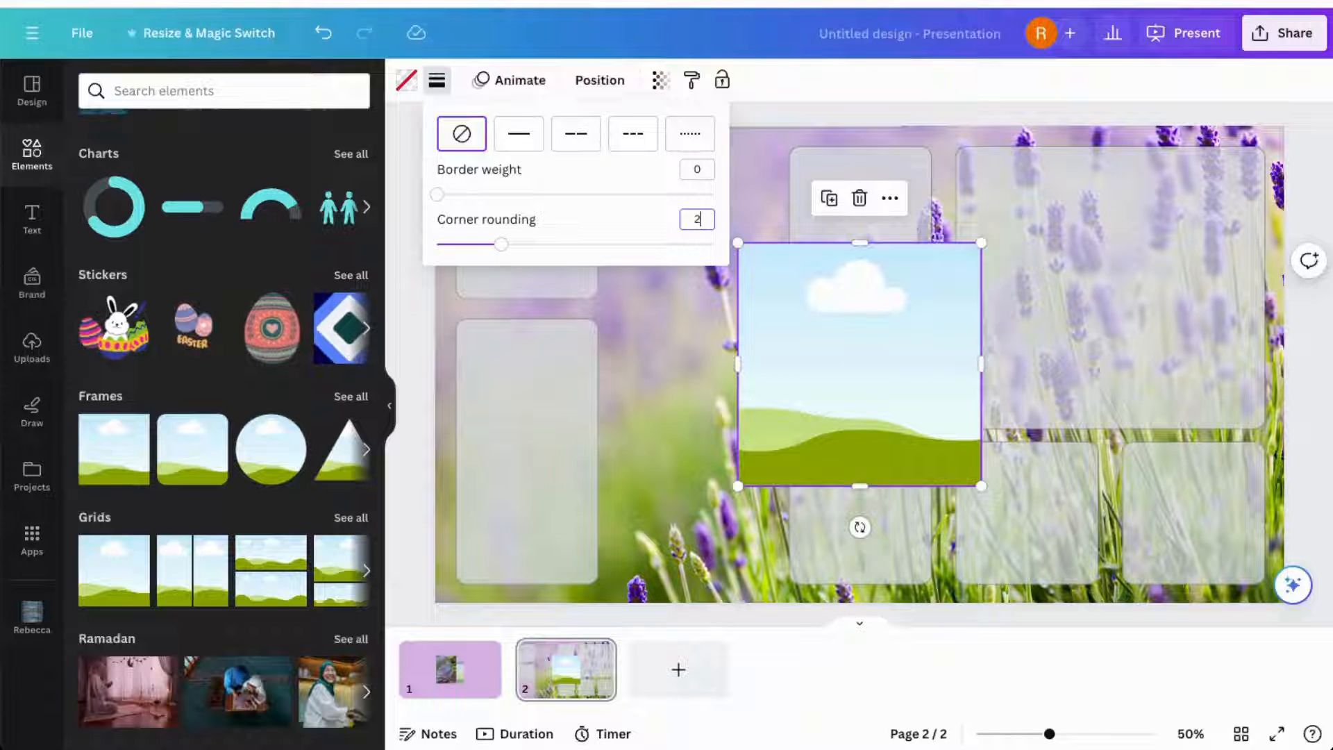
{"action": "key", "text": "Return"}
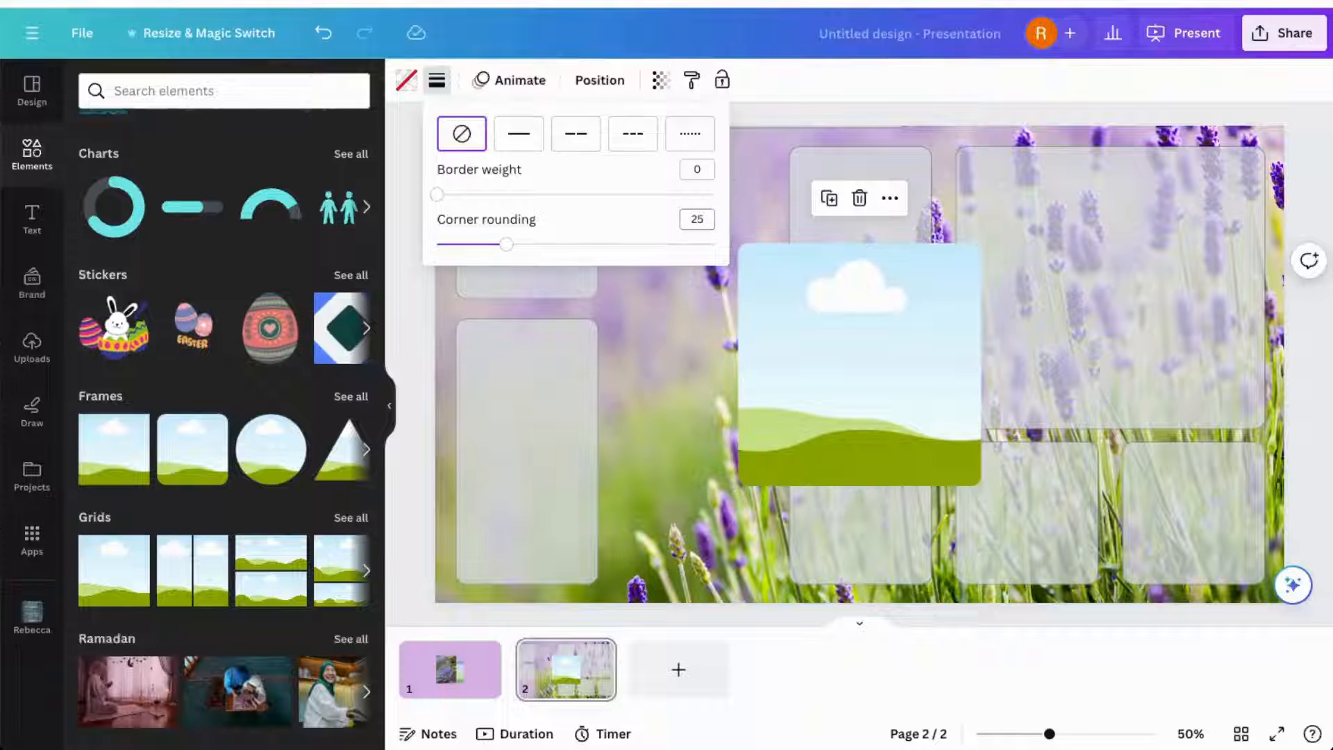
{"action": "left_click", "coordinate": [671, 343]}
- Move the photo frame to the top of the gap beside the left panels and shrink it to fit the gap's width
{"action": "left_click", "coordinate": [856, 361]}
{"action": "left_click_drag", "start_coordinate": [855, 361], "coordinate": [735, 264]}
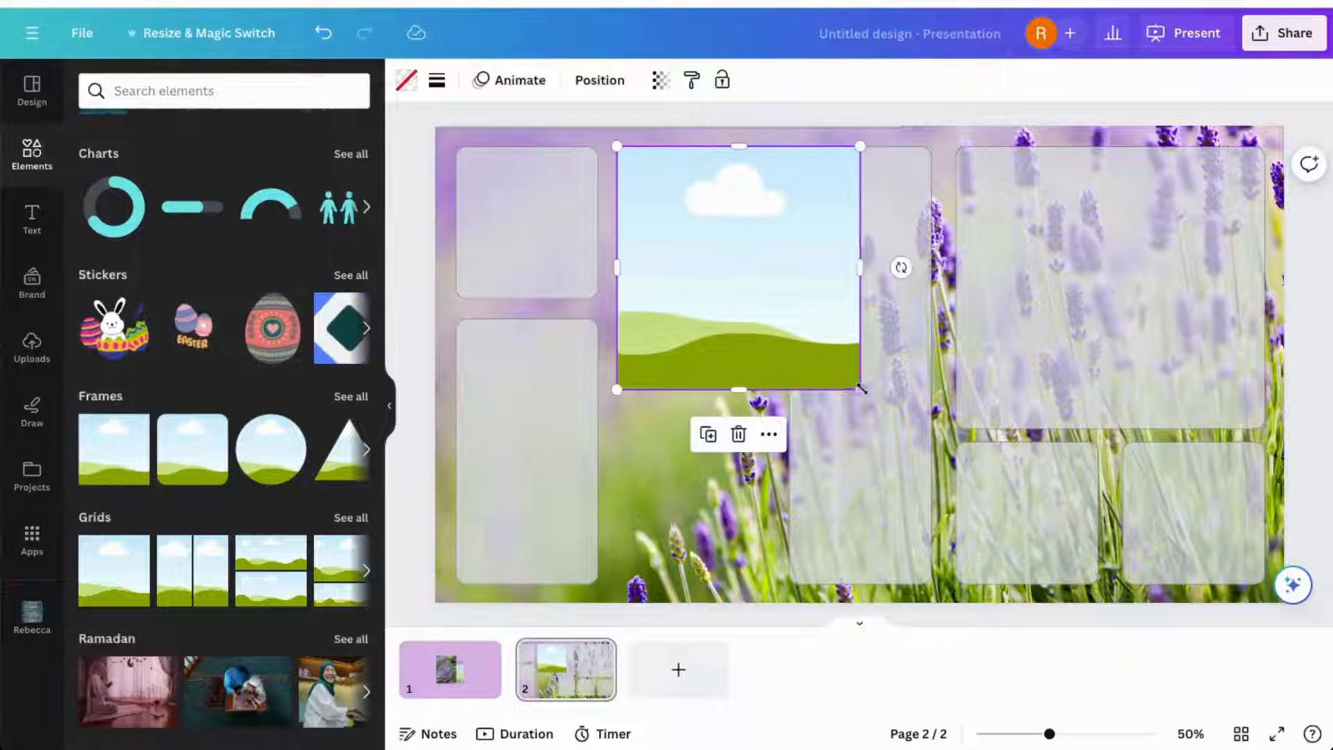
{"action": "left_click_drag", "start_coordinate": [860, 389], "coordinate": [765, 292]}
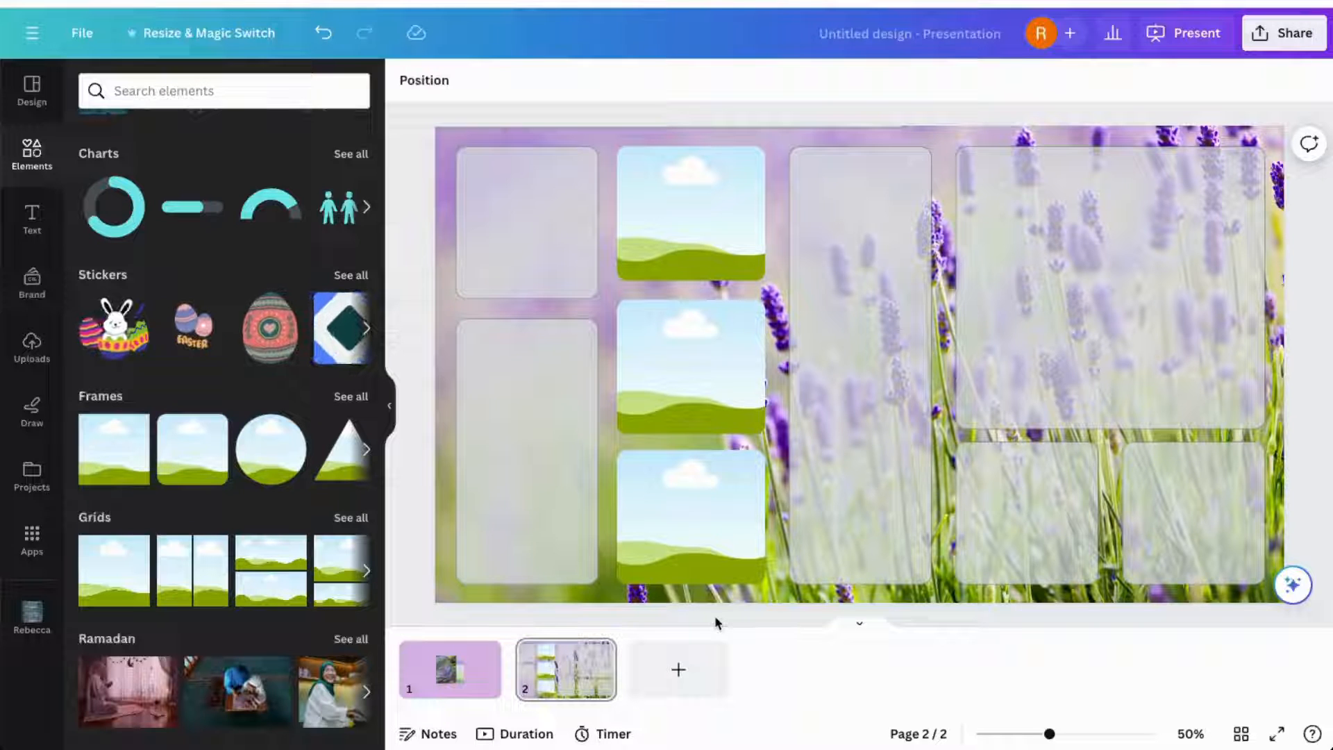
- Select the three stacked photo frames and space them evenly with Tidy up
{"action": "left_click_drag", "start_coordinate": [714, 620], "coordinate": [691, 209]}
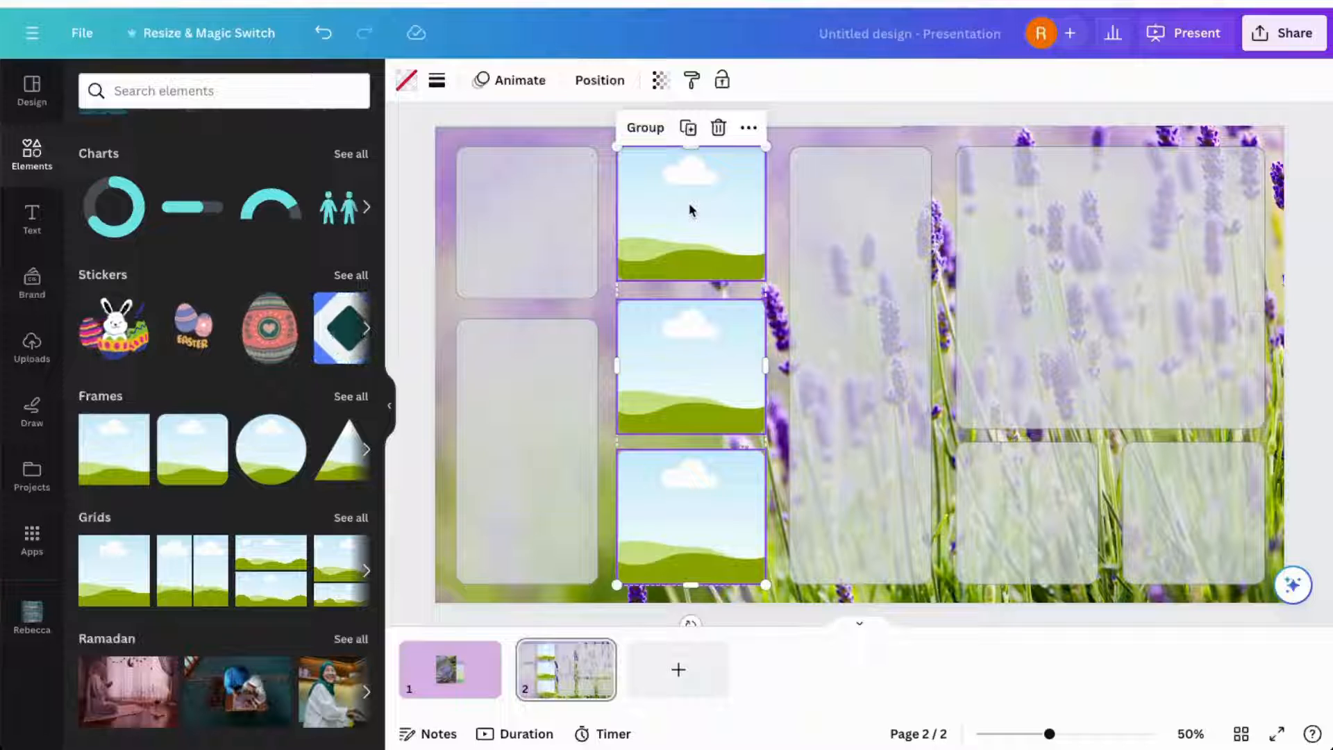
{"action": "right_click", "coordinate": [691, 209]}
{"action": "mouse_move", "coordinate": [836, 511]}
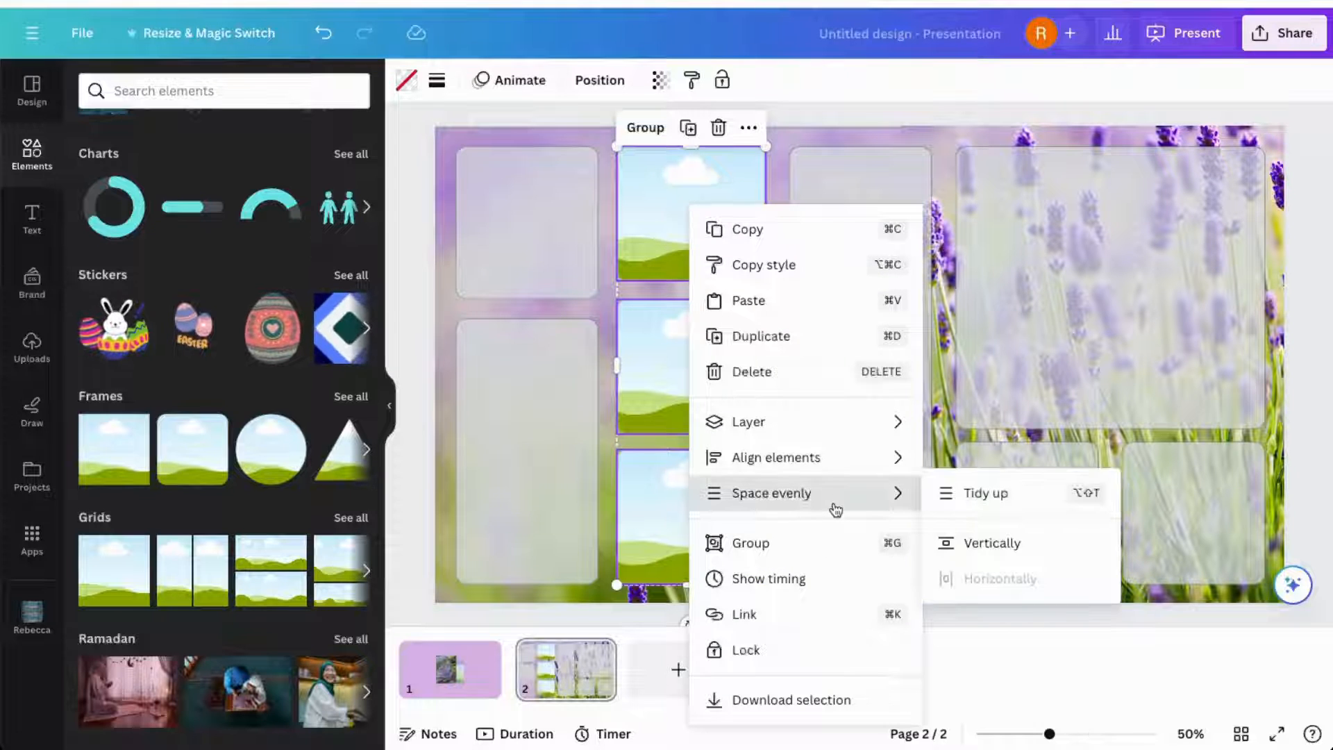
{"action": "left_click", "coordinate": [971, 503]}
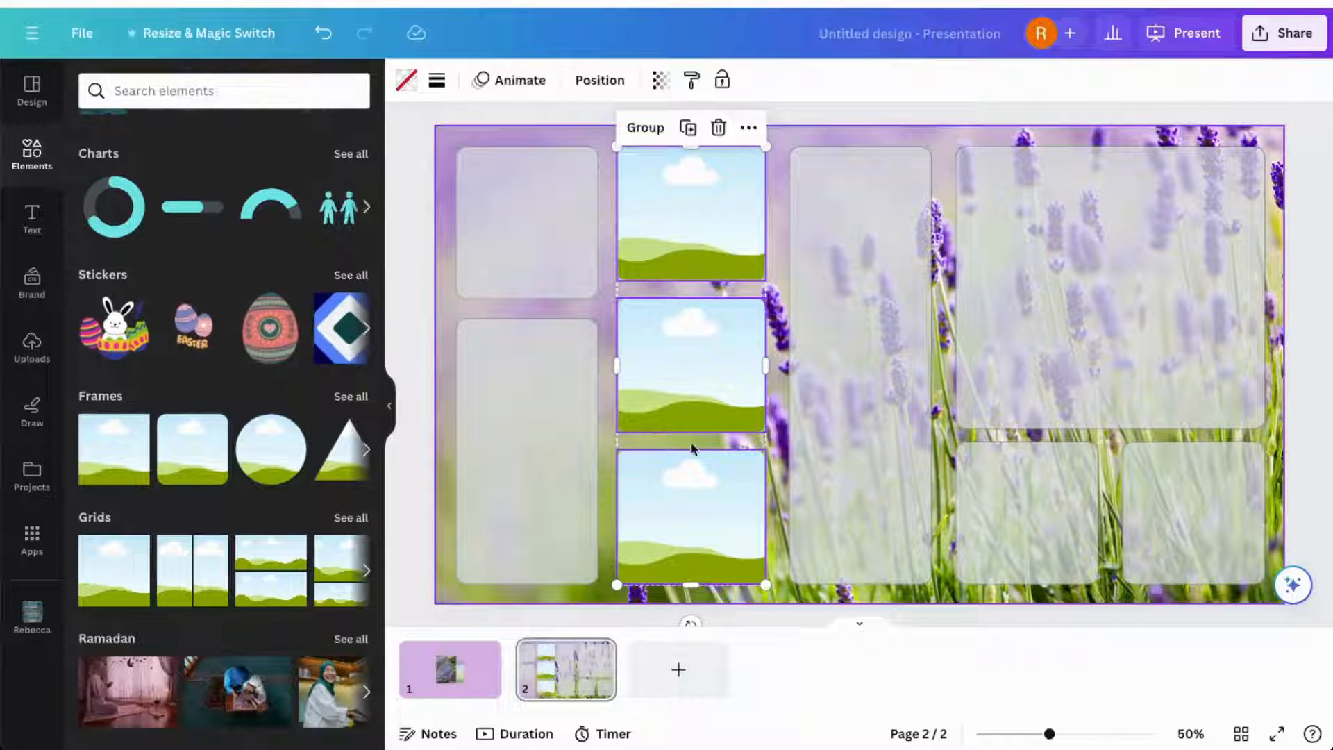
{"action": "left_click", "coordinate": [748, 630]}
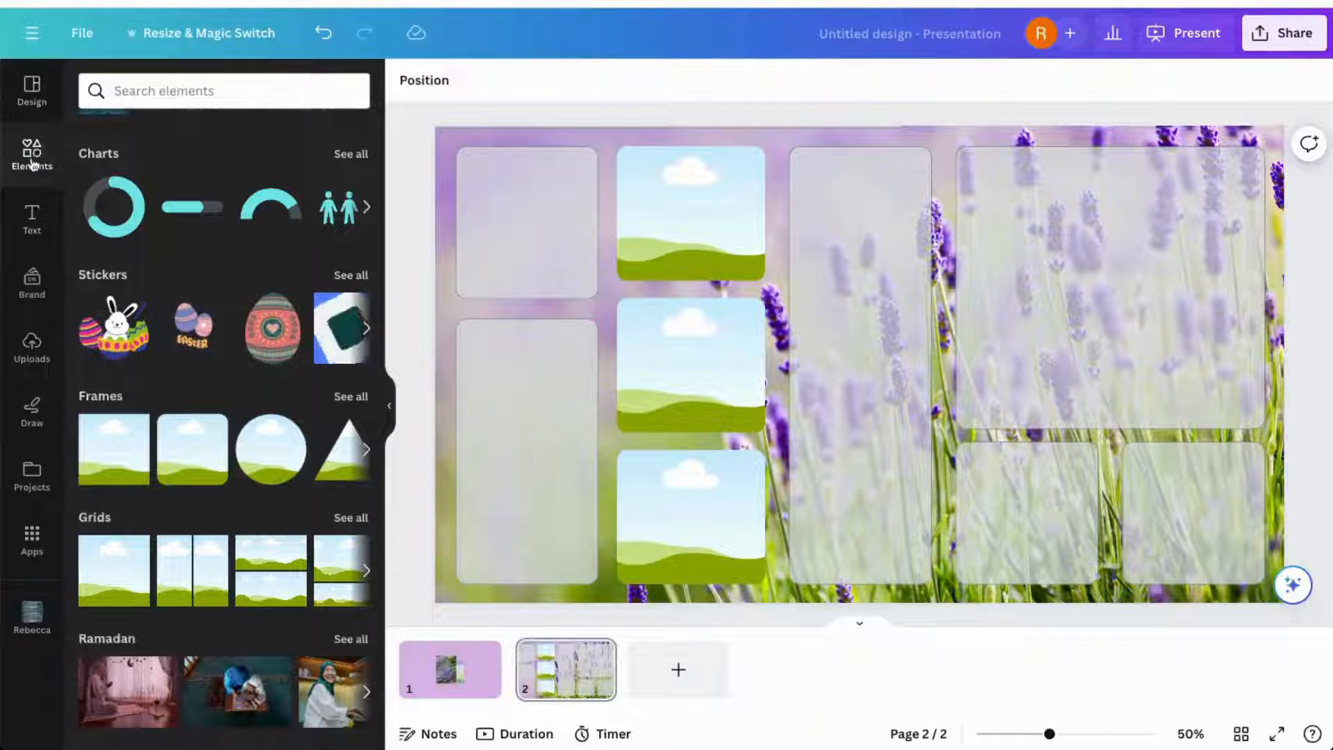
- Search the elements for coffee photos and fill the top photo frame with the picture of coffee poured into a cup among beans
{"action": "left_click", "coordinate": [158, 89]}
{"action": "type", "text": "coffe"}
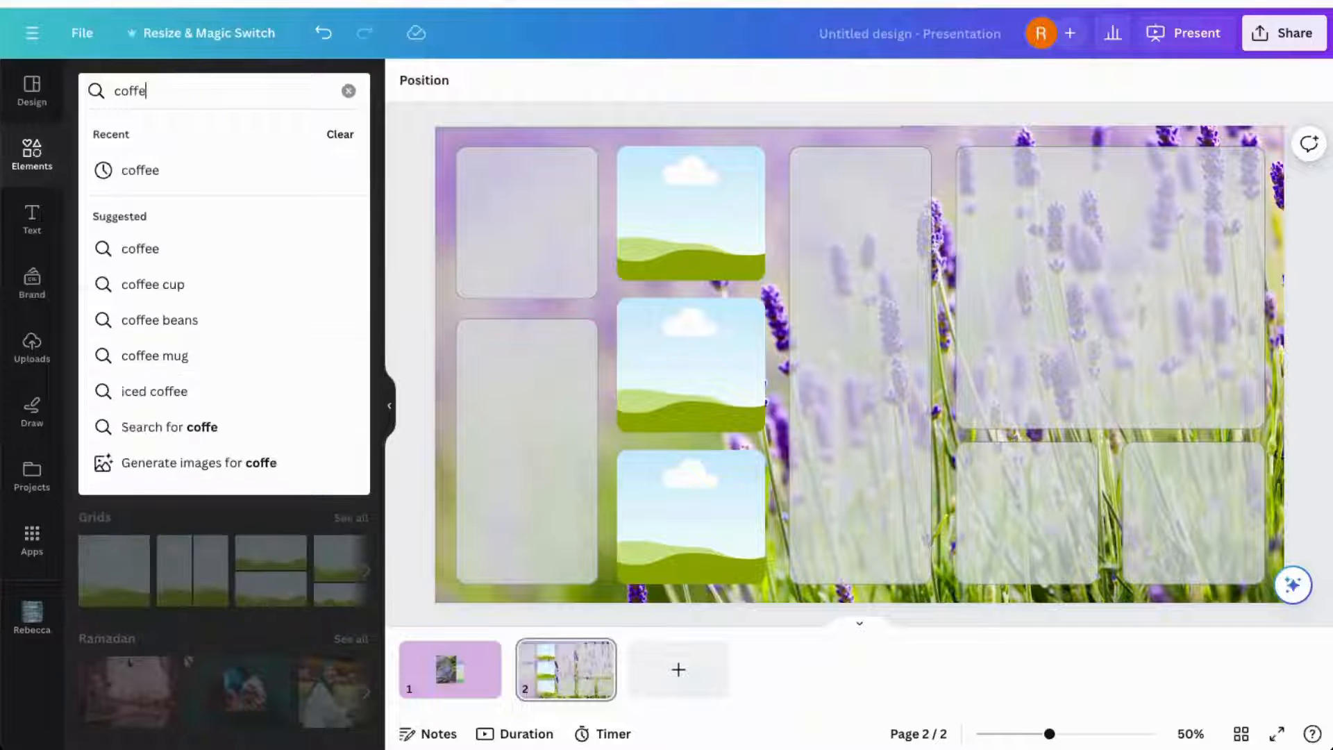
{"action": "type", "text": "e"}
{"action": "key", "text": "Return"}
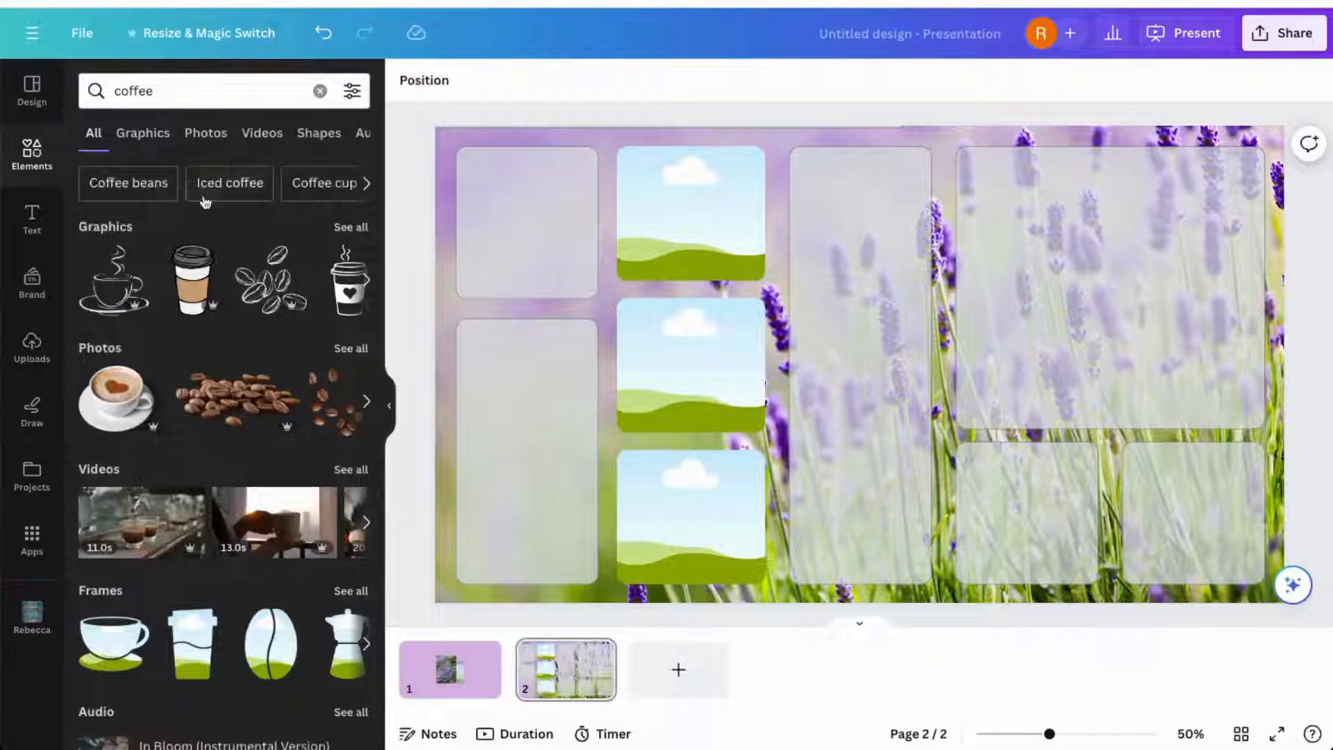
{"action": "left_click", "coordinate": [362, 355]}
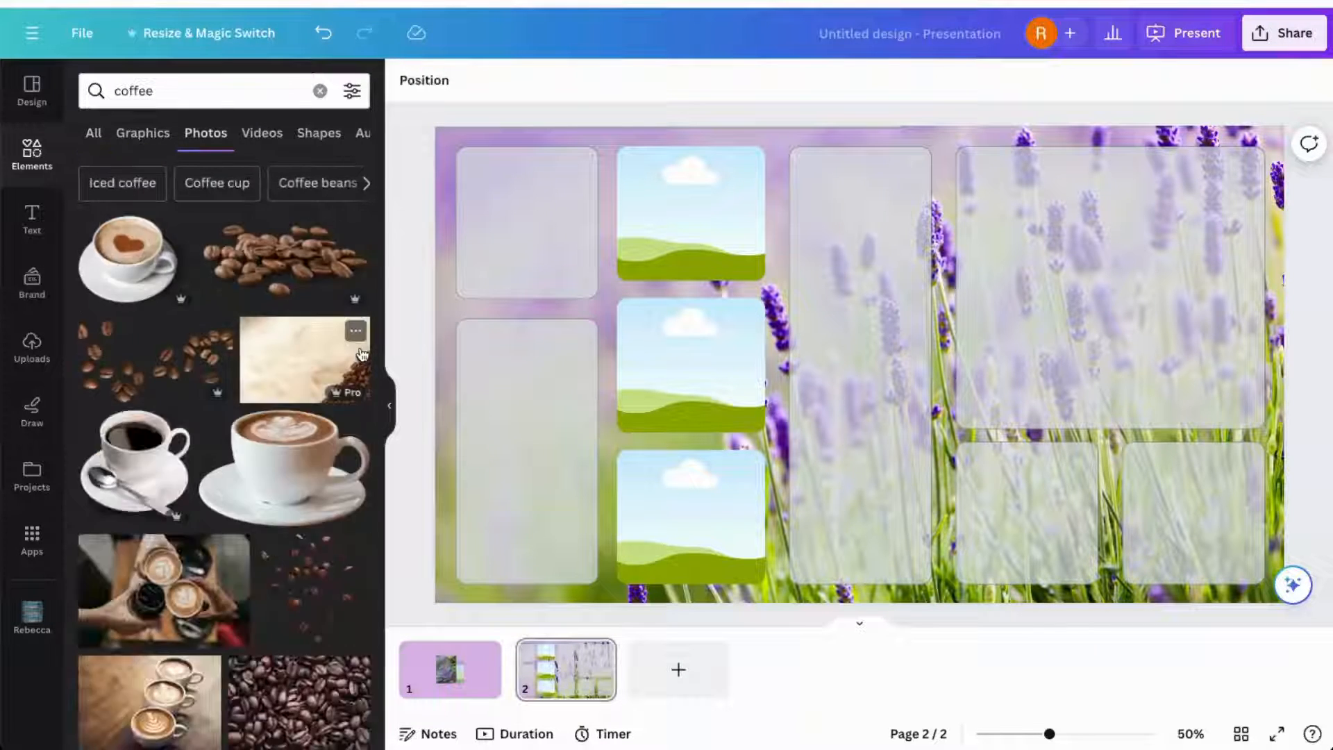
{"action": "scroll", "coordinate": [209, 486], "scroll_direction": "down", "scroll_amount": 4}
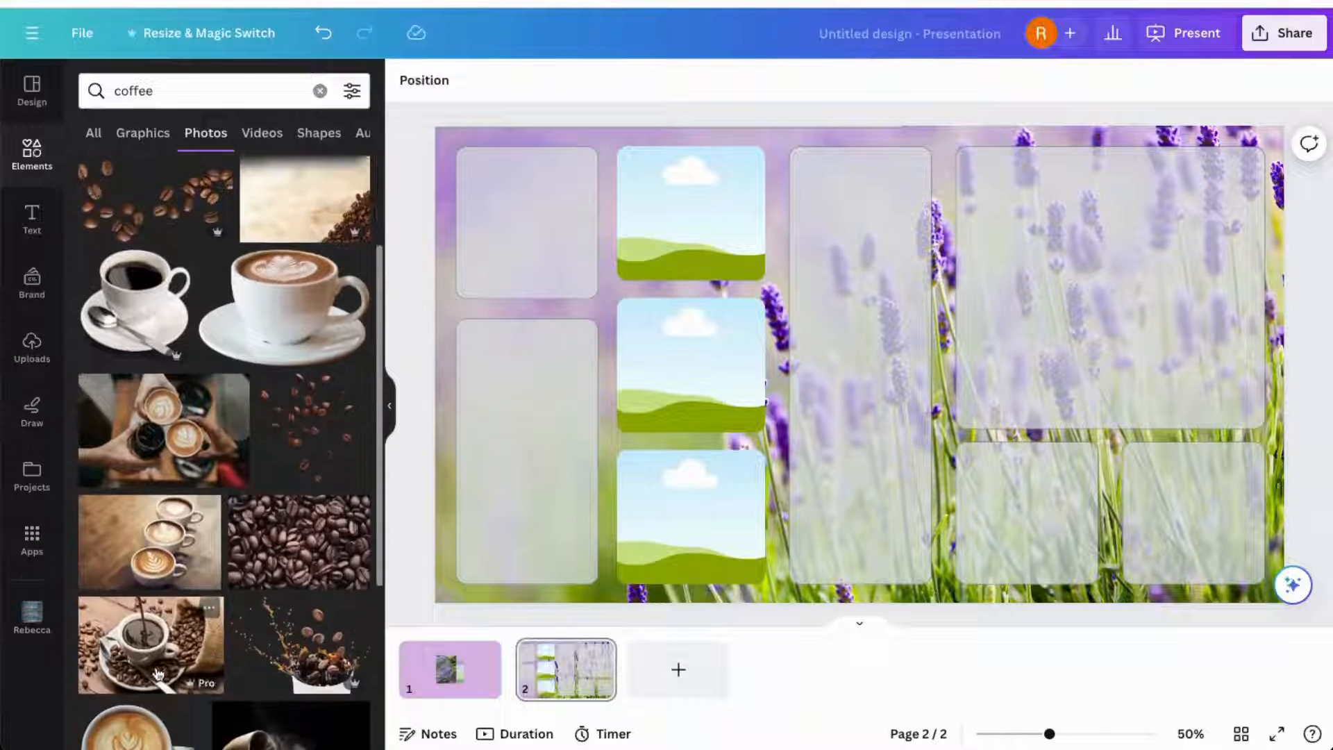
{"action": "left_click_drag", "start_coordinate": [119, 563], "coordinate": [693, 212]}
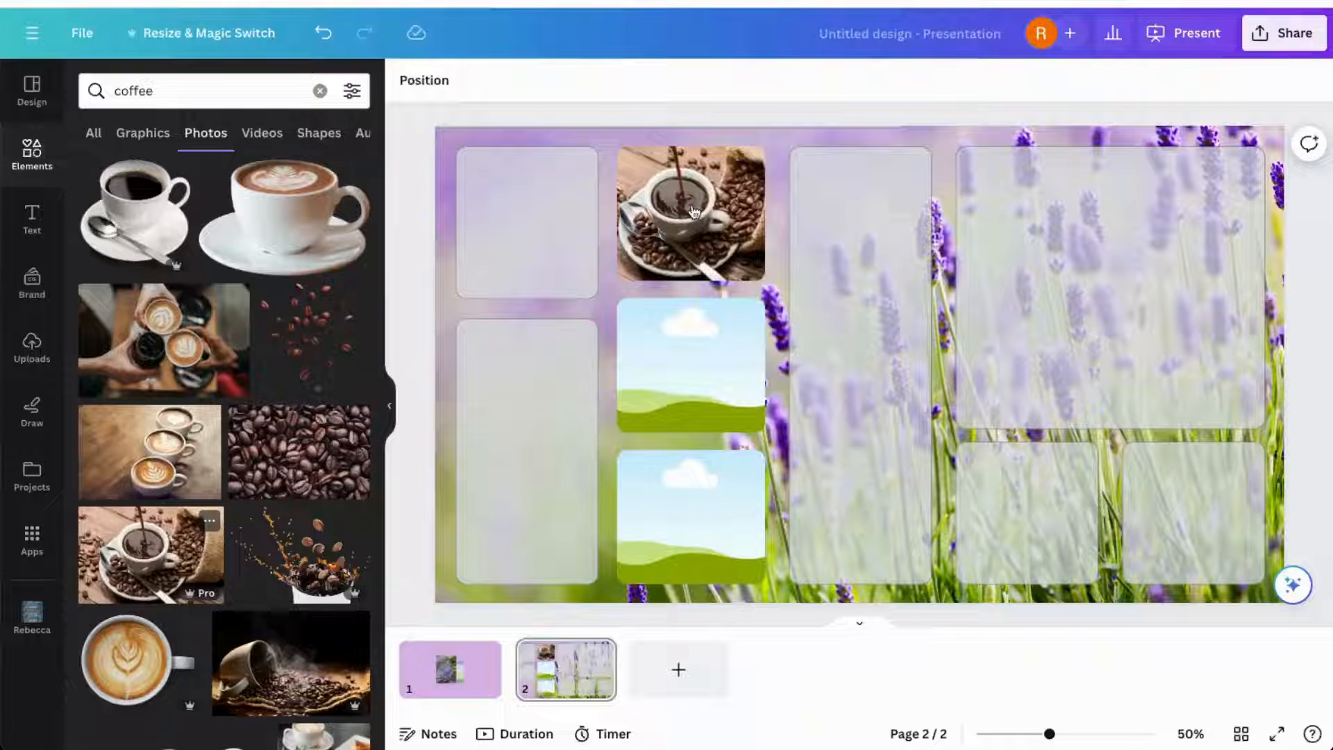
- Enlarge the poured-coffee photo inside the top frame and reposition it so the cup fills the crop
{"action": "double_click", "coordinate": [694, 212]}
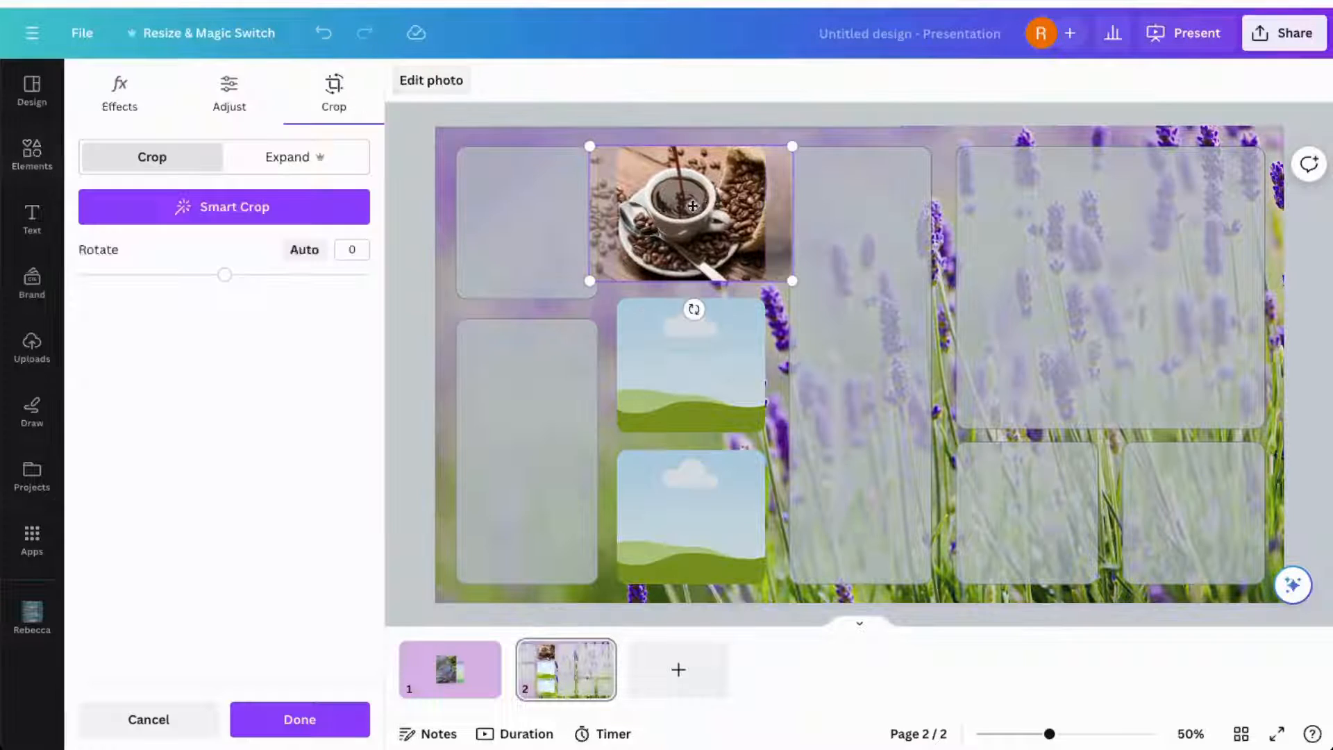
{"action": "left_click_drag", "start_coordinate": [793, 282], "coordinate": [822, 331]}
{"action": "left_click_drag", "start_coordinate": [692, 193], "coordinate": [677, 186]}
{"action": "left_click", "coordinate": [606, 311]}
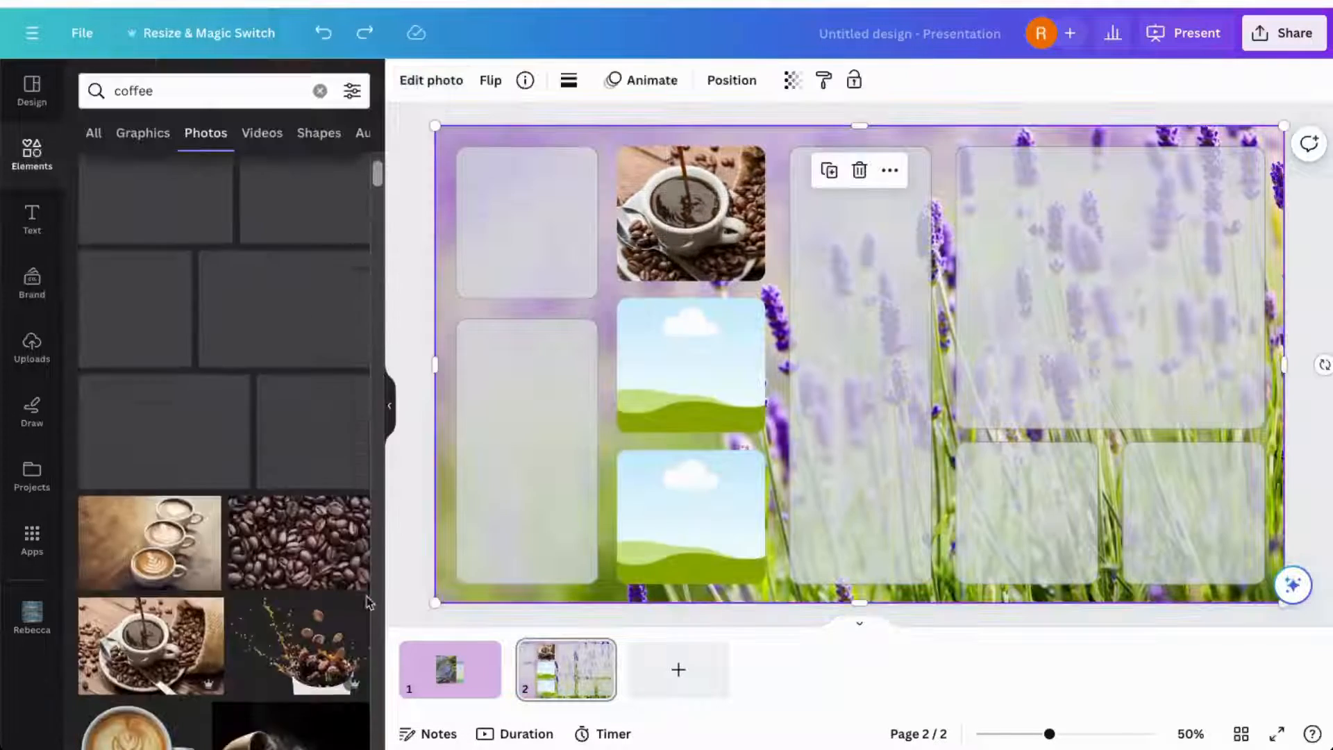
- Replace the picture in the top photo frame with a latte photo from the coffee results
{"action": "scroll", "coordinate": [368, 601], "scroll_direction": "down", "scroll_amount": 6}
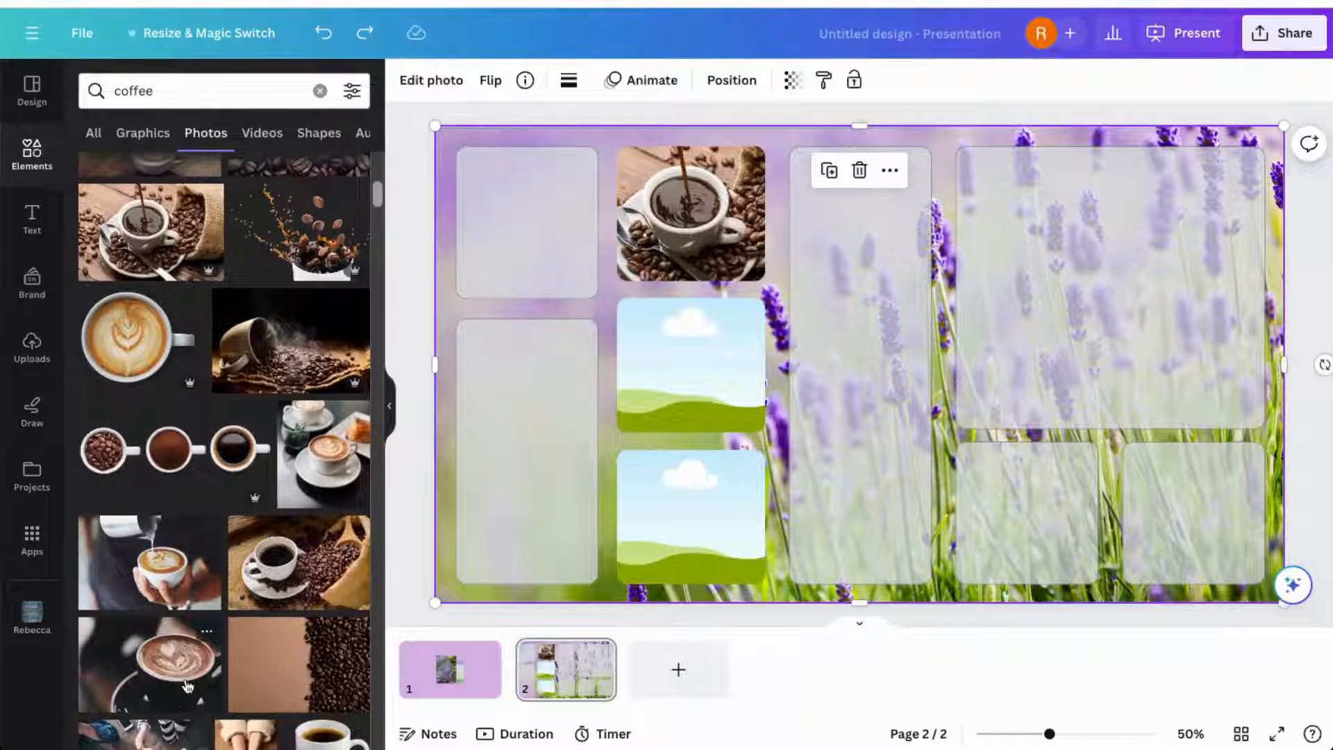
{"action": "left_click_drag", "start_coordinate": [185, 685], "coordinate": [628, 191]}
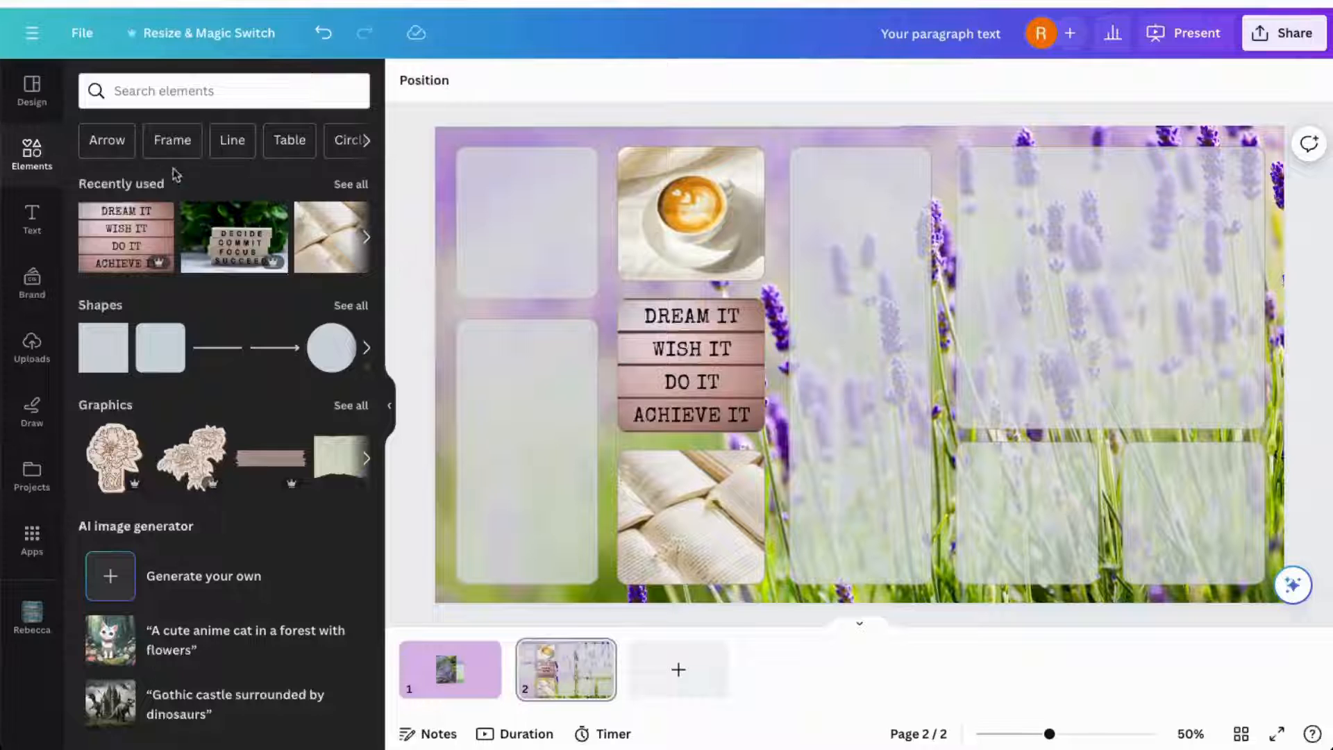
- Add a text box to the page and set its font to League Gothic
{"action": "left_click", "coordinate": [31, 221]}
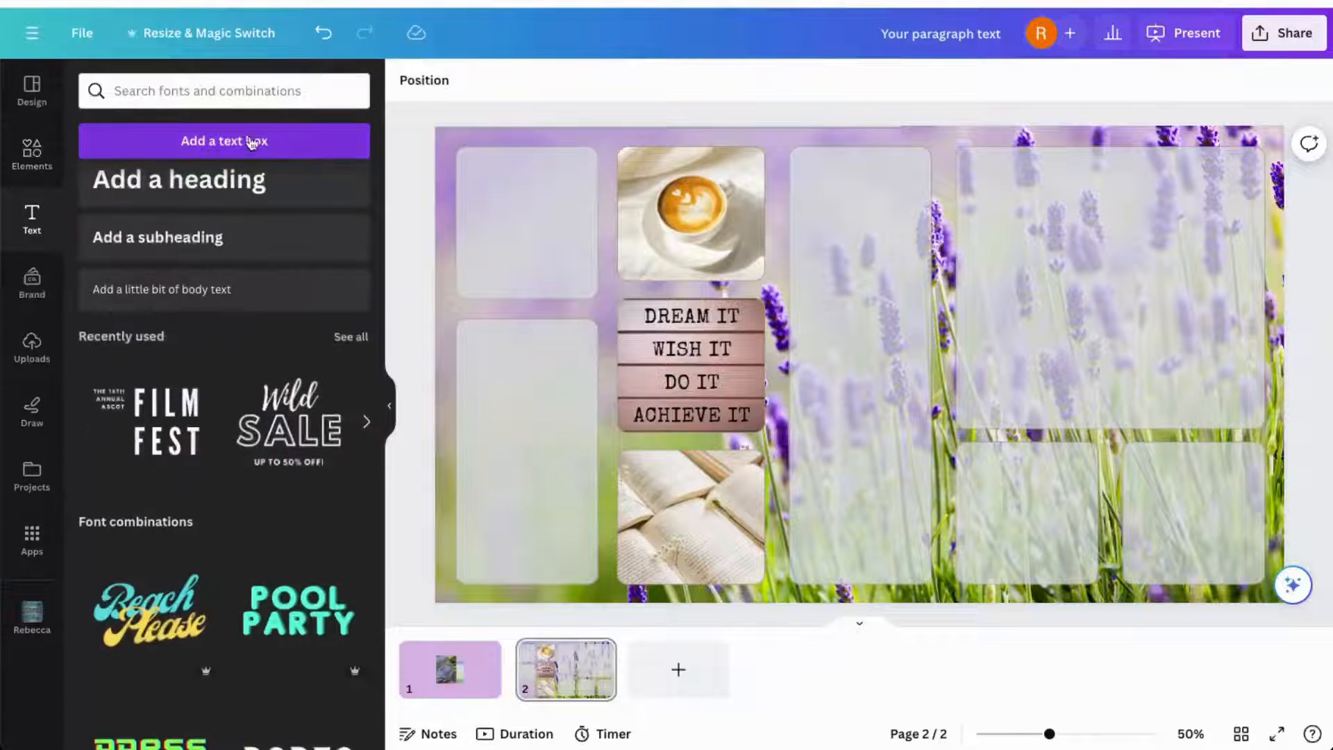
{"action": "left_click", "coordinate": [251, 142]}
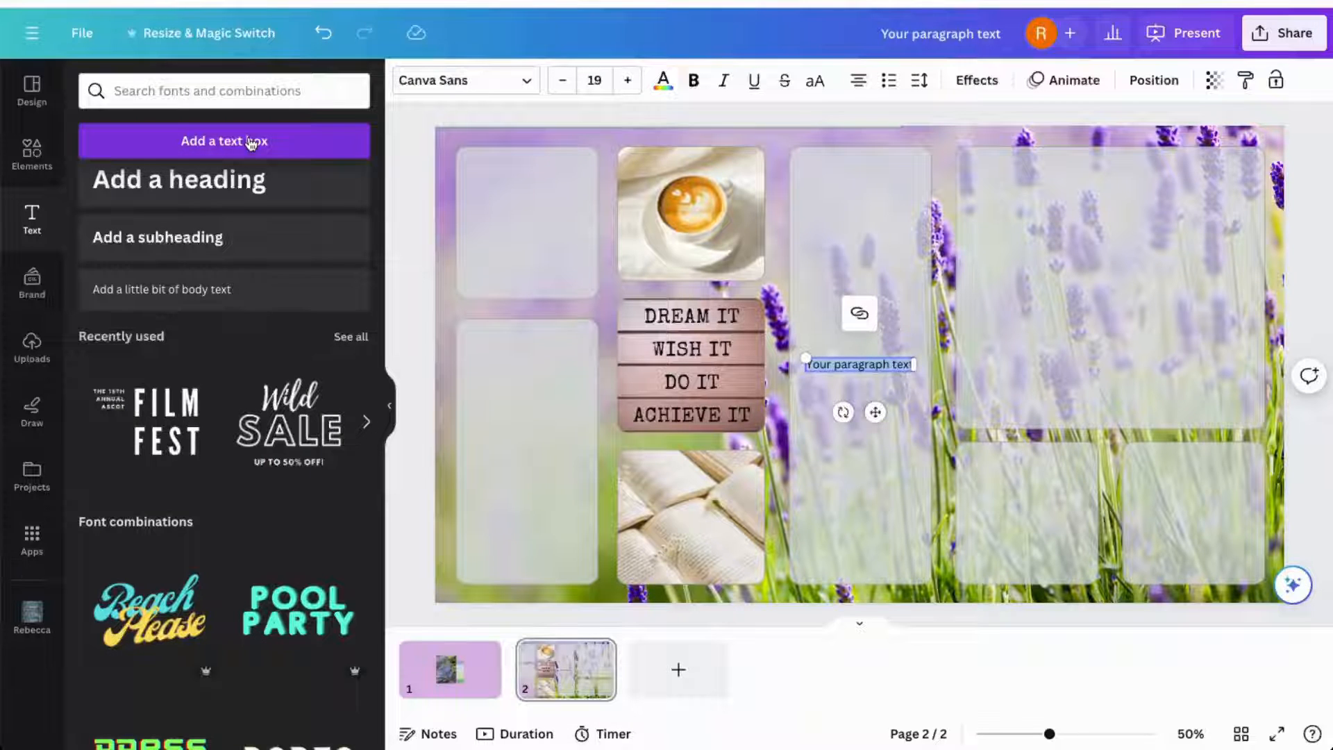
{"action": "left_click", "coordinate": [528, 80]}
{"action": "left_click", "coordinate": [231, 132]}
{"action": "type", "text": "le"}
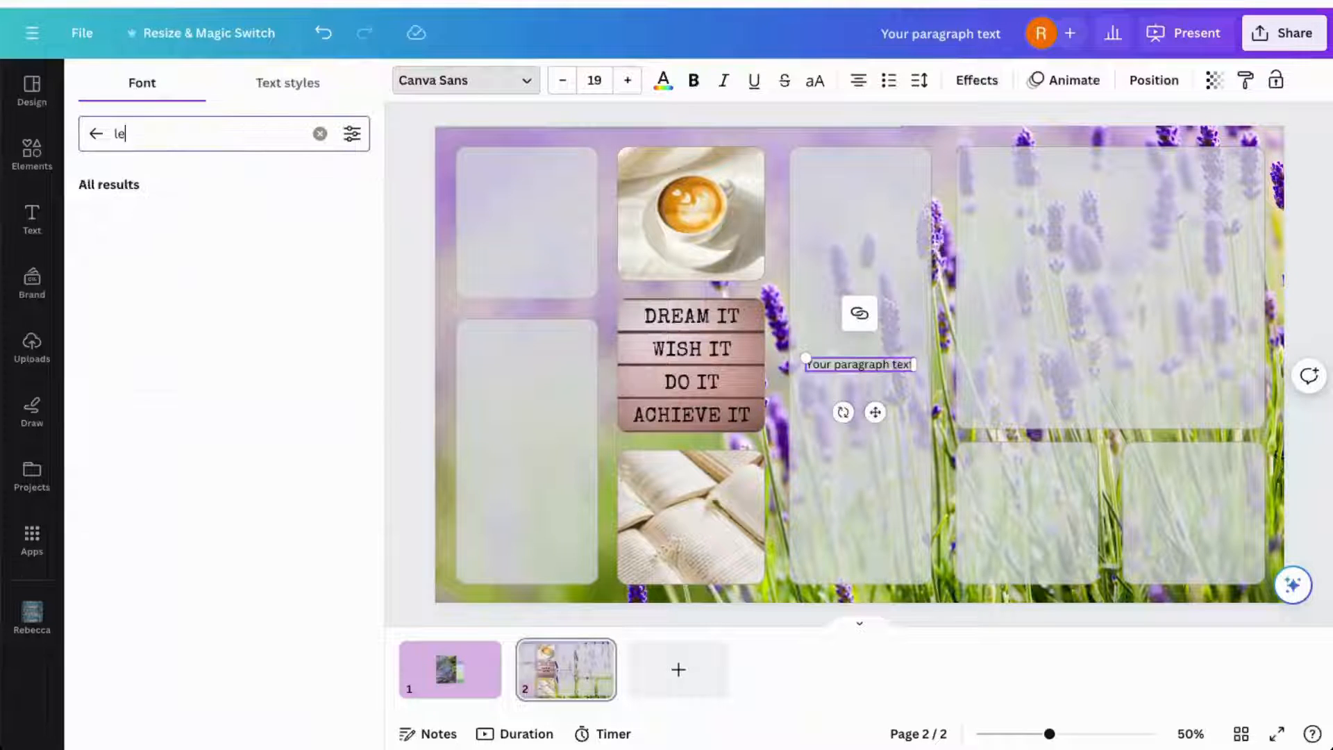
{"action": "type", "text": "ague"}
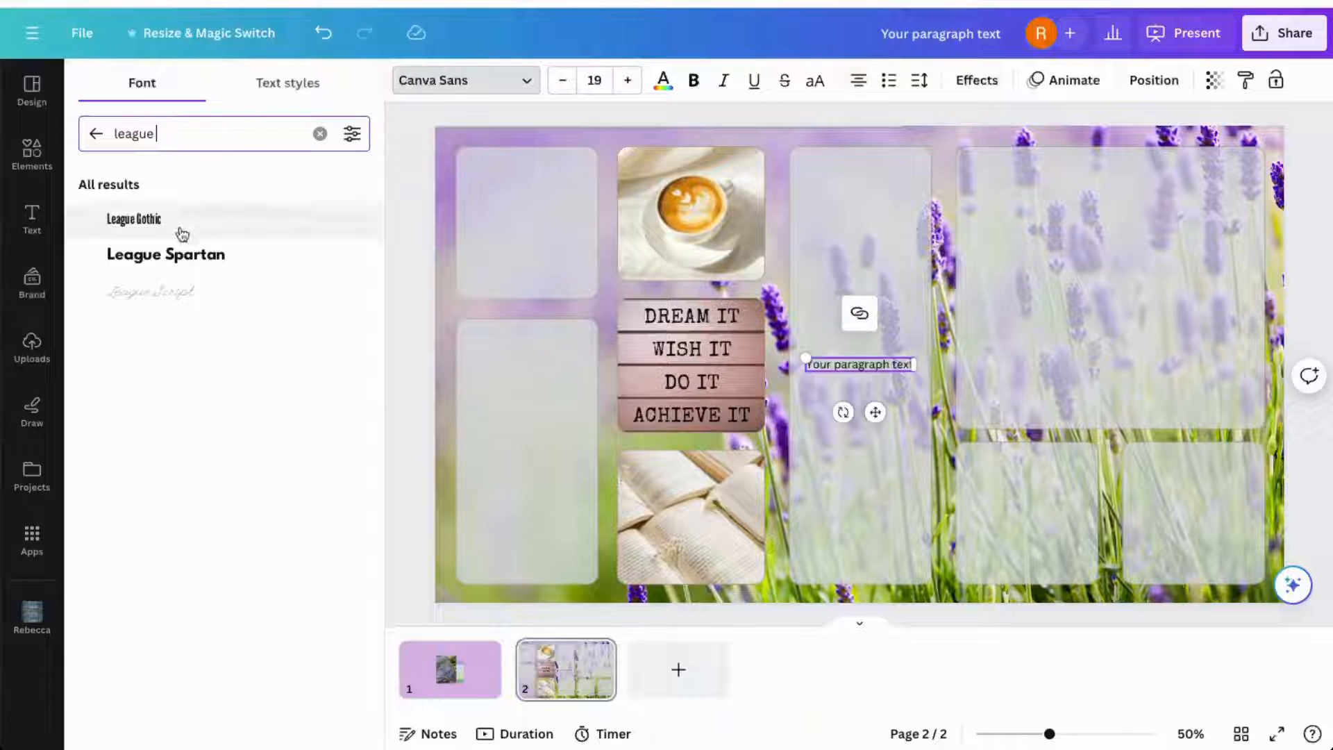
{"action": "left_click", "coordinate": [182, 234]}
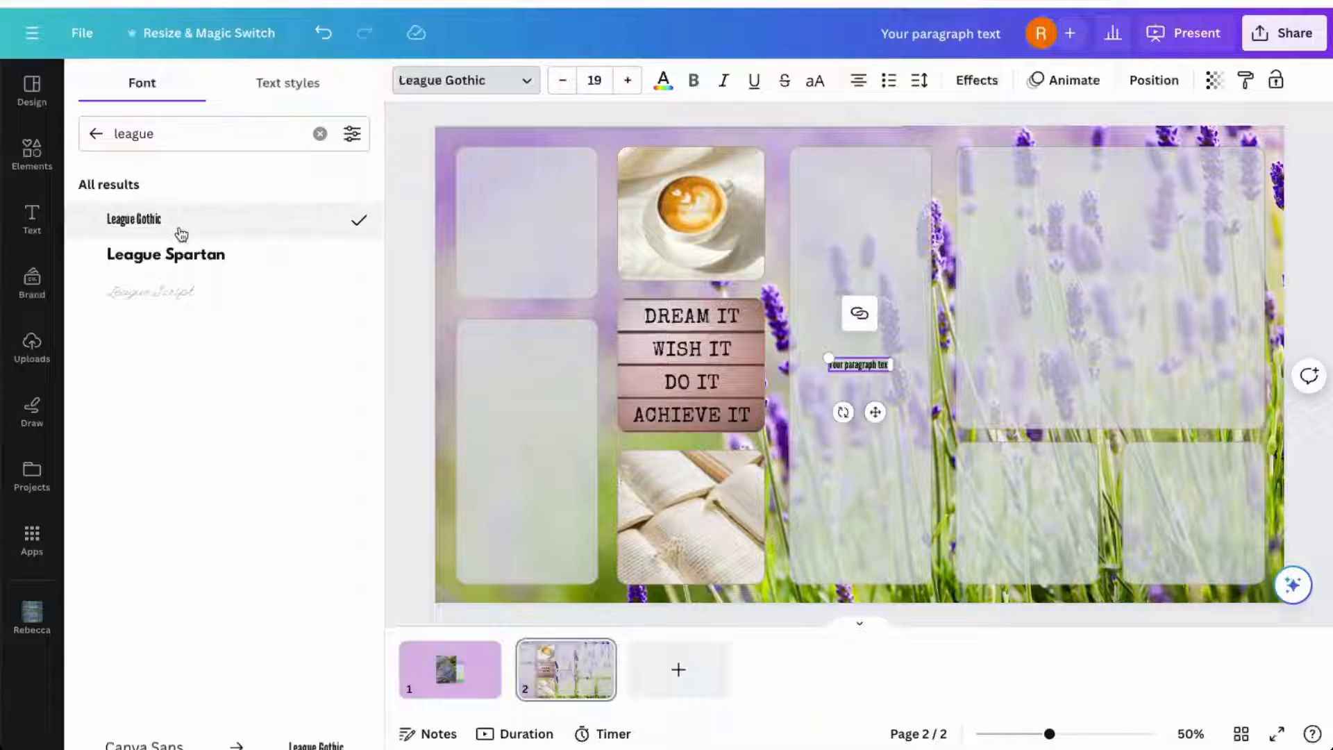
- Set the new text's size to 33 and color it the purple sampled from the lavender photo
{"action": "left_click", "coordinate": [597, 74]}
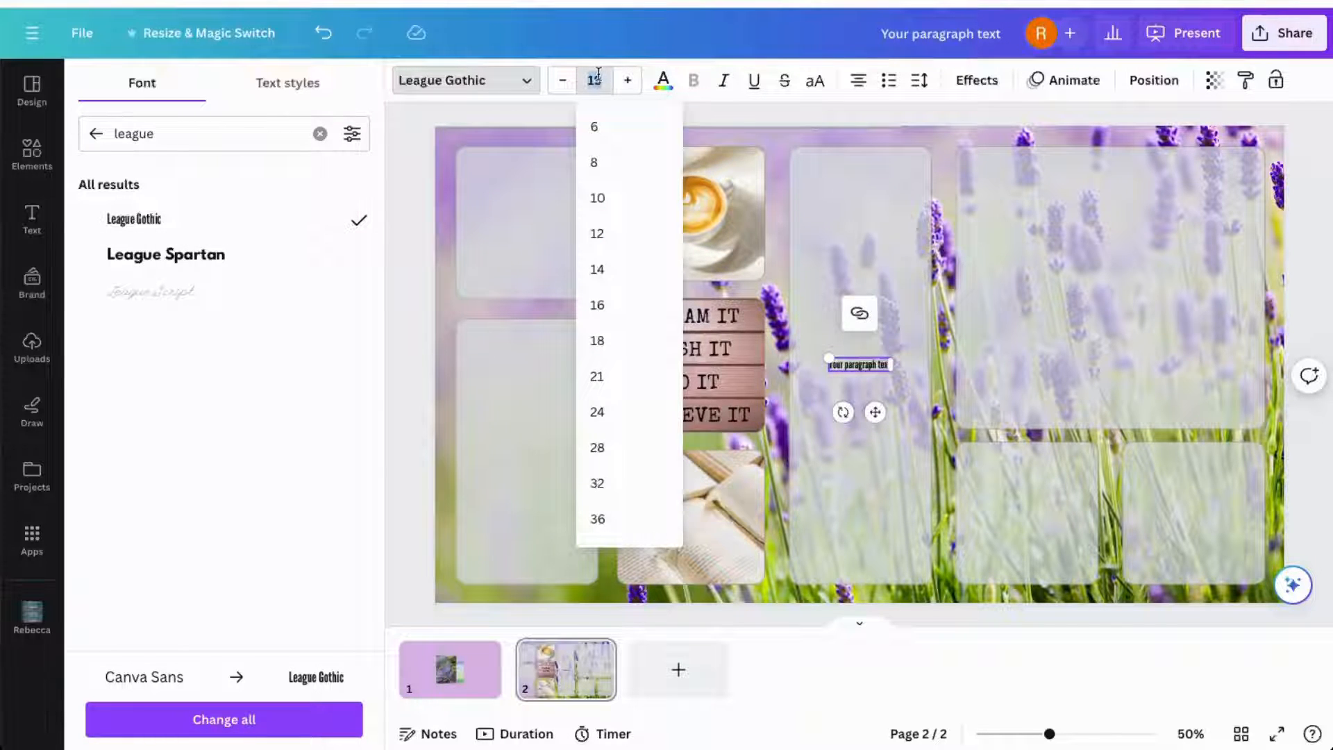
{"action": "type", "text": "30"}
{"action": "key", "text": "Return"}
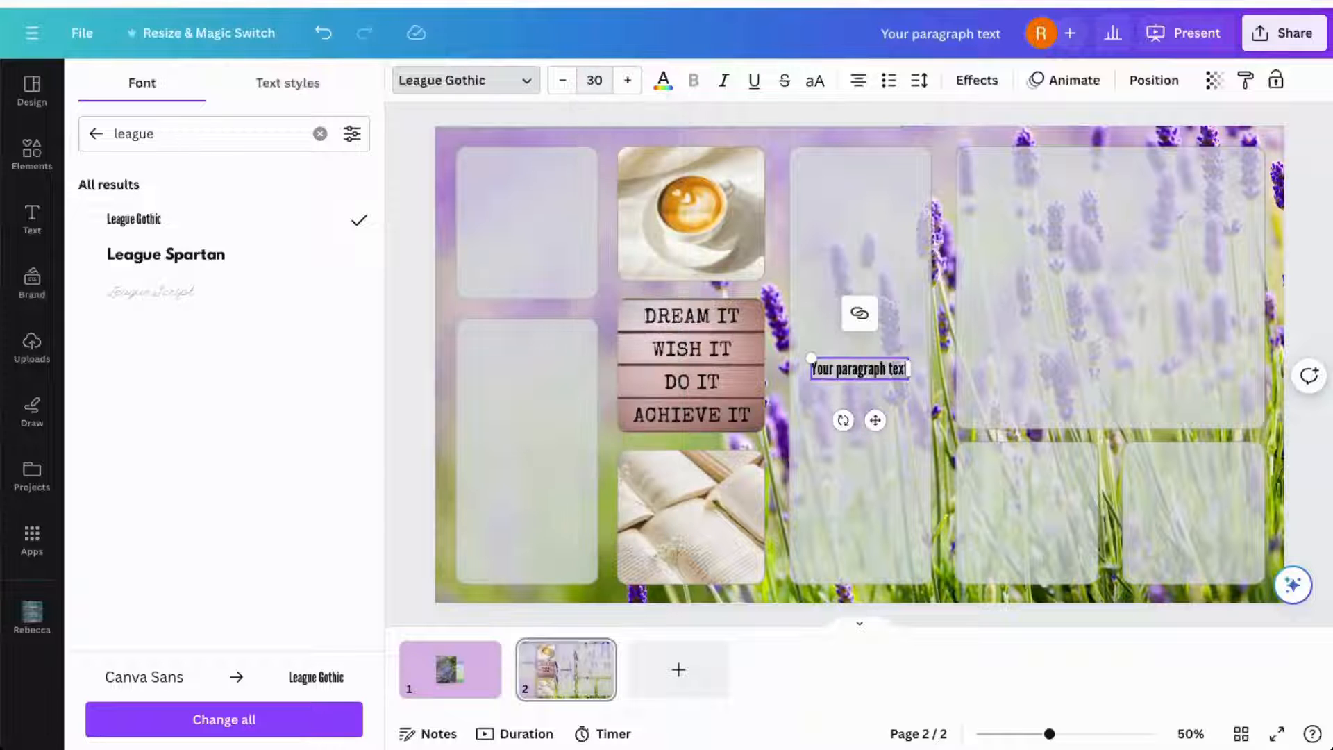
{"action": "left_click", "coordinate": [663, 81]}
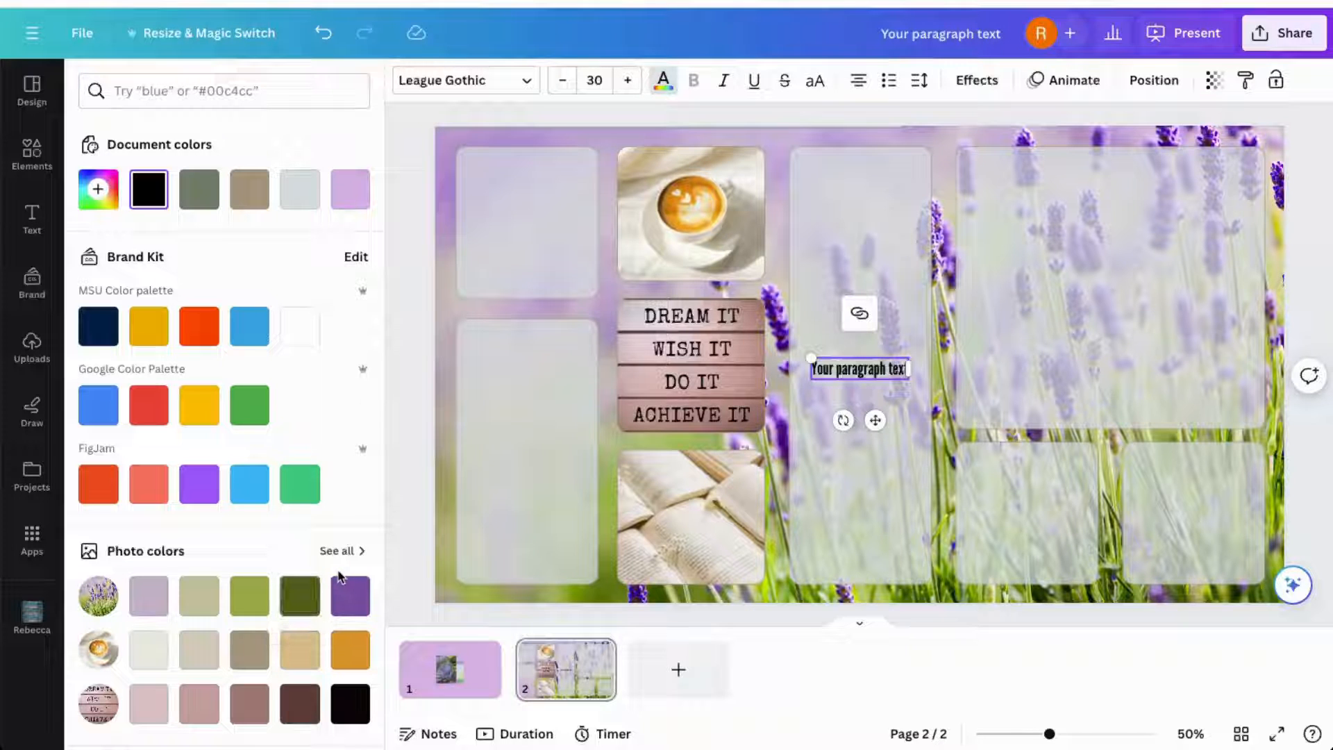
{"action": "left_click", "coordinate": [351, 596]}
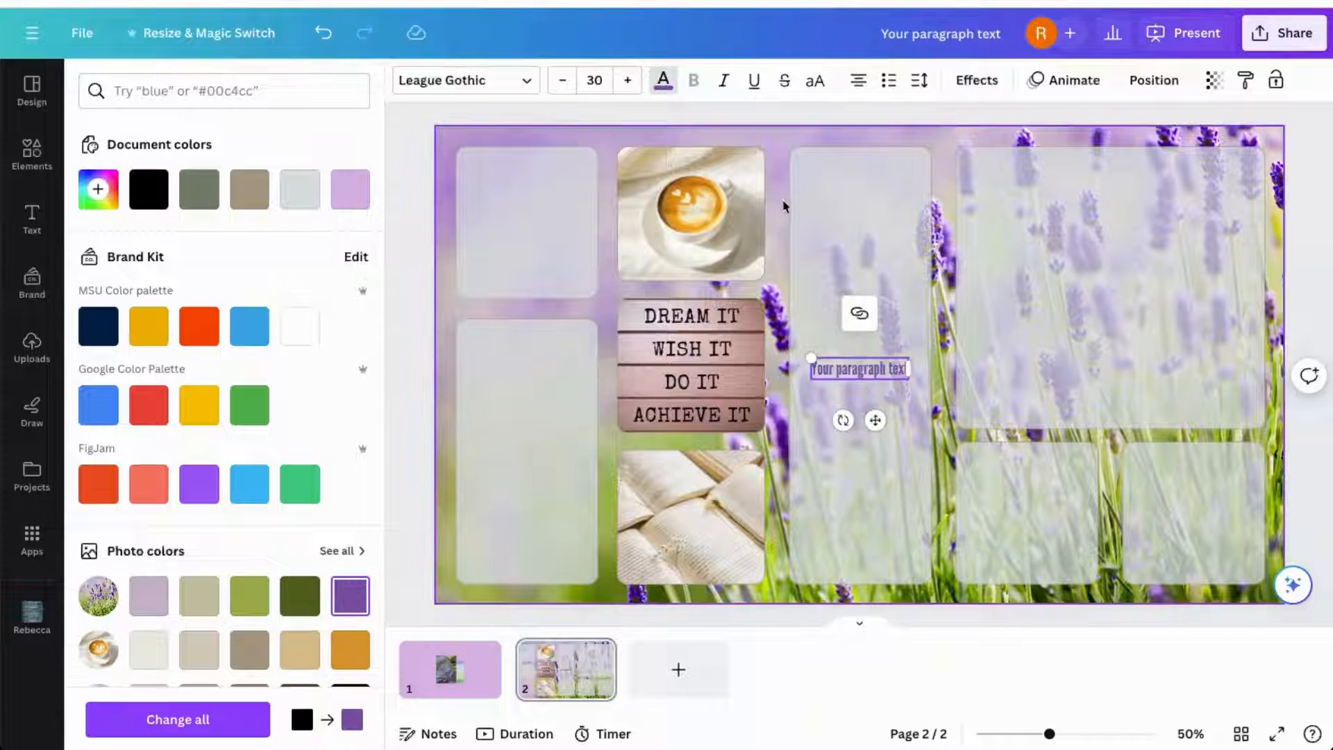
{"action": "left_click", "coordinate": [629, 83]}
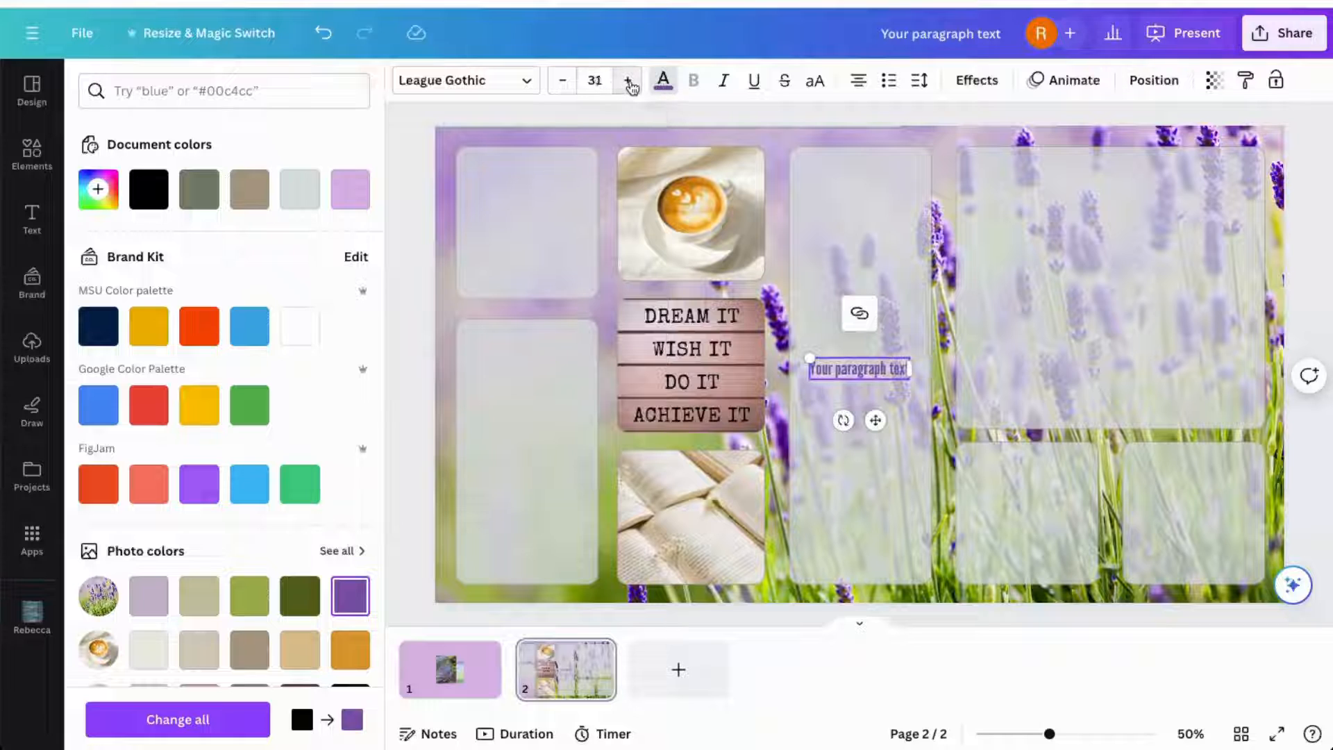
{"action": "left_click", "coordinate": [630, 83]}
{"action": "left_click", "coordinate": [629, 83]}
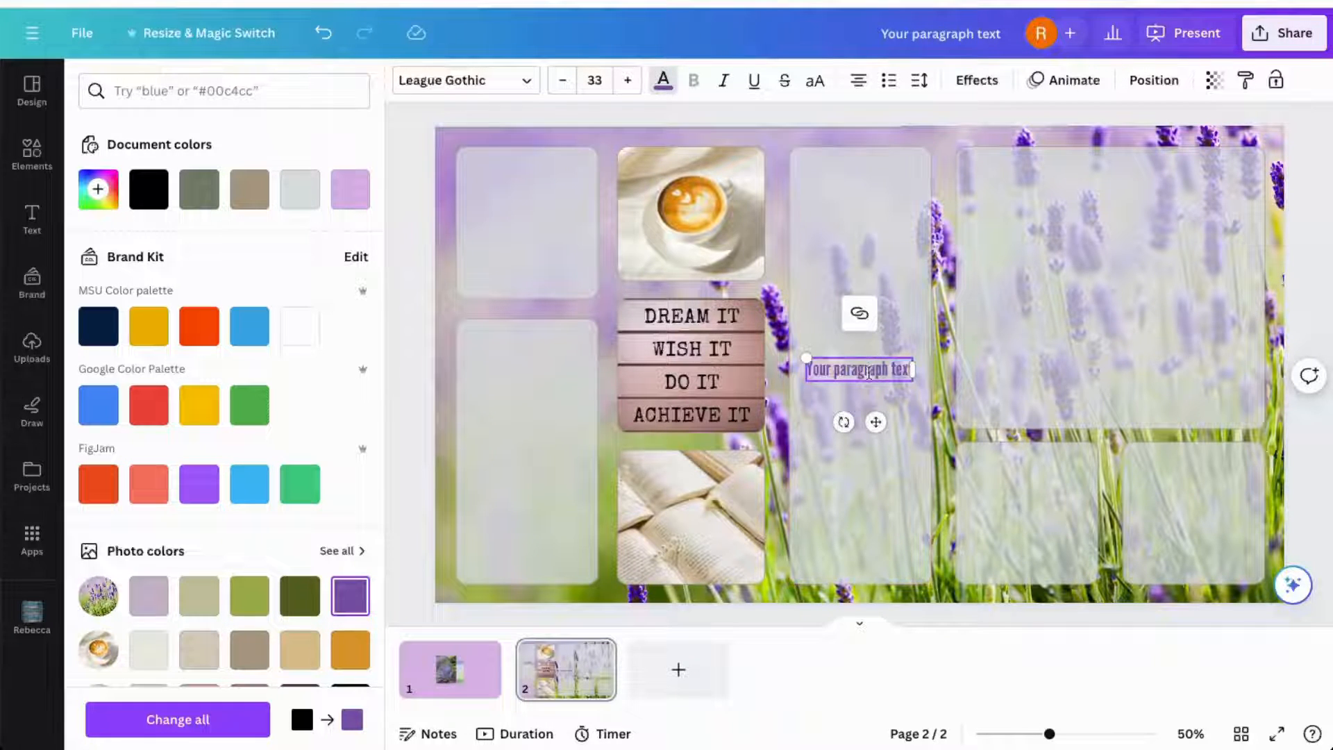
- Move the text box to the top of the tall lower-left panel and replace its text with "#EDUKATE COMMUNITY"
{"action": "left_click_drag", "start_coordinate": [875, 422], "coordinate": [553, 399]}
{"action": "double_click", "coordinate": [509, 346]}
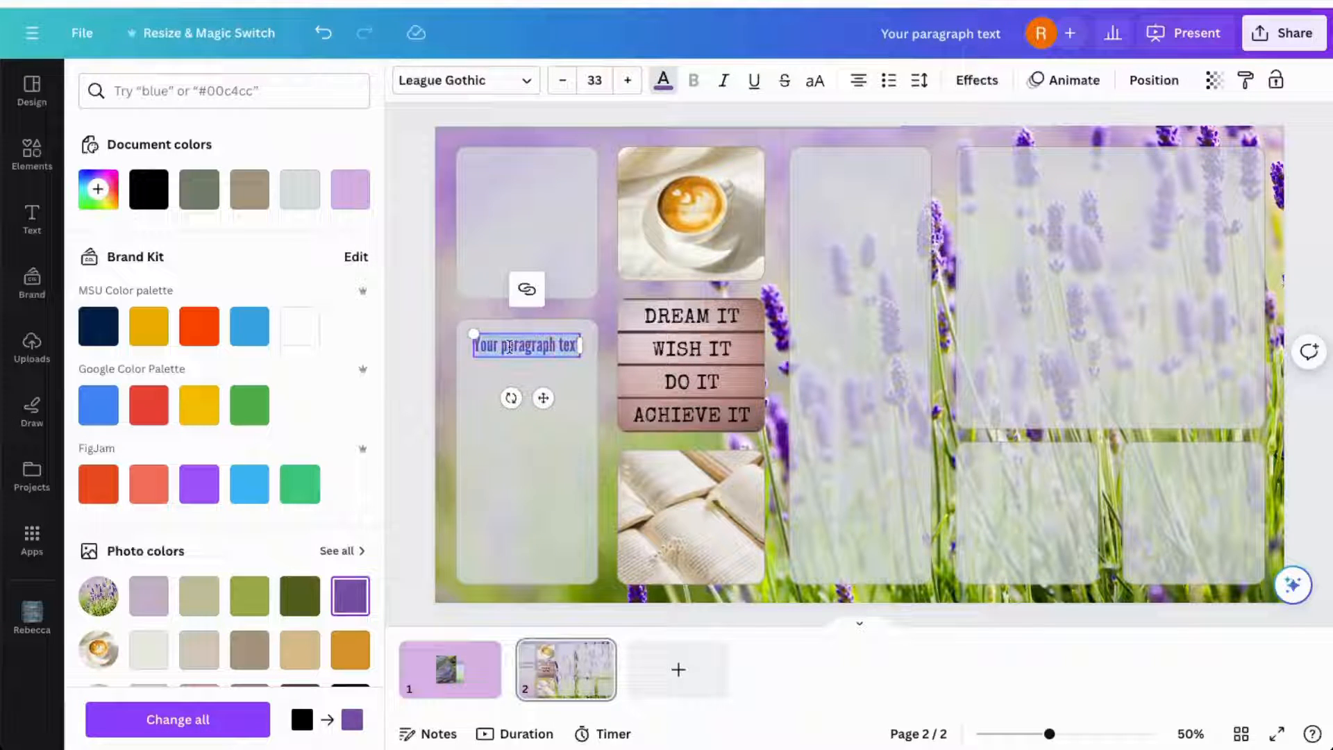
{"action": "type", "text": "#EDI"}
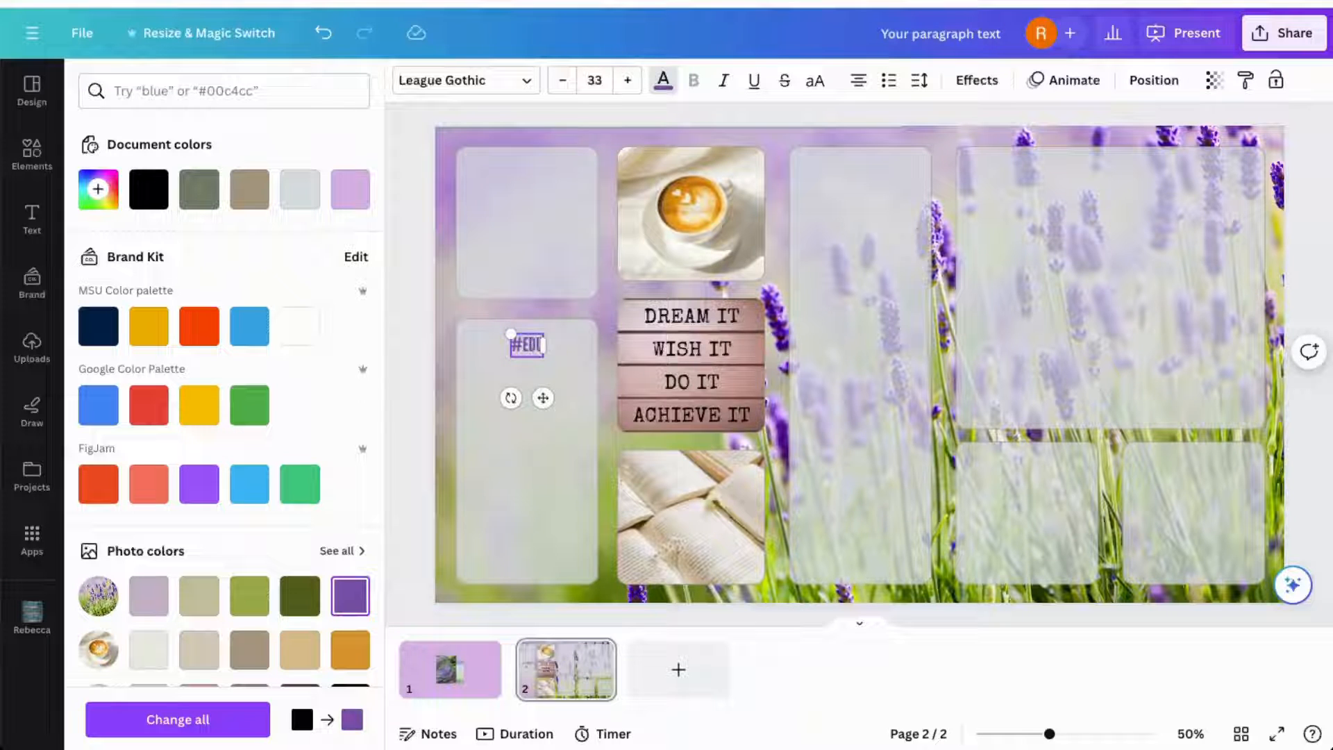
{"action": "type", "text": "KATE COMM"}
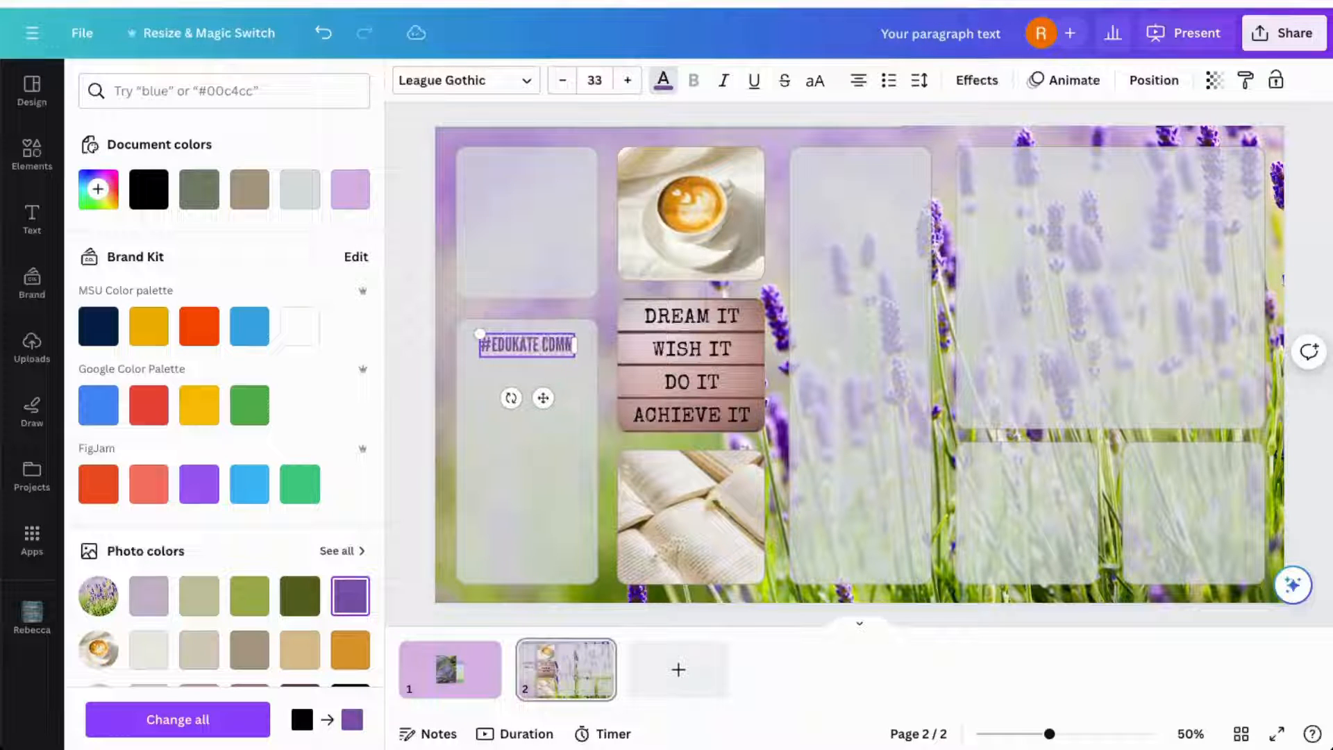
{"action": "type", "text": "UNITY"}
{"action": "left_click", "coordinate": [570, 368]}
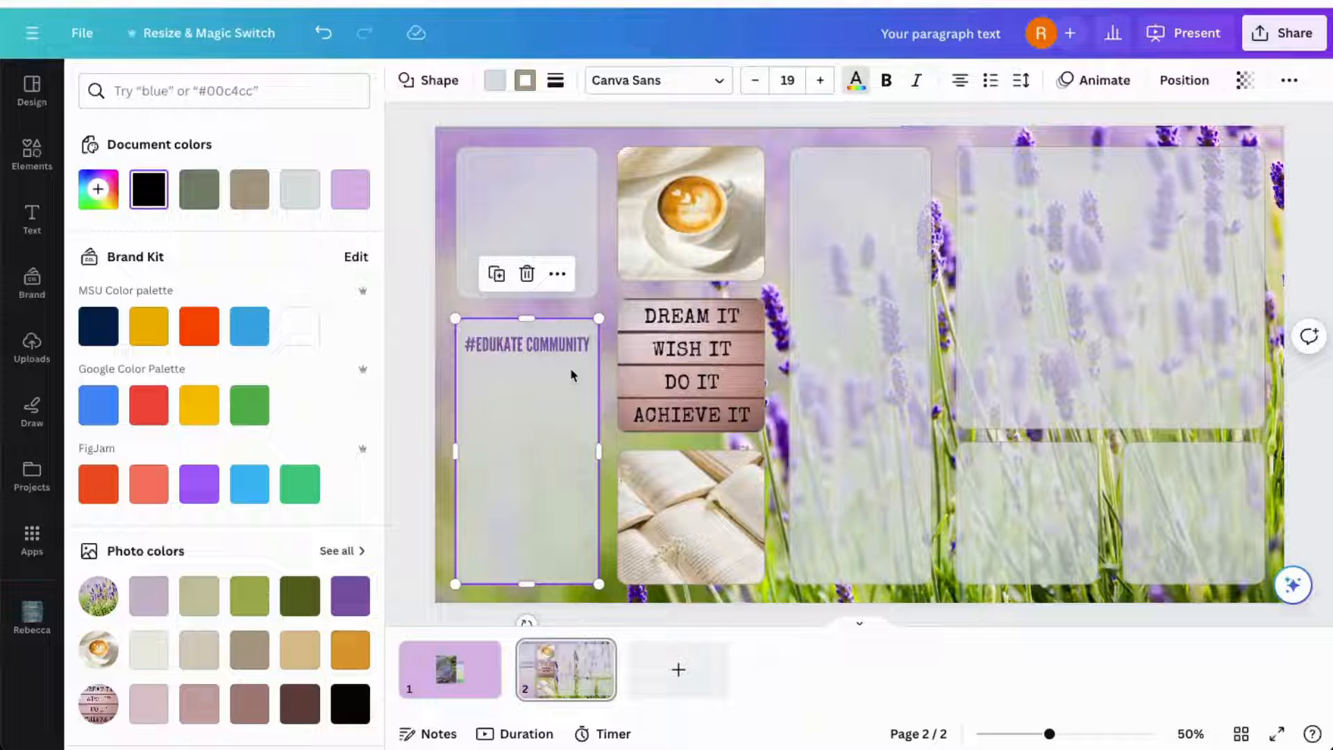
- Duplicate the "#EDUKATE COMMUNITY" heading onto the tops of the upper-left, tall middle and large upper-right panels
{"action": "left_click", "coordinate": [543, 345]}
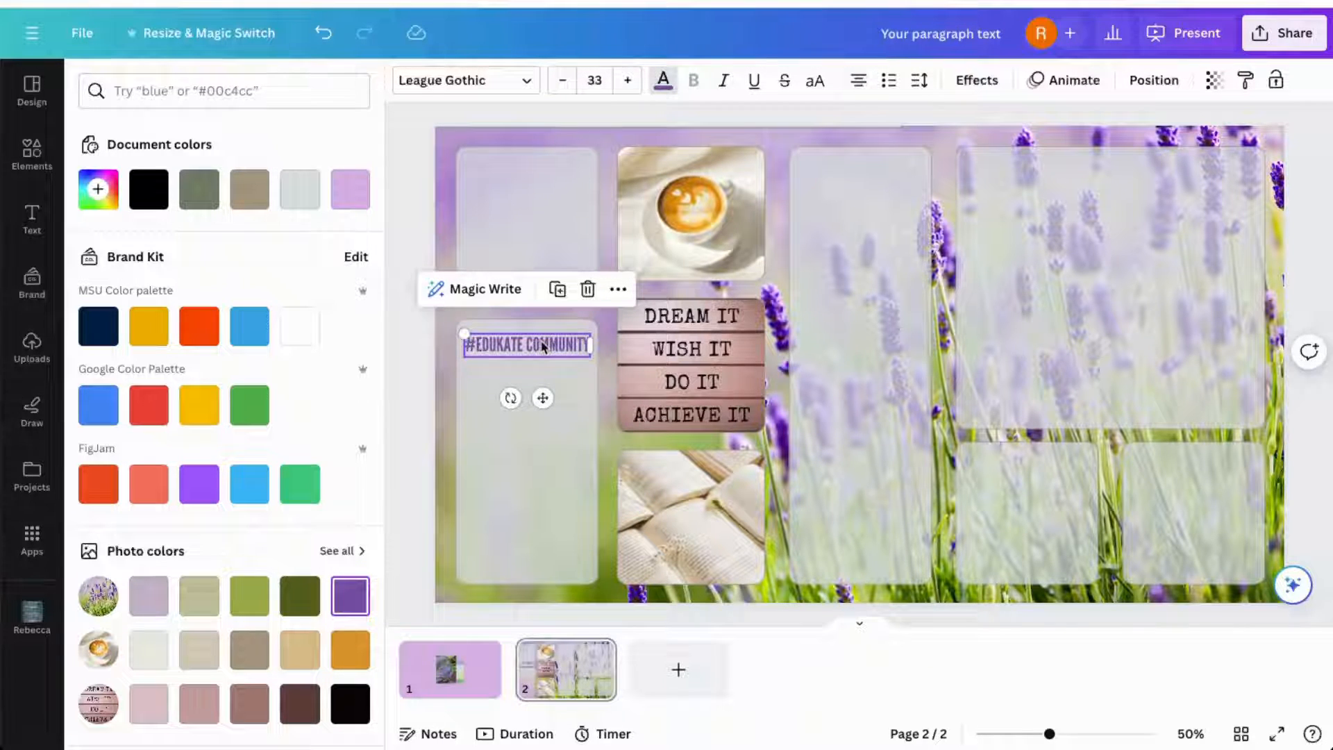
{"action": "left_click_drag", "start_coordinate": [544, 347], "coordinate": [877, 175]}
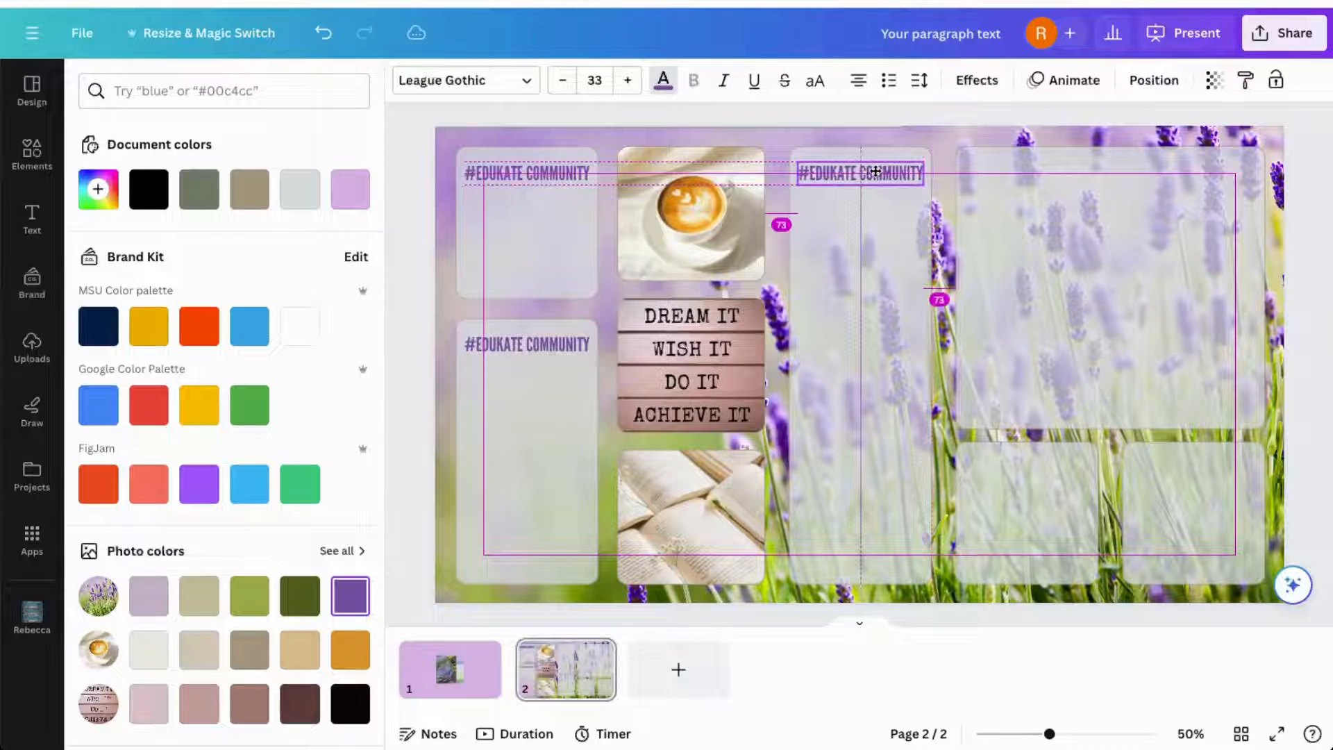
{"action": "key", "text": "ctrl+d"}
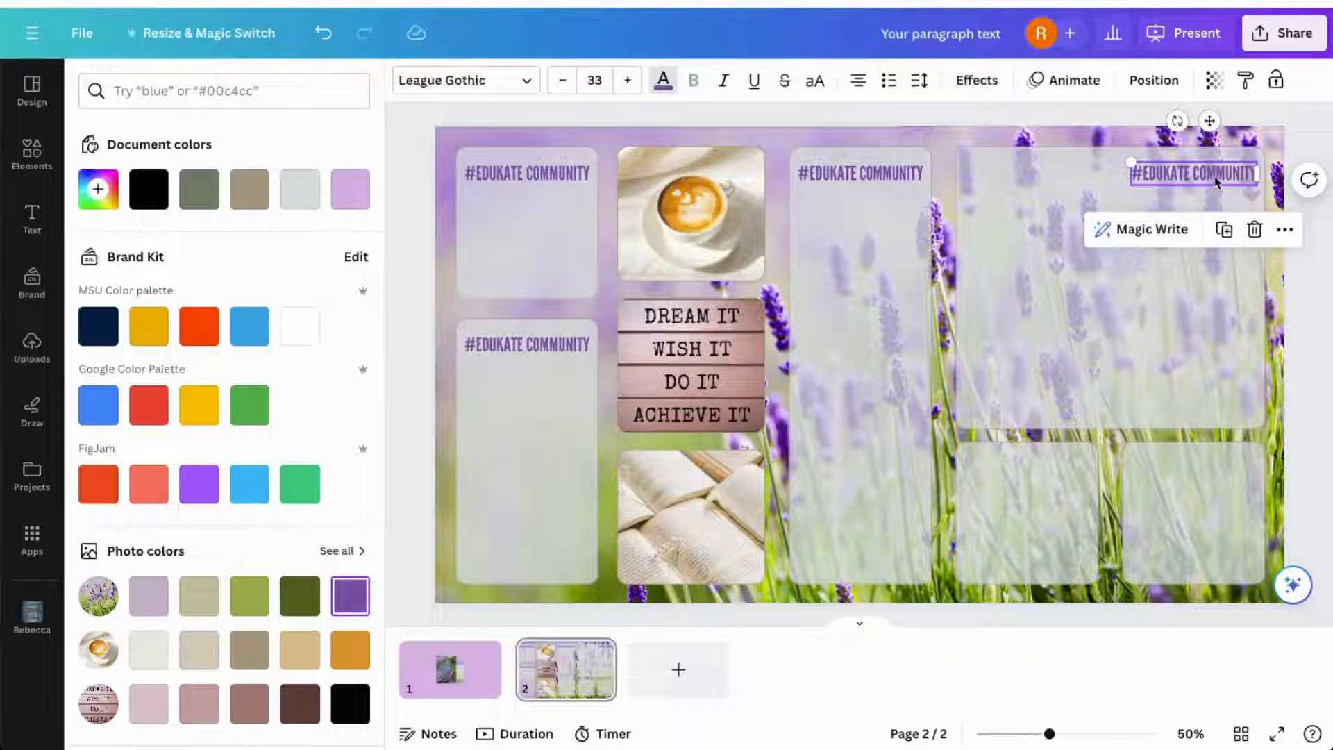
{"action": "left_click_drag", "start_coordinate": [1216, 179], "coordinate": [1054, 174]}
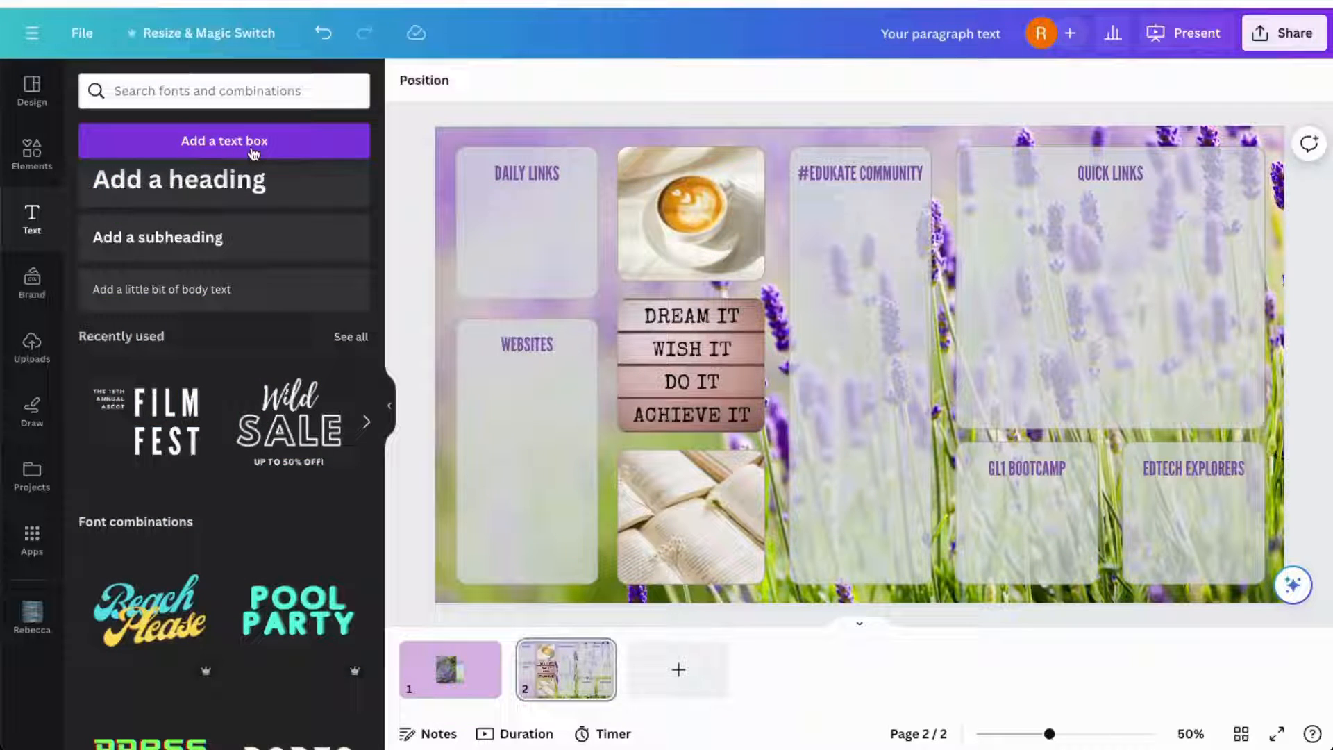
- Add another text box to the page in the Linotype Feltpen font at size 26
{"action": "left_click", "coordinate": [253, 153]}
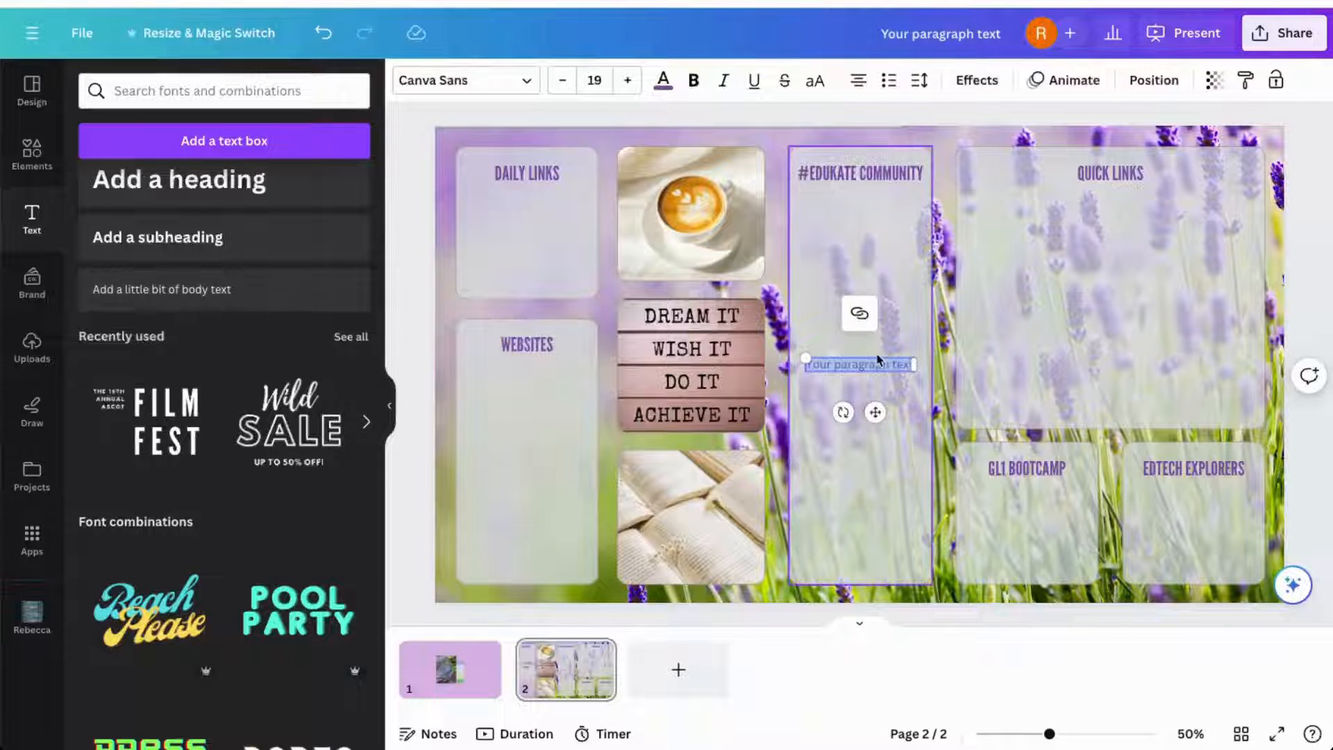
{"action": "left_click", "coordinate": [528, 83]}
{"action": "double_click", "coordinate": [229, 139]}
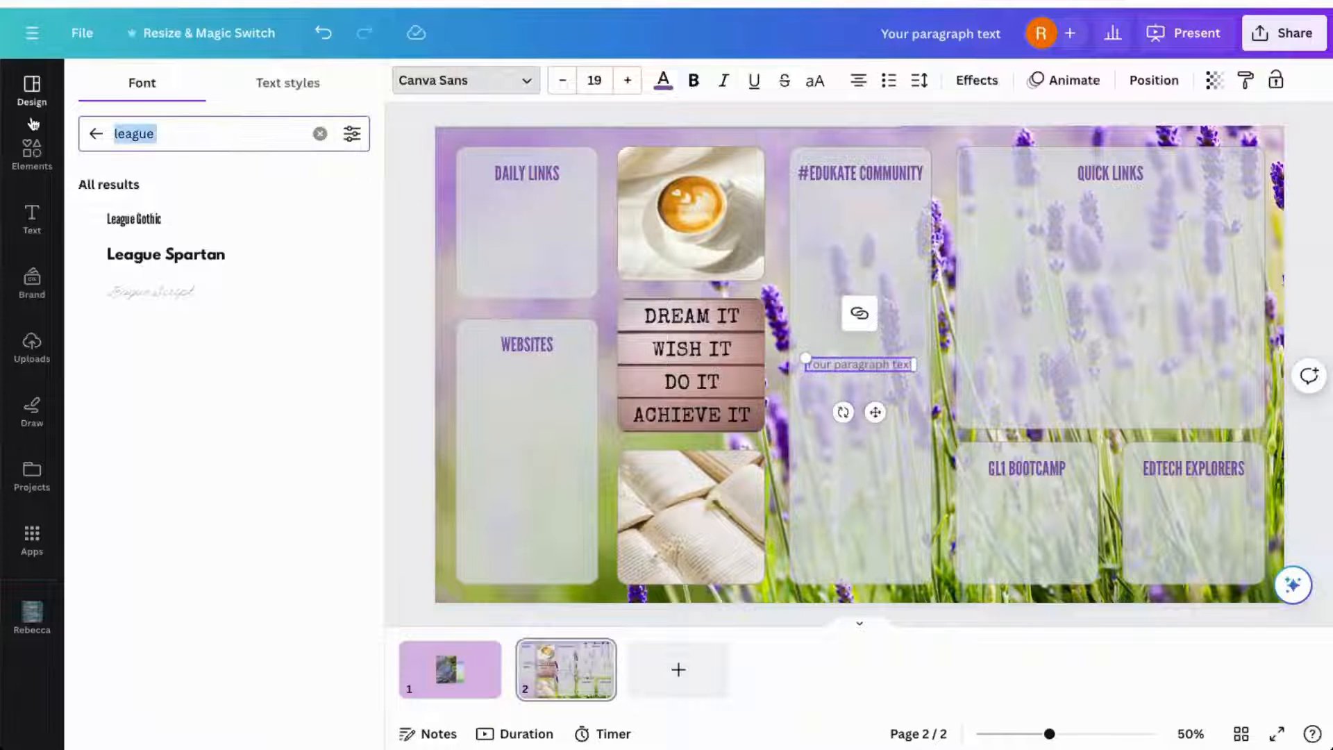
{"action": "type", "text": "linotype"}
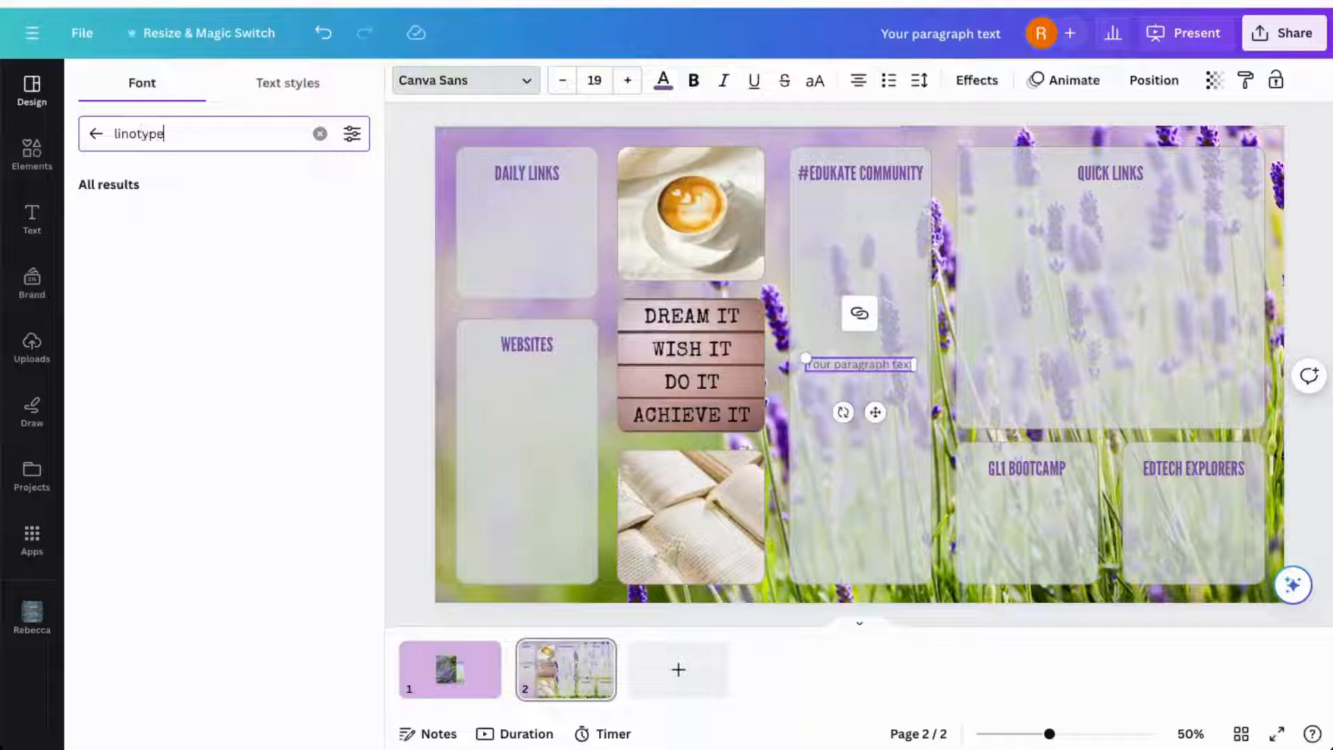
{"action": "left_click", "coordinate": [159, 306]}
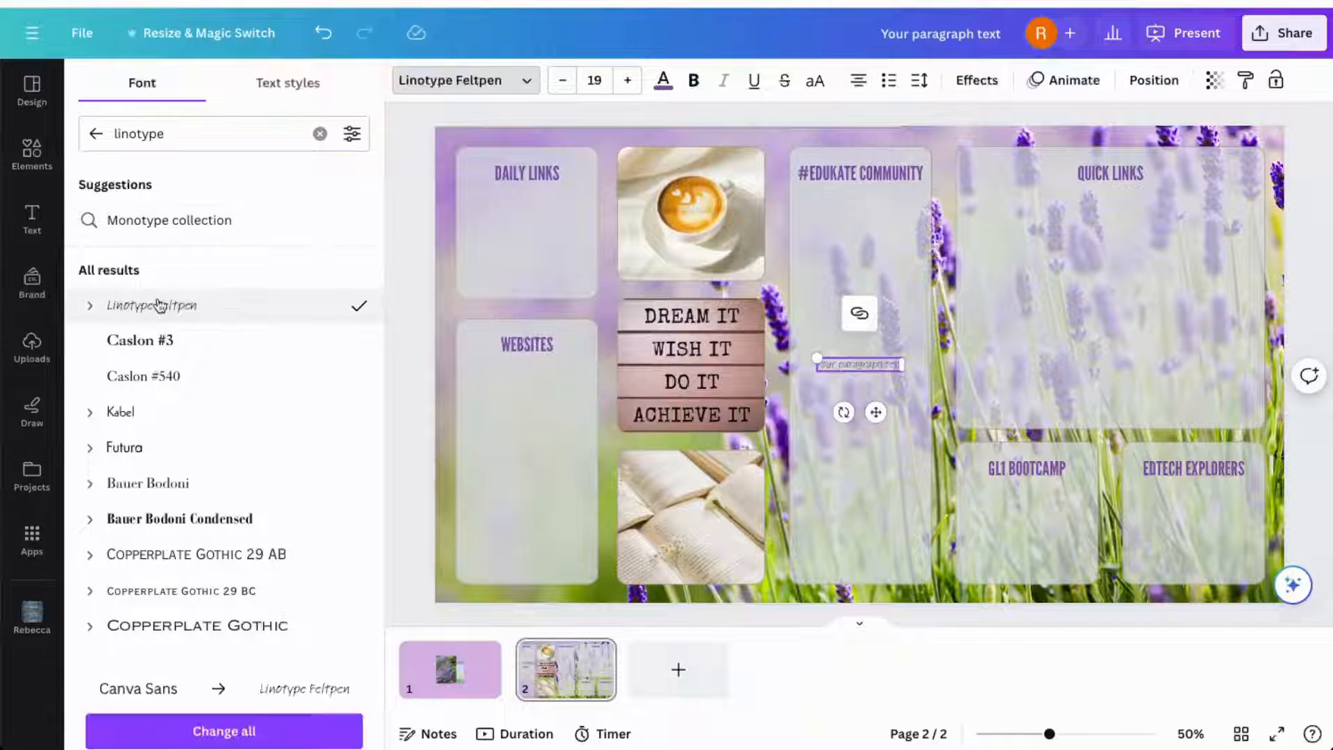
{"action": "left_click", "coordinate": [583, 79]}
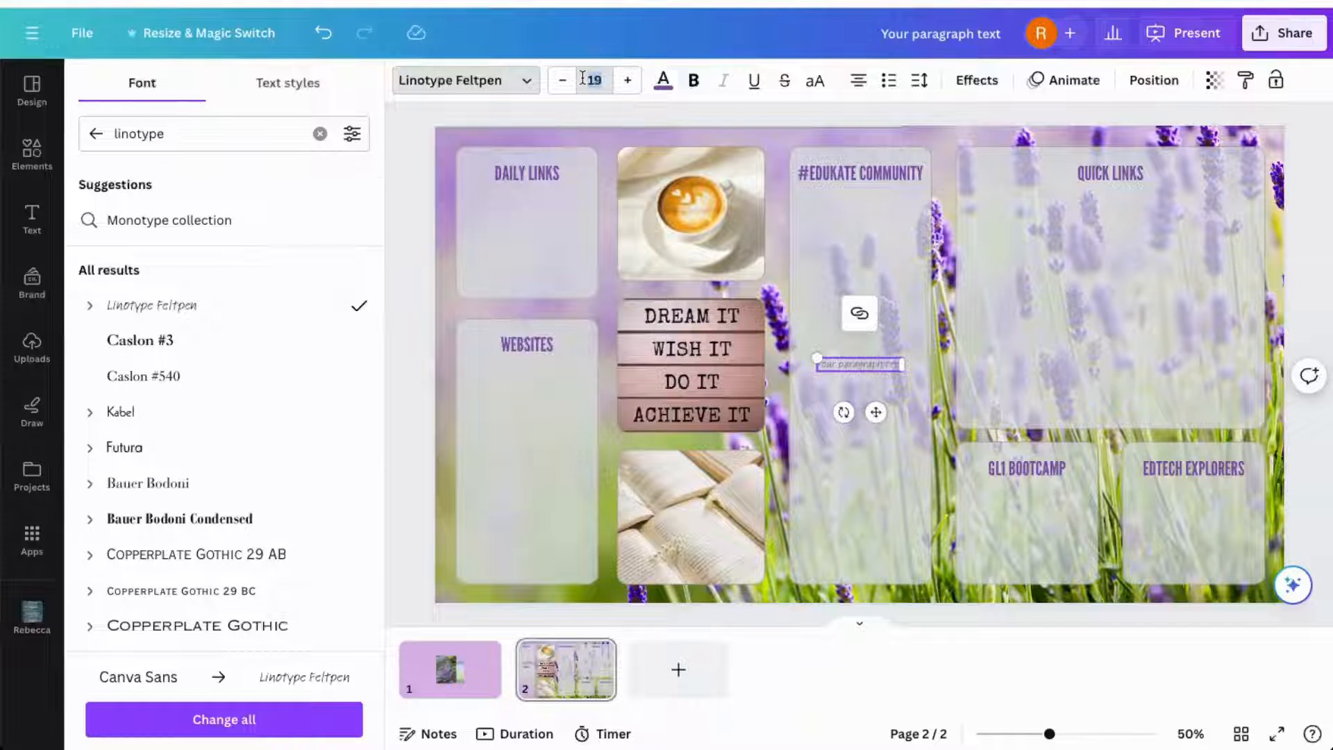
{"action": "type", "text": "26"}
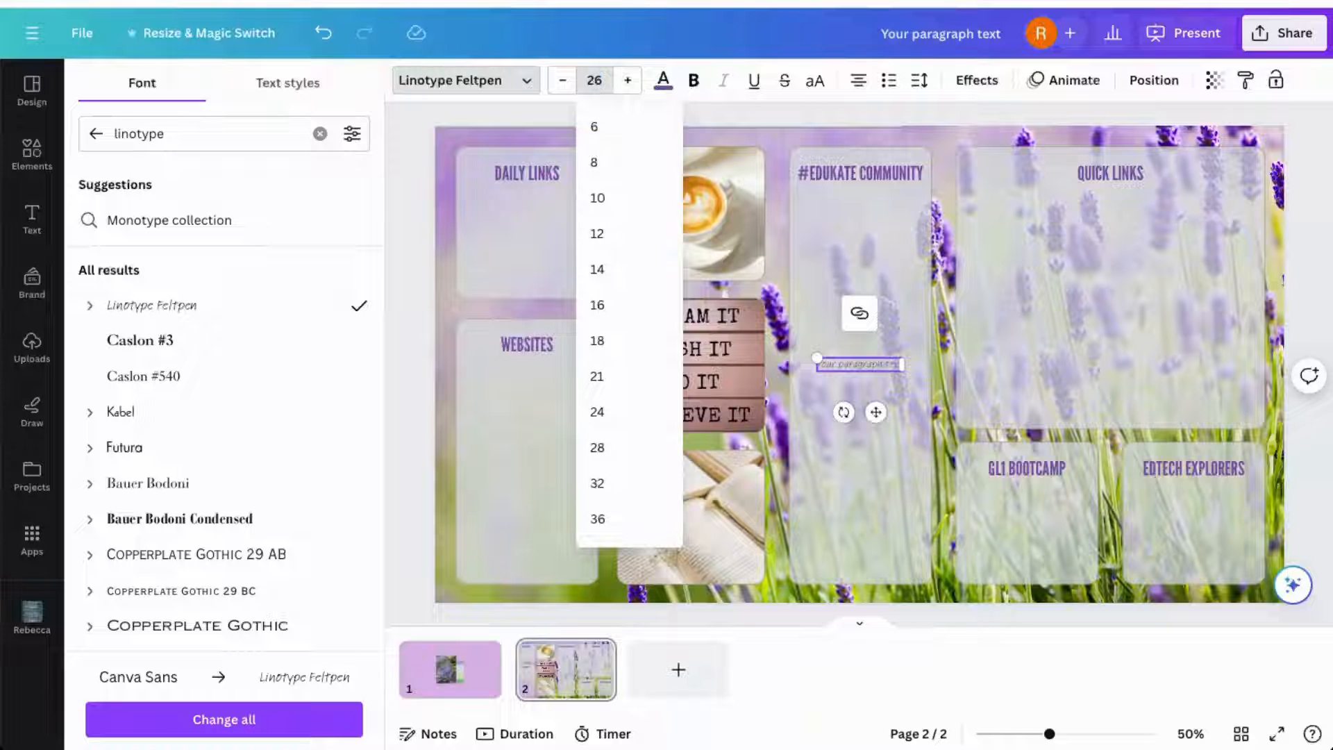
{"action": "key", "text": "BackSpace"}
{"action": "key", "text": "Return"}
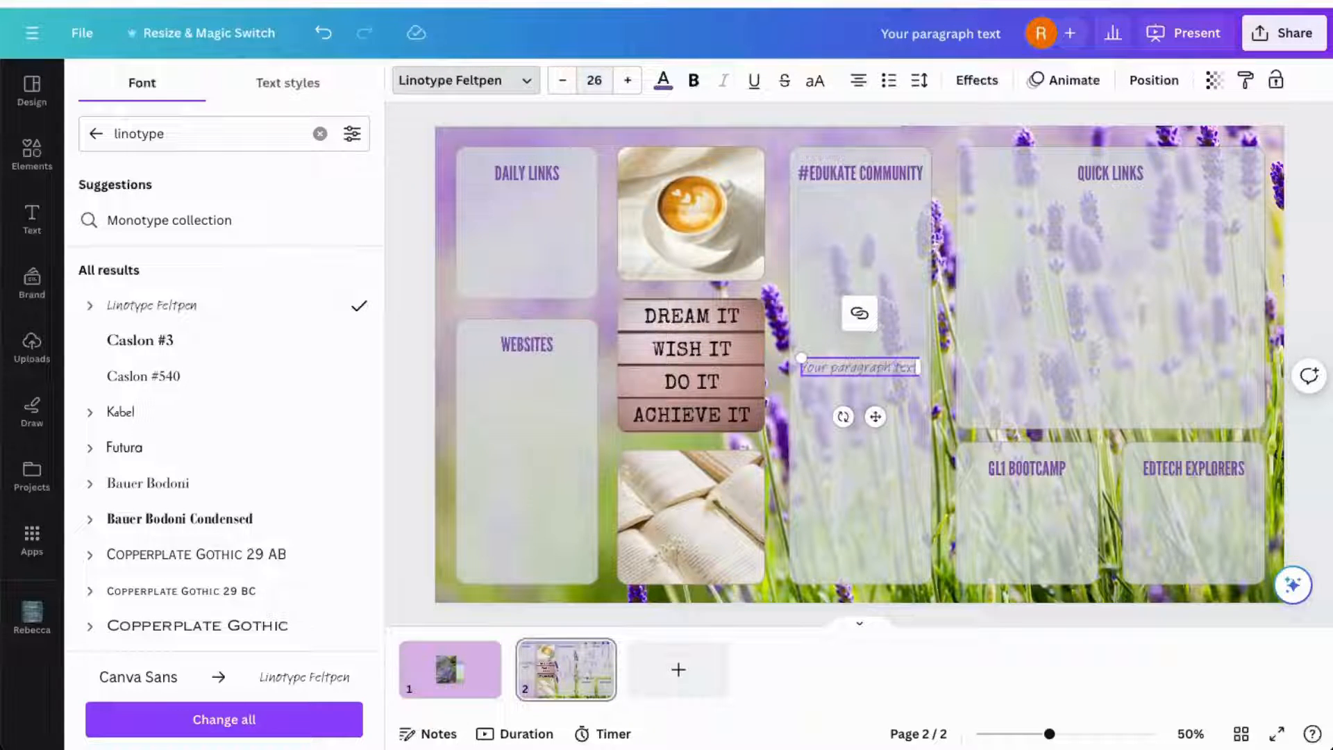
- Color the new text black and replace it with six lines: Registration, Gradebook, Member Badge, Feedback Survey, Data Snapshot, Google Group
{"action": "left_click", "coordinate": [663, 81]}
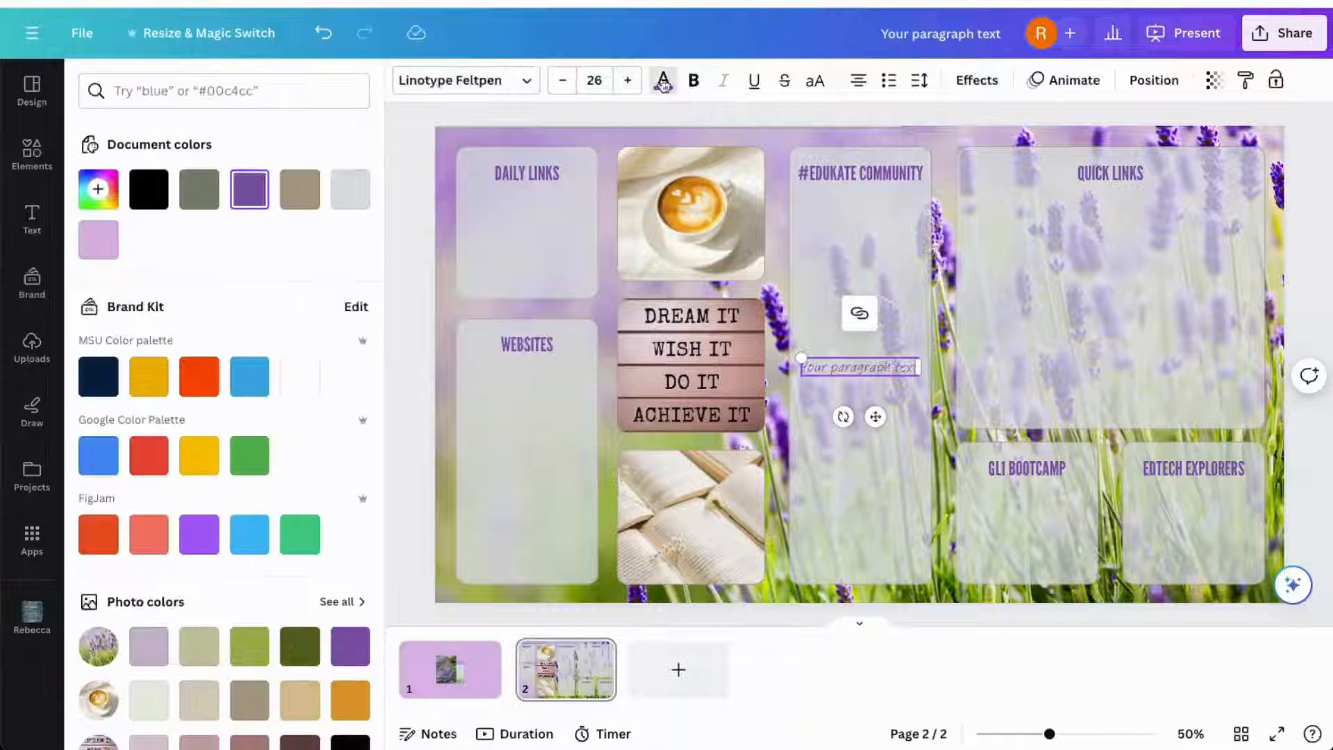
{"action": "left_click", "coordinate": [143, 195]}
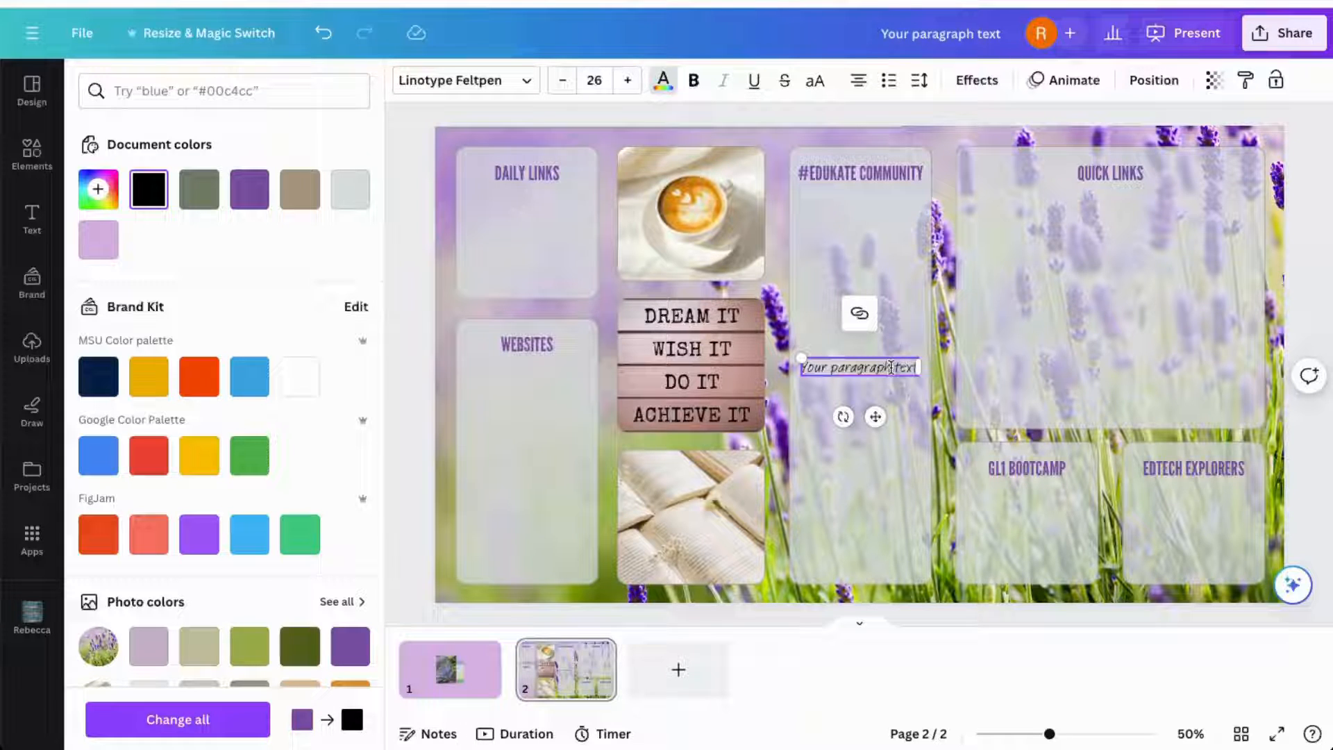
{"action": "type", "text": "Registration Gradebook Member Badge Feedback Survey Data Snapshot Google Group"}
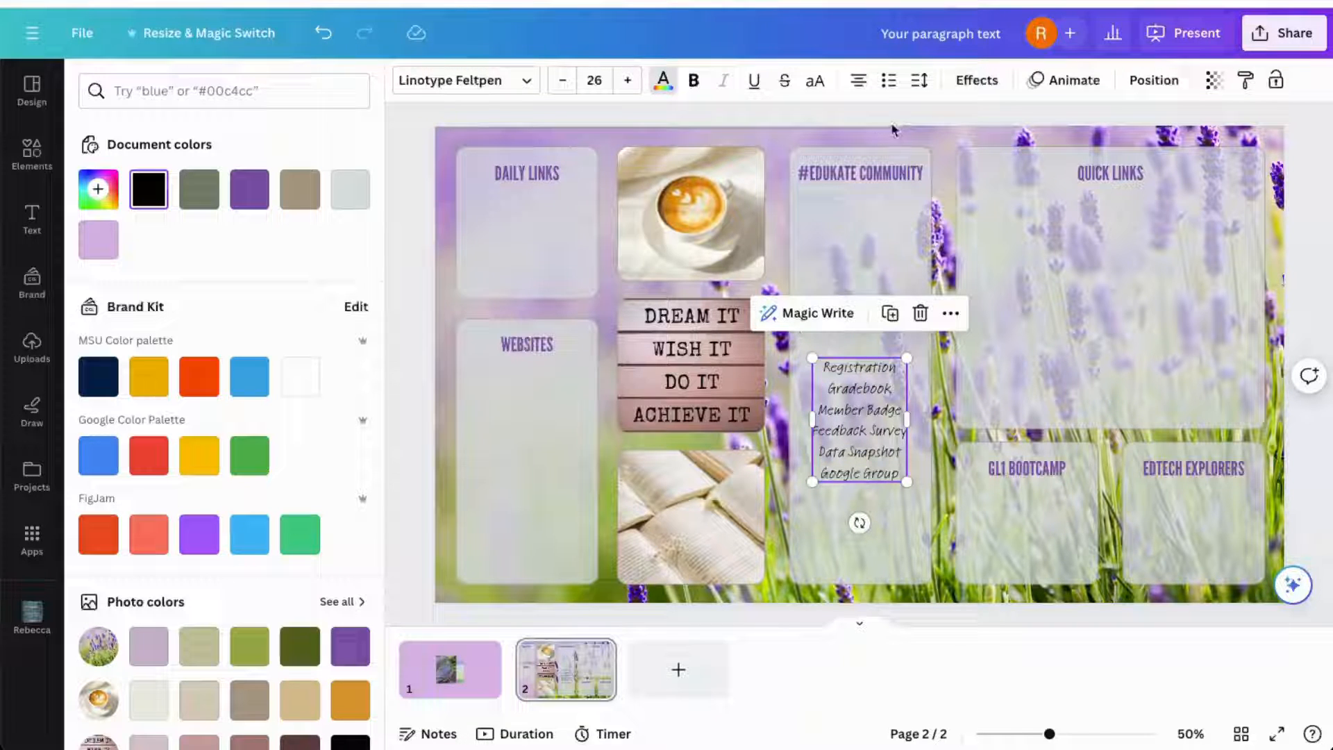
- Left-align the six-line list and increase its line spacing to 2.15
{"action": "left_click", "coordinate": [859, 85]}
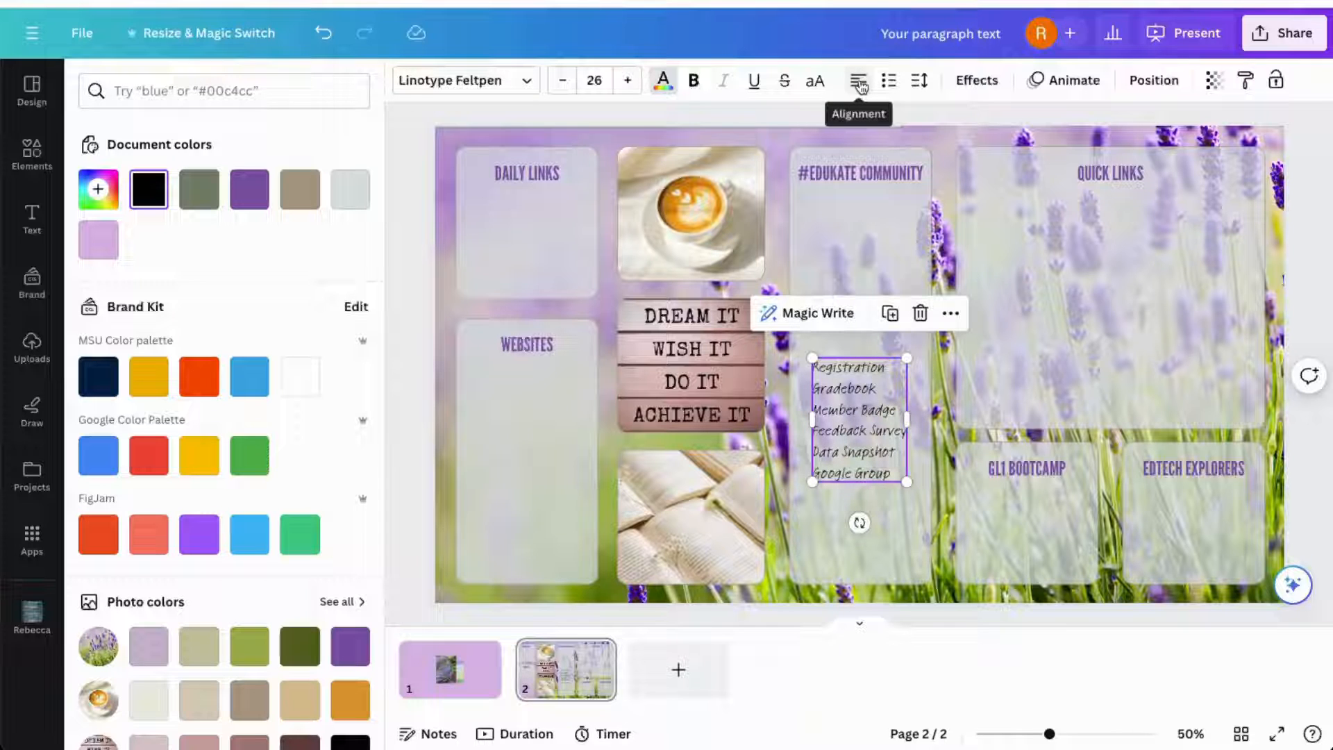
{"action": "left_click", "coordinate": [920, 82]}
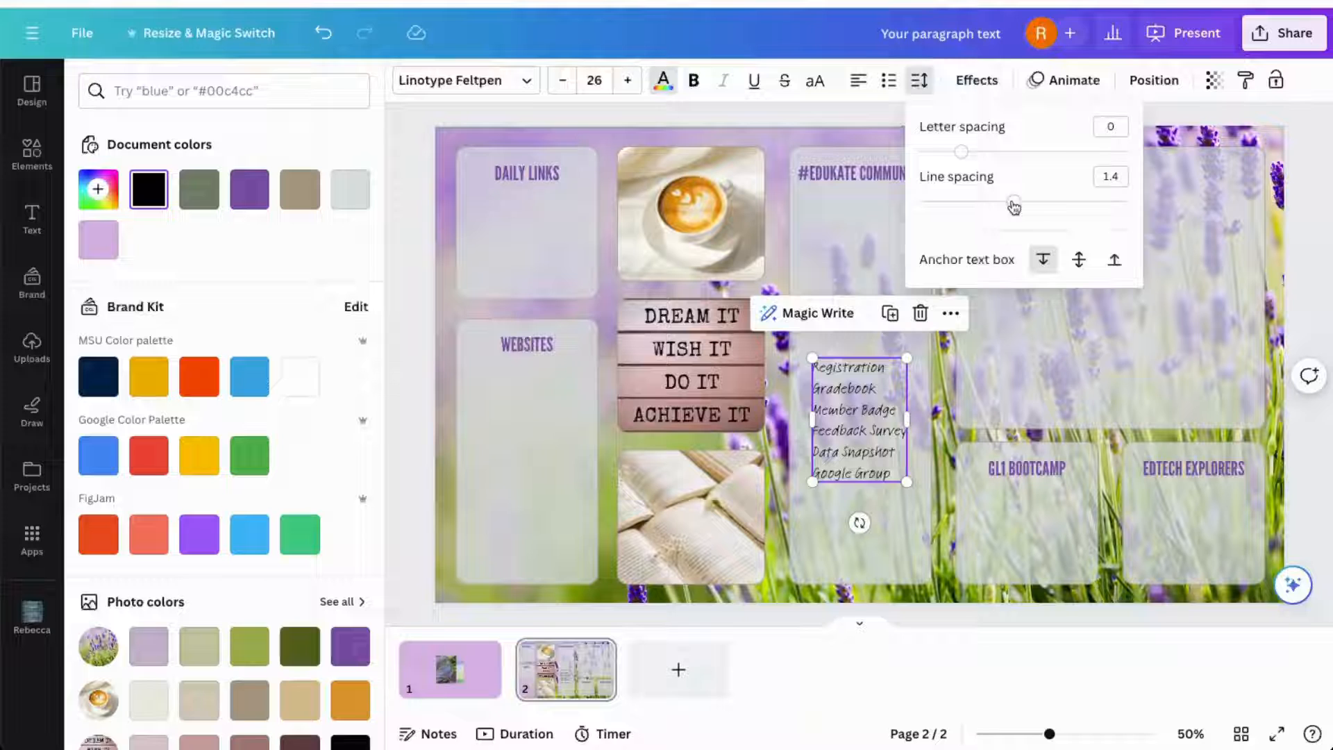
{"action": "left_click_drag", "start_coordinate": [1014, 202], "coordinate": [1094, 238]}
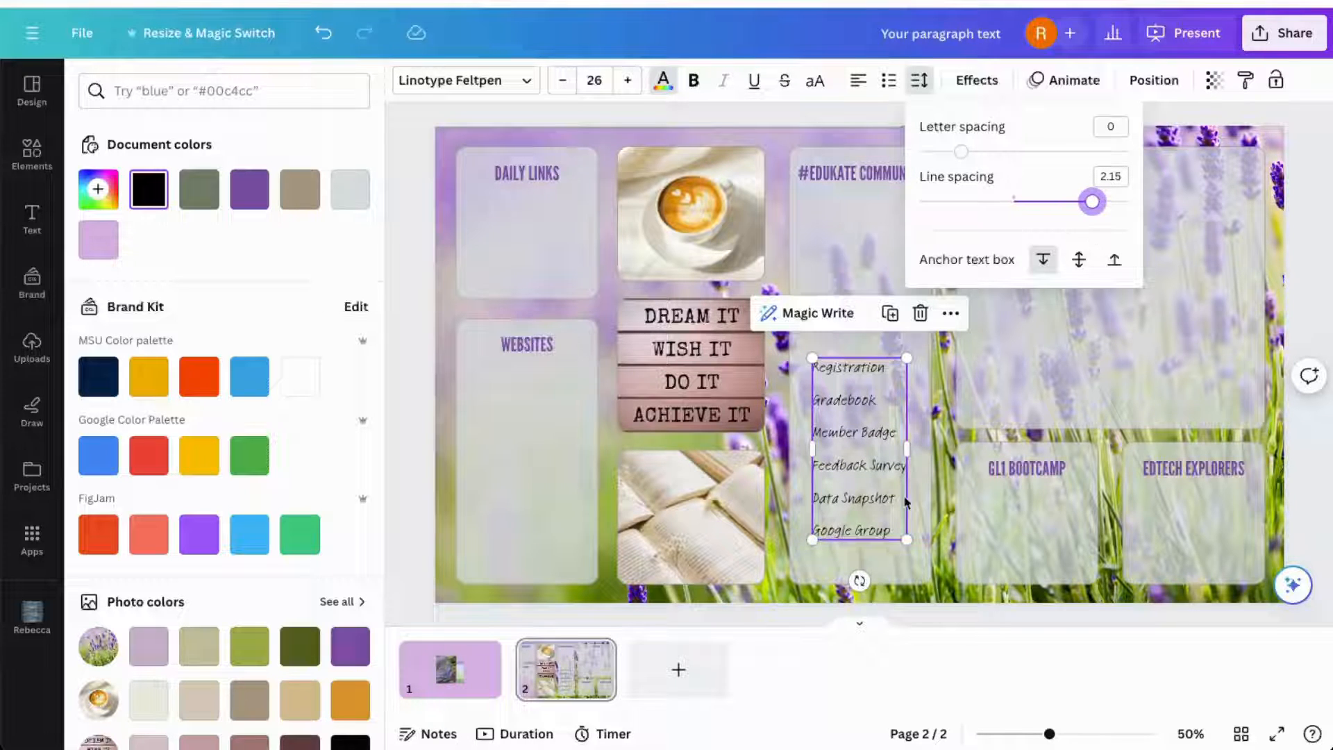
- Place the list beneath the "#EDUKATE COMMUNITY" heading and shorten that panel to end level with the Quick Links panel
{"action": "left_click", "coordinate": [932, 506]}
{"action": "left_click_drag", "start_coordinate": [882, 479], "coordinate": [895, 313]}
{"action": "left_click", "coordinate": [878, 473]}
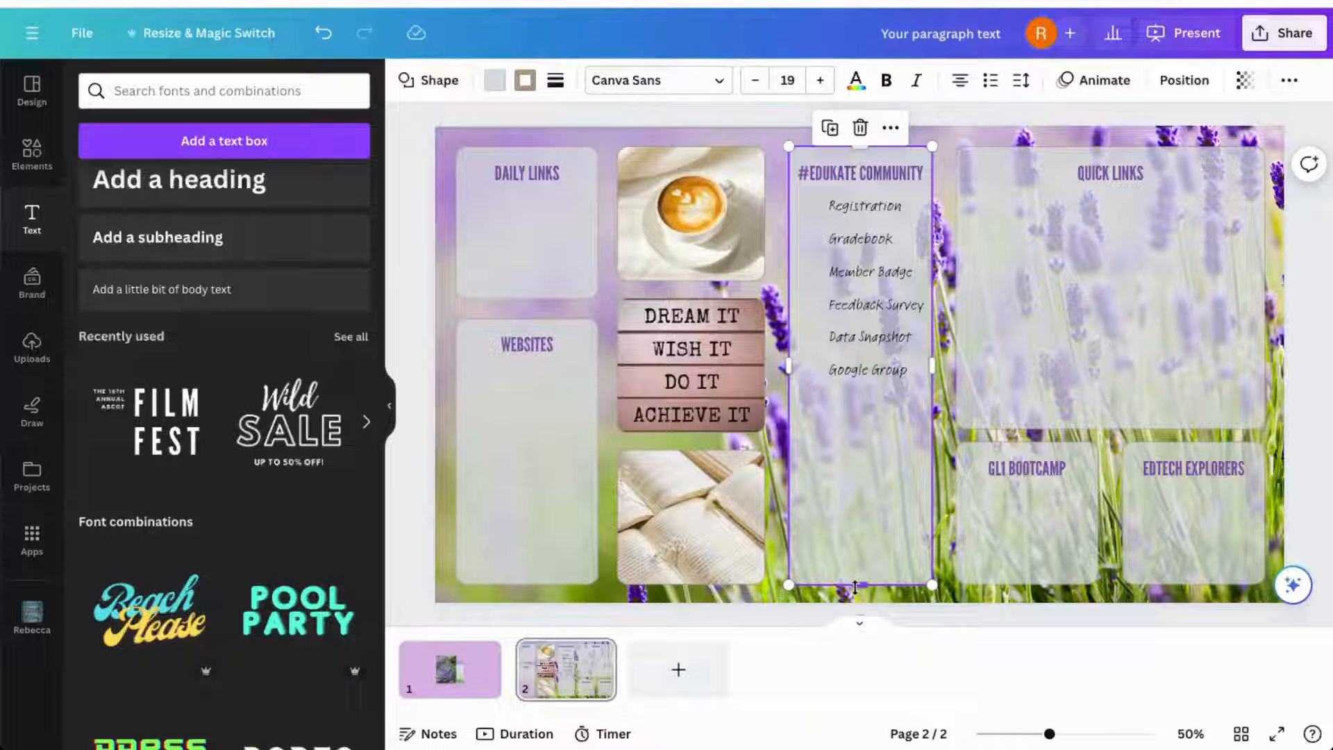
{"action": "left_click_drag", "start_coordinate": [856, 586], "coordinate": [875, 430]}
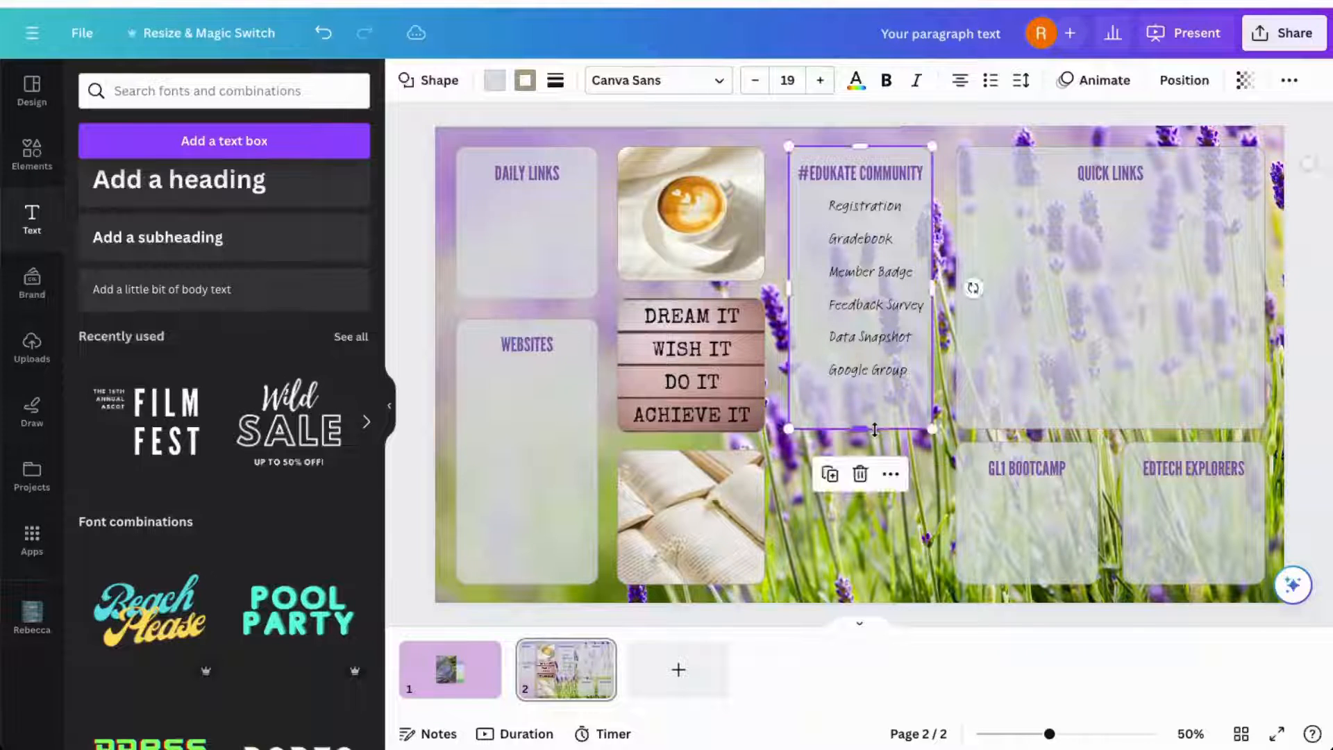
- Shift the "GL1 BOOTCAMP" and "EDTECH EXPLORERS" panels with their headings left, so the first sits beneath the #EDUKATE COMMUNITY panel
{"action": "left_click", "coordinate": [934, 472]}
{"action": "left_click", "coordinate": [1051, 469]}
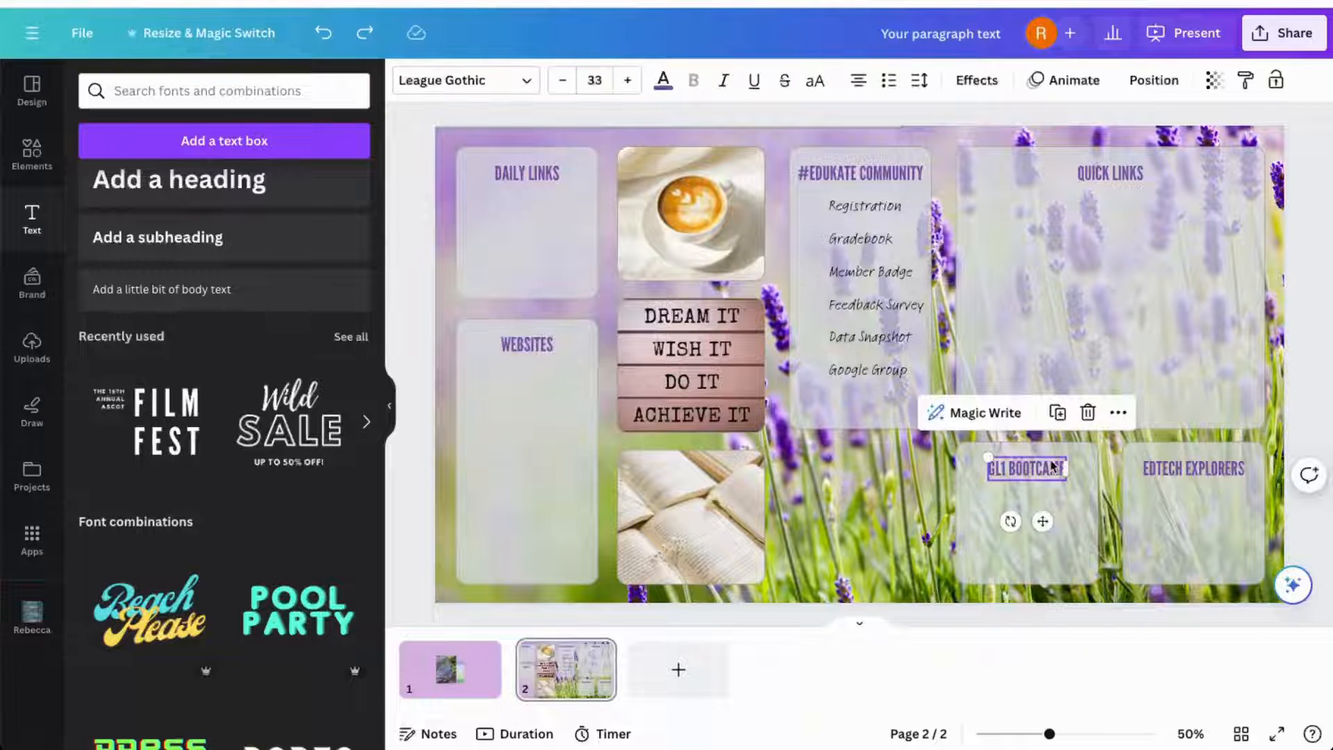
{"action": "left_click", "coordinate": [1074, 519], "text": "shift"}
{"action": "left_click", "coordinate": [1194, 466], "text": "shift"}
{"action": "left_click", "coordinate": [1177, 535], "text": "shift"}
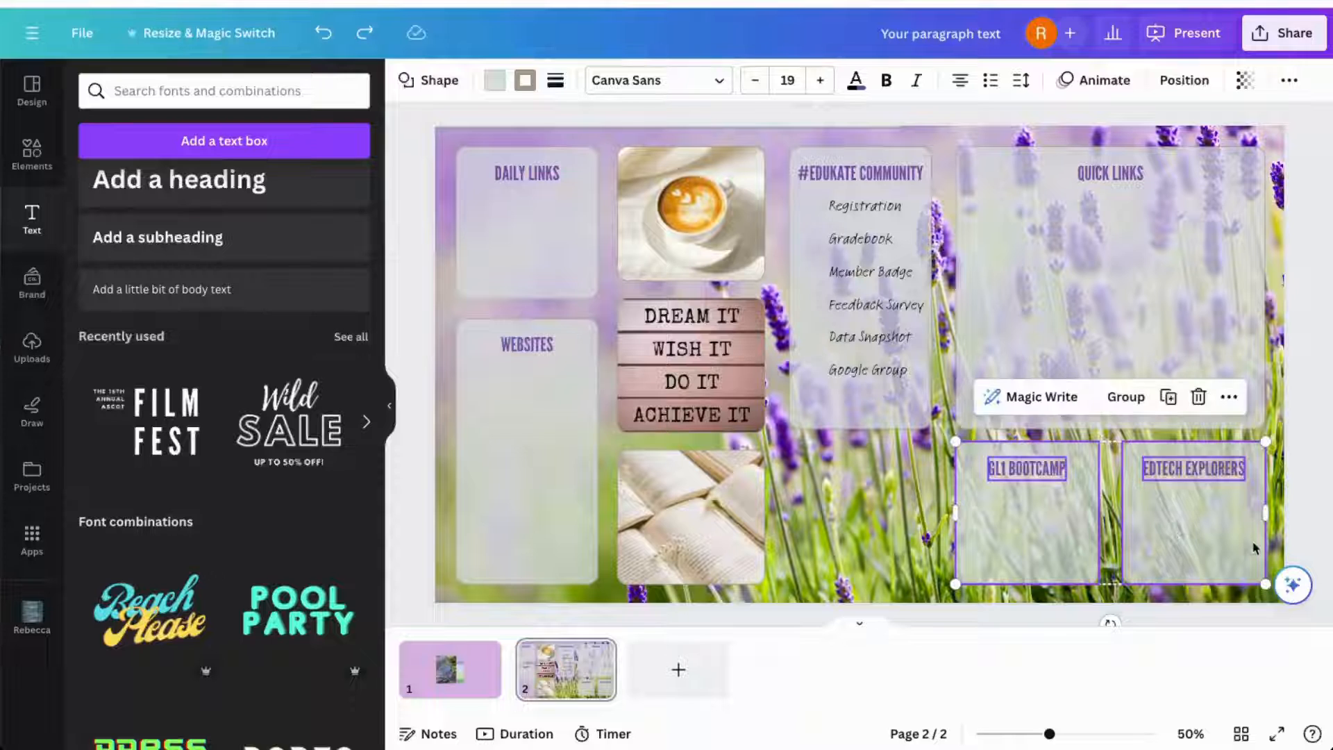
{"action": "left_click_drag", "start_coordinate": [1253, 547], "coordinate": [1087, 540]}
- Duplicate the open-books photo into the empty lower-right corner and size it to match the height of the neighboring panels
{"action": "left_click", "coordinate": [631, 522]}
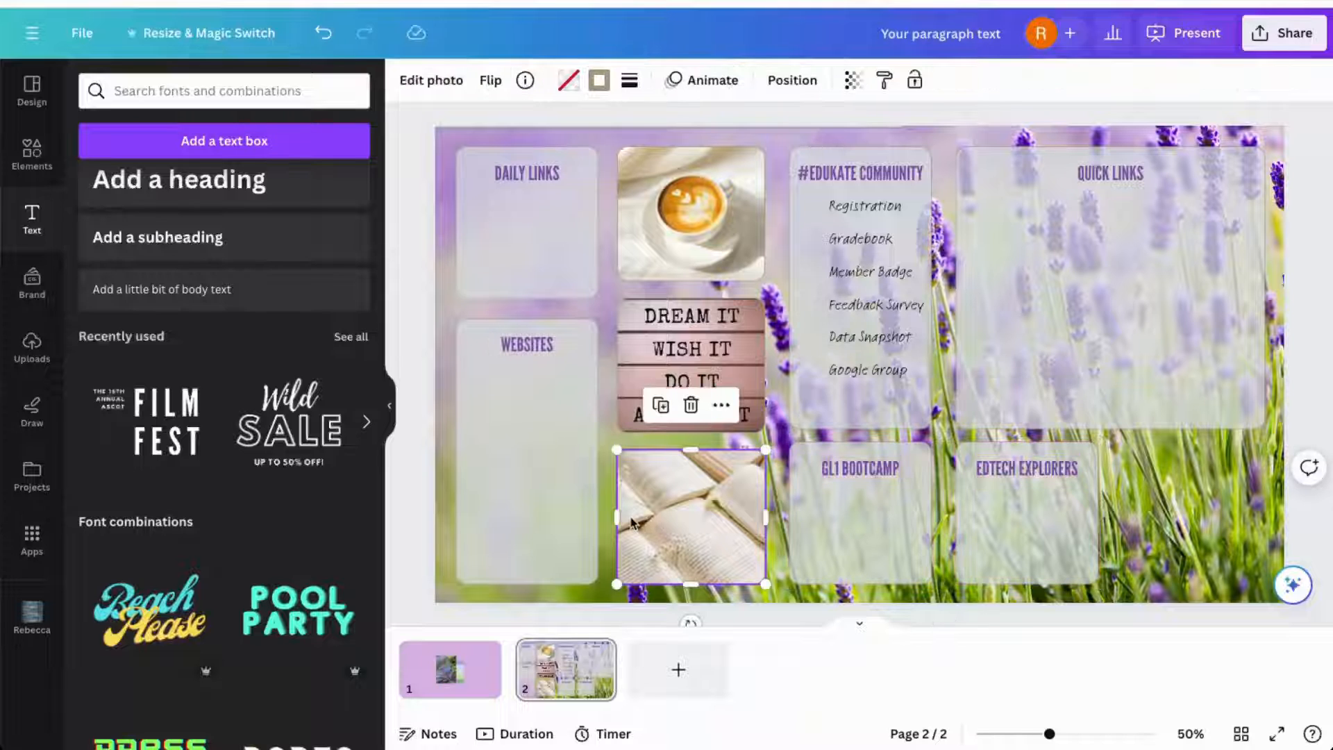
{"action": "left_click_drag", "start_coordinate": [632, 522], "coordinate": [1162, 510]}
{"action": "left_click_drag", "start_coordinate": [1191, 576], "coordinate": [1189, 584]}
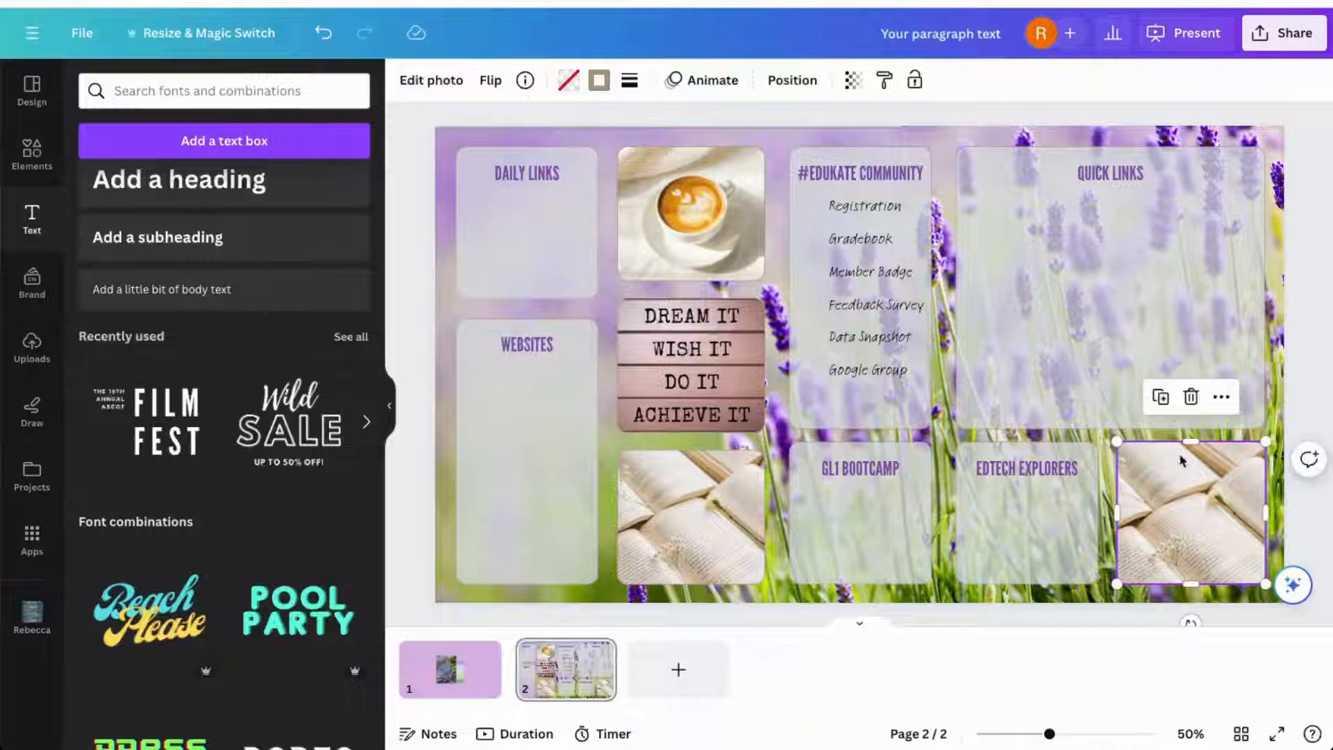
{"action": "left_click", "coordinate": [1329, 517]}
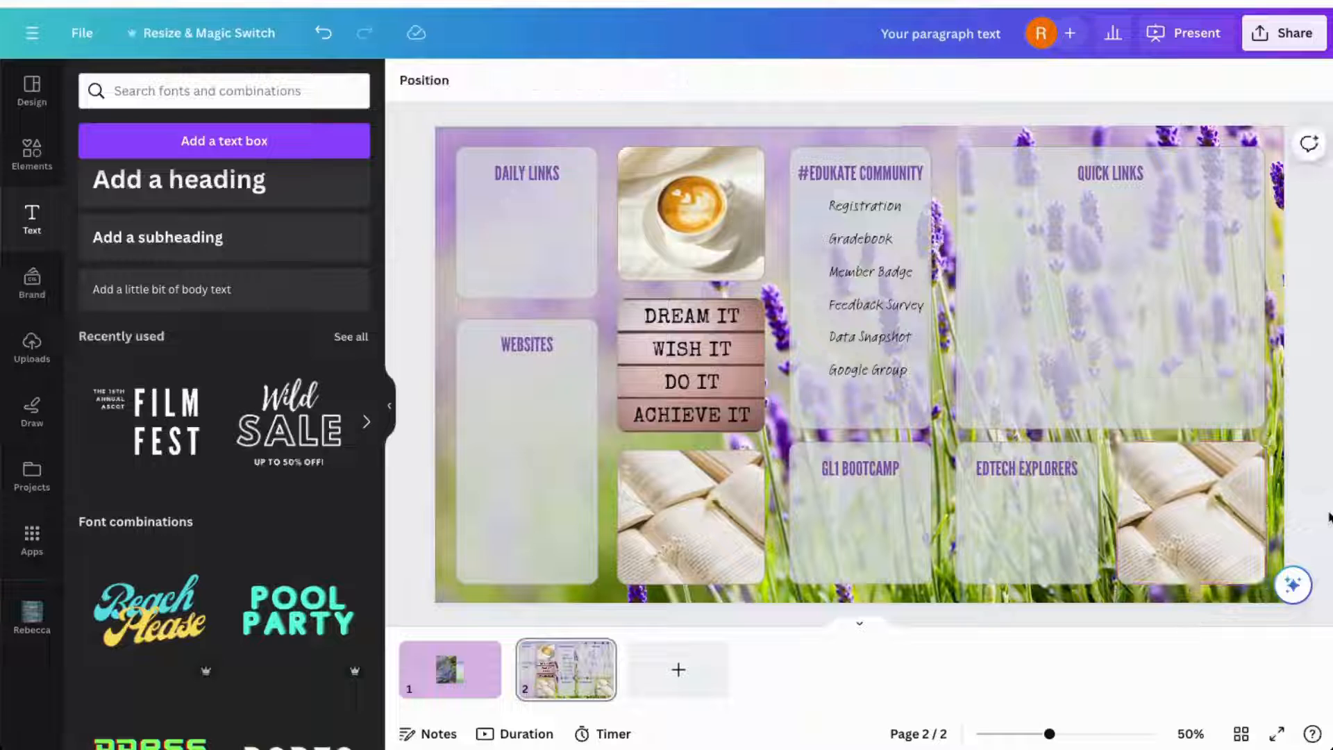
- Nudge the six-line list slightly down within the #EDUKATE COMMUNITY panel
{"action": "left_click", "coordinate": [949, 413]}
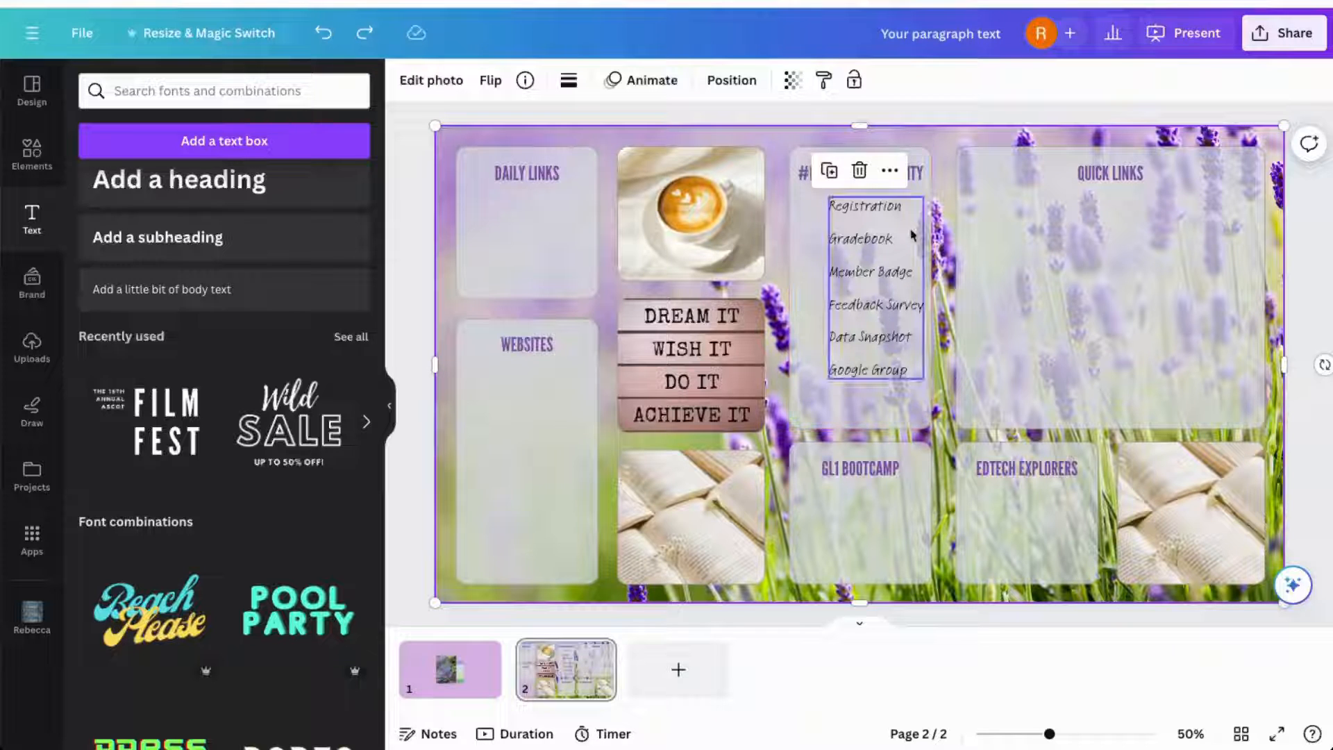
{"action": "left_click", "coordinate": [924, 417]}
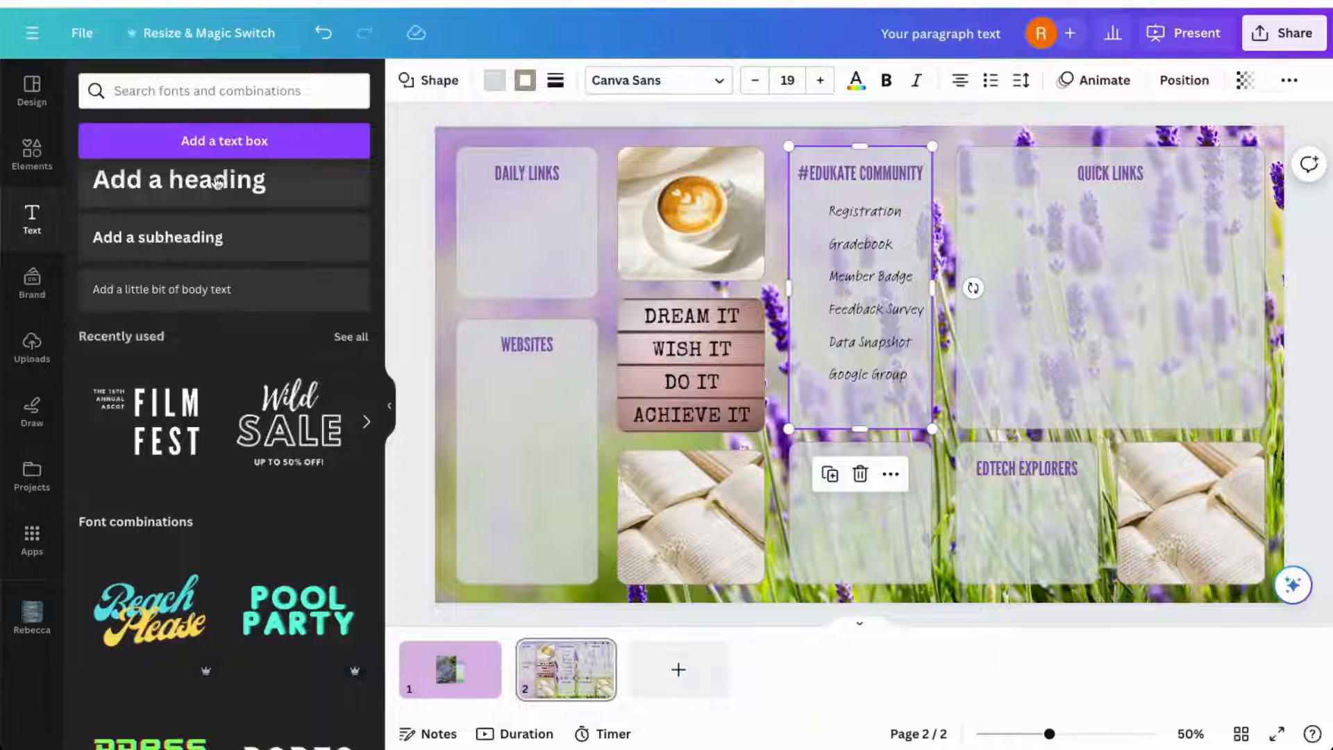
- Search the elements for "registration icon", add the person-with-pencil graphic, and shrink it to fit beside "Registration" in the list
{"action": "left_click", "coordinate": [194, 91]}
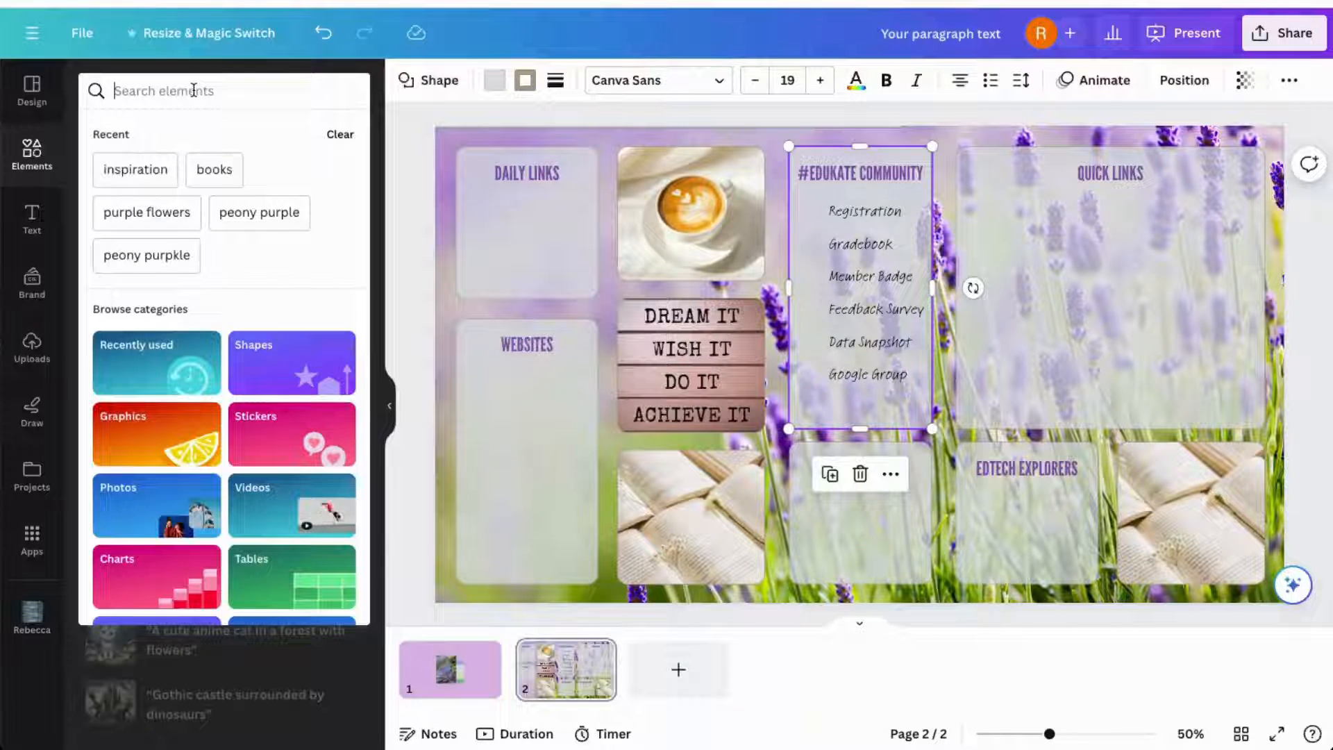
{"action": "type", "text": "registr"}
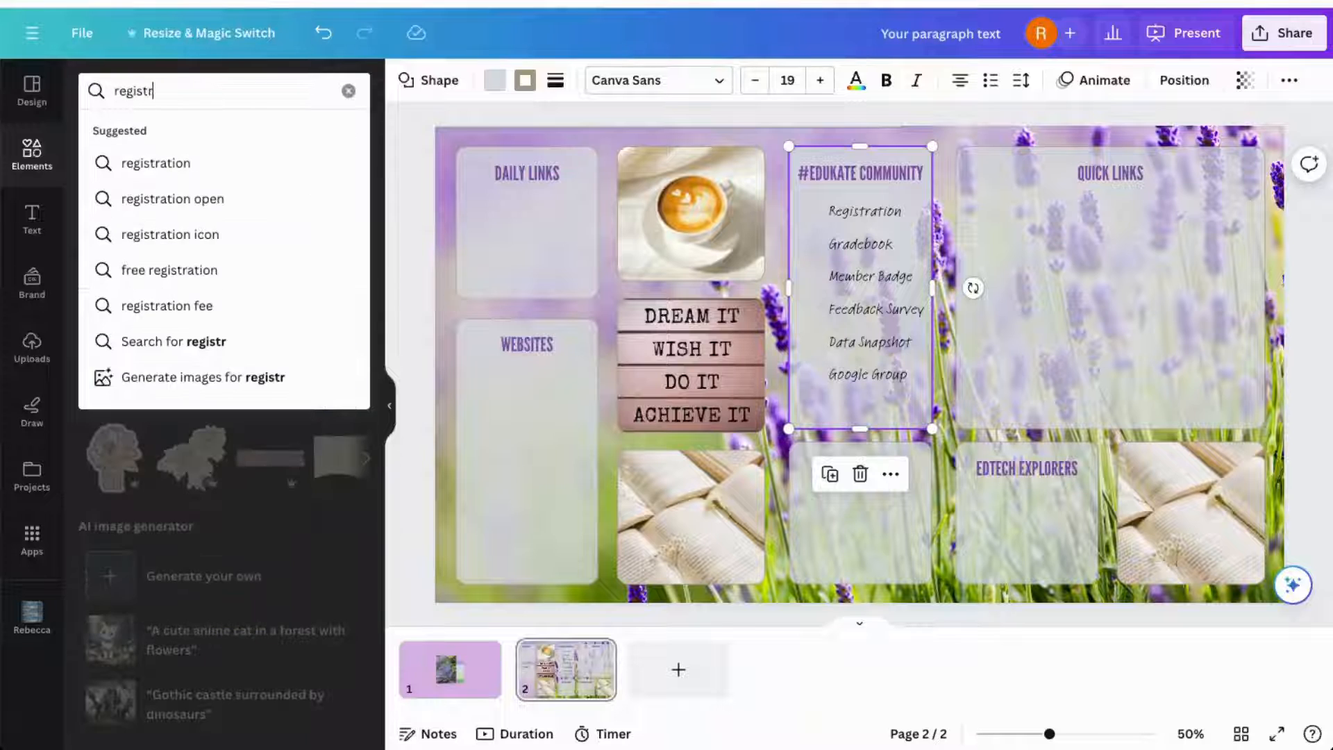
{"action": "type", "text": "ation icon"}
{"action": "key", "text": "Return"}
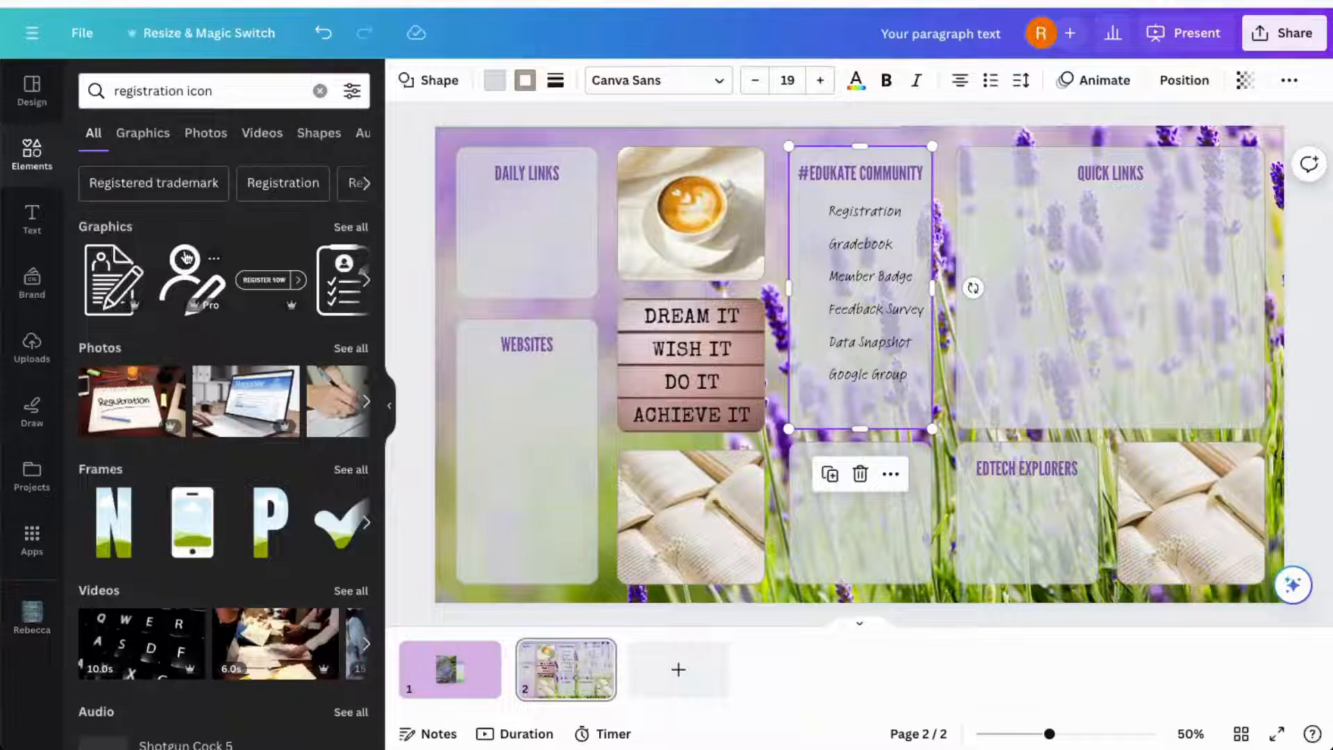
{"action": "left_click", "coordinate": [177, 260]}
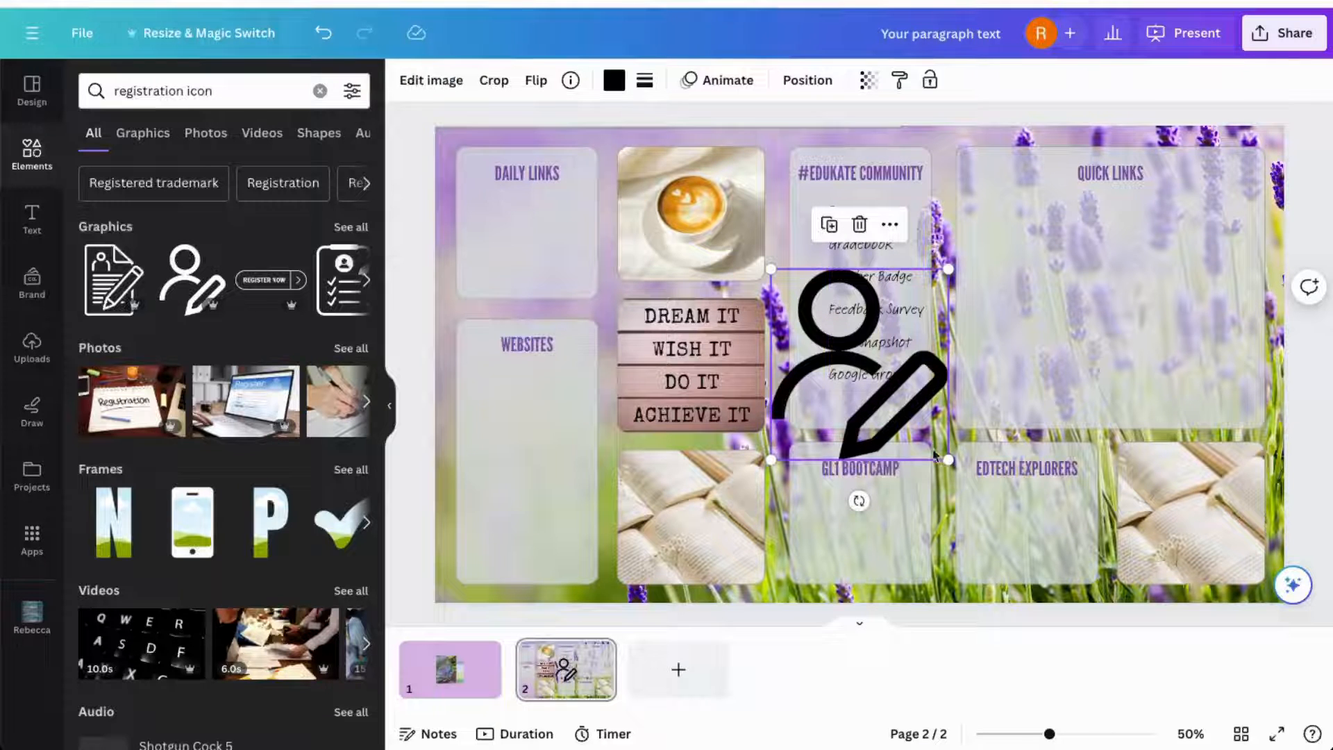
{"action": "mouse_move", "coordinate": [951, 460]}
{"action": "left_mouse_down"}
{"action": "mouse_move", "coordinate": [866, 419]}
{"action": "mouse_move", "coordinate": [792, 295]}
{"action": "mouse_move", "coordinate": [767, 316]}
{"action": "mouse_move", "coordinate": [824, 268]}
{"action": "left_mouse_up"}
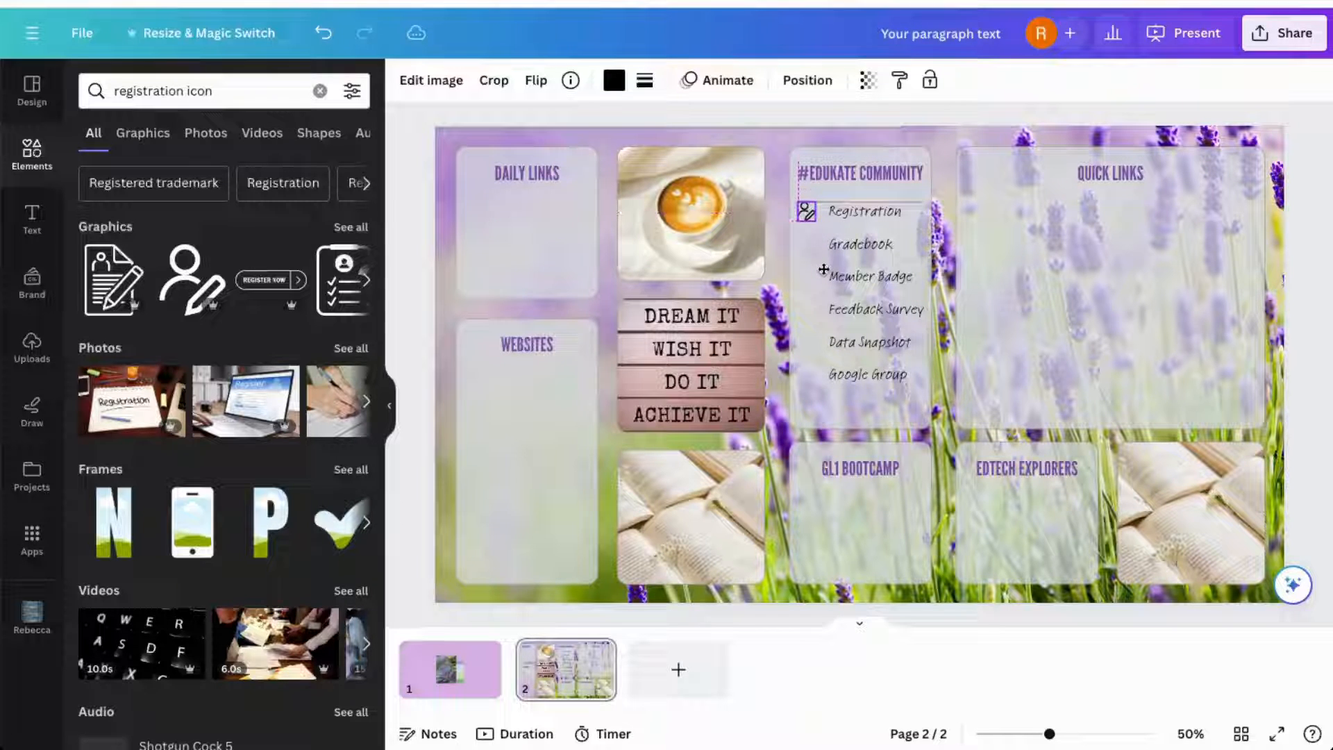
{"action": "left_click", "coordinate": [962, 240]}
{"action": "left_click", "coordinate": [807, 212]}
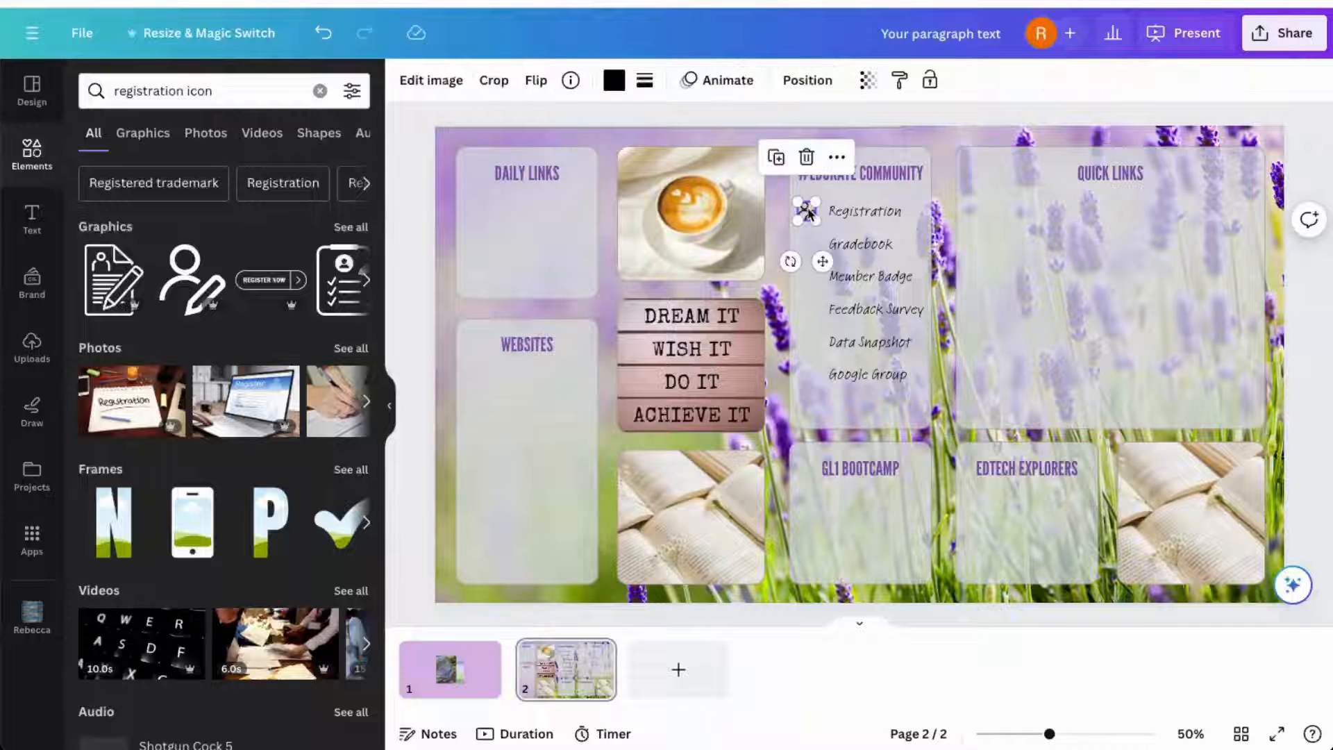
{"action": "left_click", "coordinate": [949, 389]}
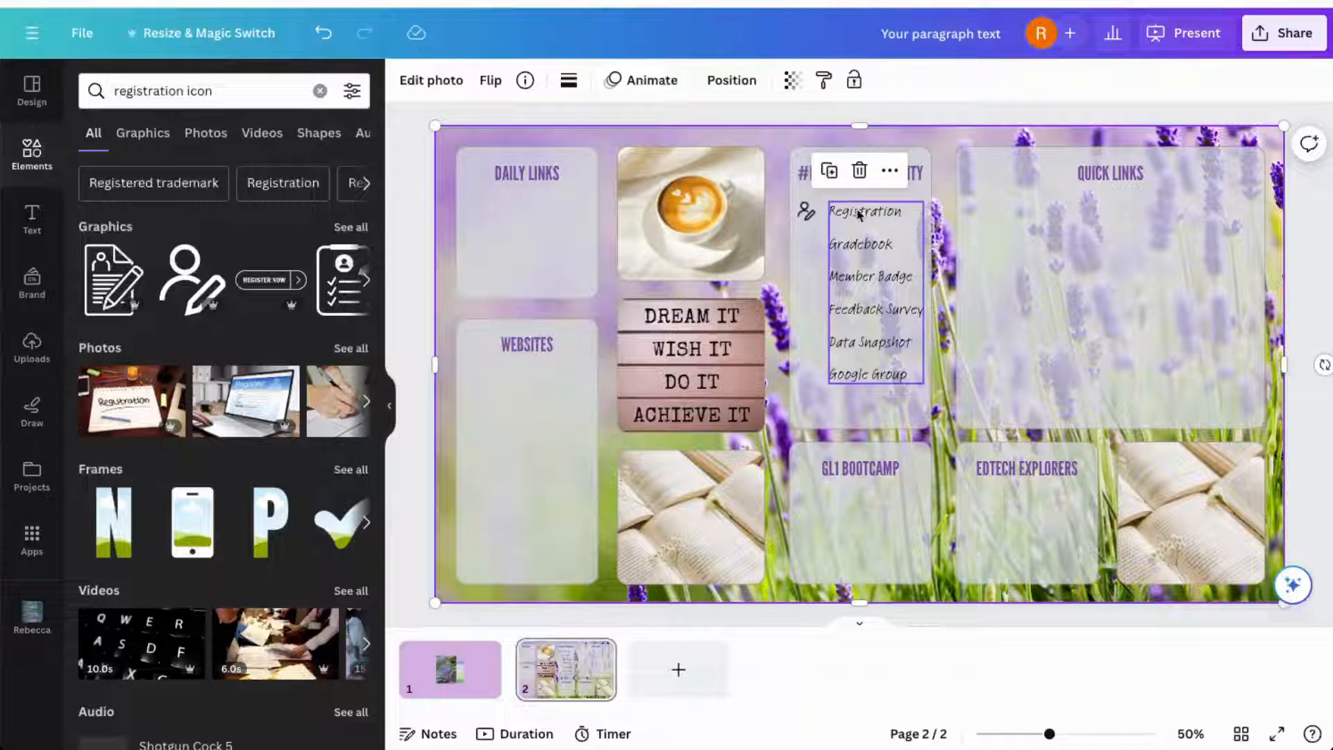
{"action": "left_click", "coordinate": [928, 288]}
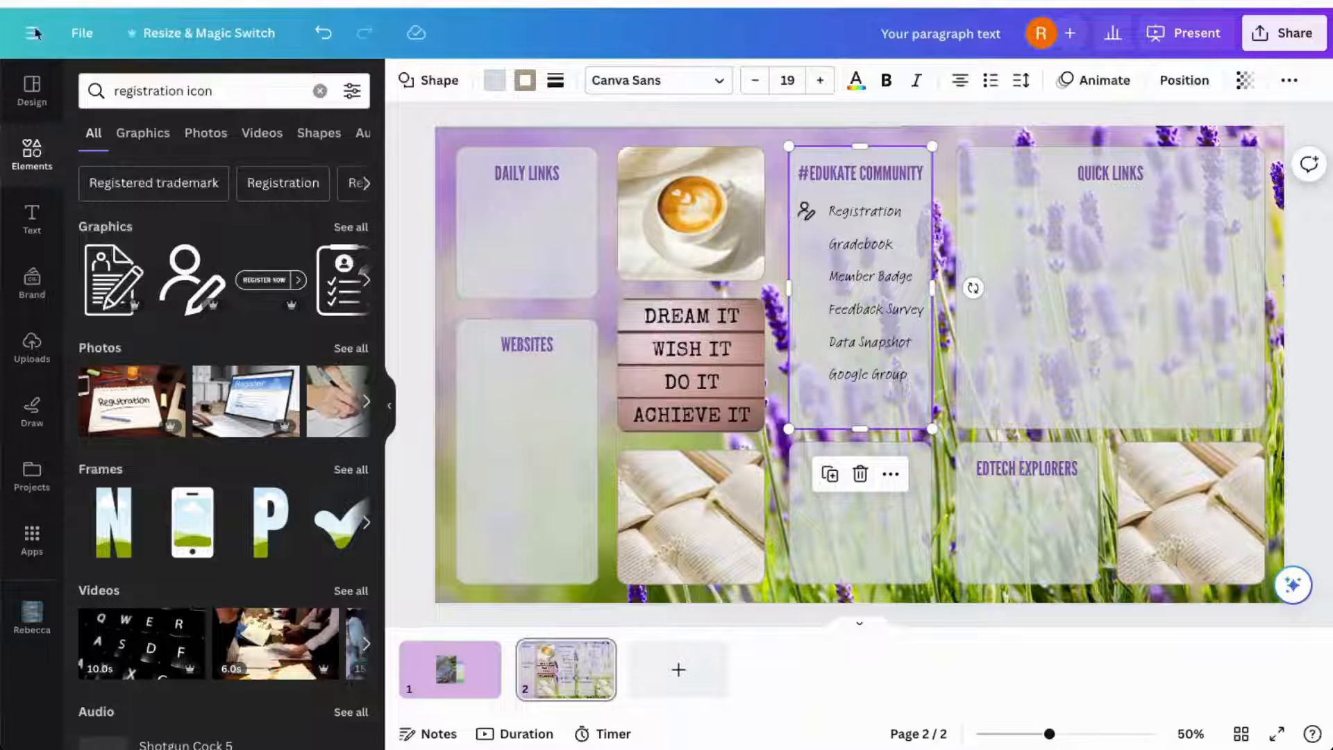
{"action": "left_click", "coordinate": [901, 215]}
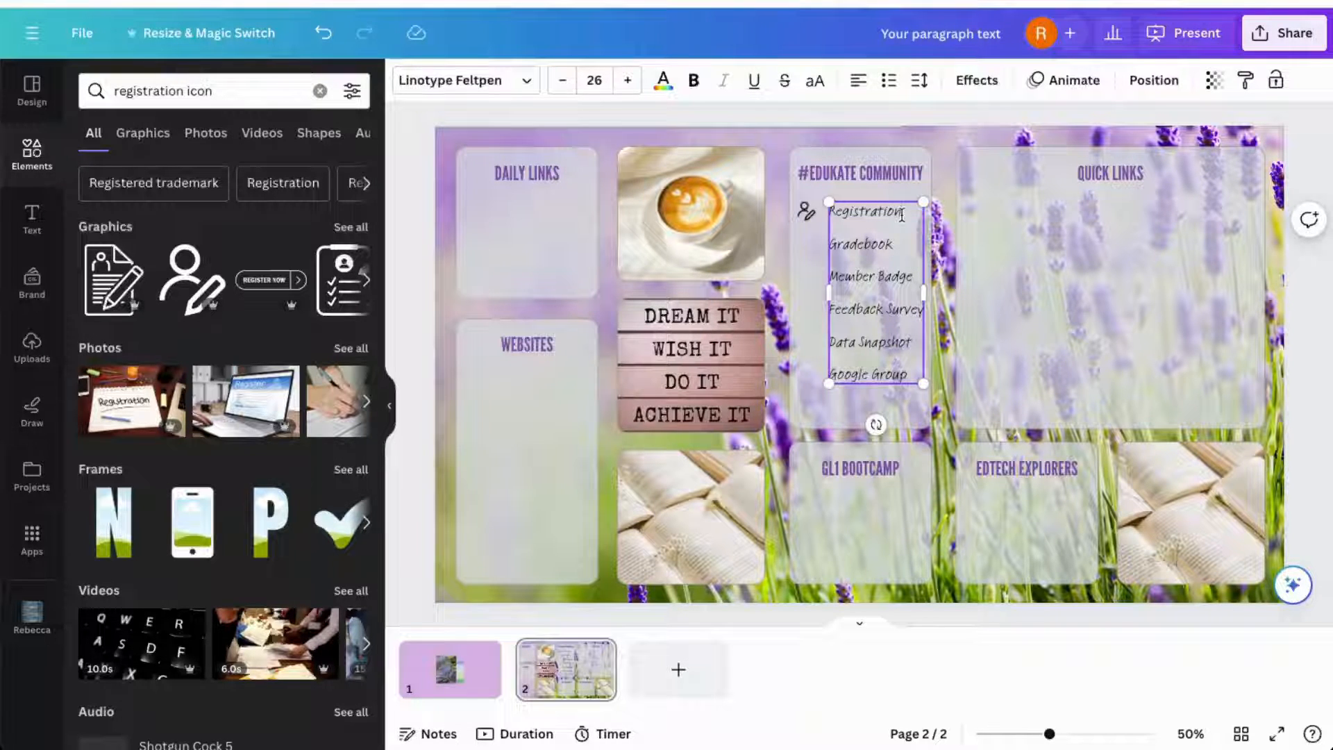
{"action": "left_click_drag", "start_coordinate": [901, 215], "coordinate": [831, 218]}
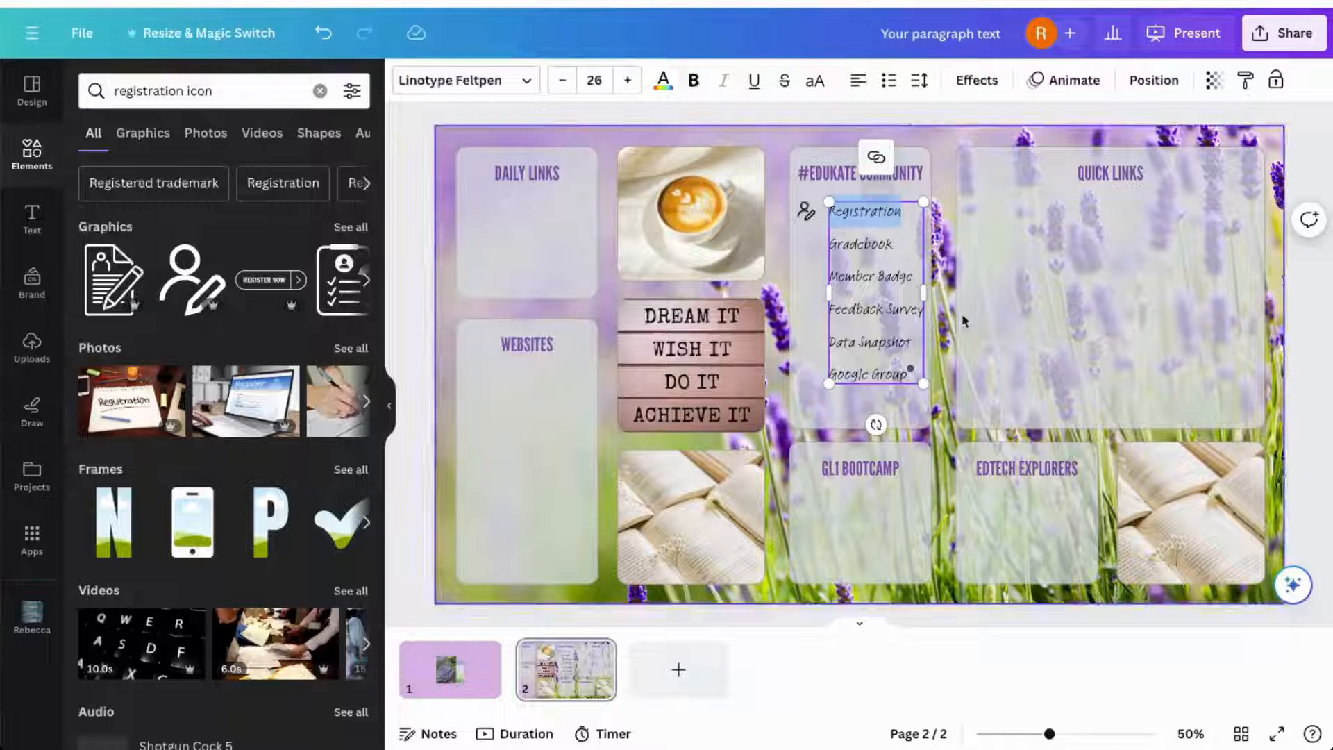
{"action": "left_click", "coordinate": [880, 163]}
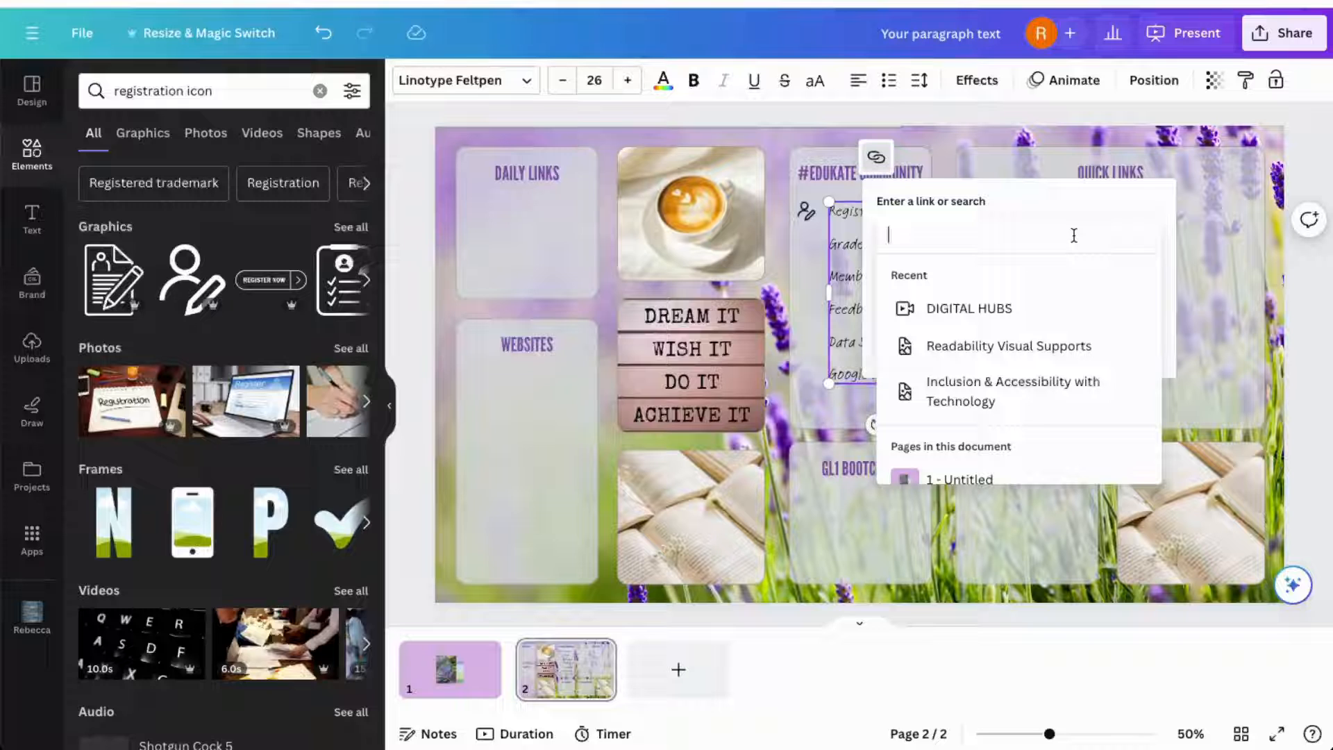
{"action": "type", "text": "w"}
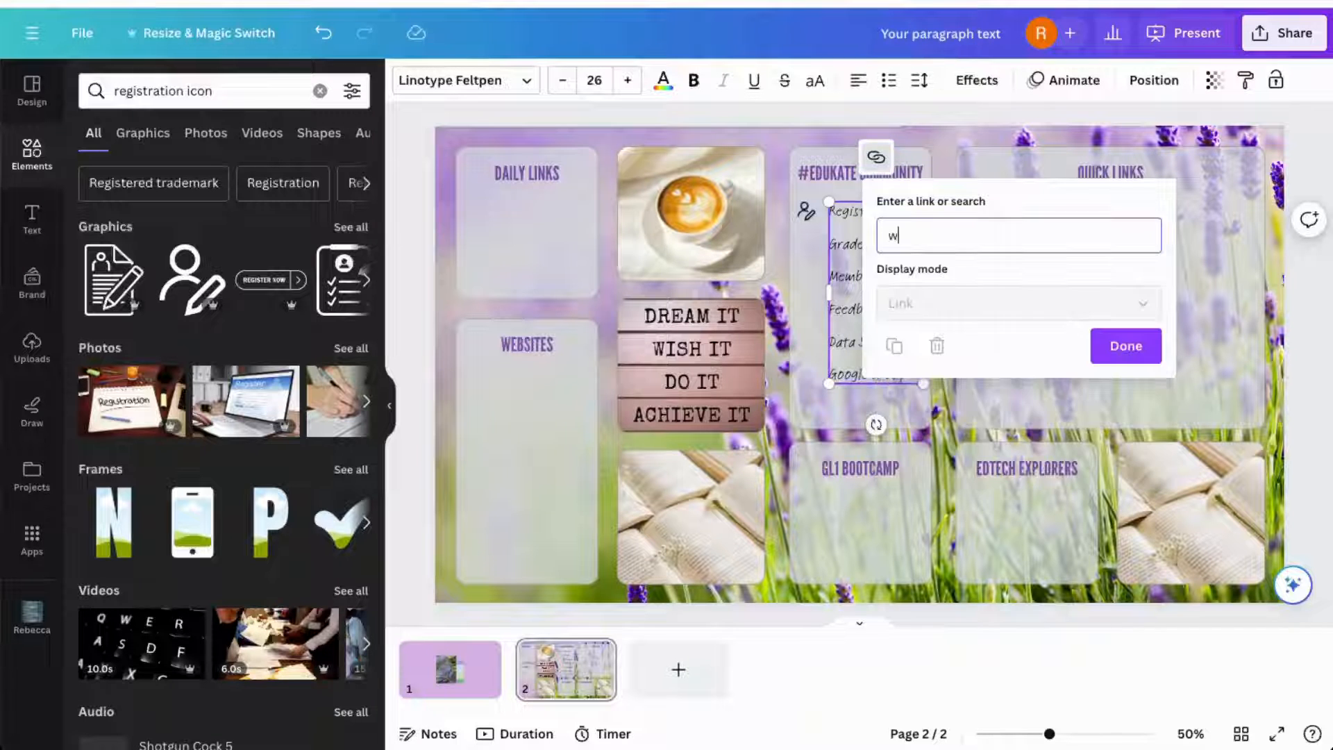
{"action": "type", "text": "ww.google.com"}
{"action": "key", "text": "Return"}
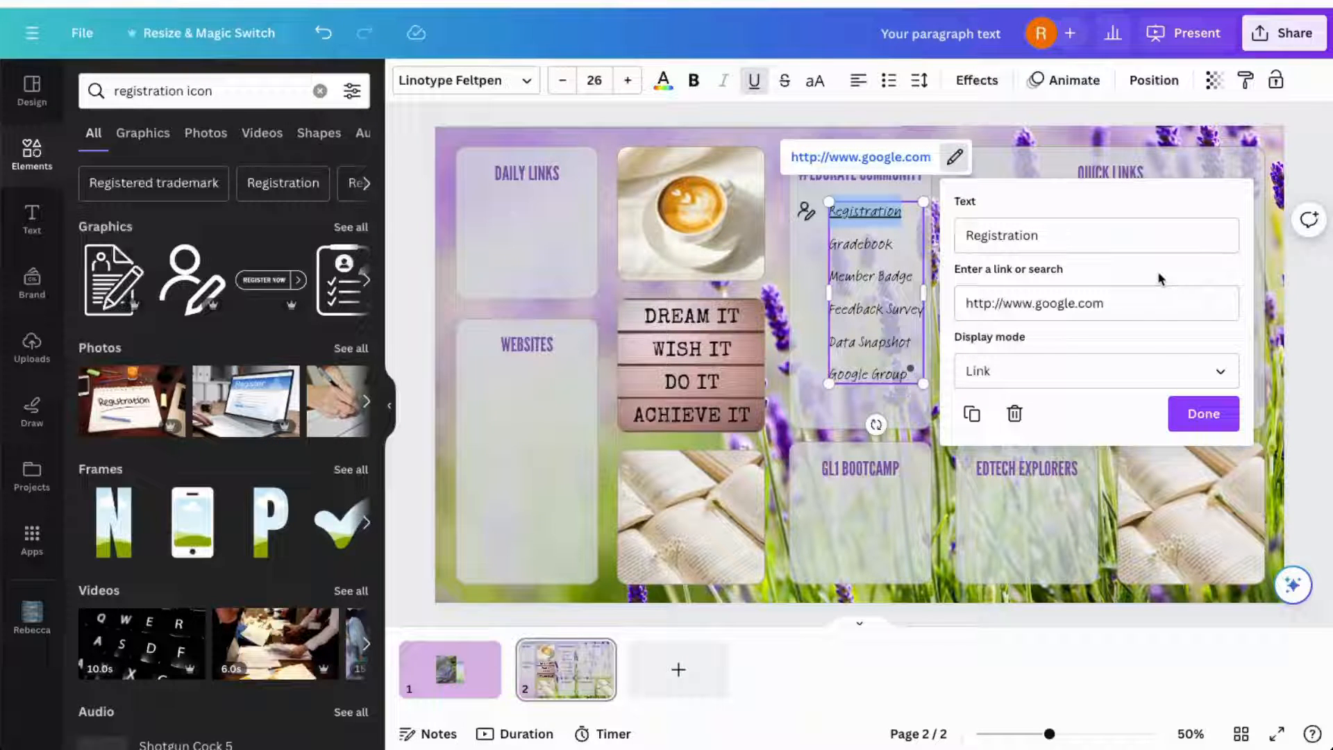
{"action": "left_click", "coordinate": [1197, 415]}
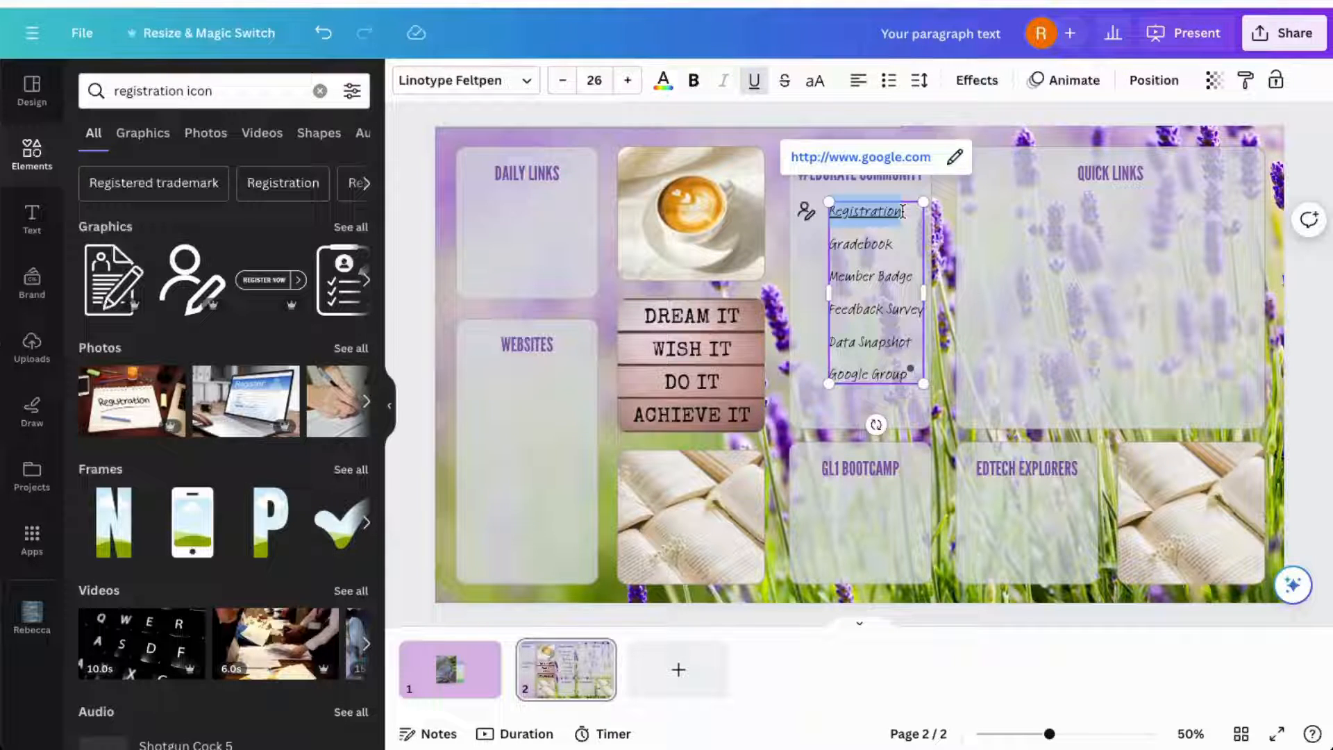
- Remove the underline from the linked word "Registration" and open its link
{"action": "left_click", "coordinate": [752, 84]}
{"action": "left_click", "coordinate": [939, 254]}
{"action": "left_click", "coordinate": [872, 215]}
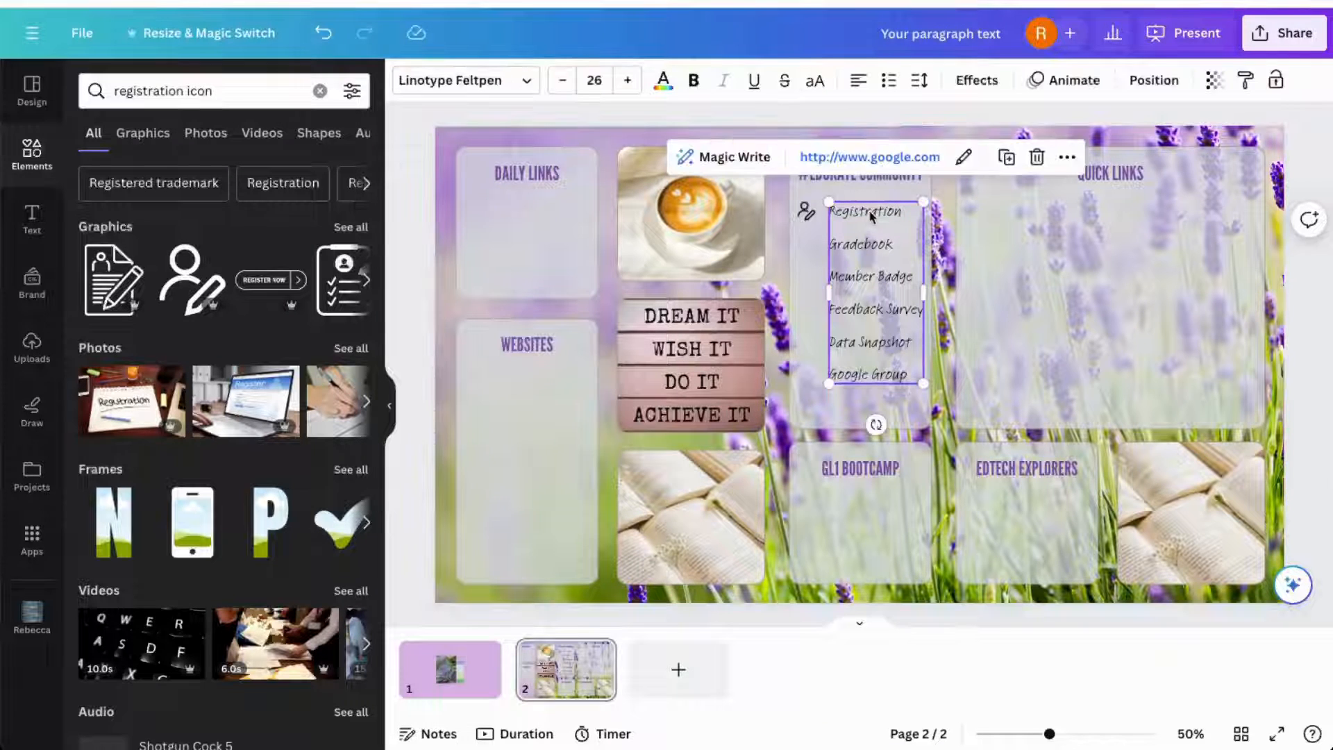
{"action": "left_click", "coordinate": [888, 162]}
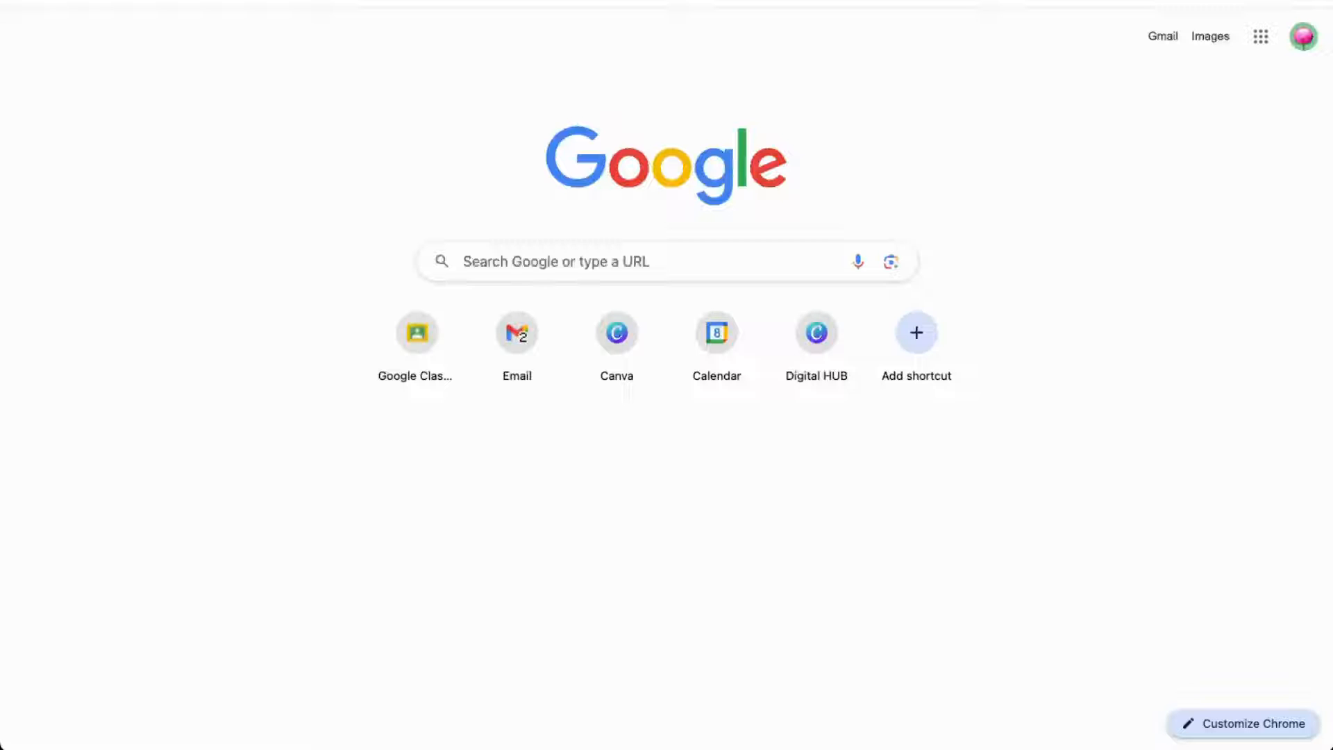
- Create a blank Google Sheets spreadsheet in the browser through sheets.new
{"action": "key", "text": "super+l"}
{"action": "type", "text": "sheets"}
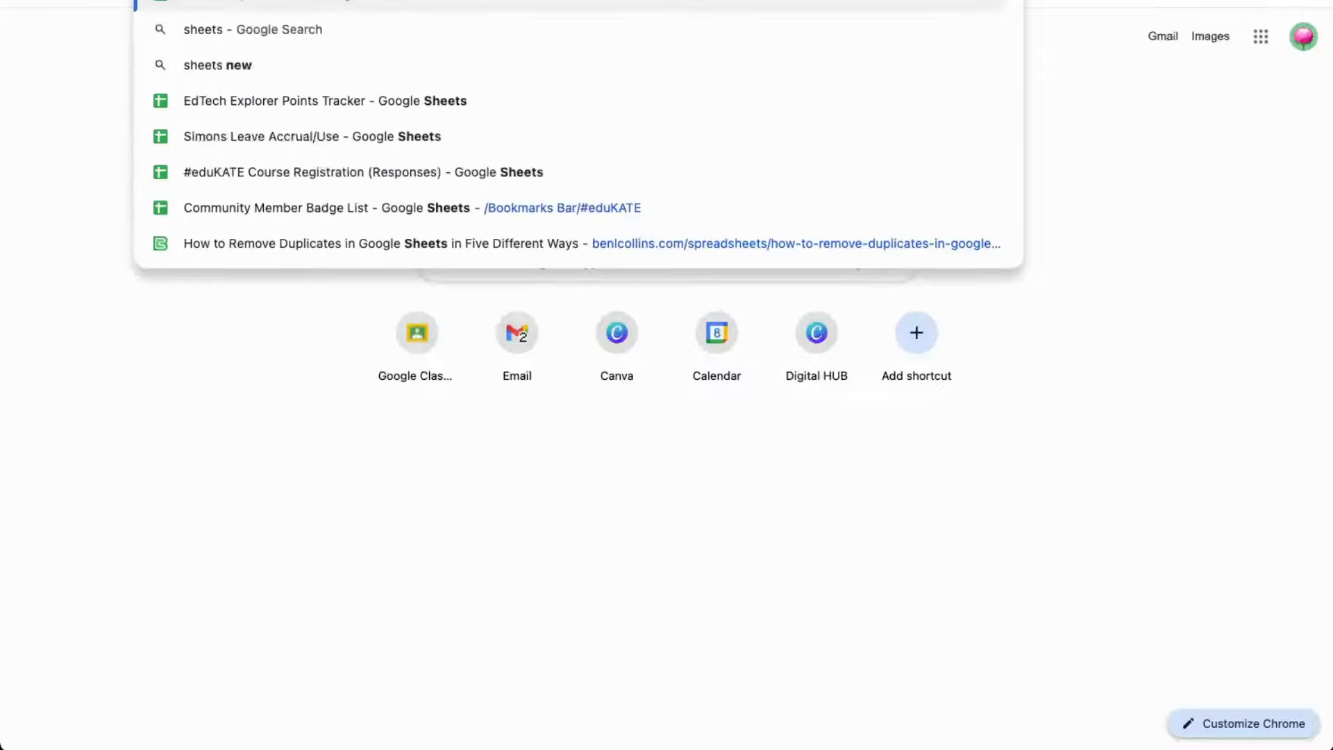
{"action": "type", "text": ".new"}
{"action": "key", "text": "Return"}
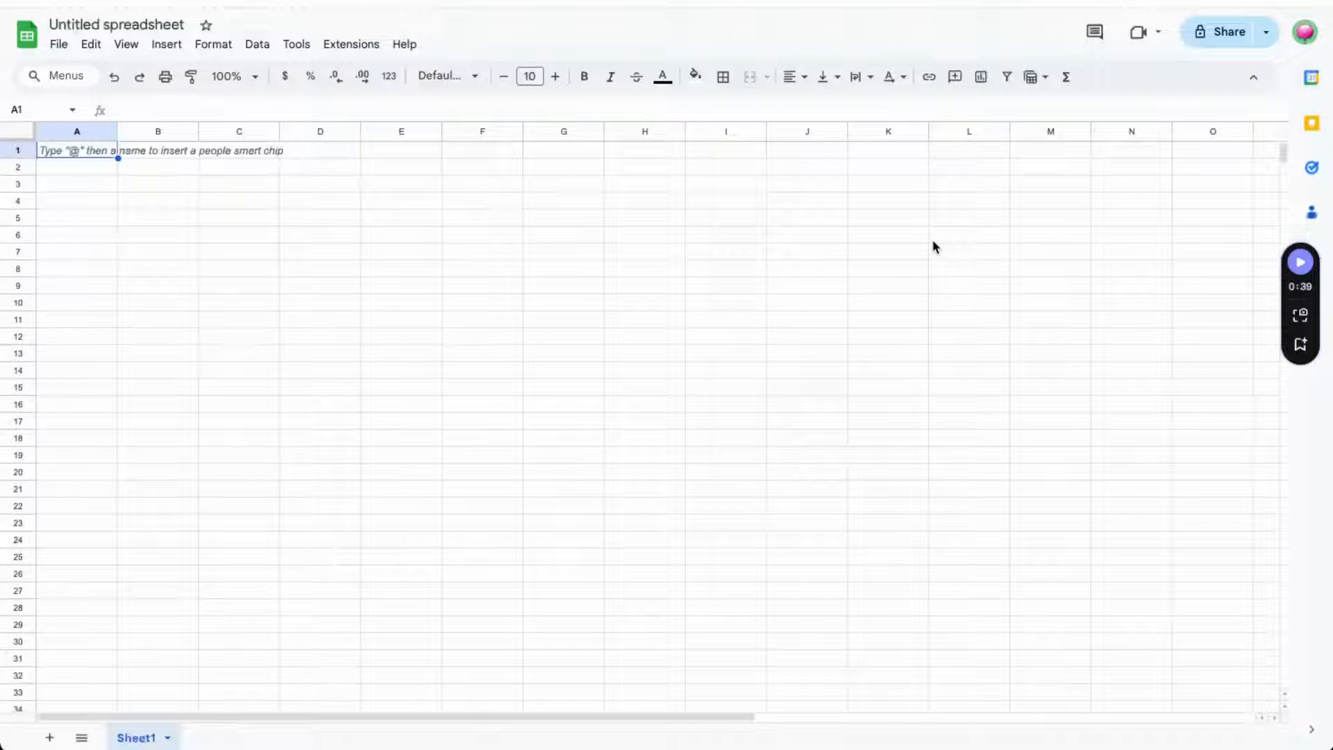
- Delete columns F through Z from the blank sheet
{"action": "left_click", "coordinate": [480, 131]}
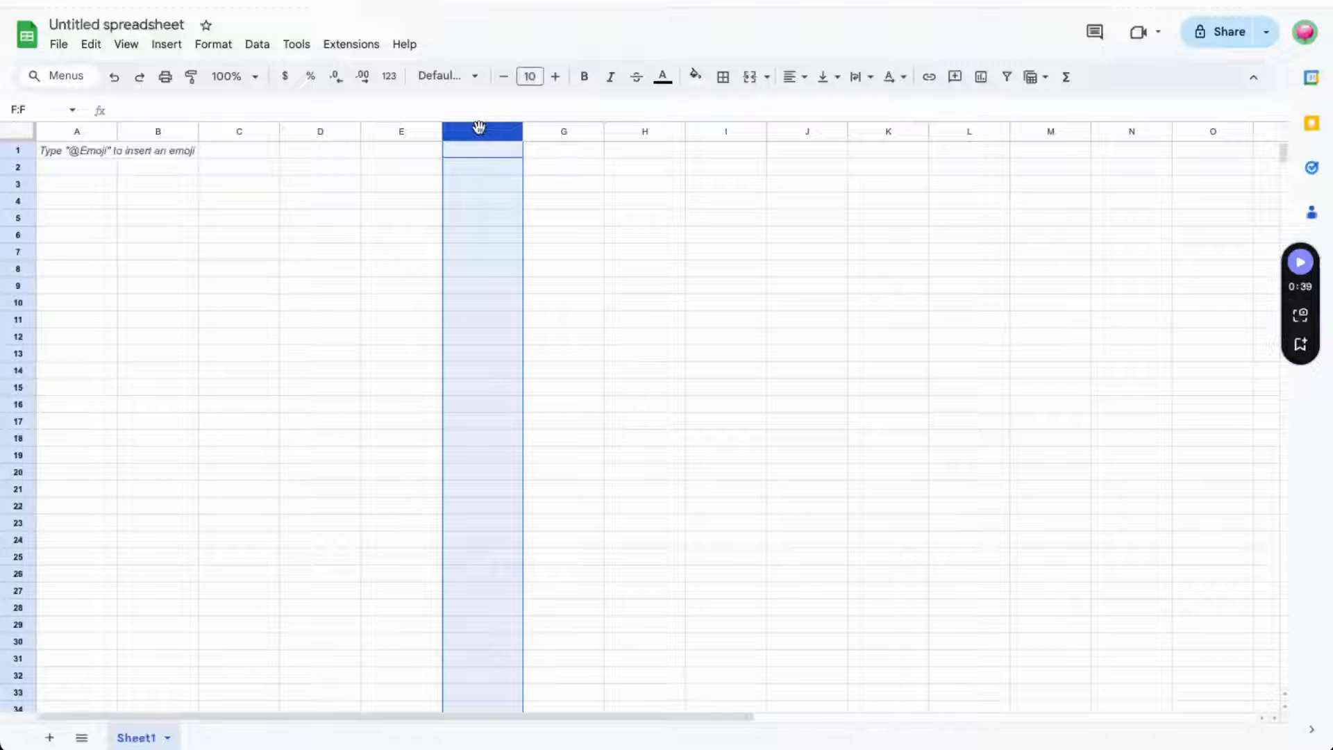
{"action": "key", "text": "ctrl+shift+Right"}
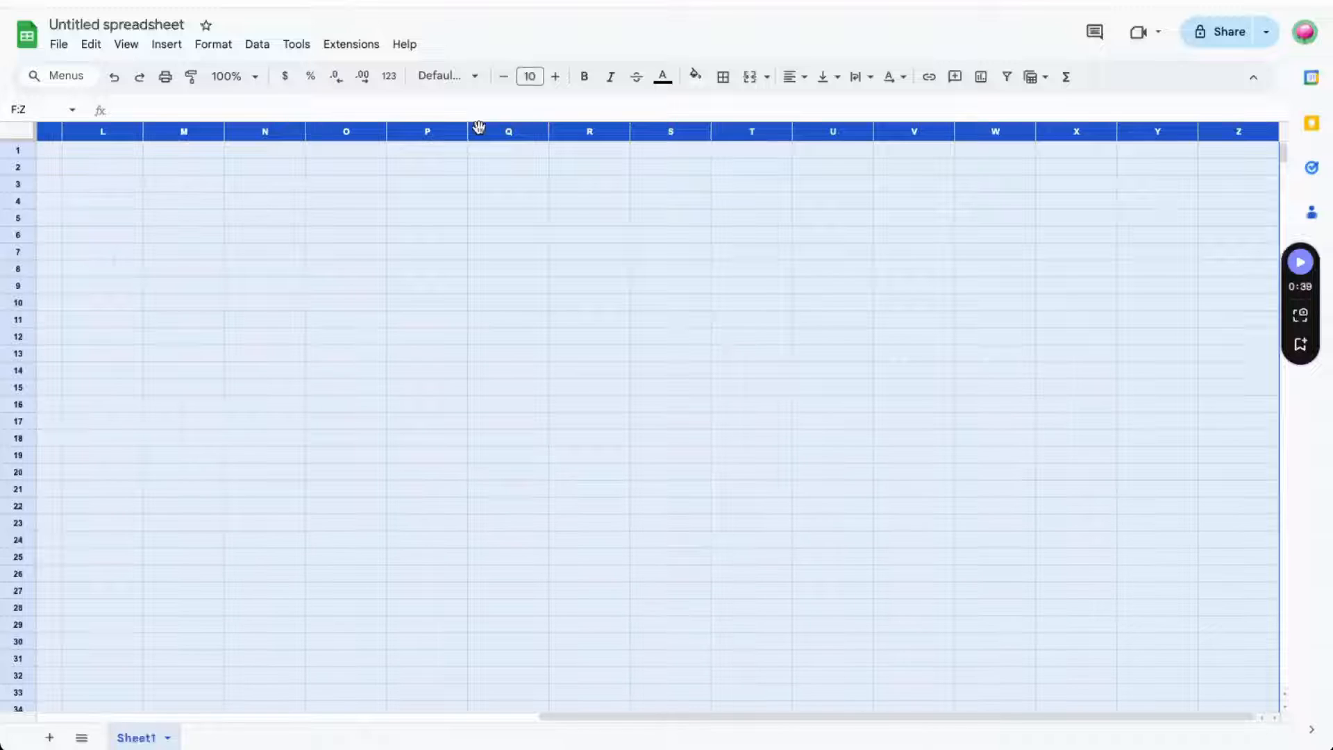
{"action": "right_click", "coordinate": [561, 294]}
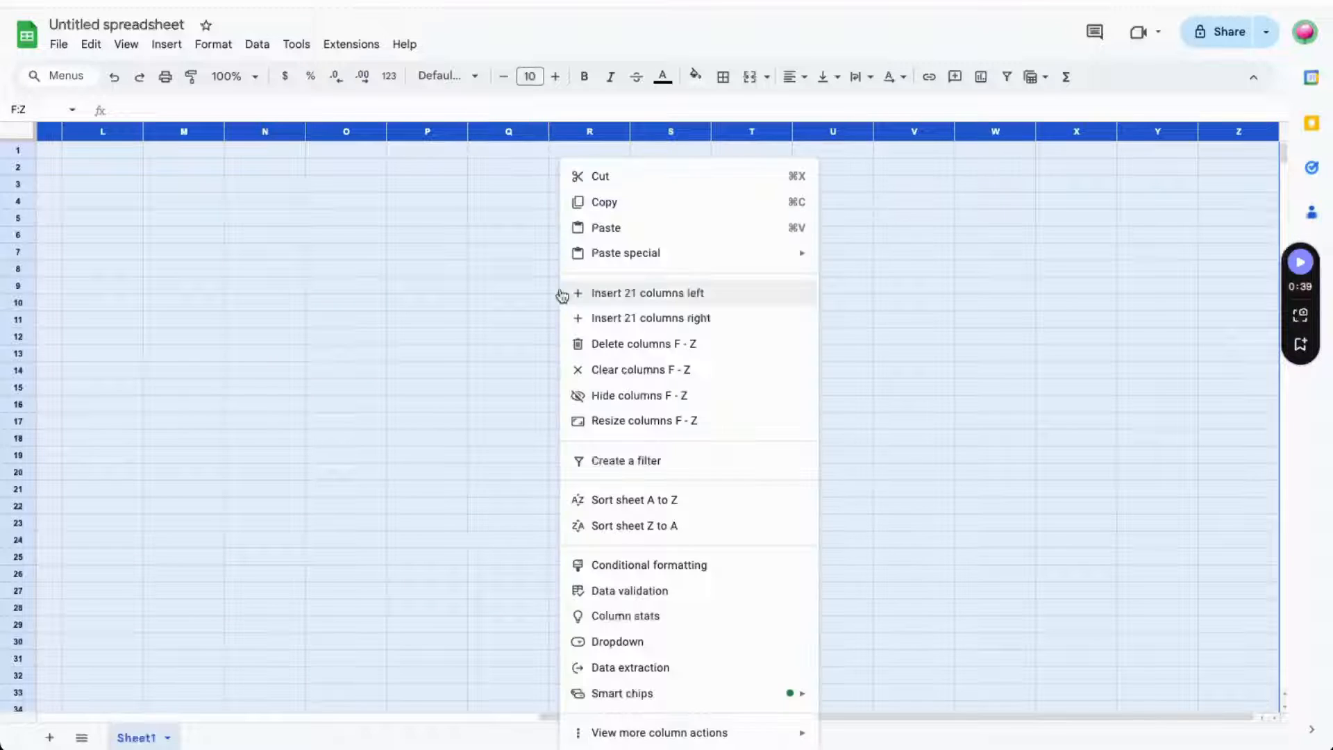
{"action": "left_click", "coordinate": [625, 345]}
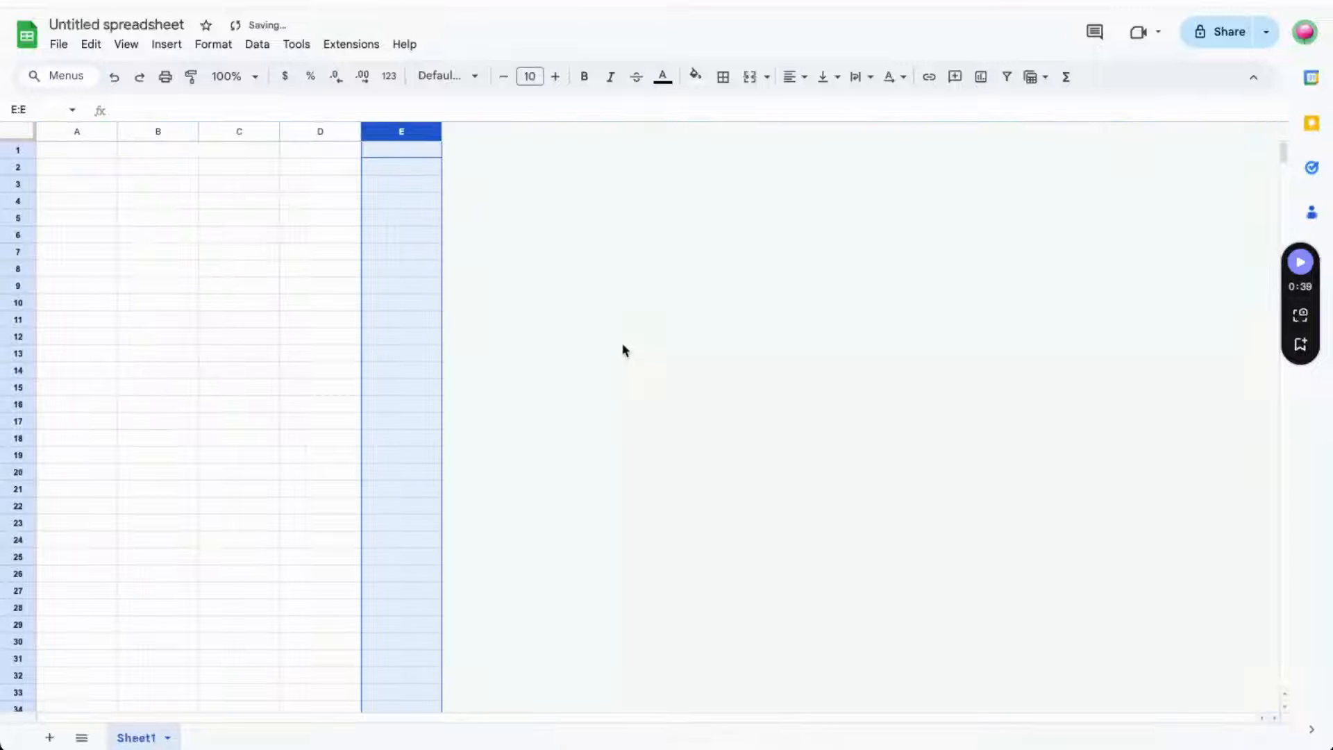
- Set the width of columns A through E to 250 pixels
{"action": "left_click", "coordinate": [54, 128]}
{"action": "left_click_drag", "start_coordinate": [54, 127], "coordinate": [401, 153]}
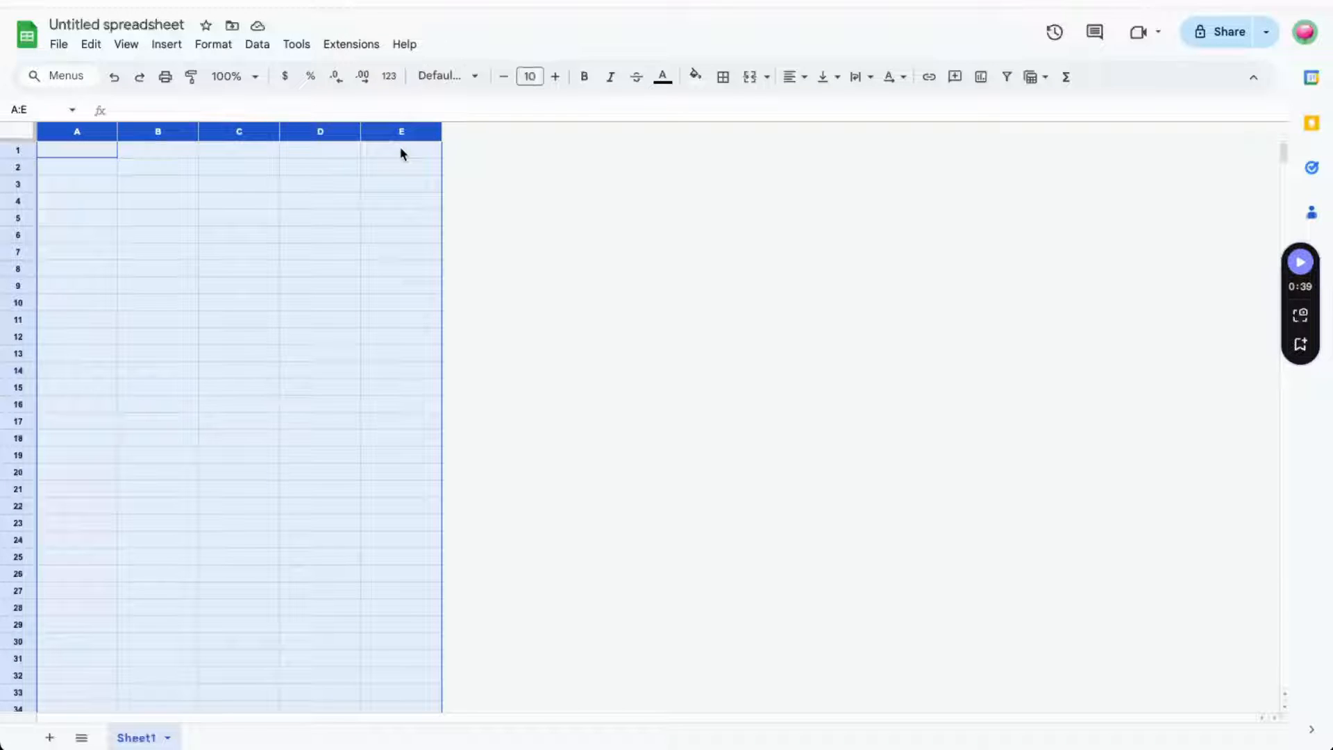
{"action": "right_click", "coordinate": [401, 152]}
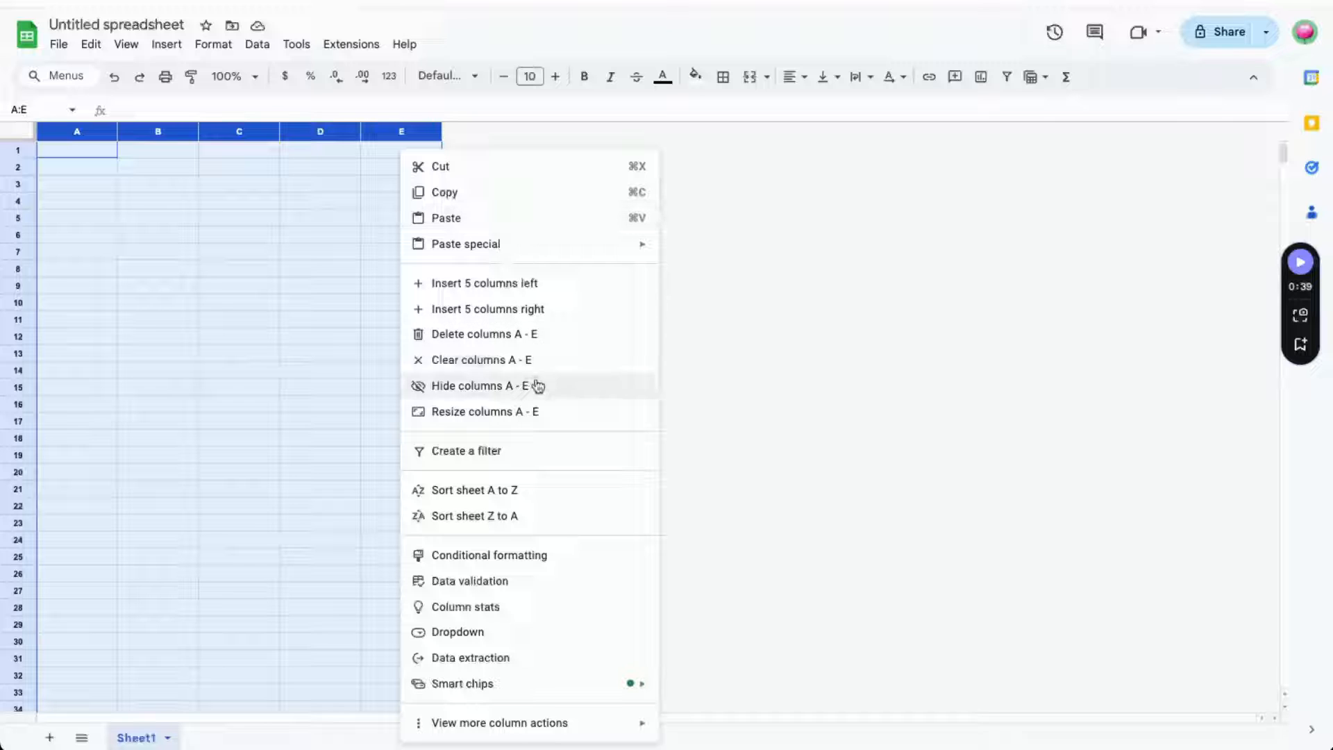
{"action": "left_click", "coordinate": [530, 412]}
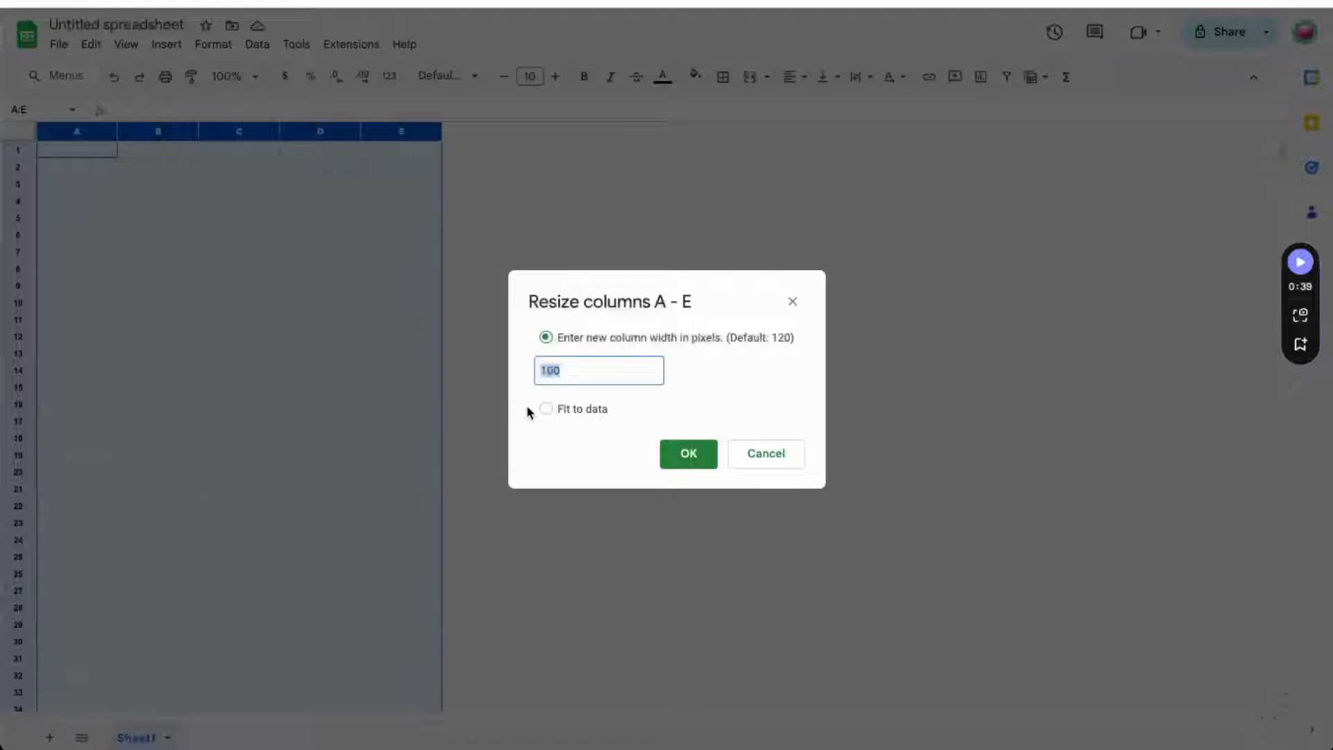
{"action": "type", "text": "250"}
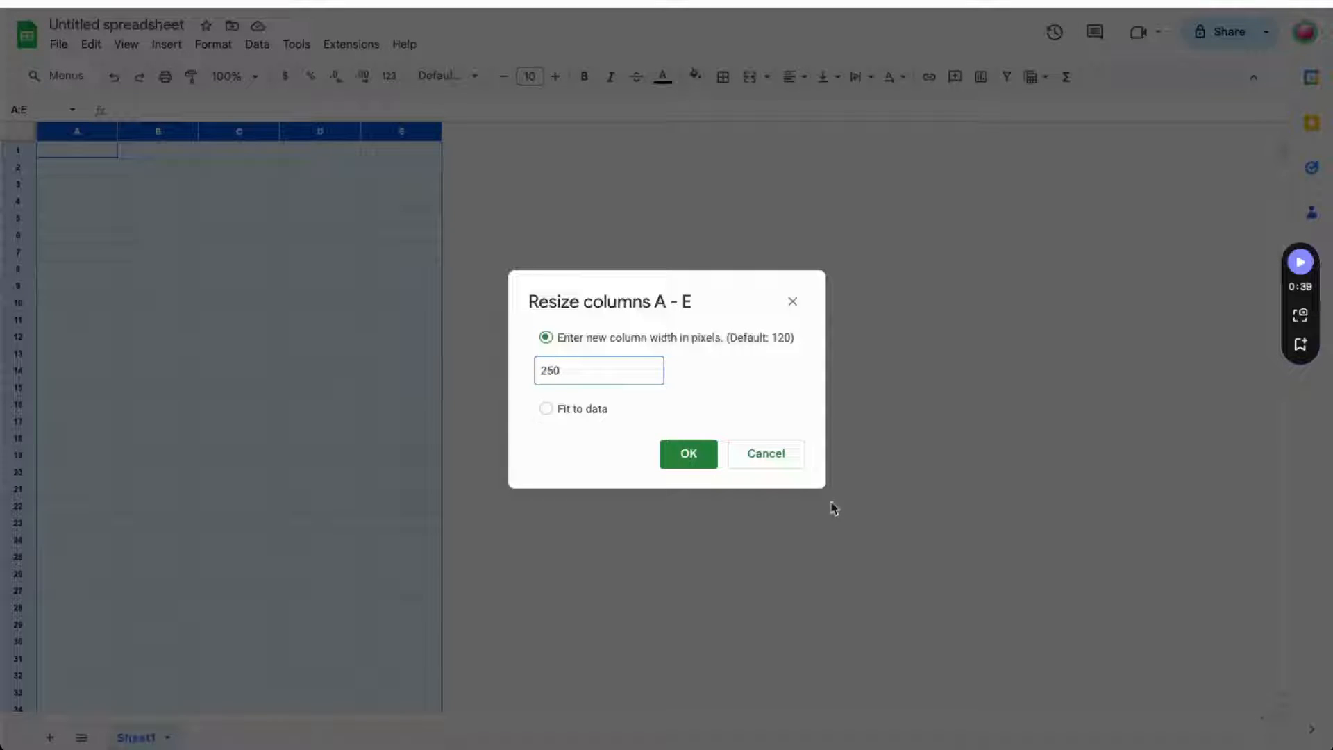
{"action": "left_click", "coordinate": [683, 458]}
- Merge all cells of row 1 across columns A to E into one header cell
{"action": "left_click", "coordinate": [75, 152]}
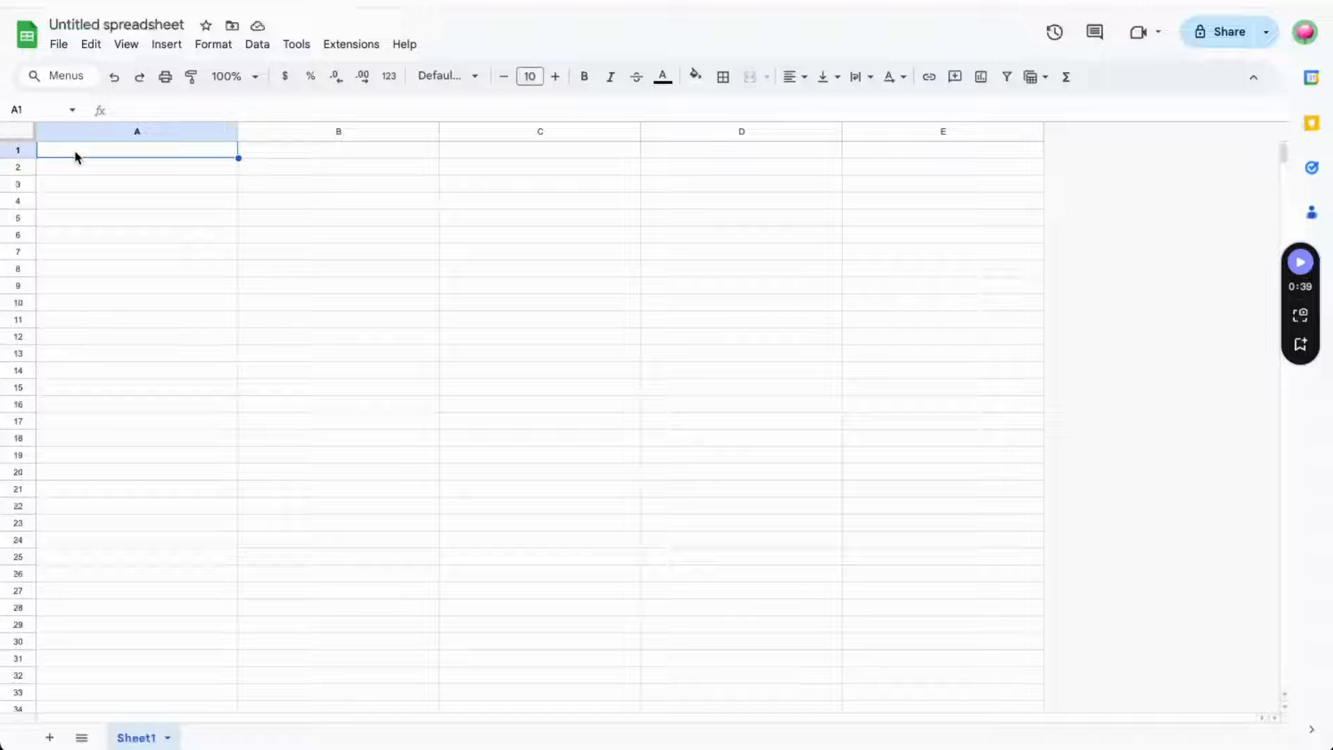
{"action": "left_click", "coordinate": [17, 151]}
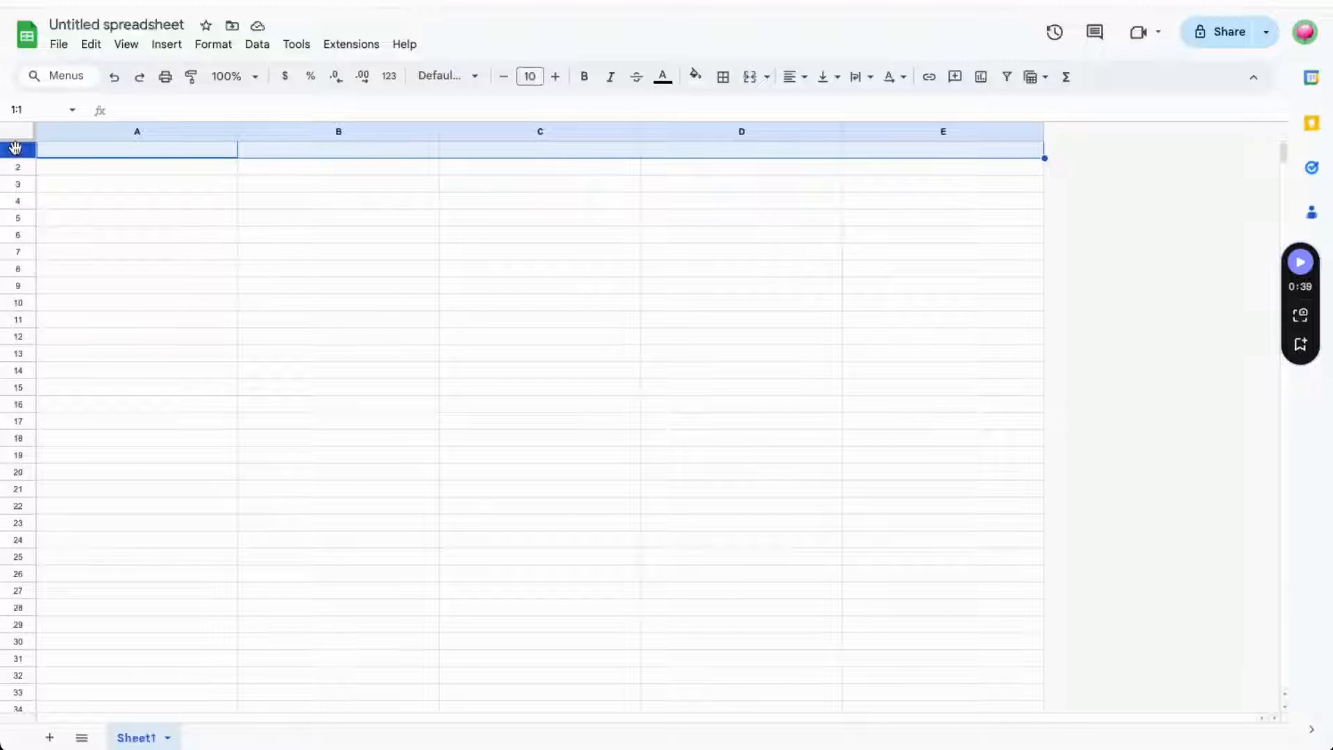
{"action": "left_click", "coordinate": [66, 75]}
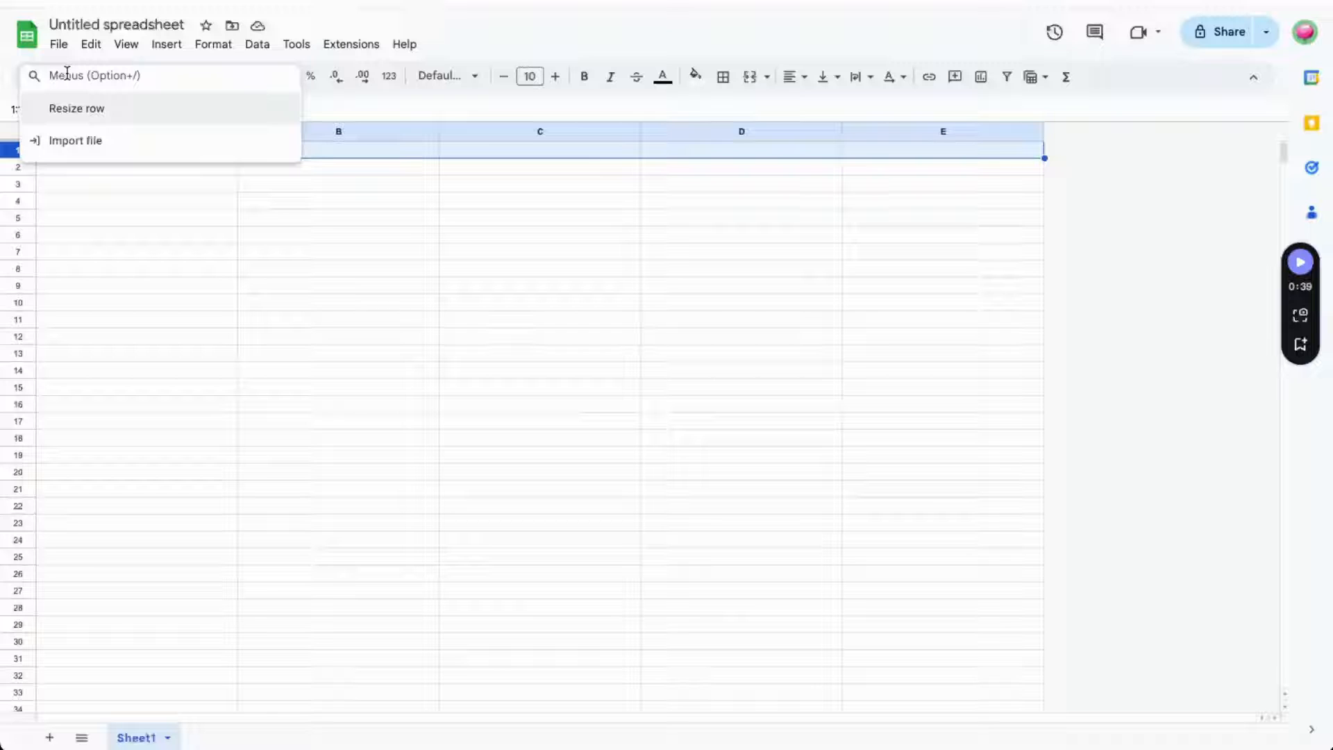
{"action": "type", "text": "merge"}
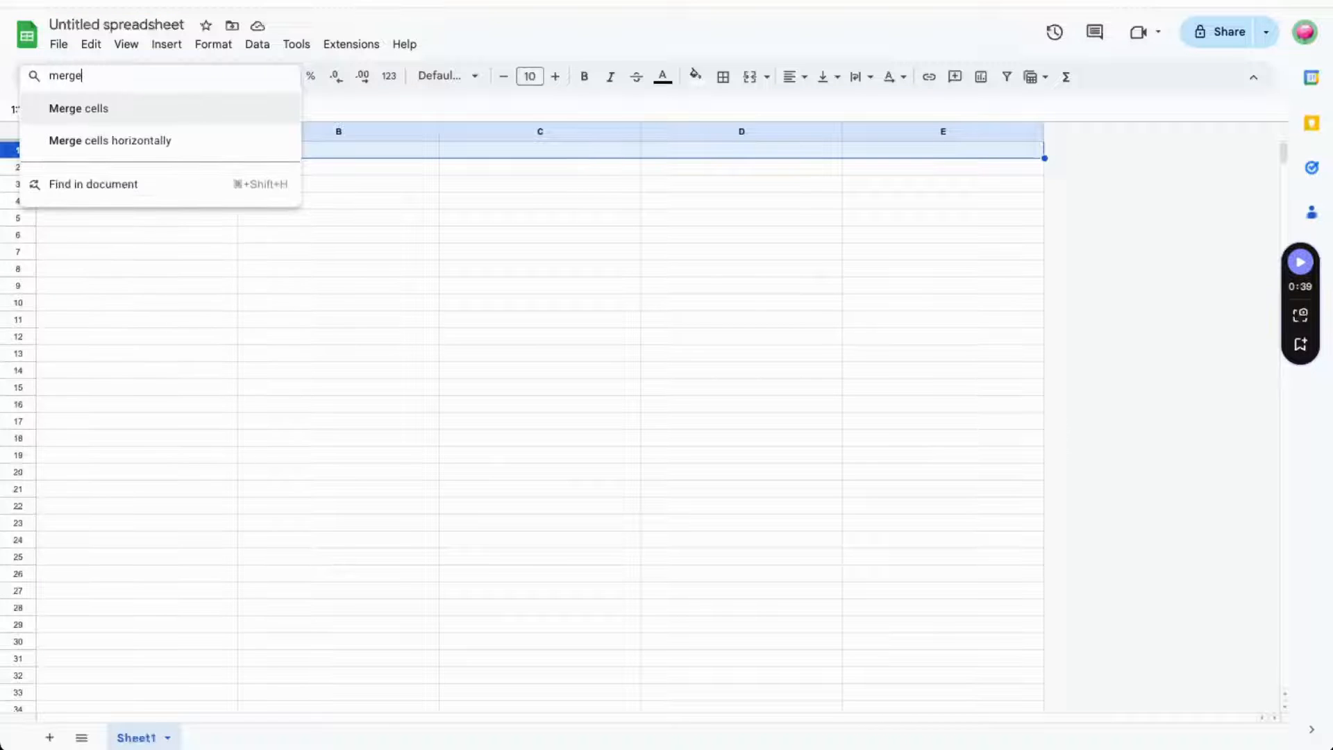
{"action": "left_click", "coordinate": [99, 111]}
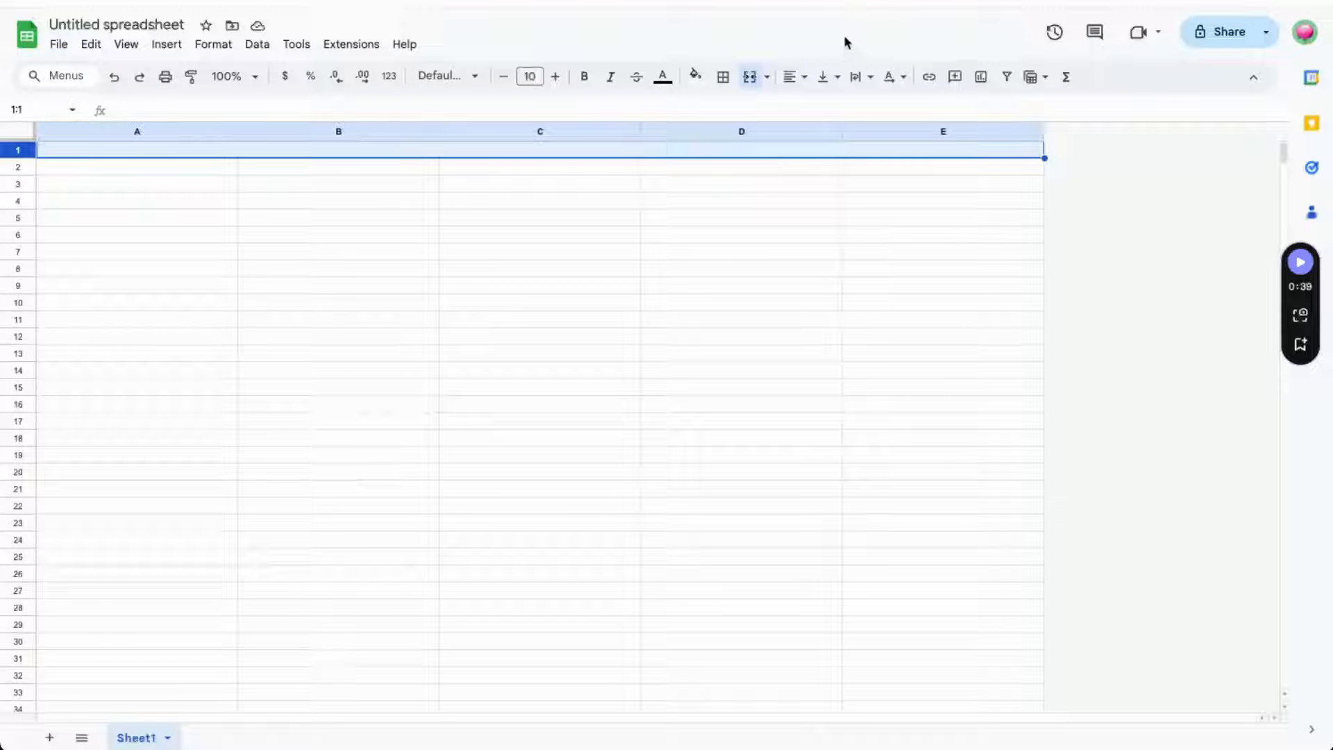
- Set the height of the merged row 1 to 175 pixels
{"action": "right_click", "coordinate": [719, 155]}
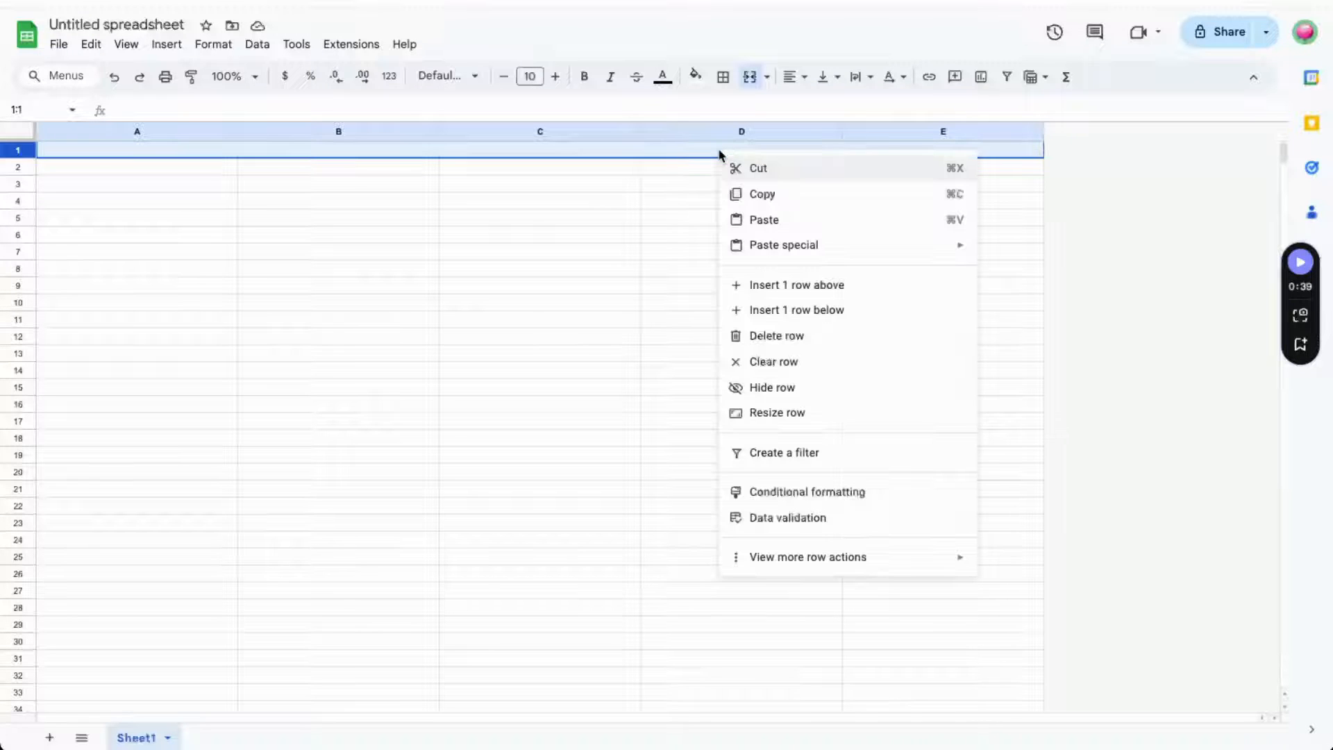
{"action": "left_click", "coordinate": [783, 411]}
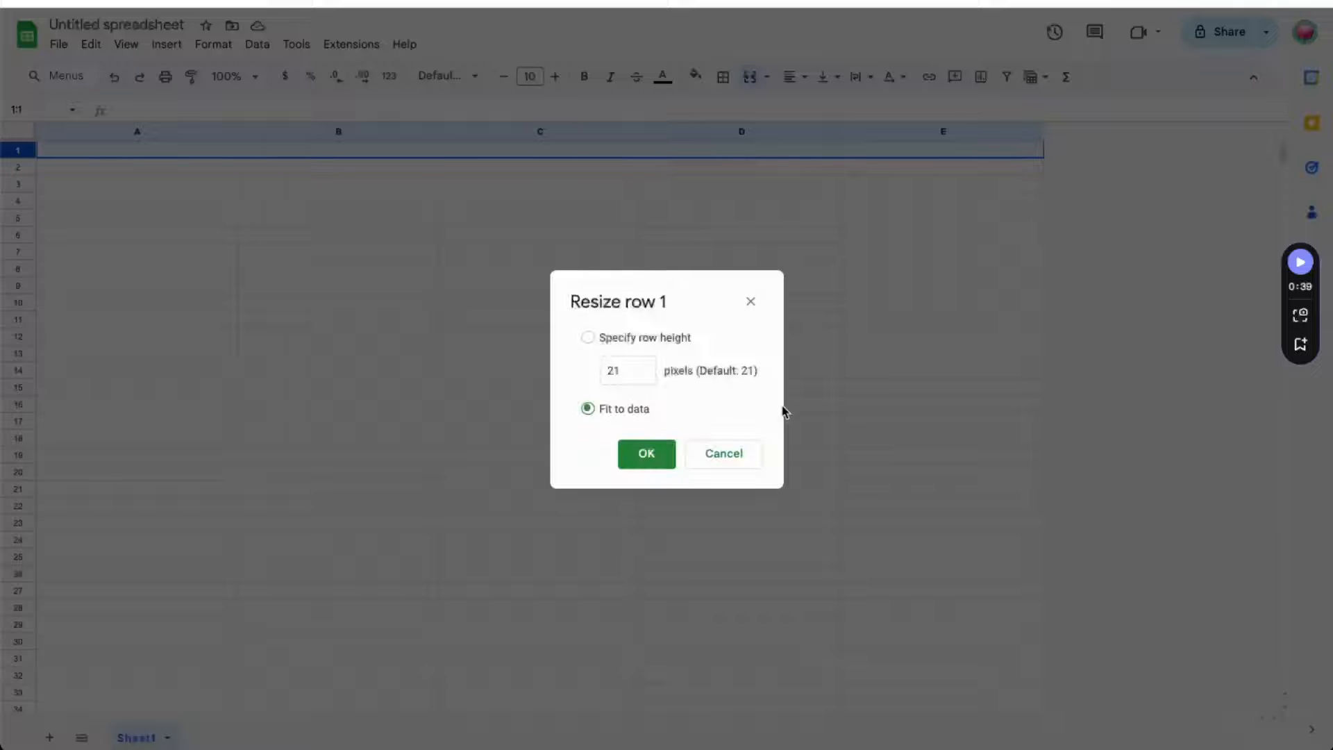
{"action": "left_click", "coordinate": [631, 370]}
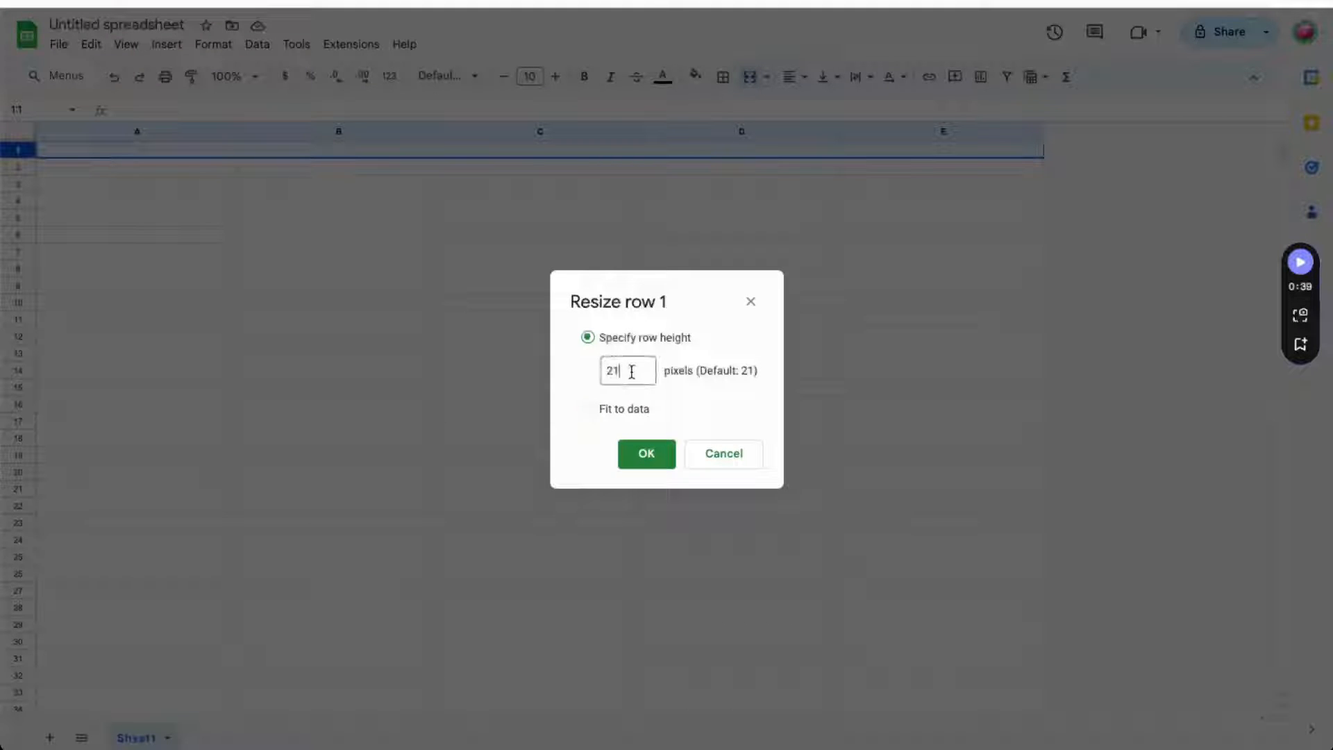
{"action": "left_click_drag", "start_coordinate": [631, 370], "coordinate": [591, 375]}
{"action": "type", "text": "175"}
{"action": "left_click", "coordinate": [665, 461]}
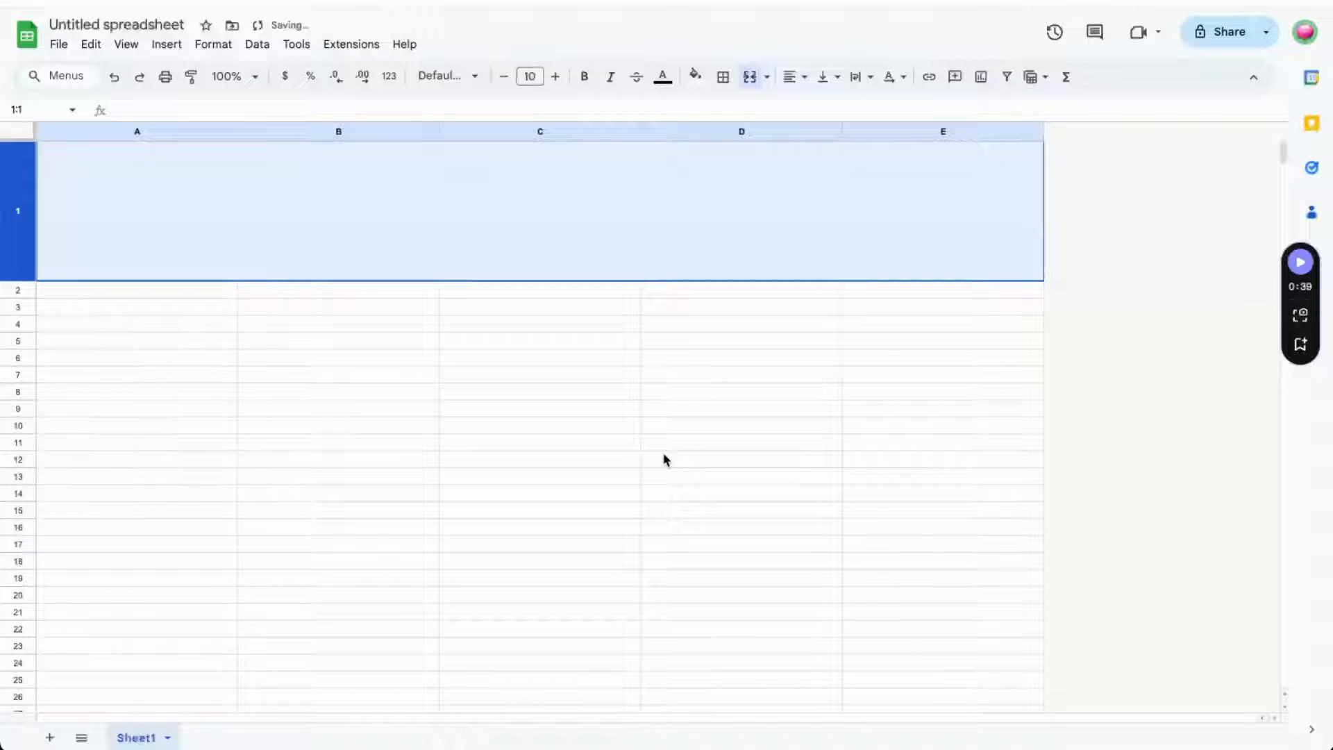
{"action": "left_click", "coordinate": [665, 461]}
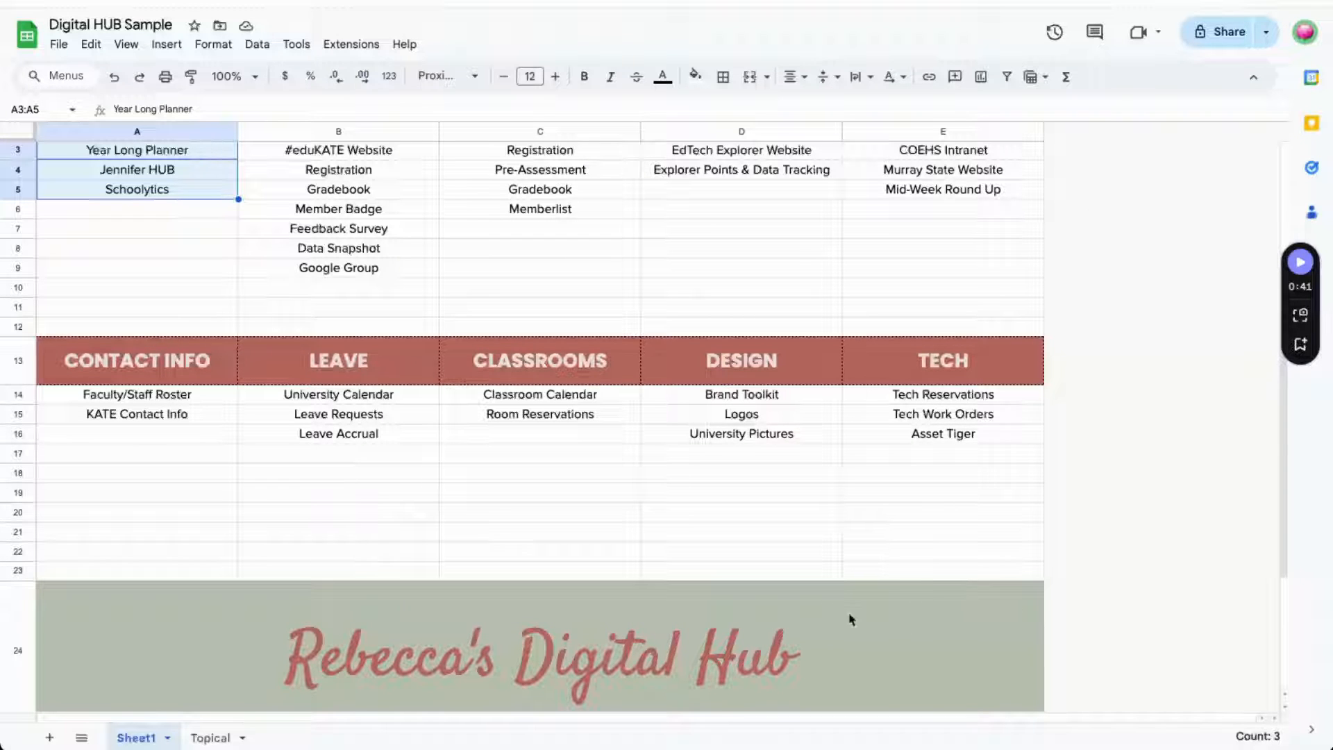
- Fill the merged header cell of the untitled spreadsheet with the custom colour #b8bfad
{"action": "scroll", "coordinate": [972, 652], "scroll_direction": "up", "scroll_amount": 1}
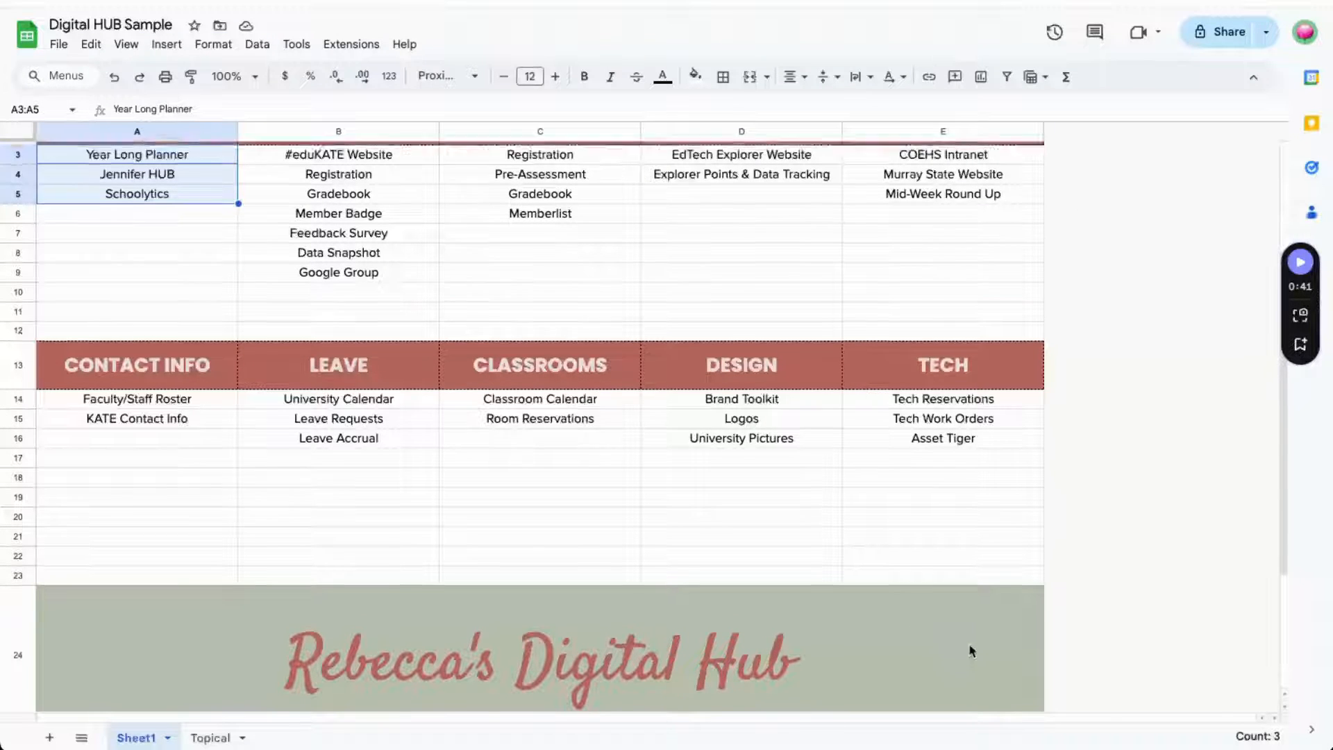
{"action": "scroll", "coordinate": [972, 651], "scroll_direction": "up", "scroll_amount": 3}
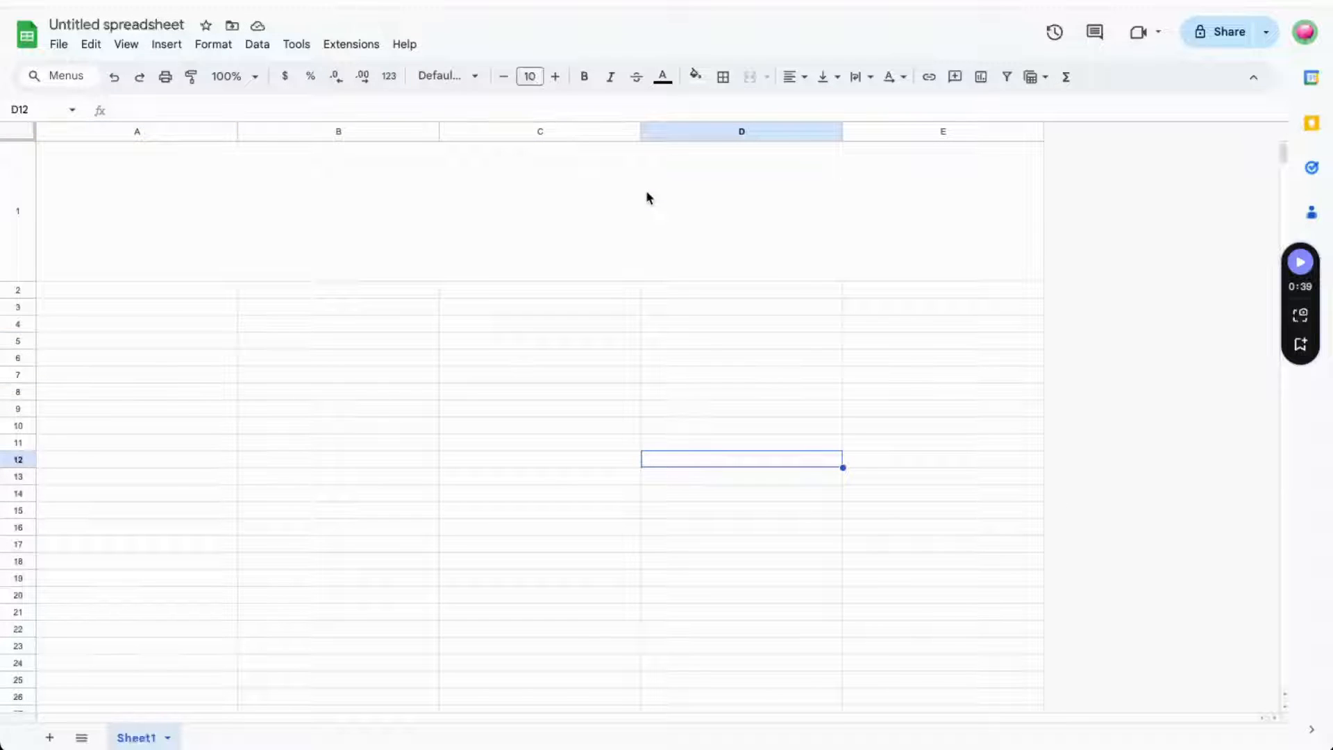
{"action": "left_click", "coordinate": [646, 198]}
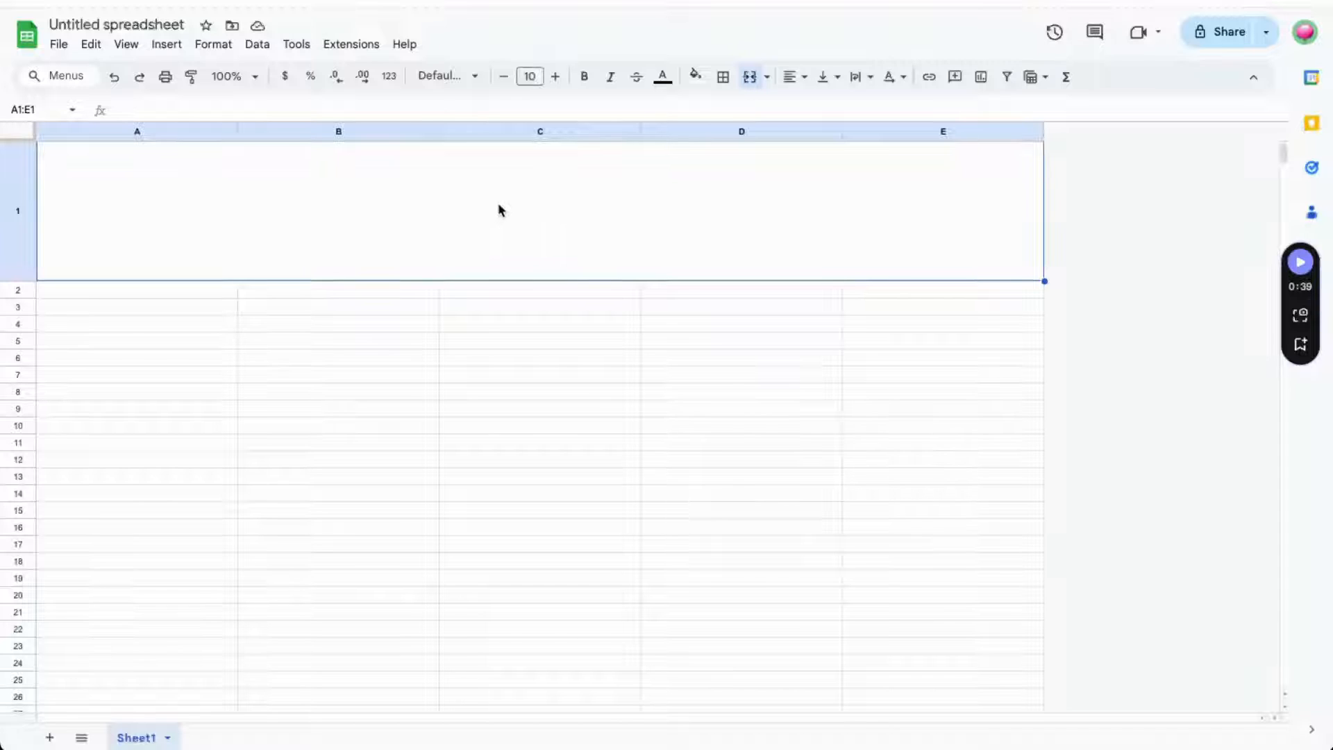
{"action": "left_click", "coordinate": [696, 77]}
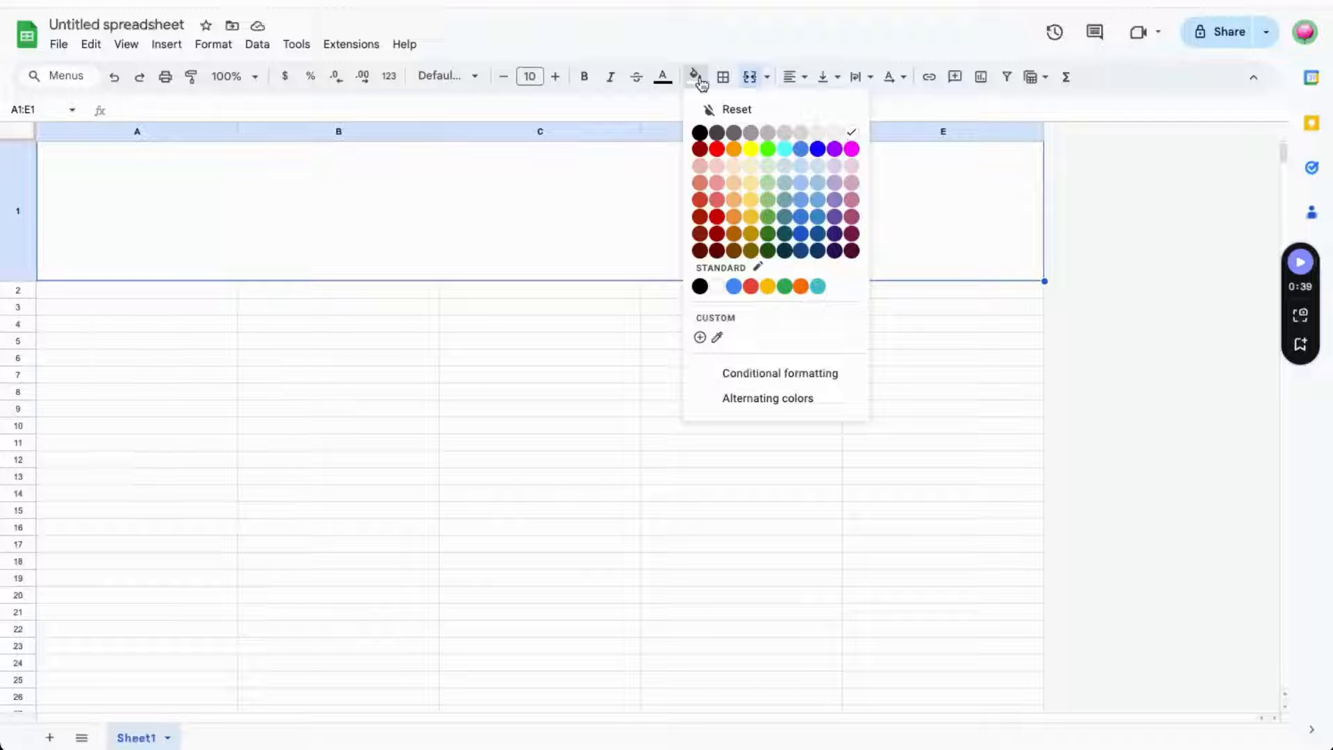
{"action": "left_click", "coordinate": [700, 339]}
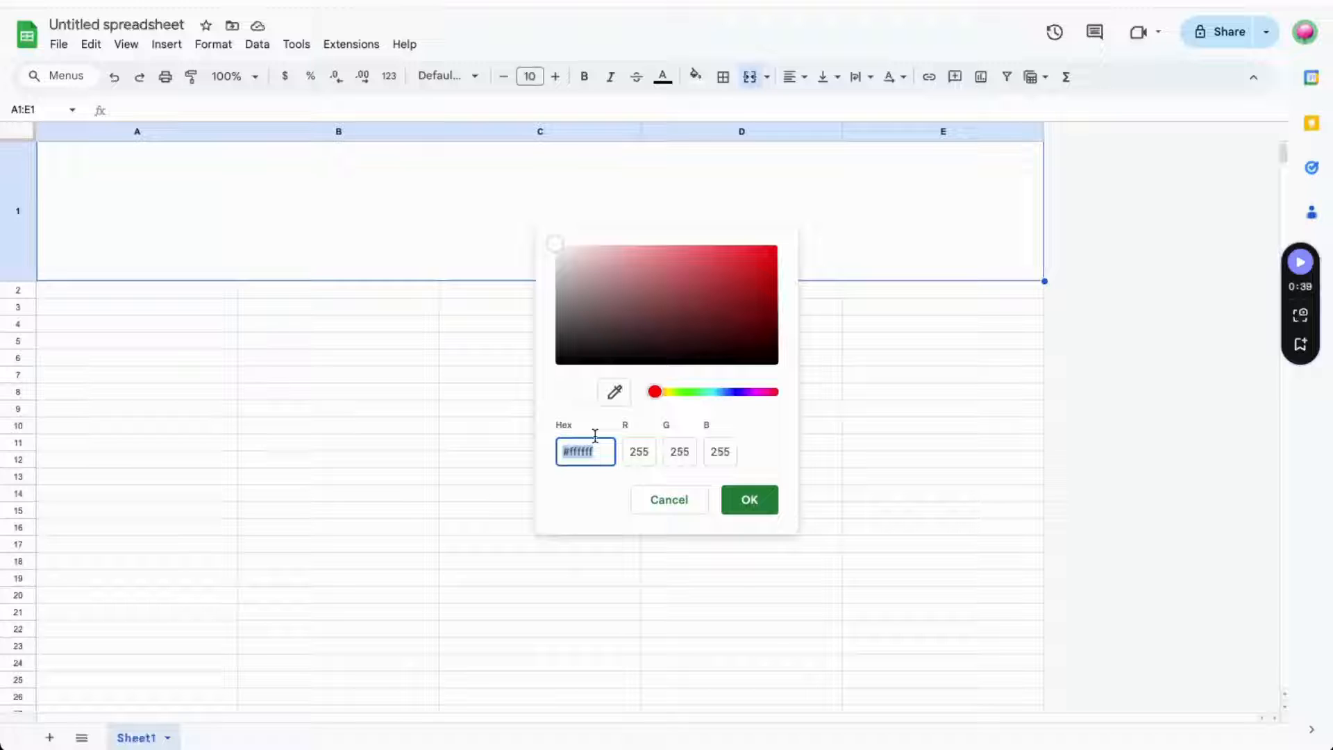
{"action": "key", "text": "BackSpace"}
{"action": "type", "text": "#b8bfa"}
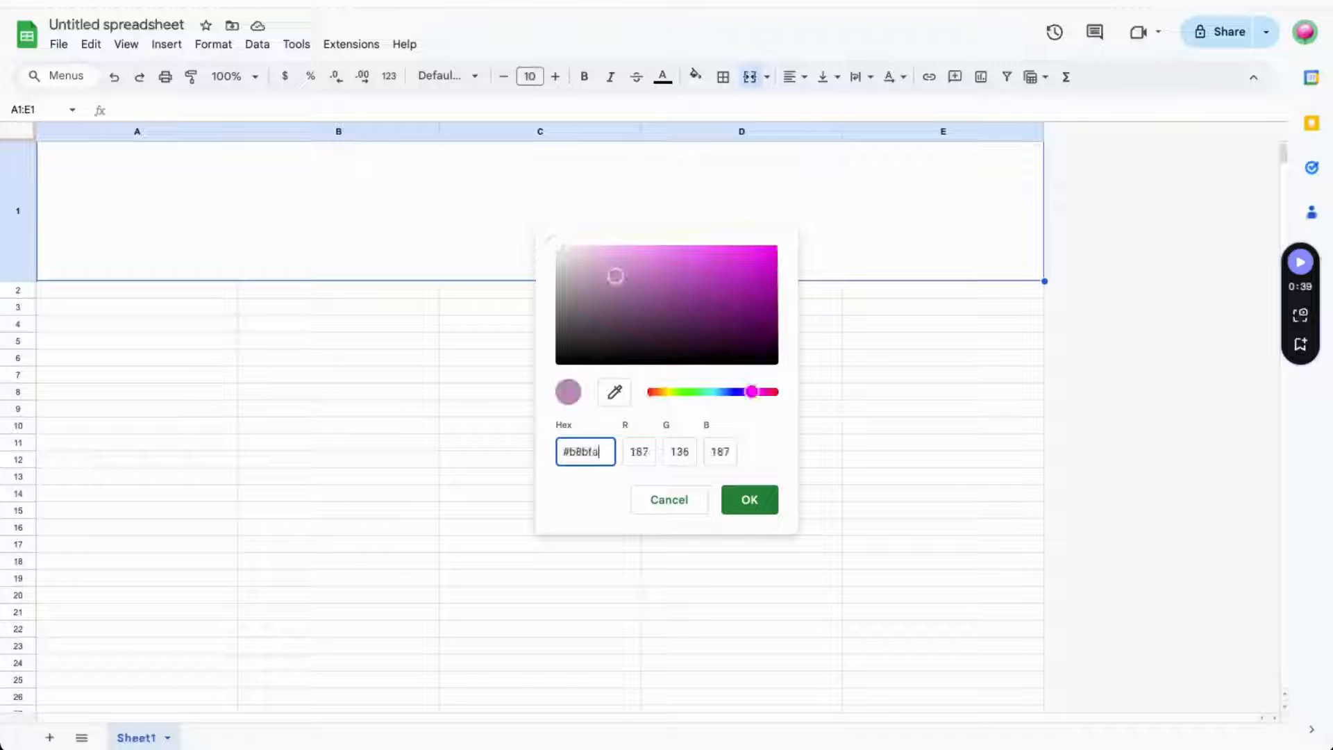
{"action": "type", "text": "d"}
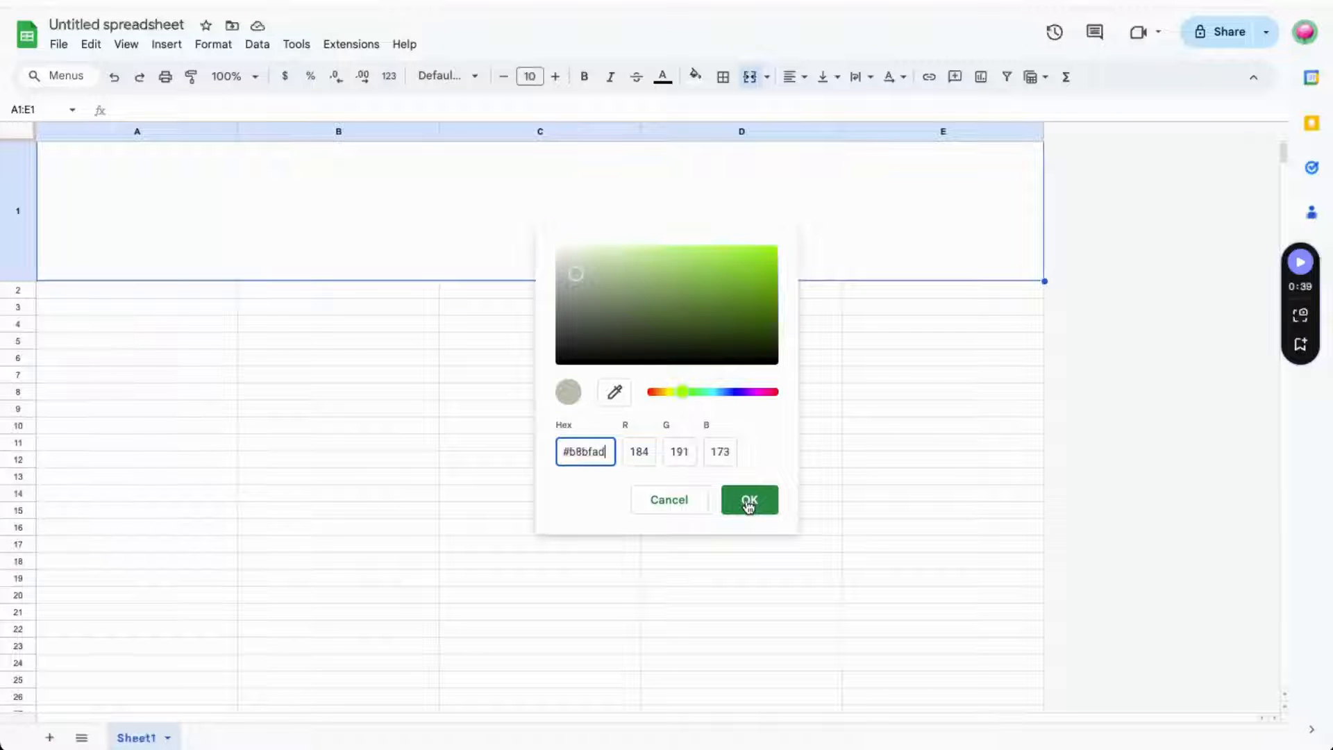
{"action": "left_click", "coordinate": [748, 502]}
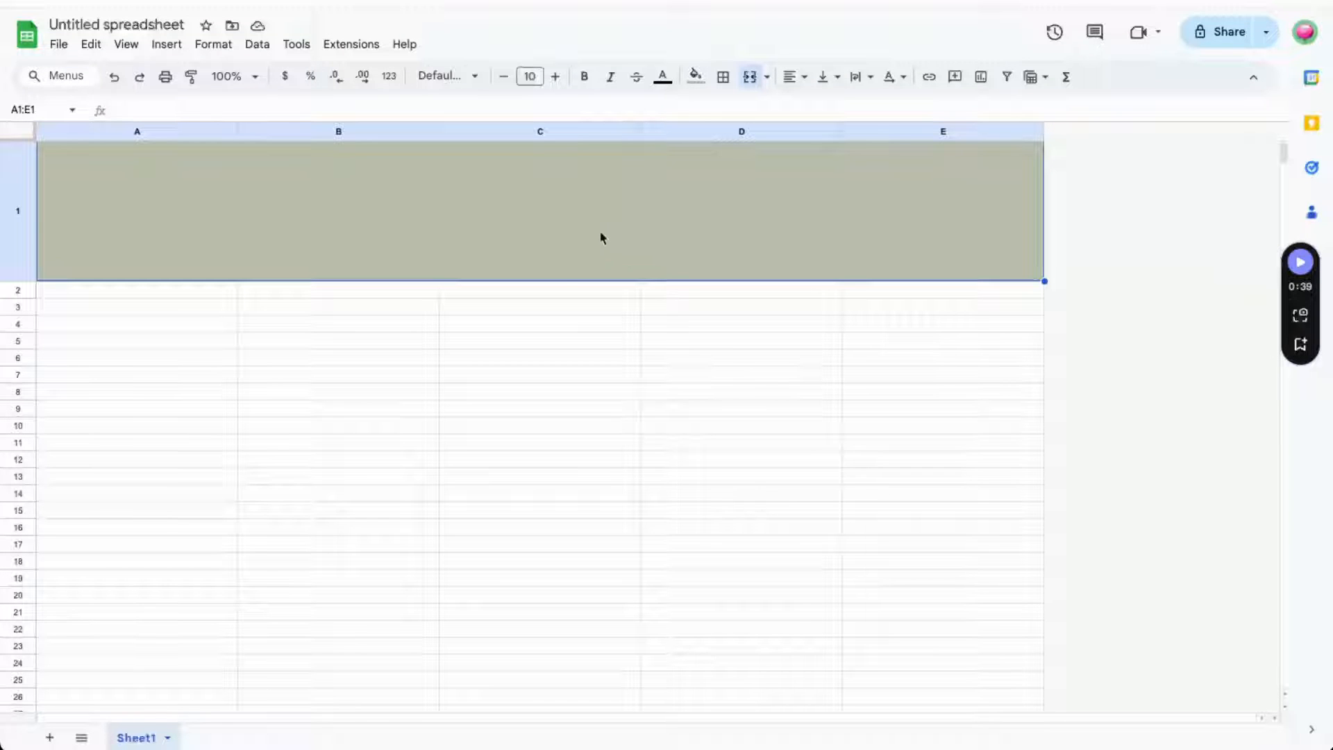
- Set the header cell's font to Satisfy at size 50
{"action": "left_click", "coordinate": [472, 76]}
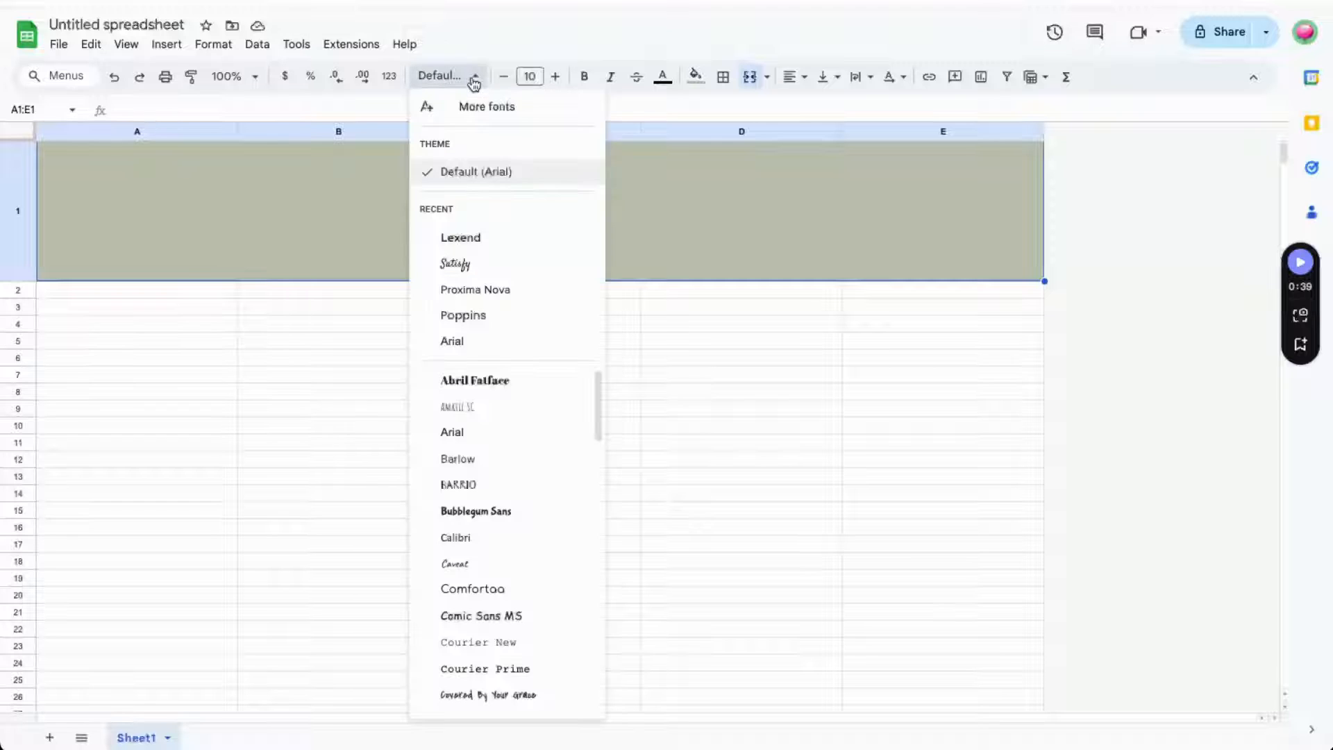
{"action": "left_click", "coordinate": [465, 265]}
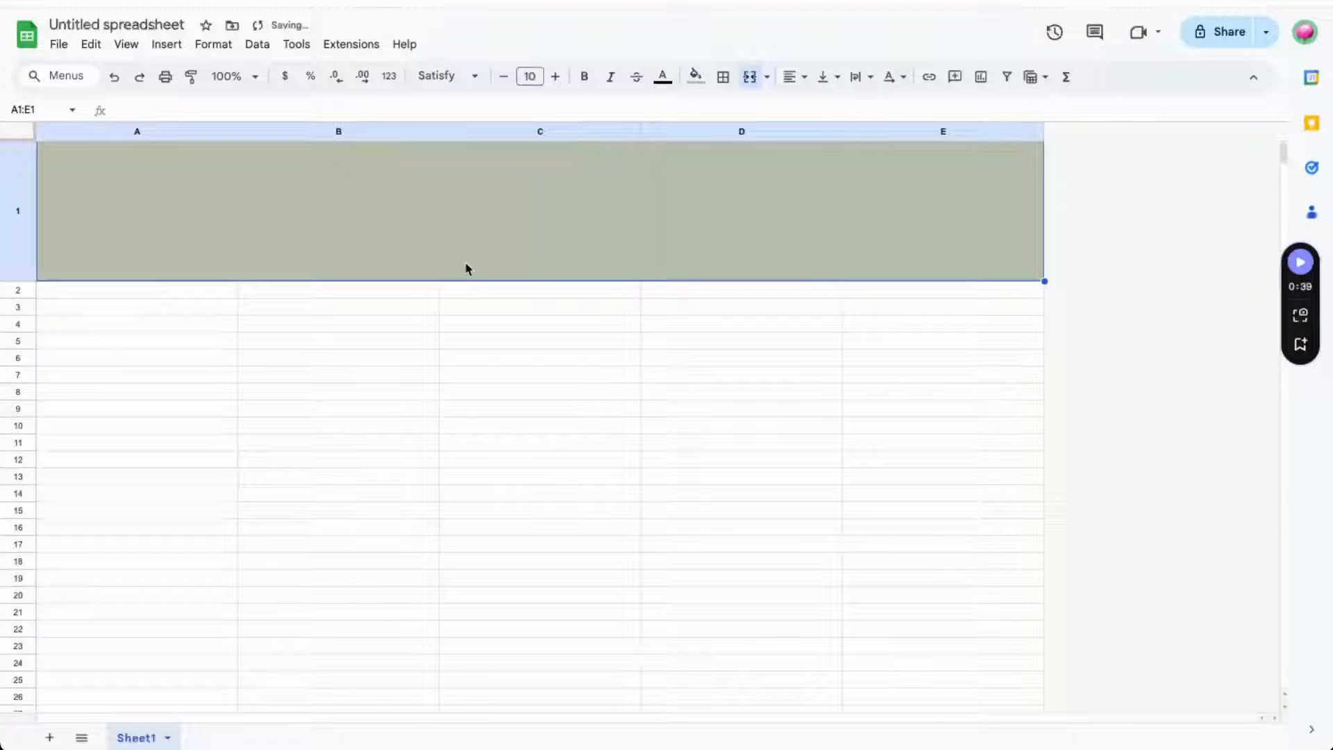
{"action": "left_click", "coordinate": [536, 77]}
{"action": "type", "text": "50"}
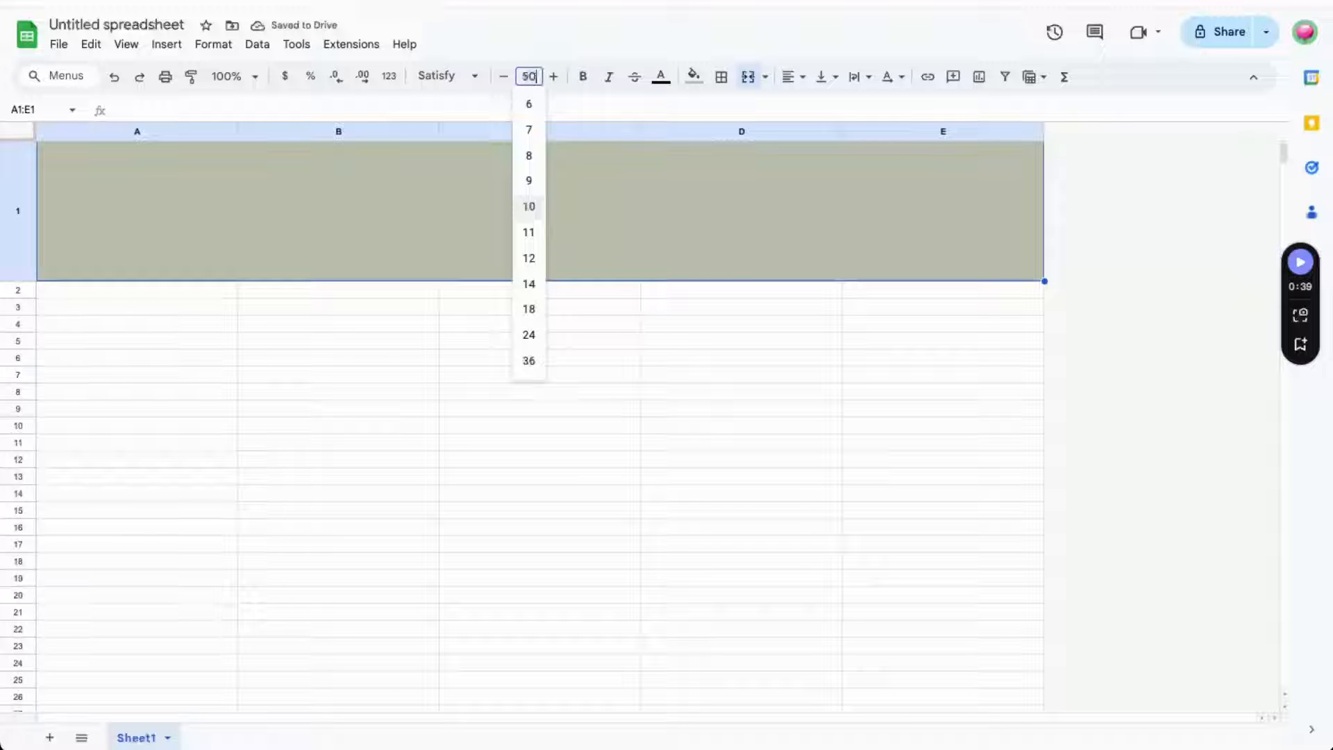
- Give the header cell the custom text colour #b4675e and enter the owner's first name followed by "'s HUB" as its title
{"action": "left_click", "coordinate": [662, 77]}
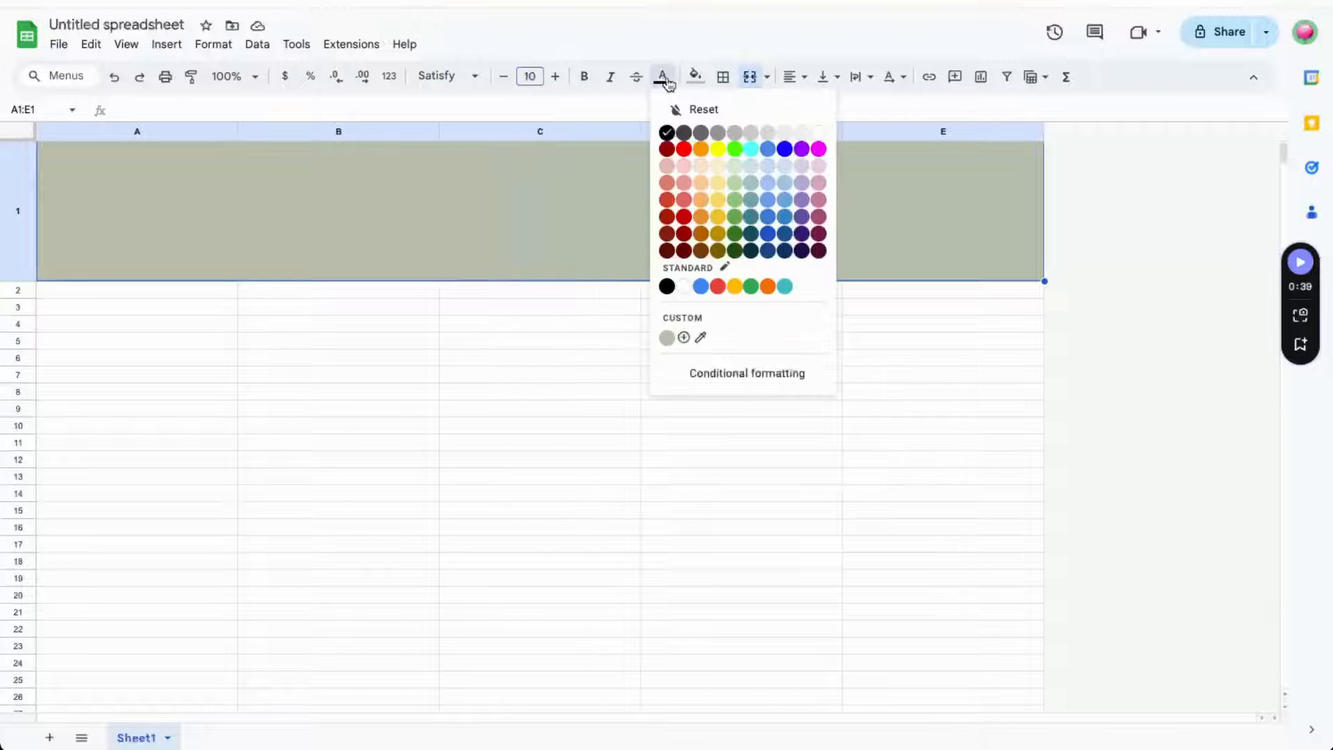
{"action": "left_click", "coordinate": [684, 338]}
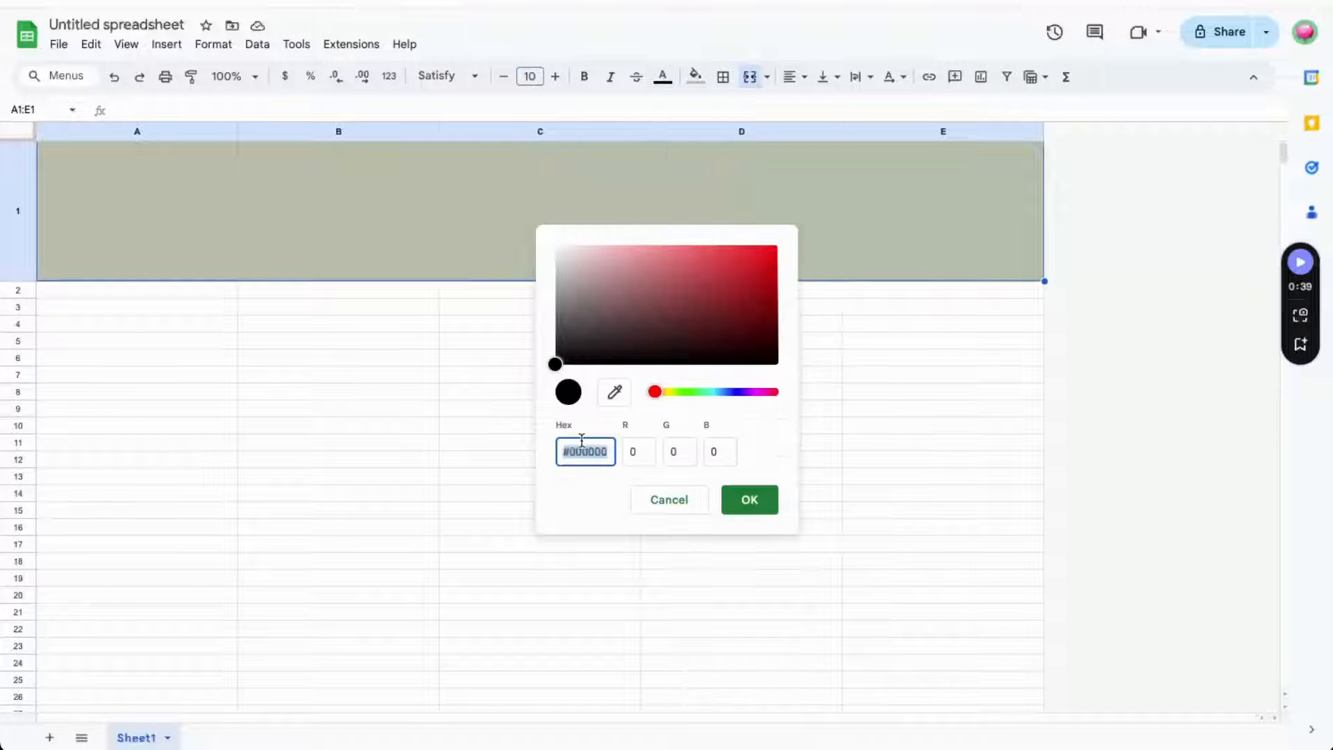
{"action": "type", "text": "#b4675e"}
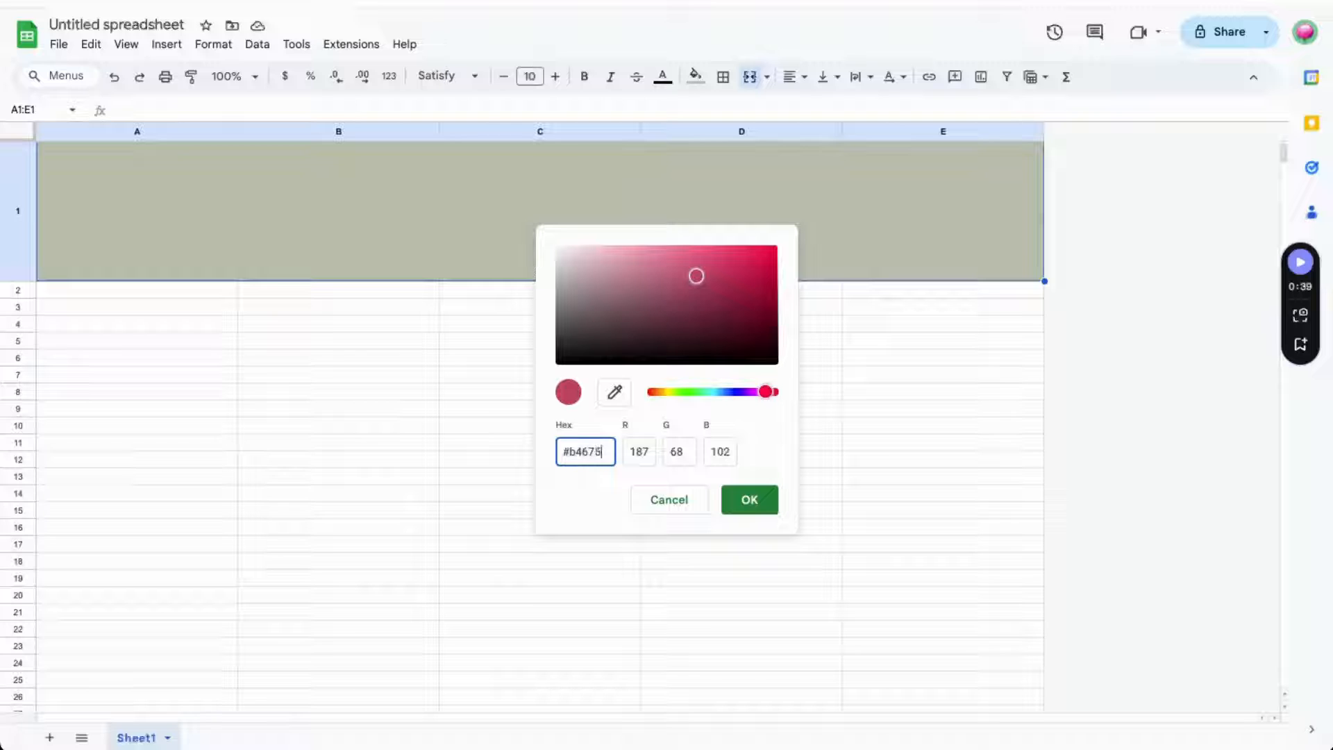
{"action": "left_click", "coordinate": [761, 514]}
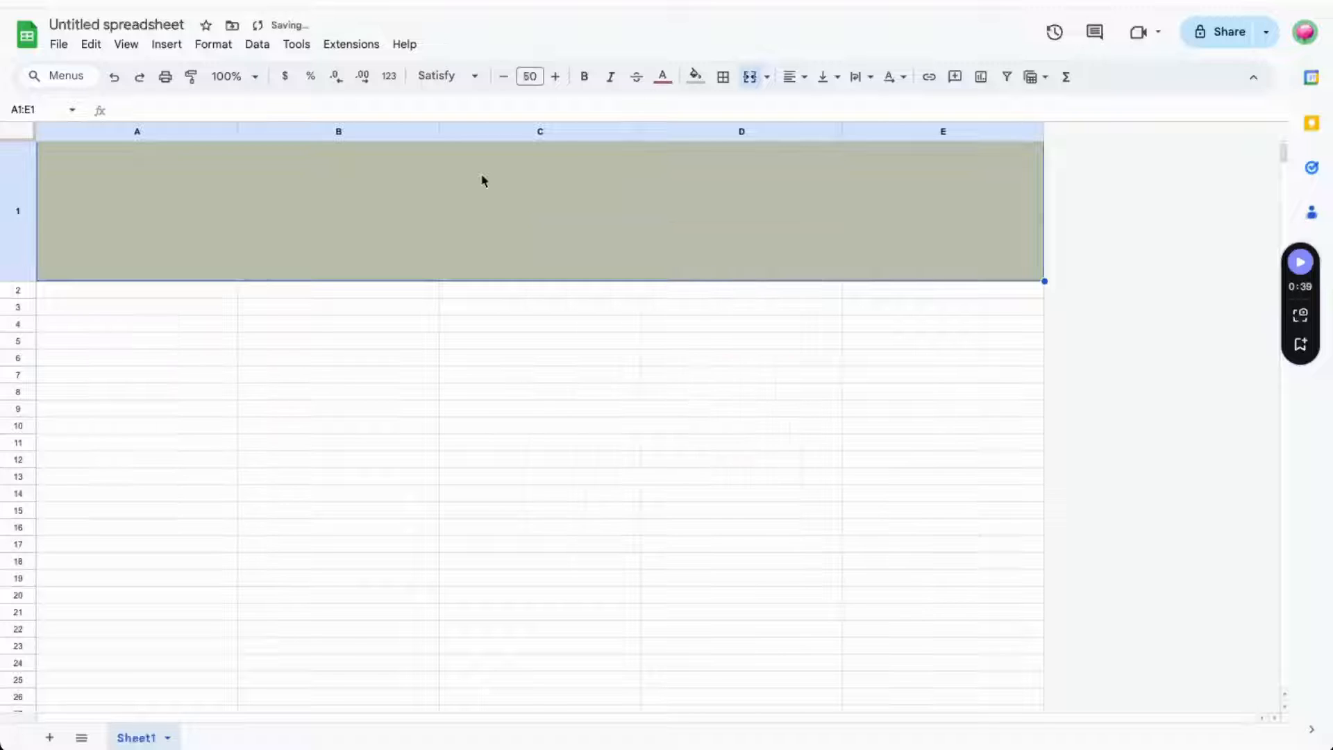
{"action": "type", "text": "Rebecca"}
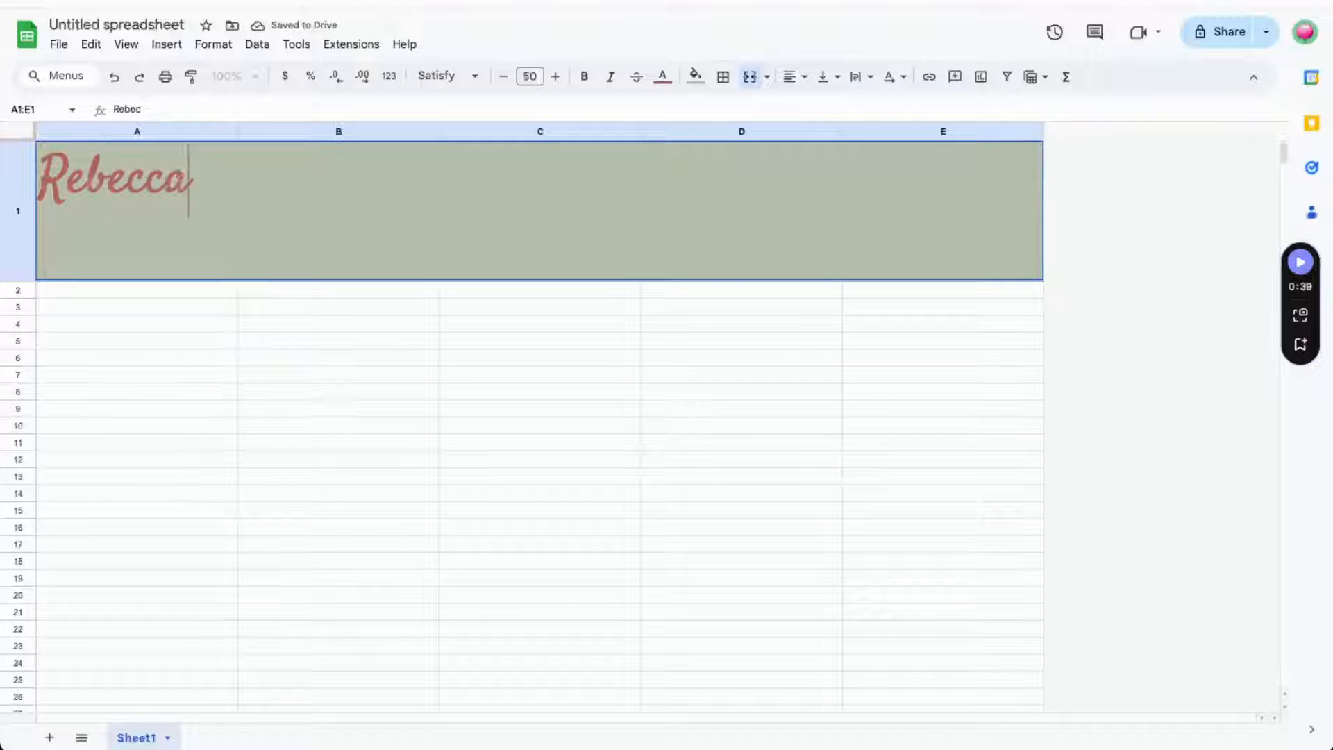
{"action": "type", "text": "'s HUB"}
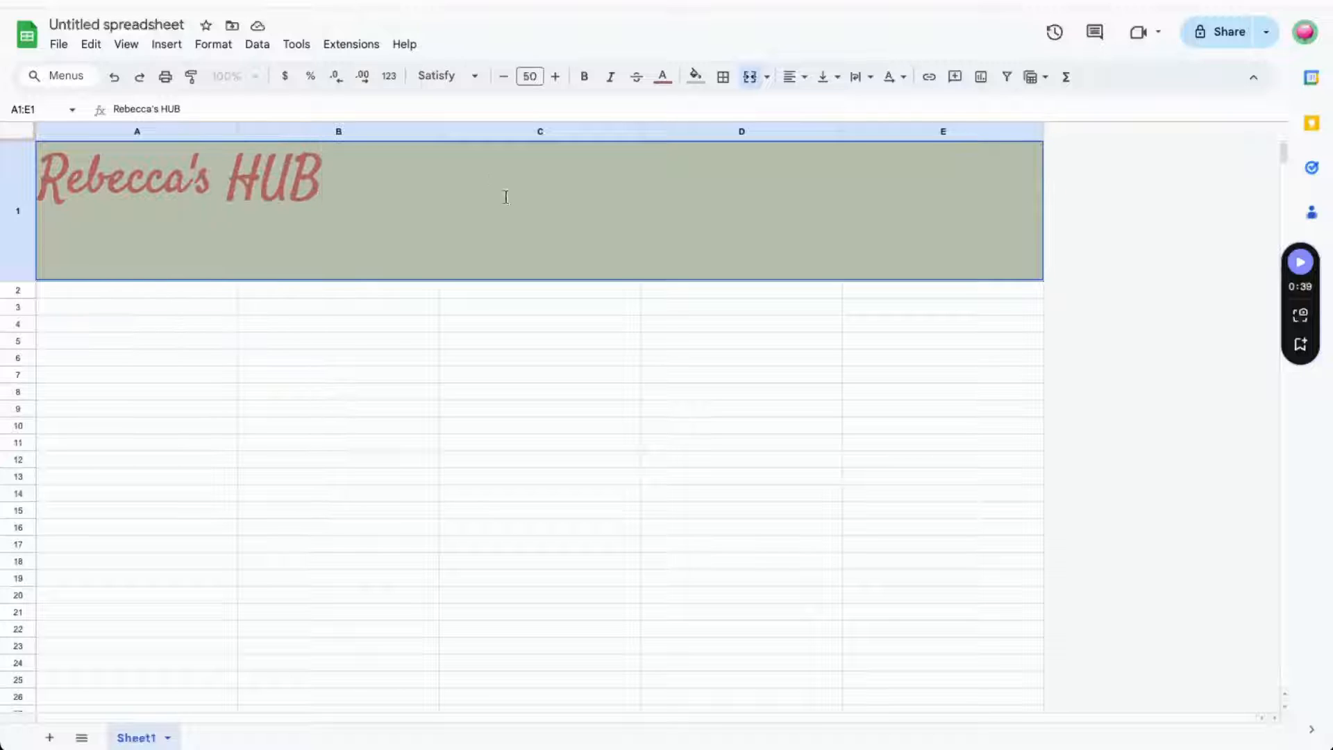
- Centre the header title both horizontally and vertically within the merged header cell
{"action": "left_click", "coordinate": [788, 75]}
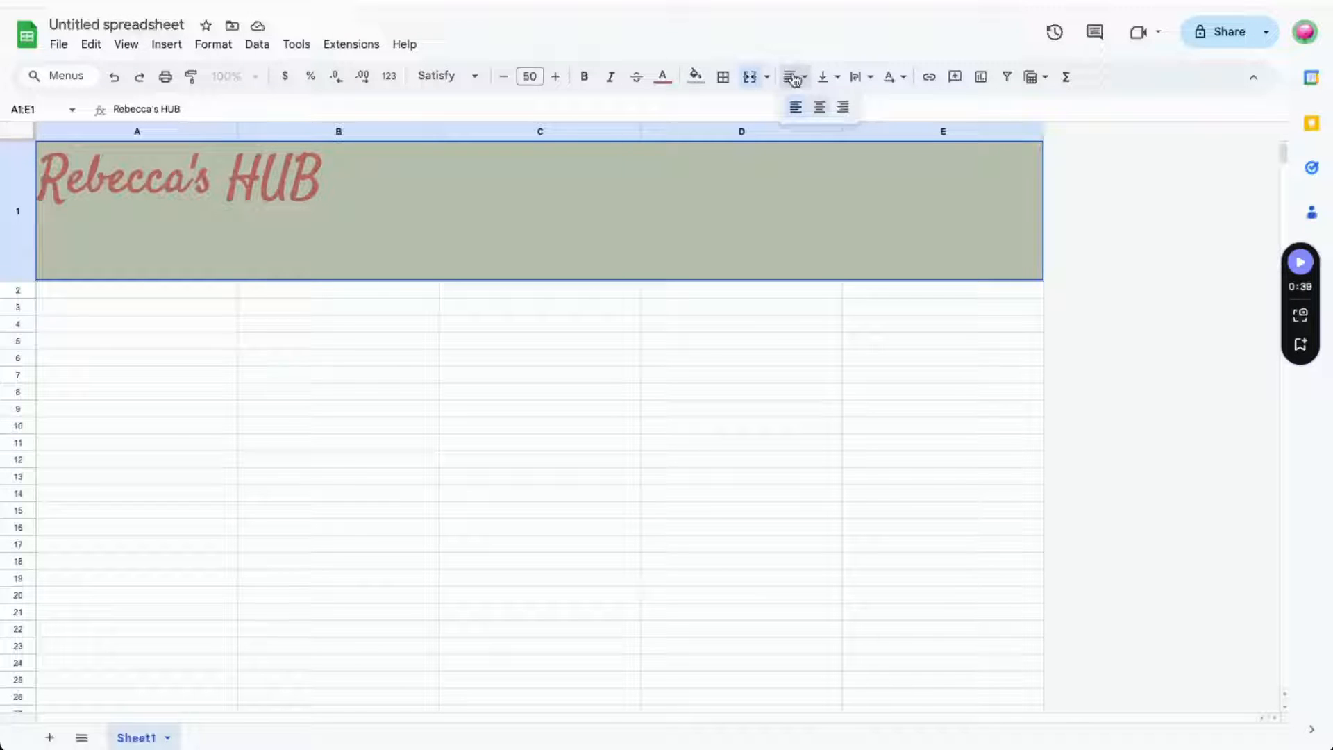
{"action": "left_click", "coordinate": [818, 107]}
{"action": "left_click", "coordinate": [826, 77]}
{"action": "left_click", "coordinate": [853, 106]}
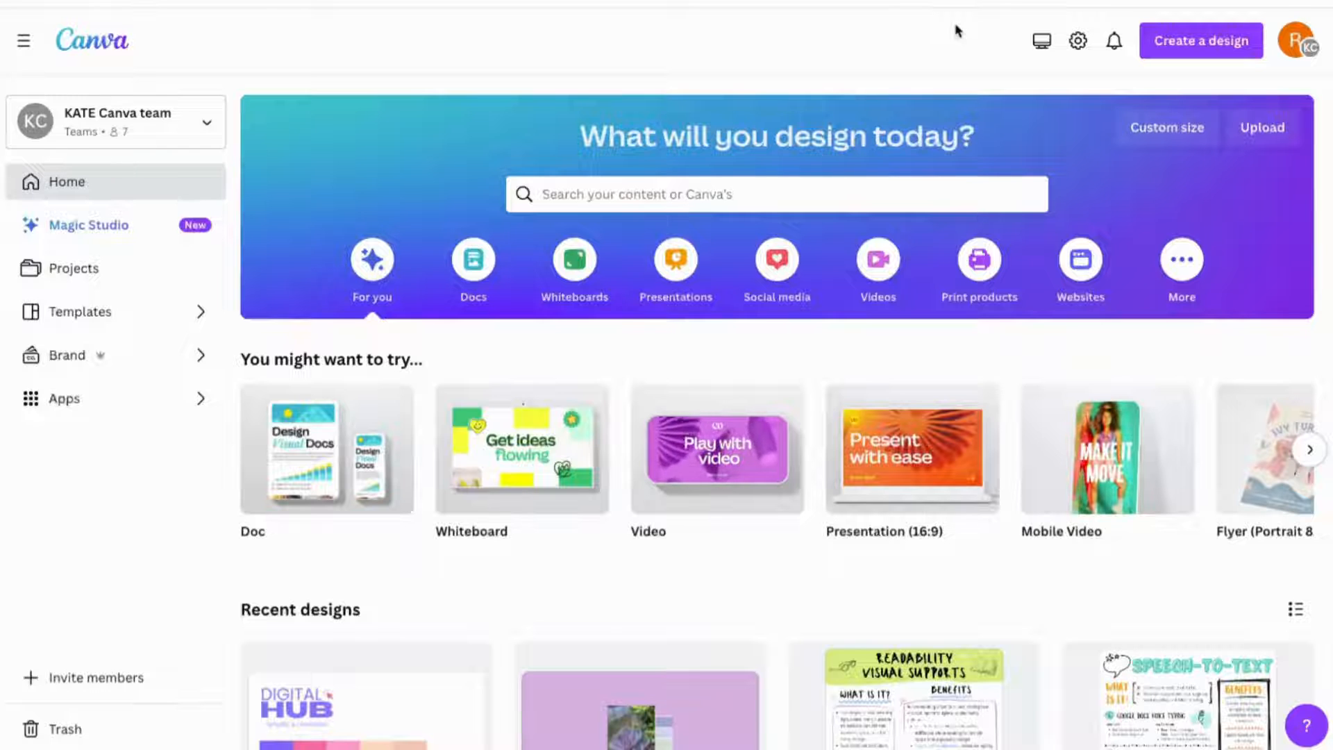
- Switch to Canva and create a custom-size design 1250 px wide and 175 px high
{"action": "left_click", "coordinate": [1206, 43]}
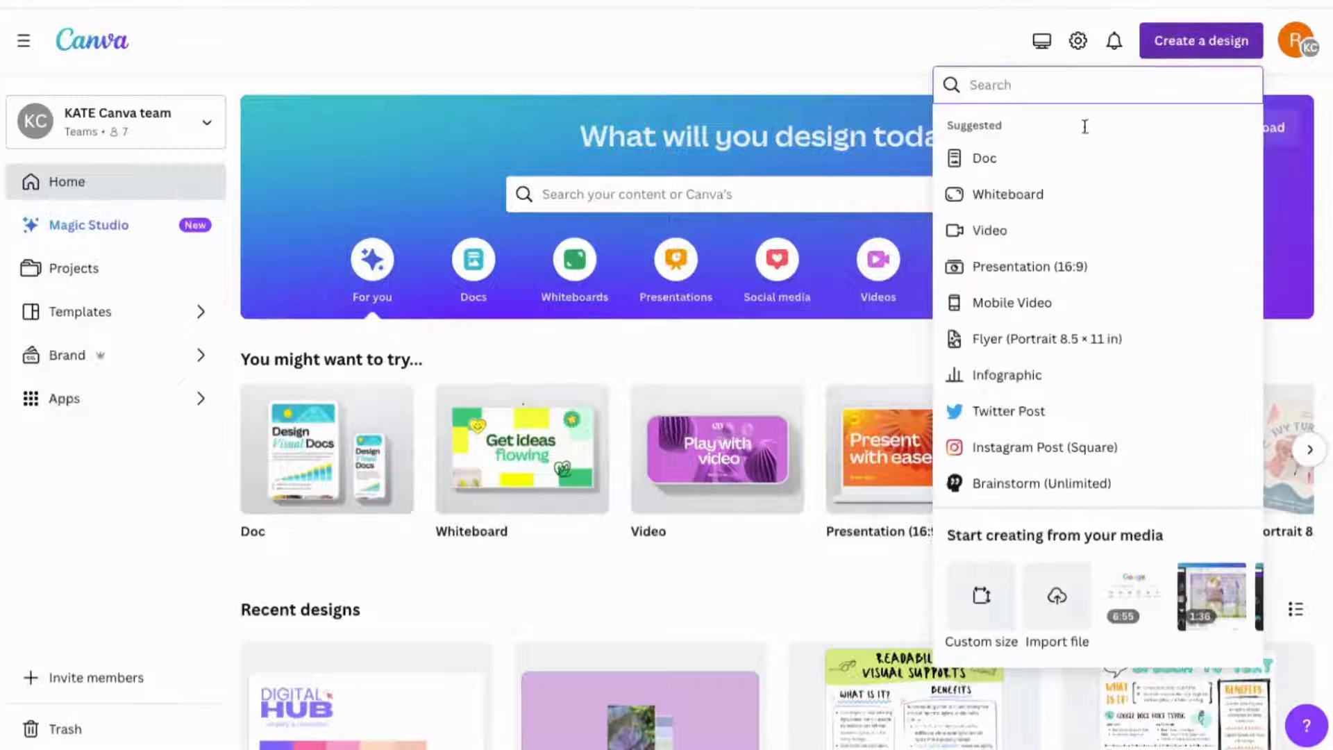
{"action": "left_click", "coordinate": [983, 587]}
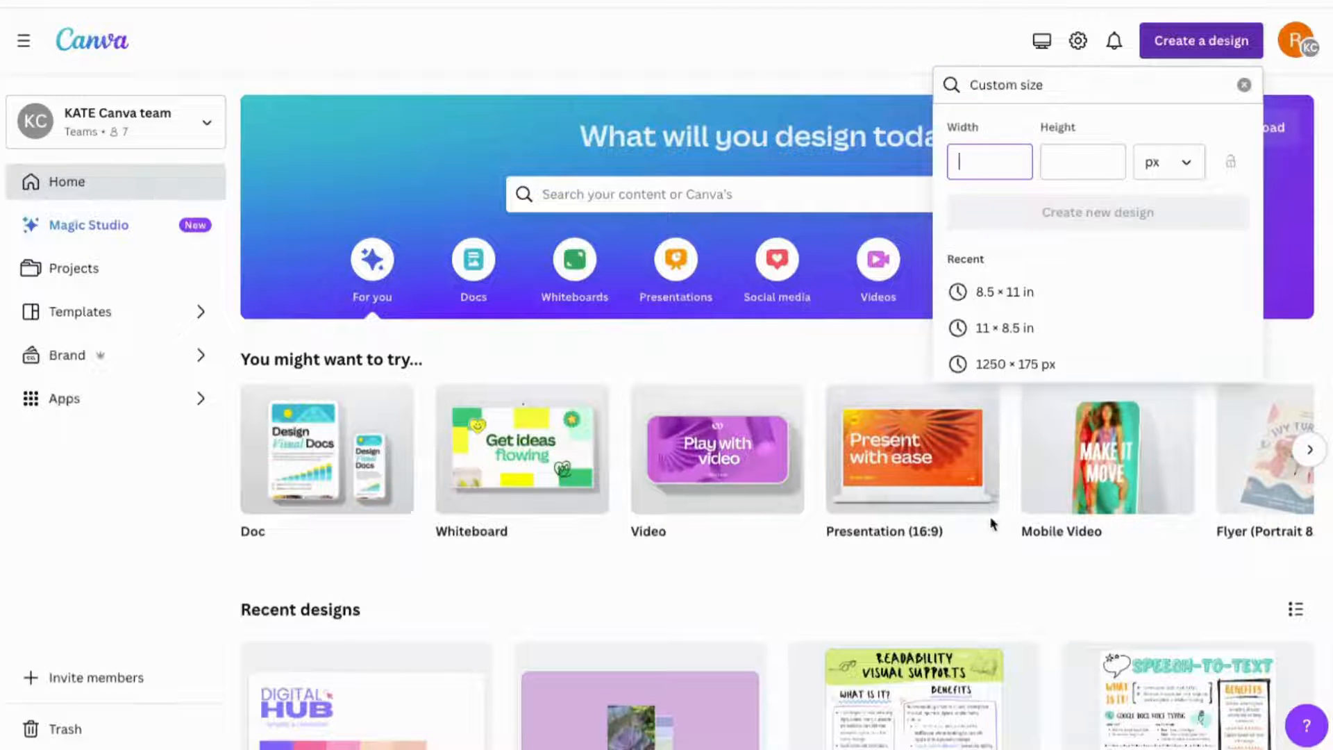
{"action": "left_click", "coordinate": [1104, 153]}
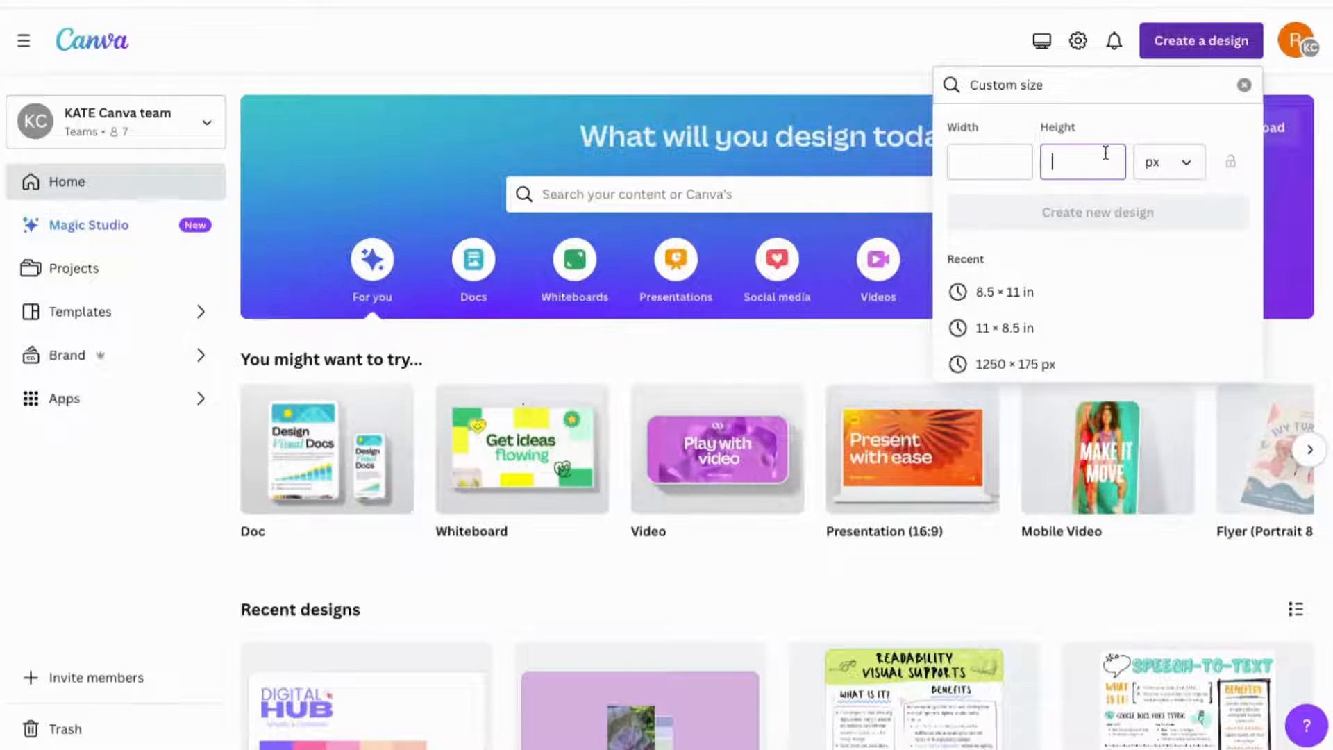
{"action": "type", "text": "175"}
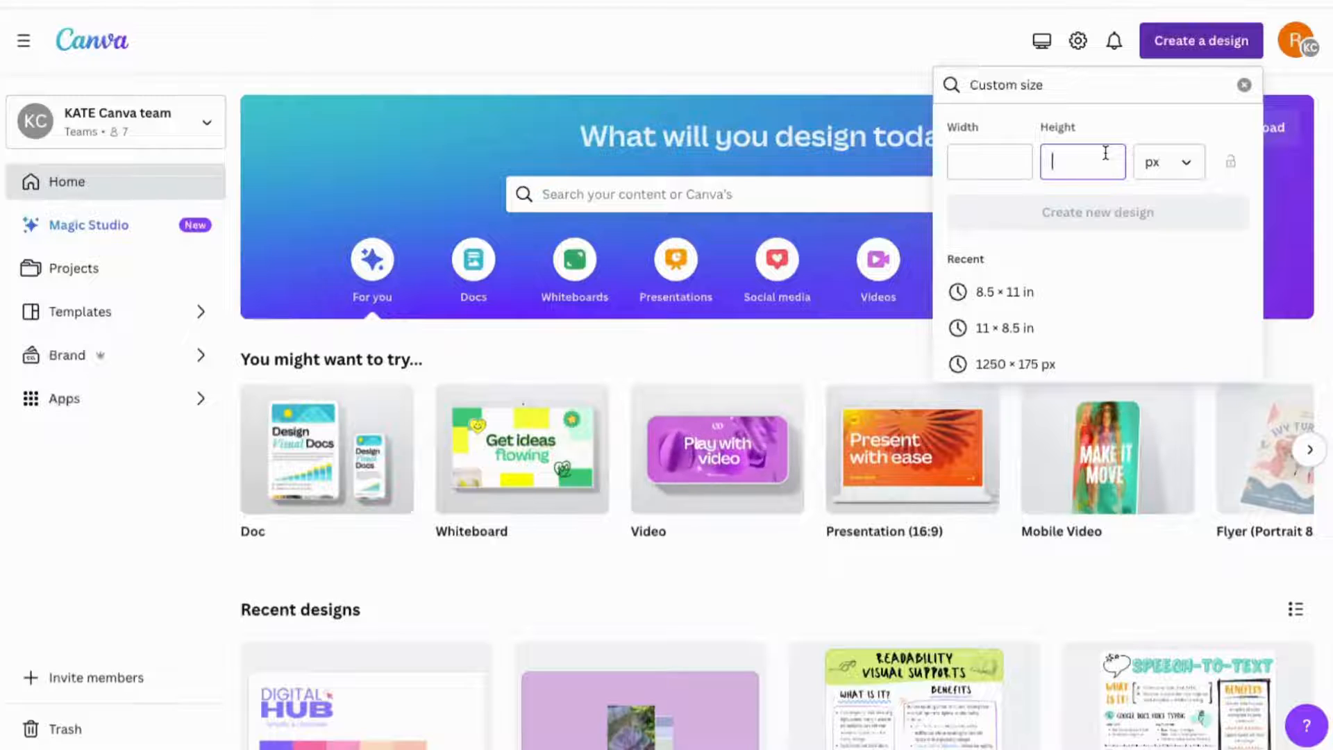
{"action": "left_click", "coordinate": [1012, 173]}
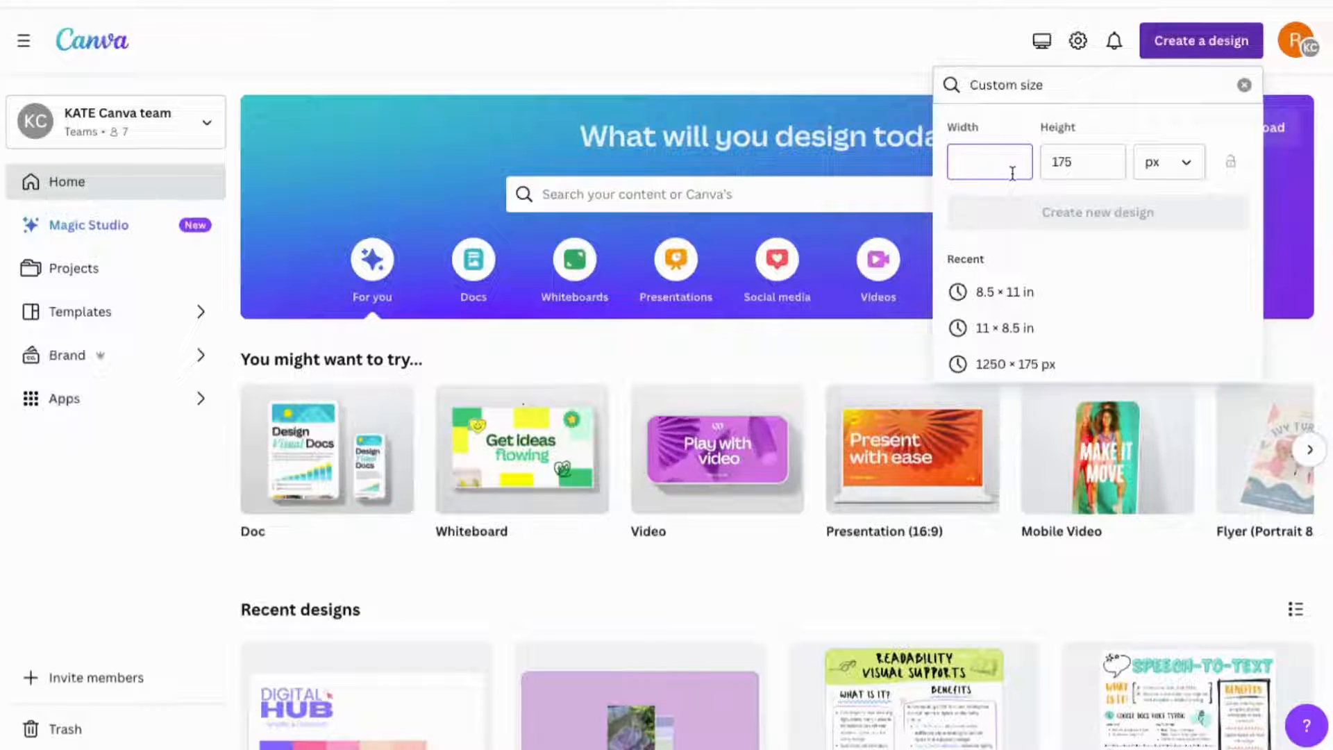
{"action": "type", "text": "12"}
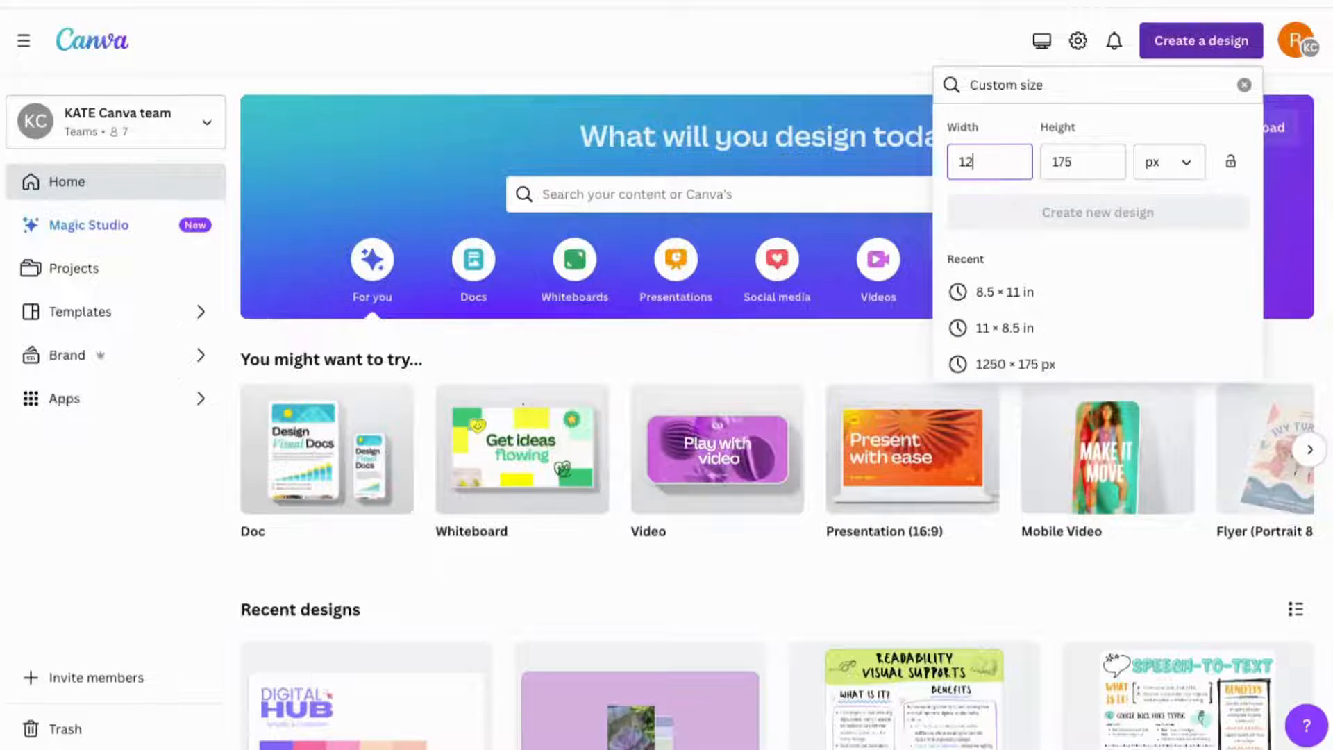
{"action": "type", "text": "50"}
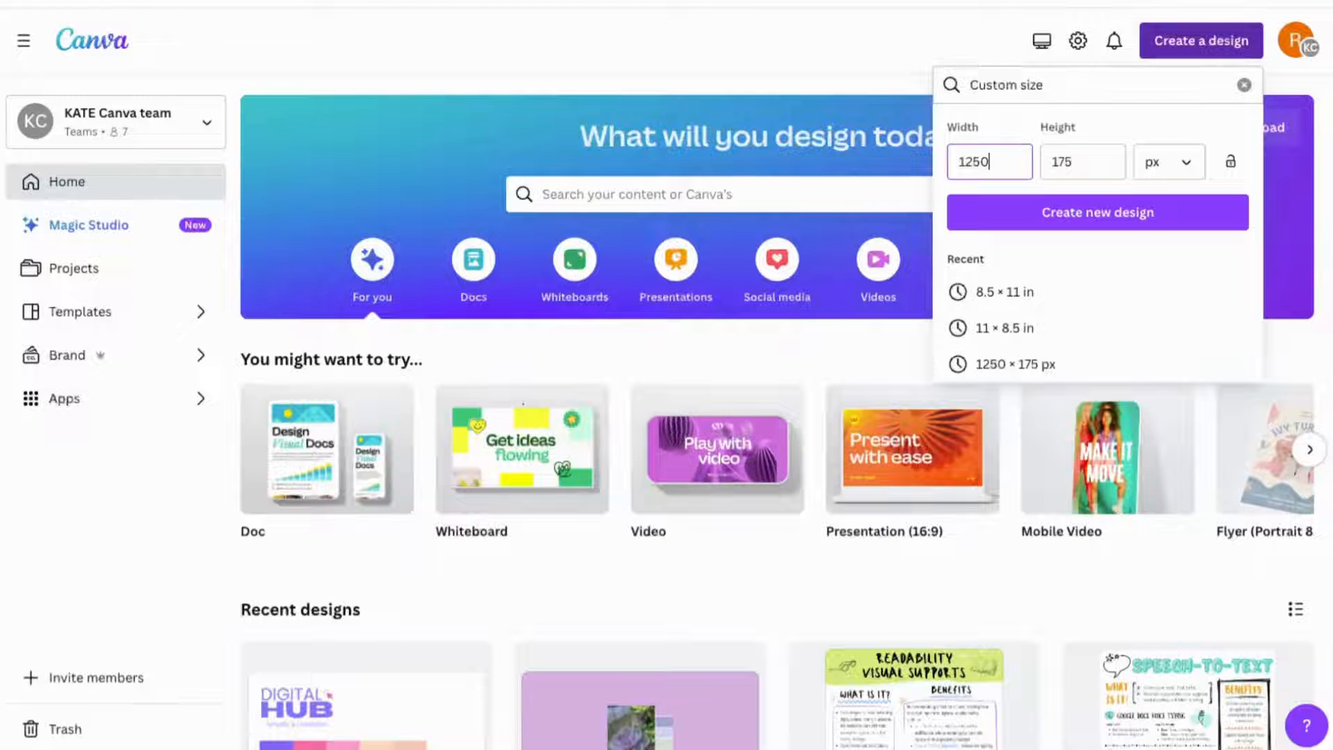
{"action": "left_click", "coordinate": [1039, 362]}
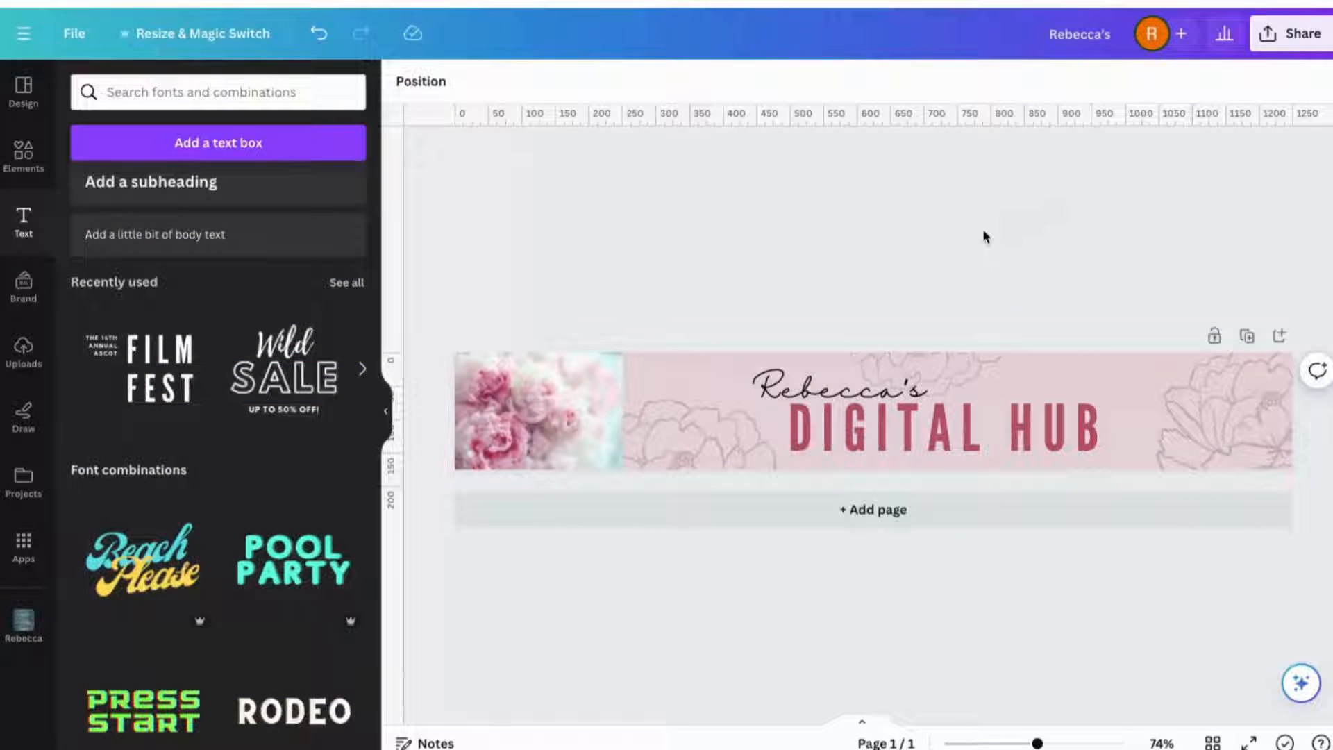
- Download the finished Digital Hub banner as a PNG at size 1
{"action": "left_click", "coordinate": [1295, 32]}
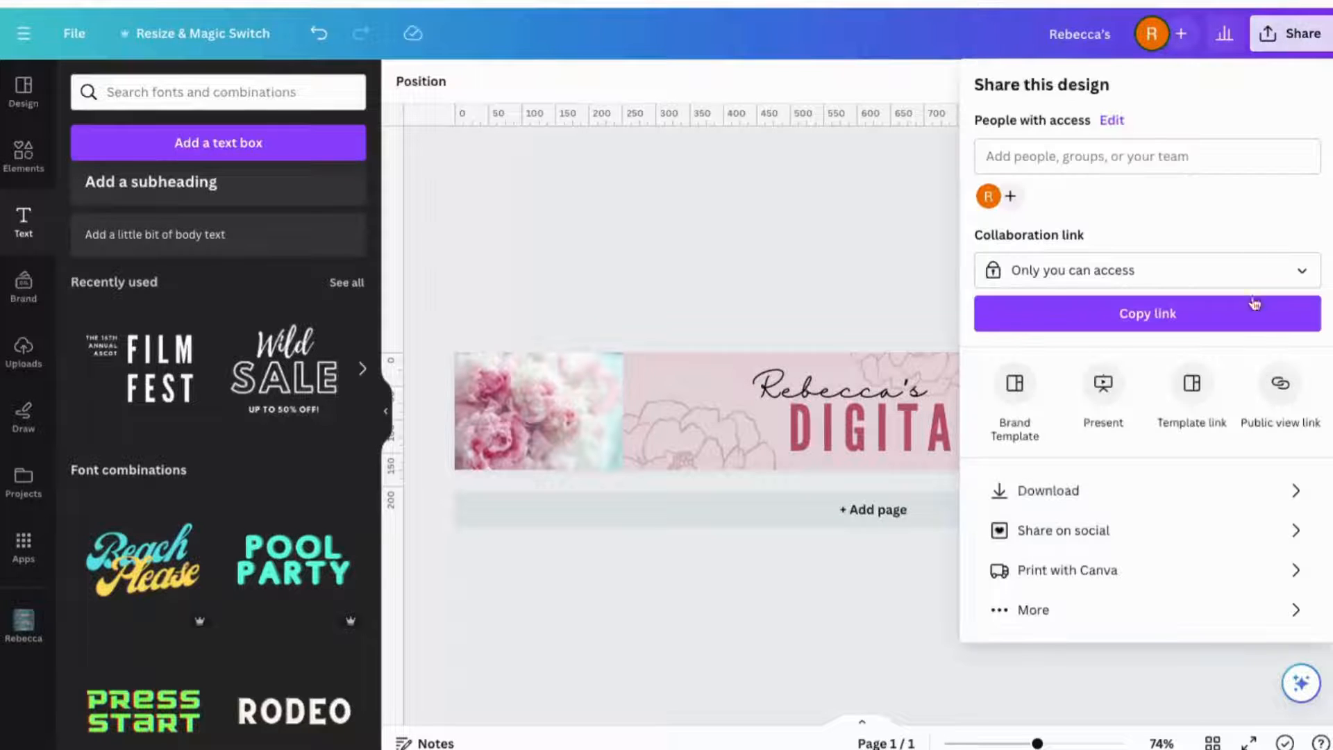
{"action": "left_click", "coordinate": [1228, 498]}
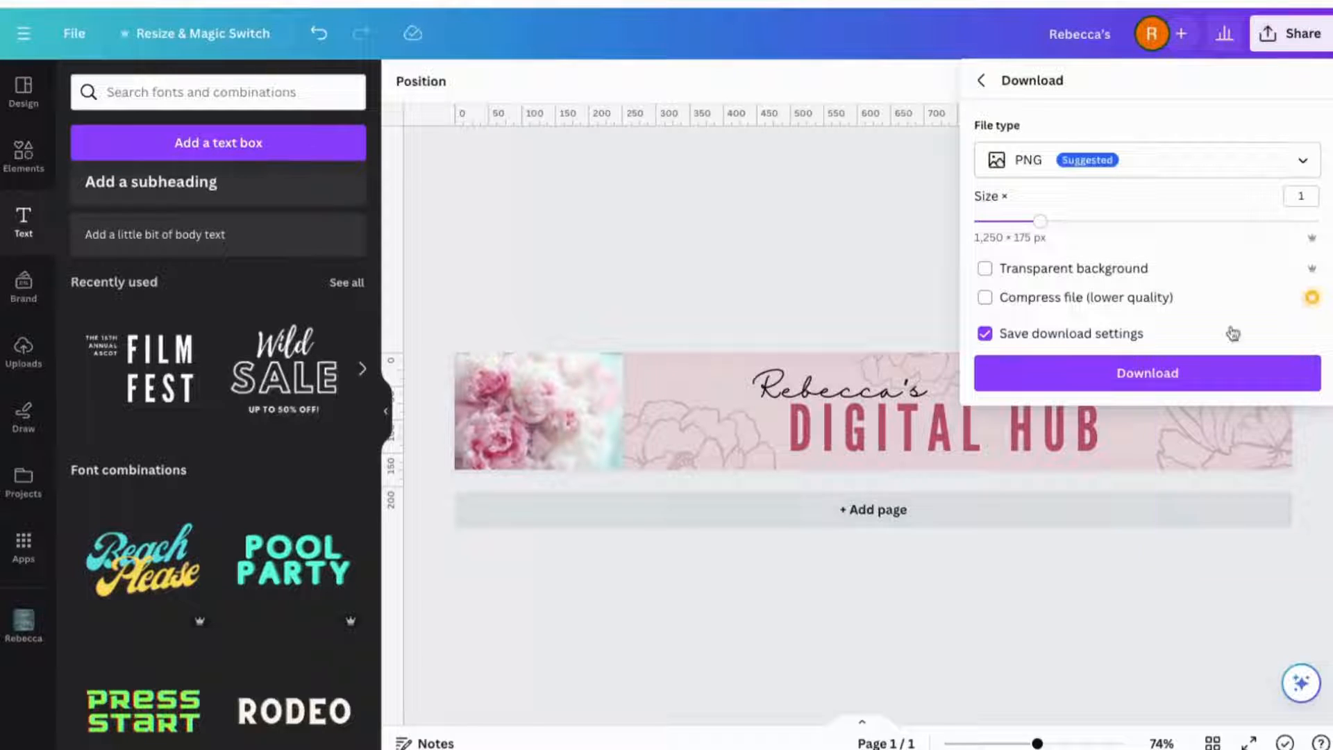
{"action": "left_click", "coordinate": [1300, 164]}
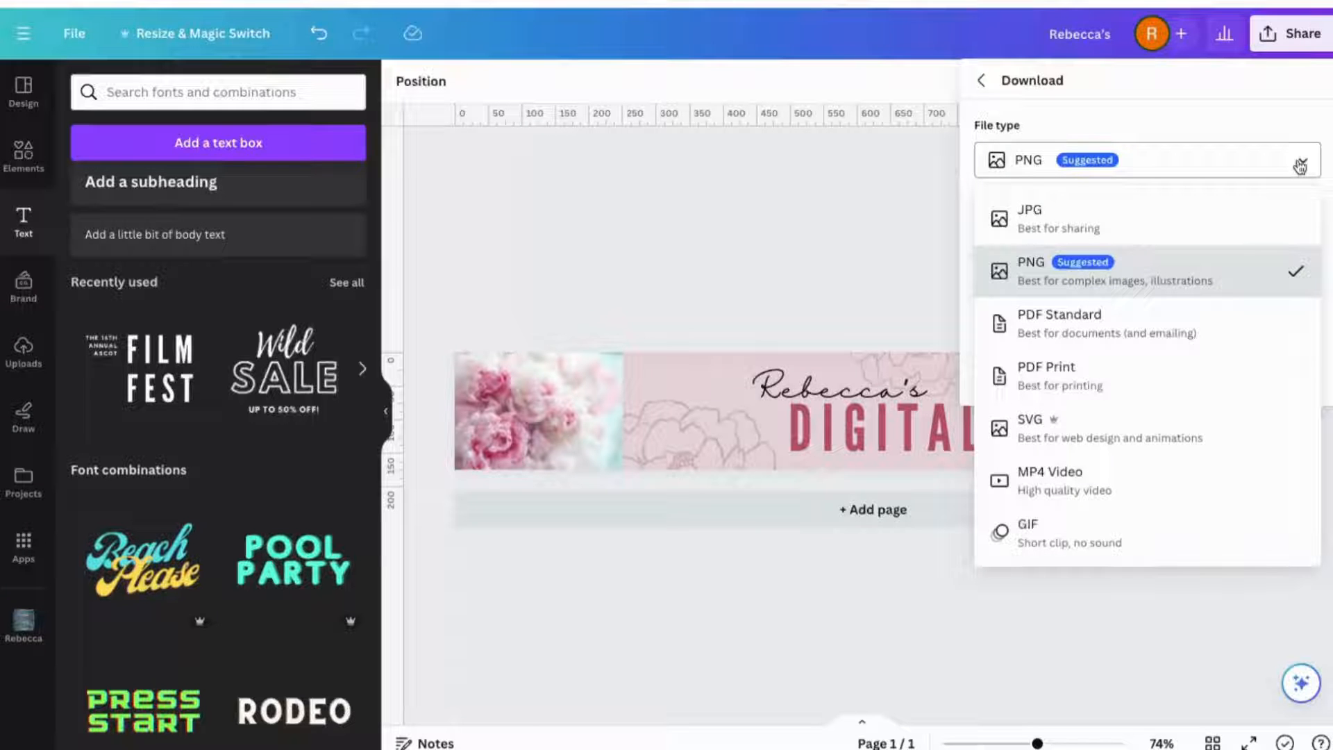
{"action": "left_click", "coordinate": [1300, 164]}
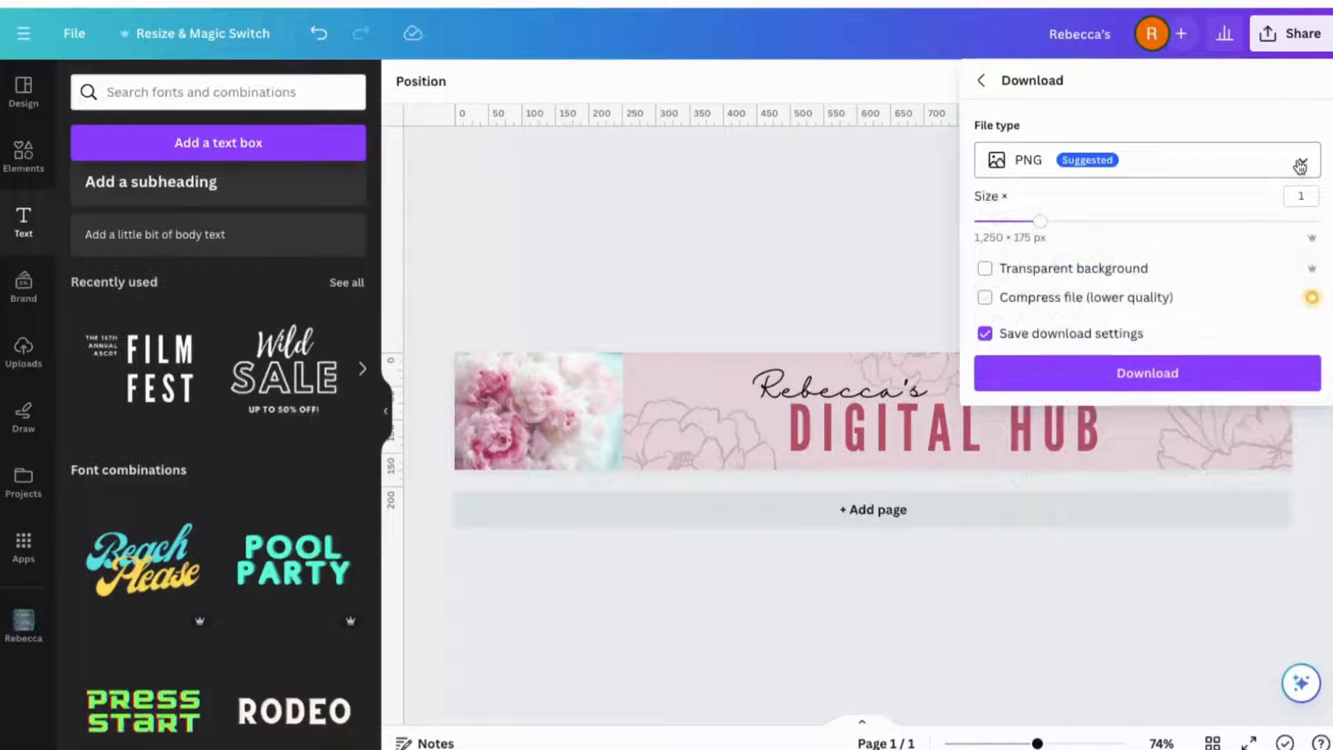
{"action": "left_click", "coordinate": [1190, 379]}
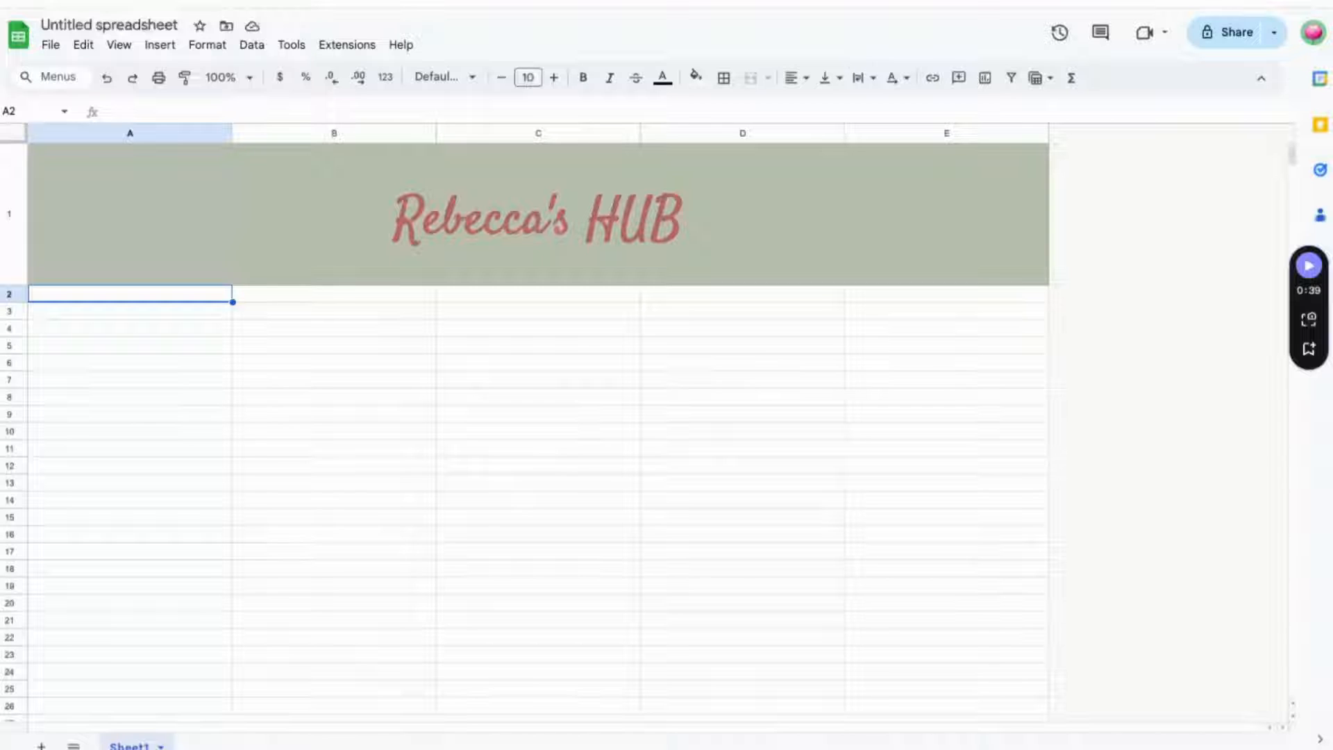
- Switch to the Google Sheets spreadsheet and insert the latest banner PNG from the Downloads folder as an image over cells
{"action": "left_click", "coordinate": [157, 45]}
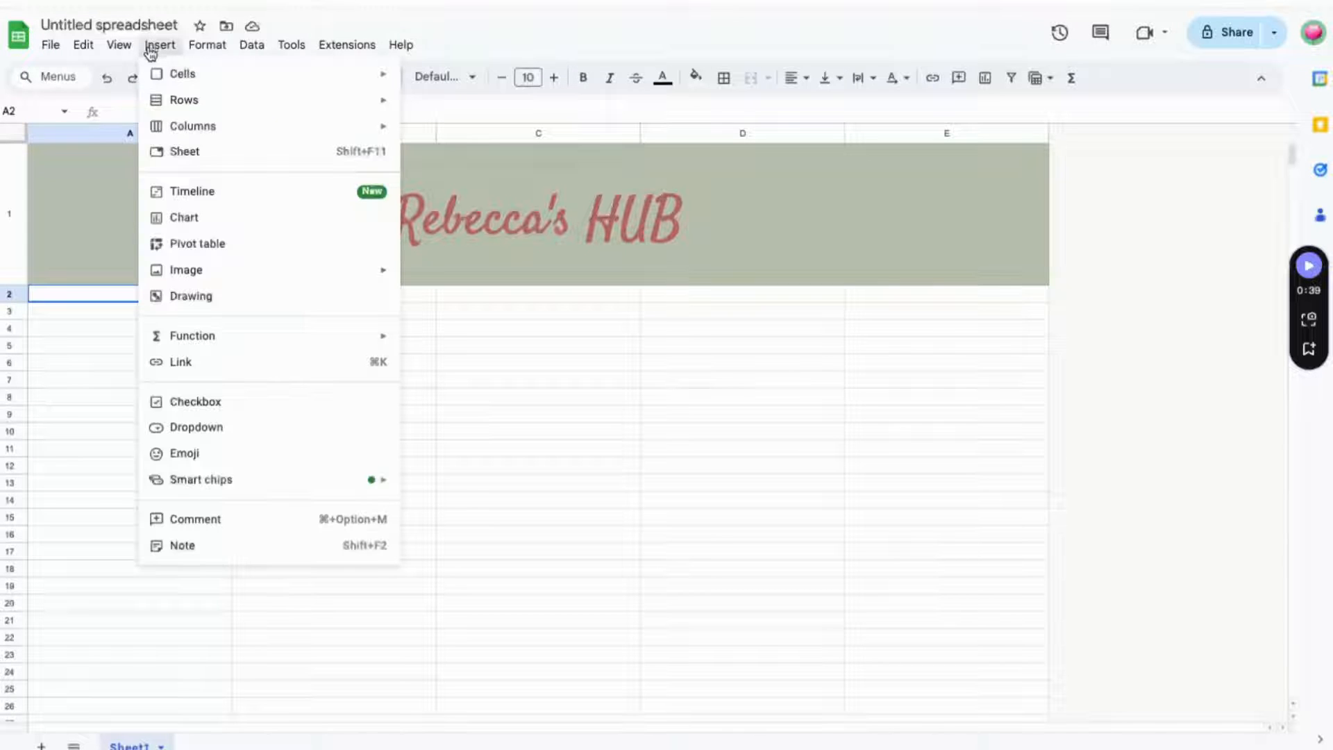
{"action": "mouse_move", "coordinate": [203, 269]}
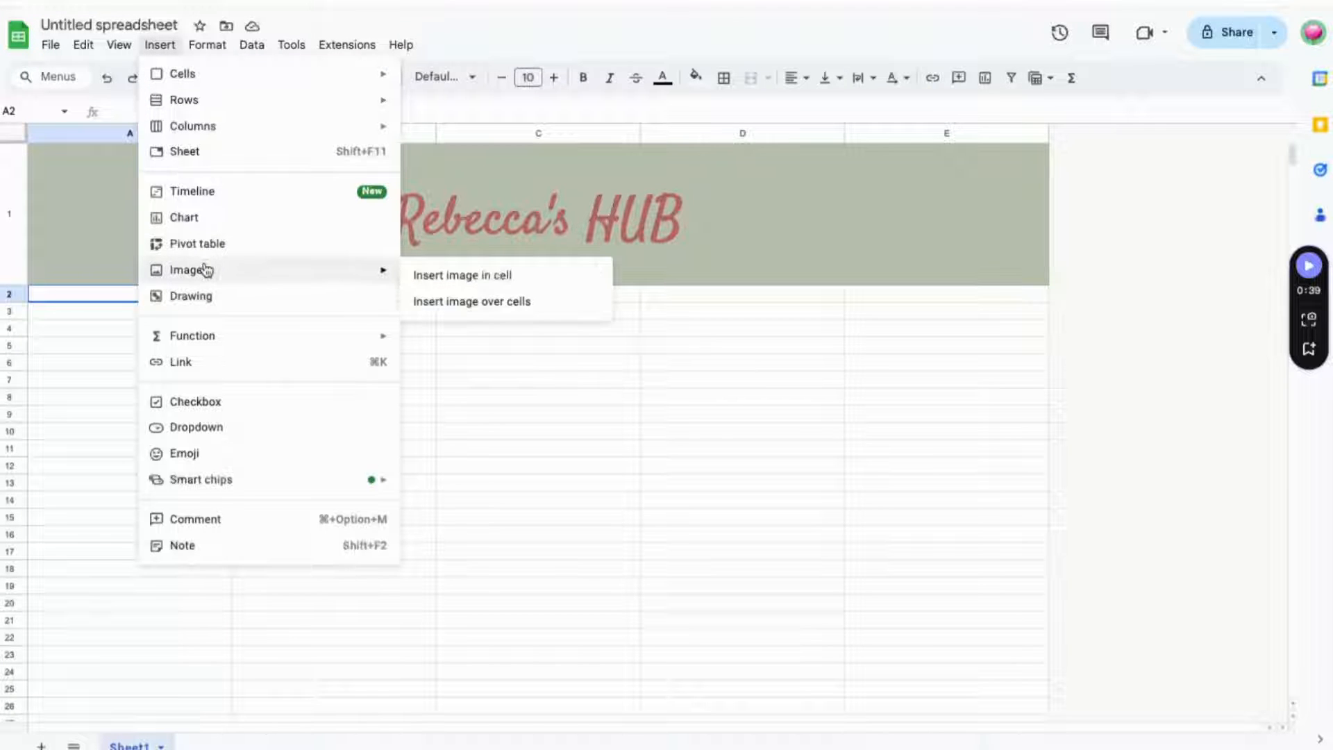
{"action": "left_click", "coordinate": [452, 303]}
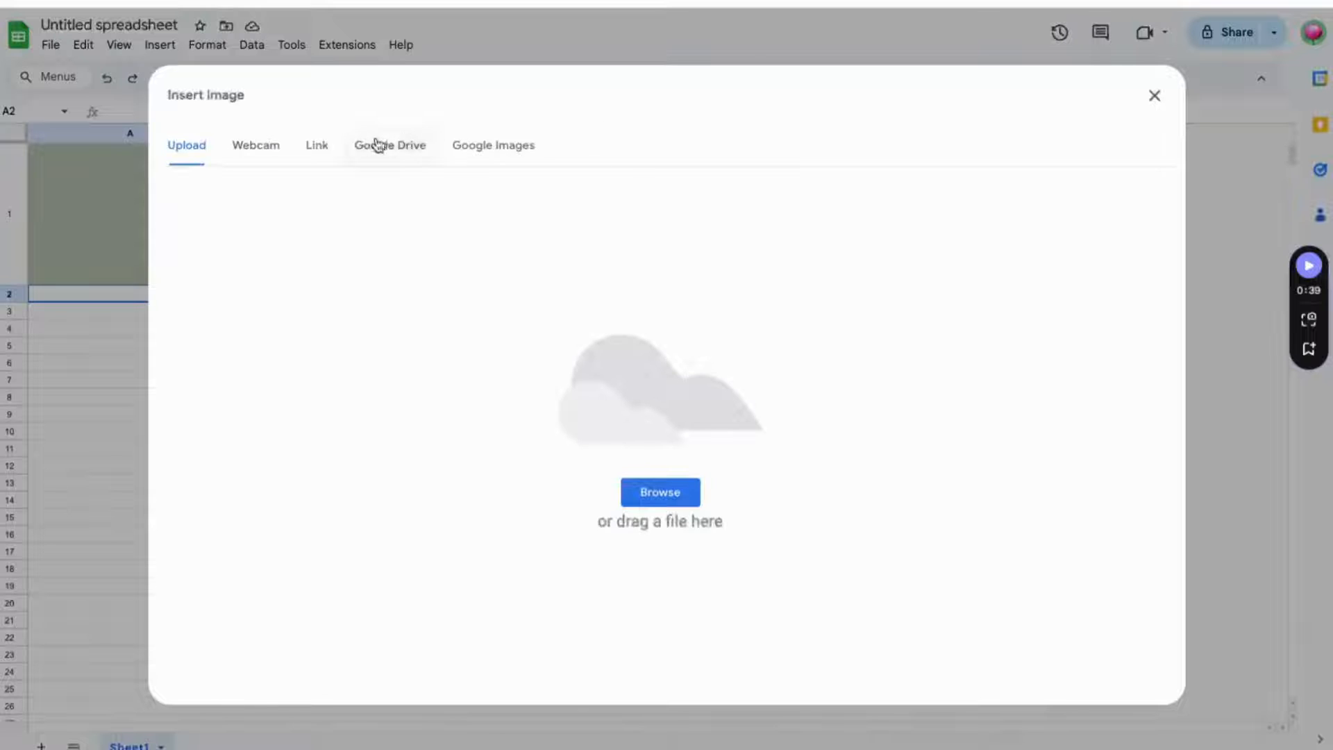
{"action": "left_click", "coordinate": [670, 489]}
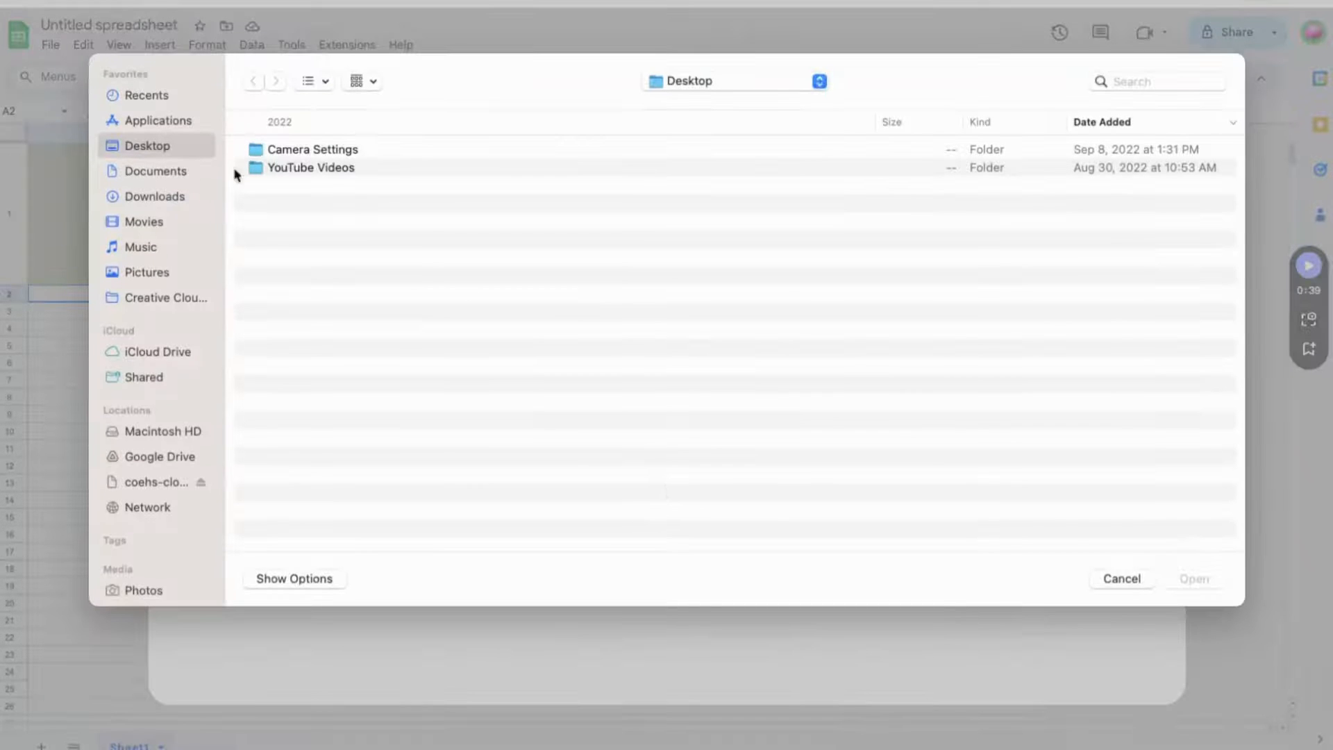
{"action": "left_click", "coordinate": [177, 197]}
{"action": "left_click", "coordinate": [345, 148]}
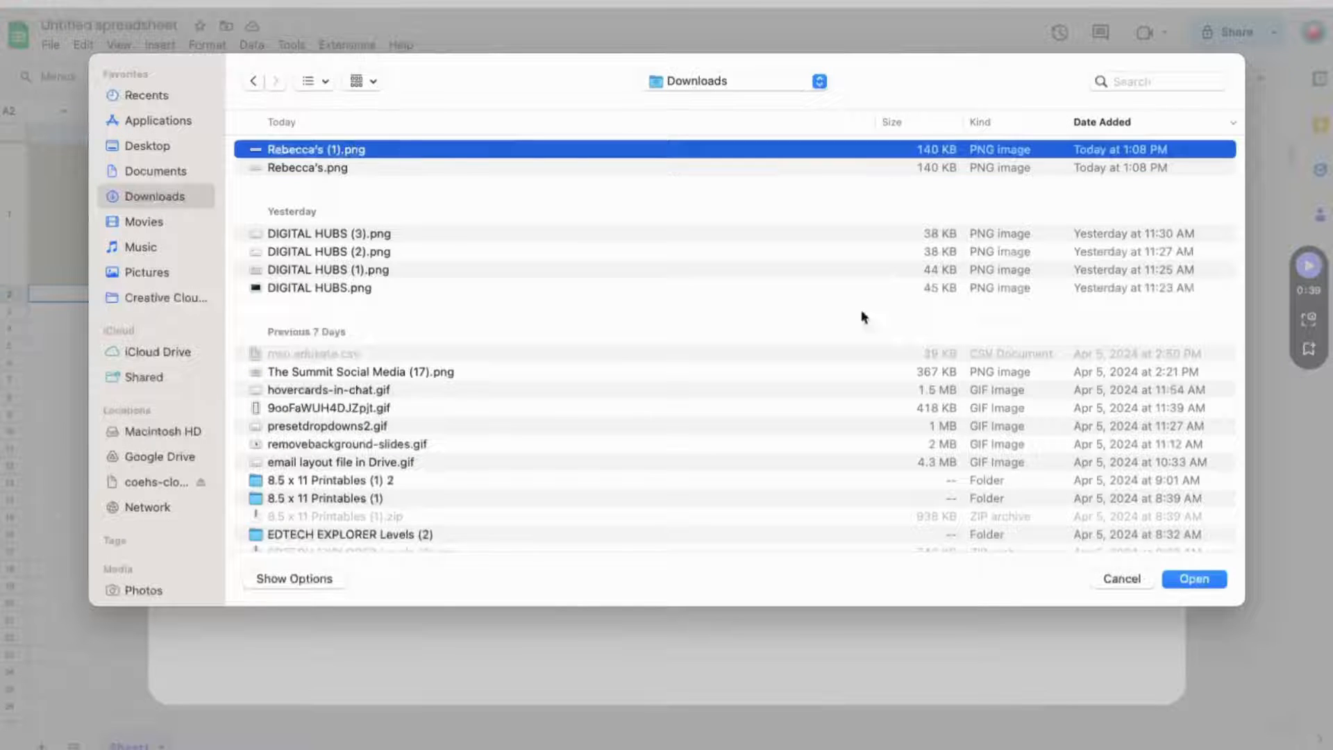
{"action": "left_click", "coordinate": [1192, 582]}
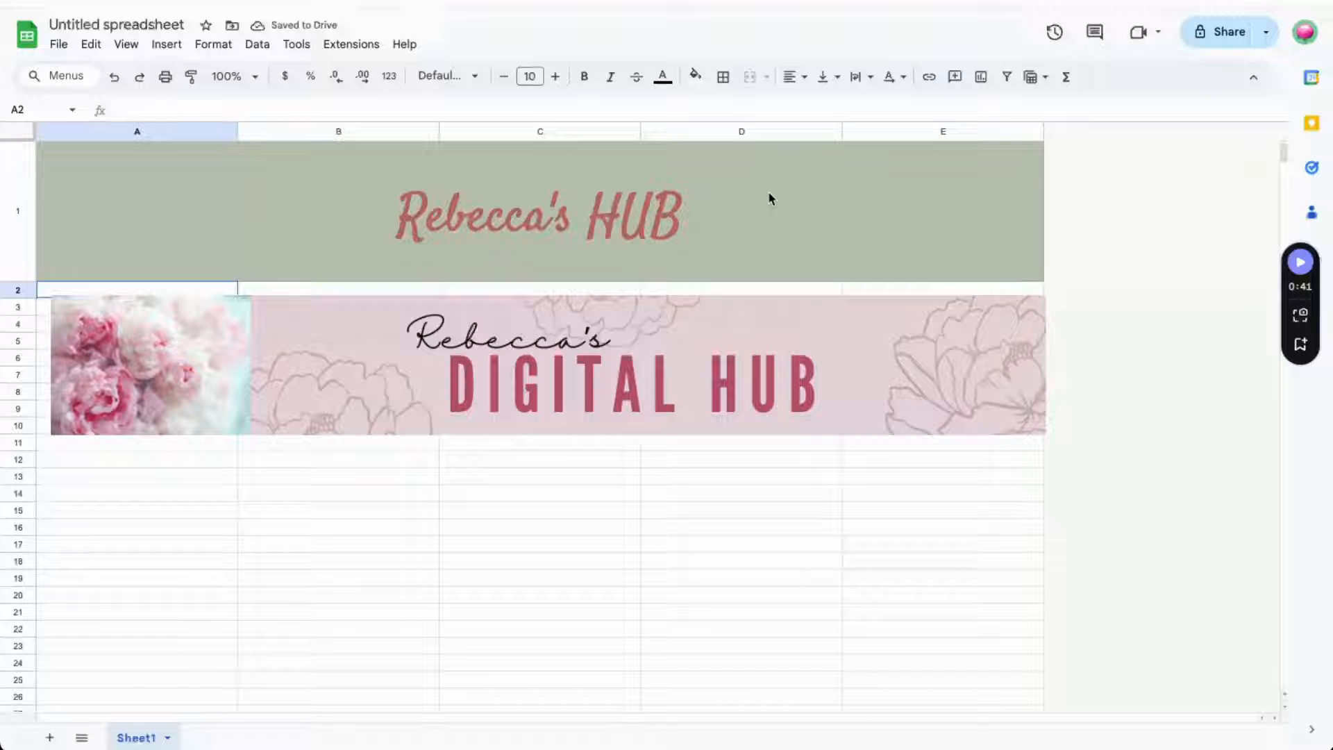
- Move the banner image over the row 1 header and stretch its width to the outer edge of column E
{"action": "left_click", "coordinate": [768, 309]}
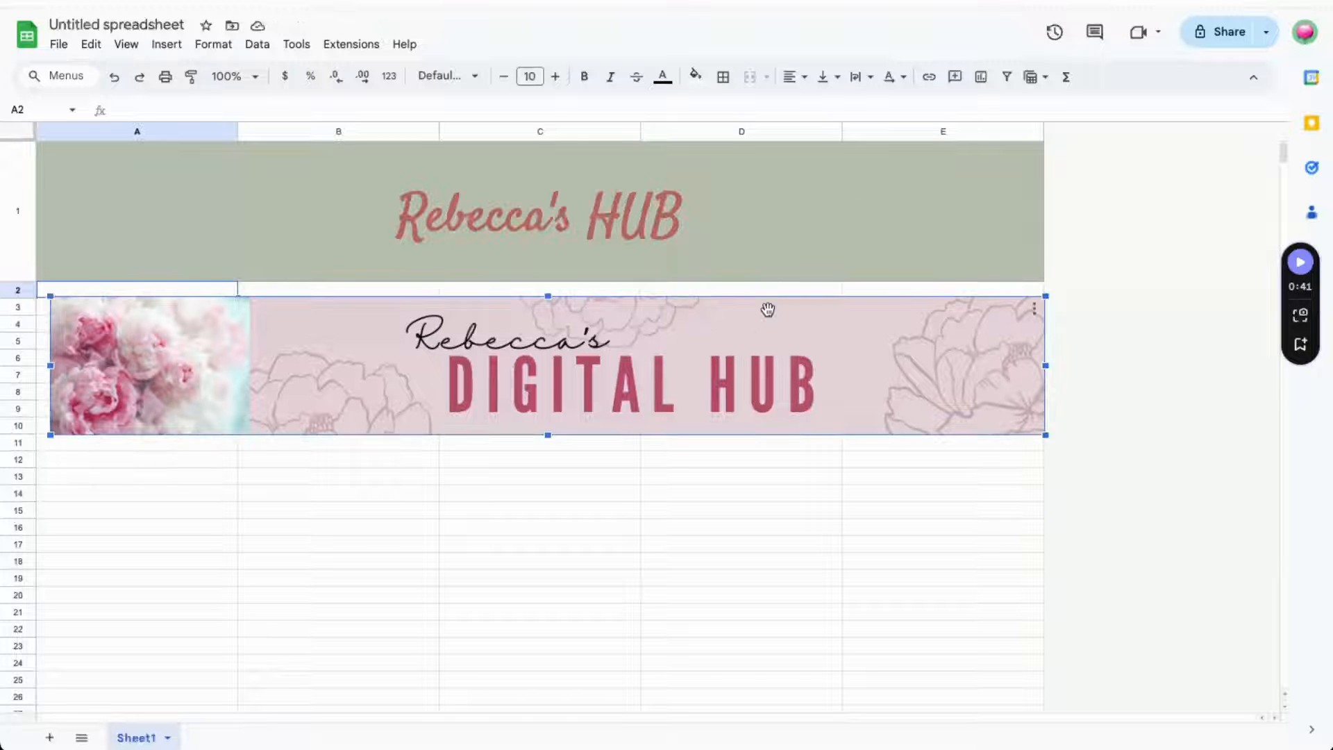
{"action": "left_click_drag", "start_coordinate": [768, 309], "coordinate": [748, 153]}
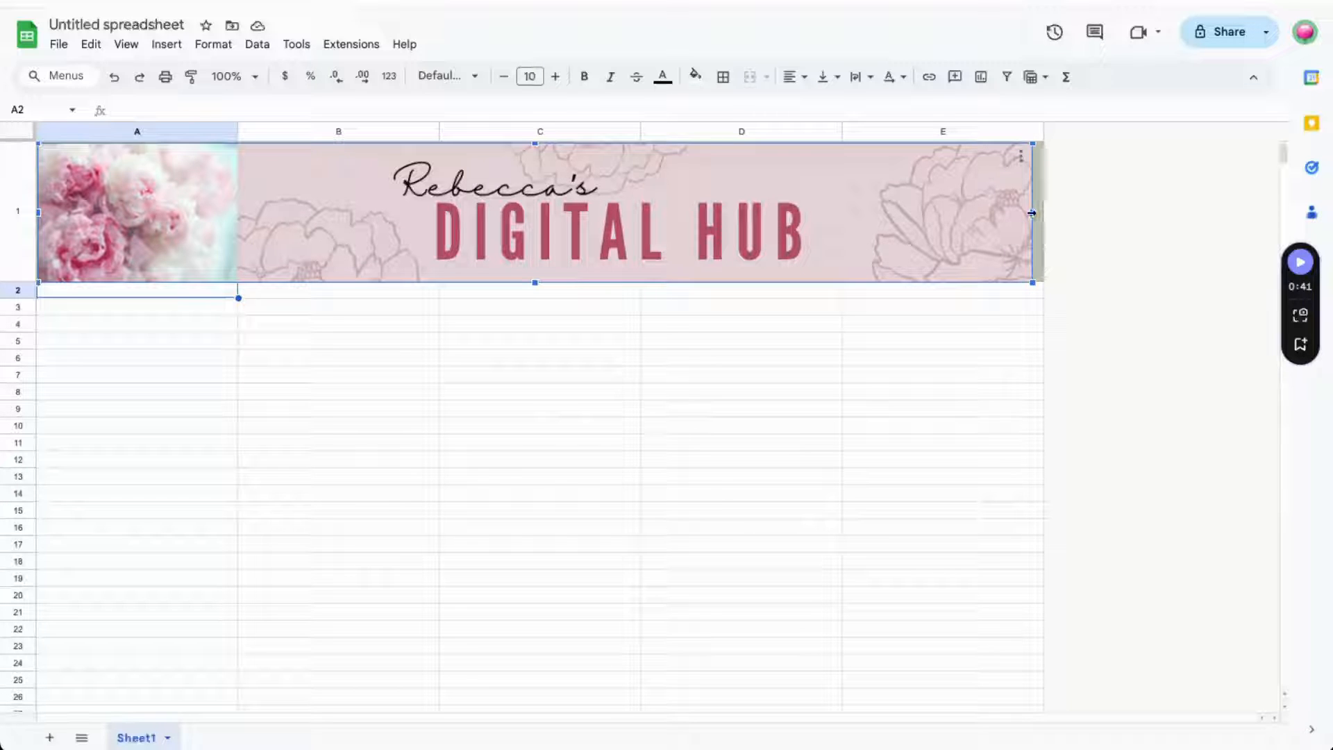
{"action": "left_click_drag", "start_coordinate": [1031, 213], "coordinate": [1043, 214]}
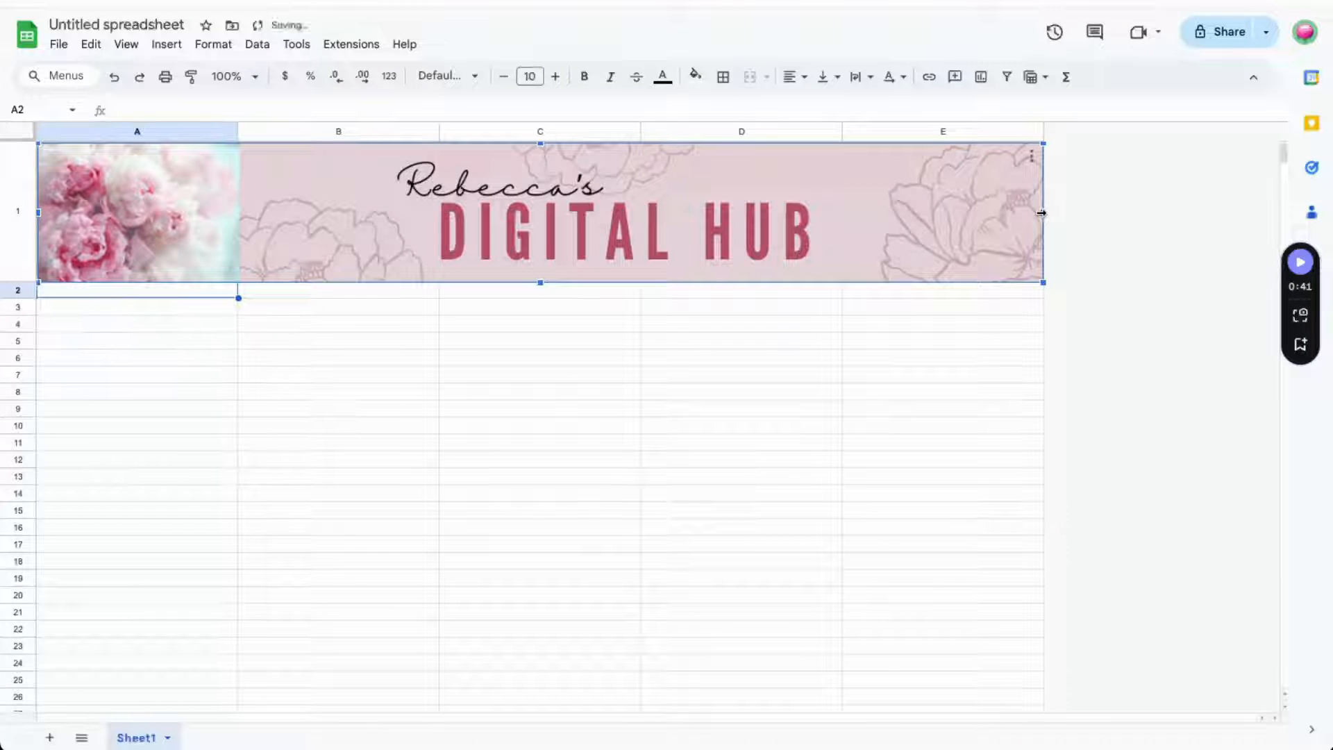
{"action": "left_click", "coordinate": [1087, 267]}
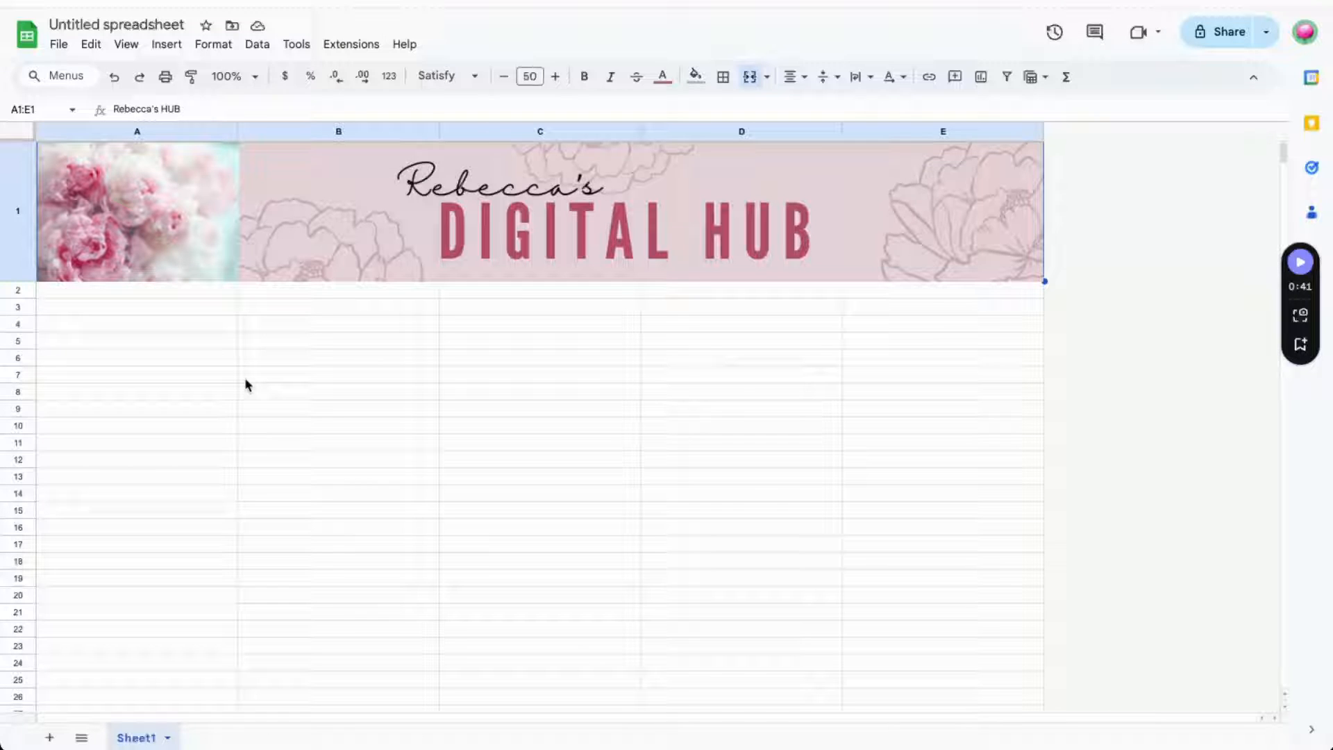
- Set the height of row 2 to 60 pixels and select cell A2
{"action": "left_click", "coordinate": [15, 291]}
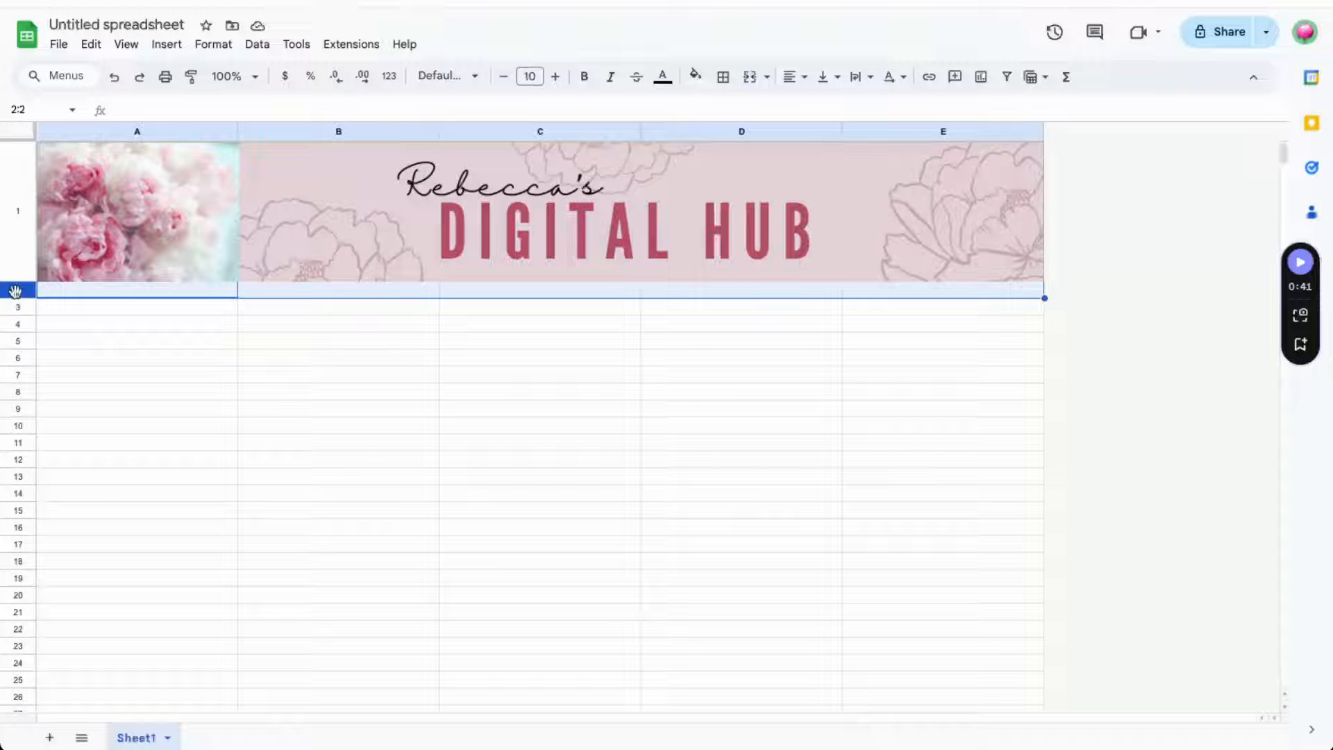
{"action": "right_click", "coordinate": [15, 291]}
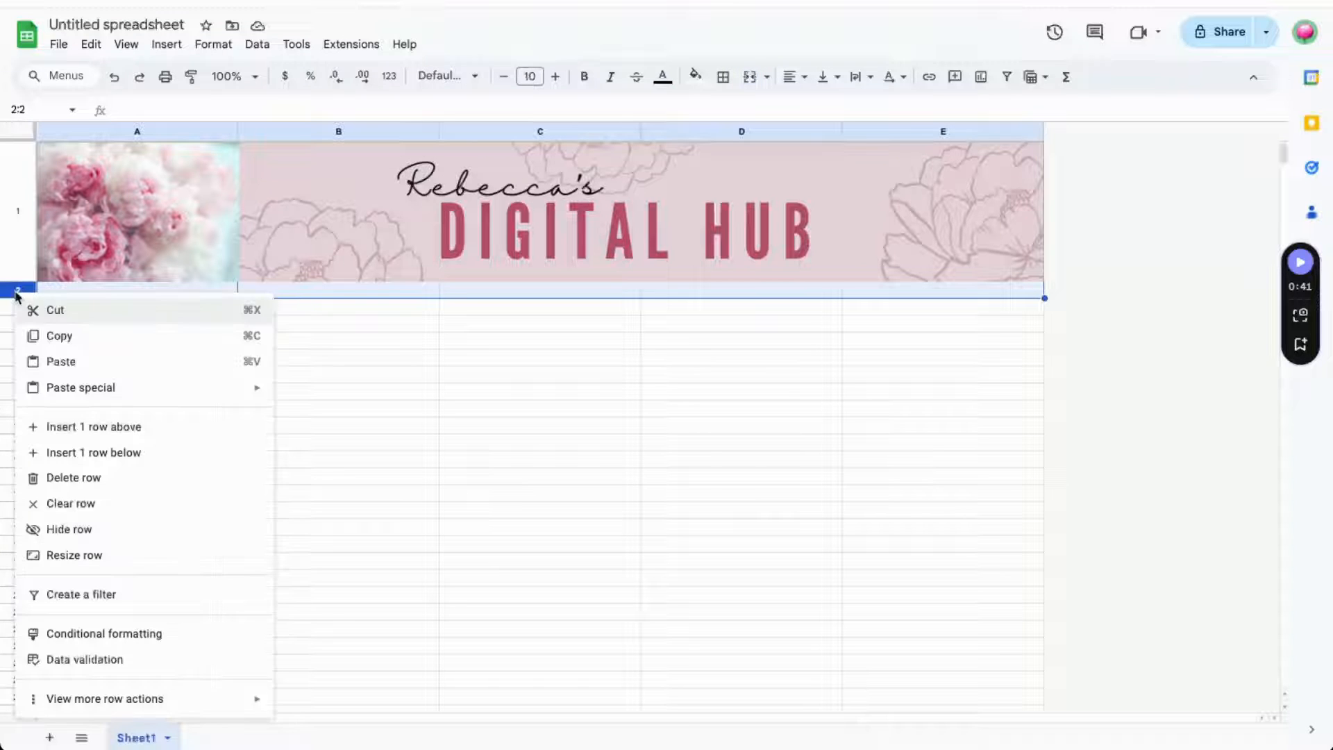
{"action": "left_click", "coordinate": [142, 555]}
{"action": "left_click", "coordinate": [642, 372]}
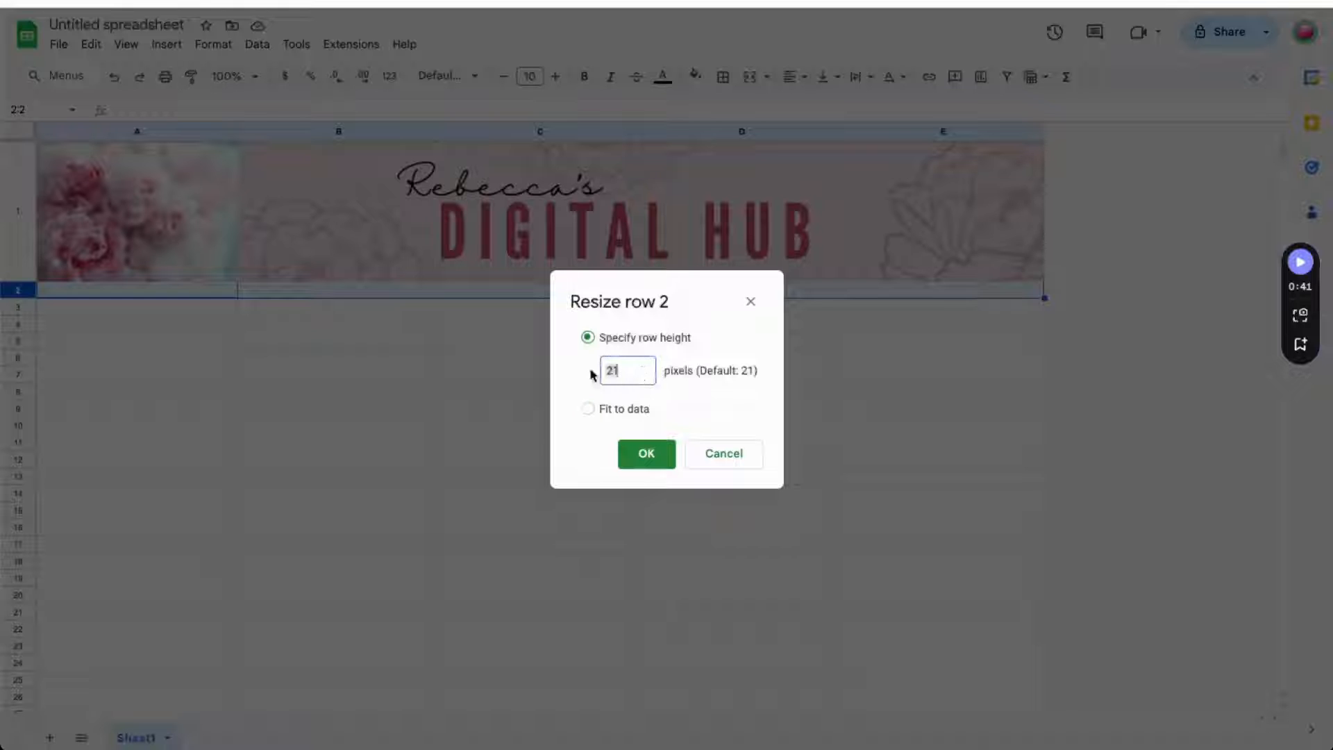
{"action": "type", "text": "60"}
{"action": "left_click", "coordinate": [649, 456]}
{"action": "left_click", "coordinate": [139, 311]}
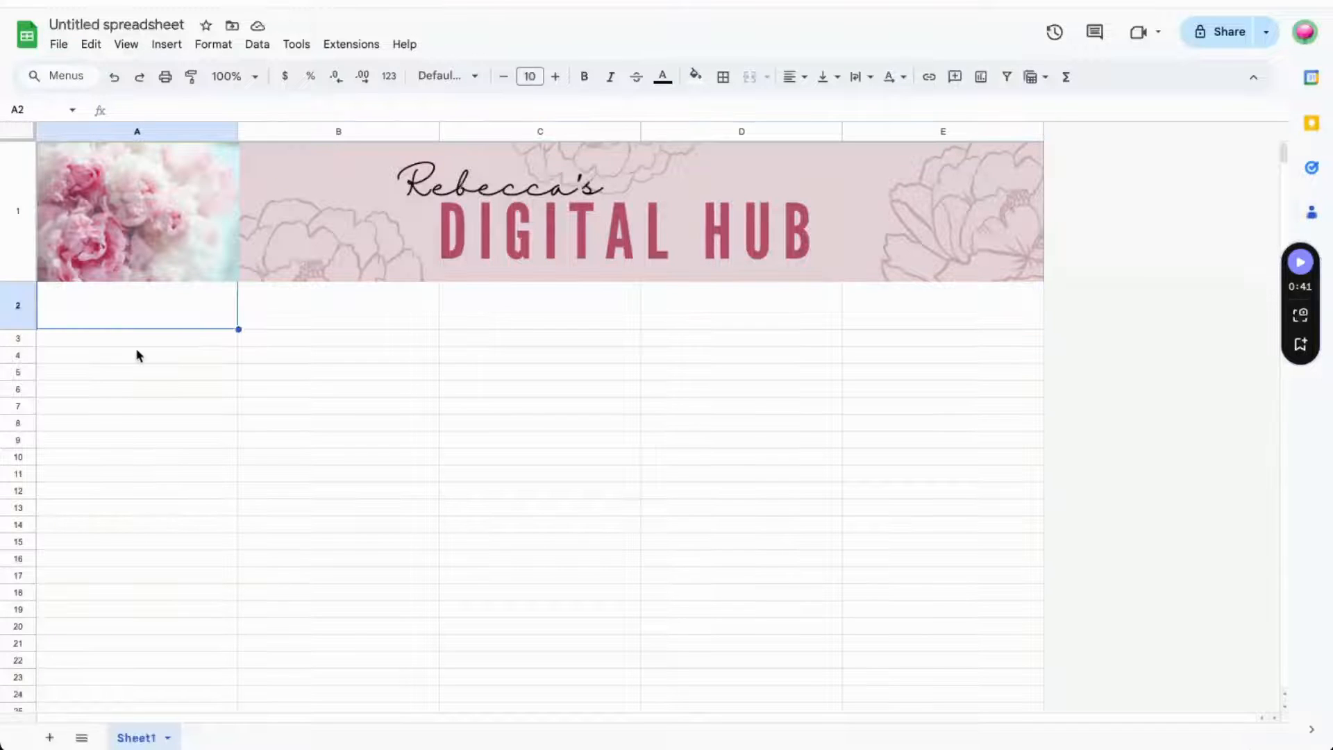
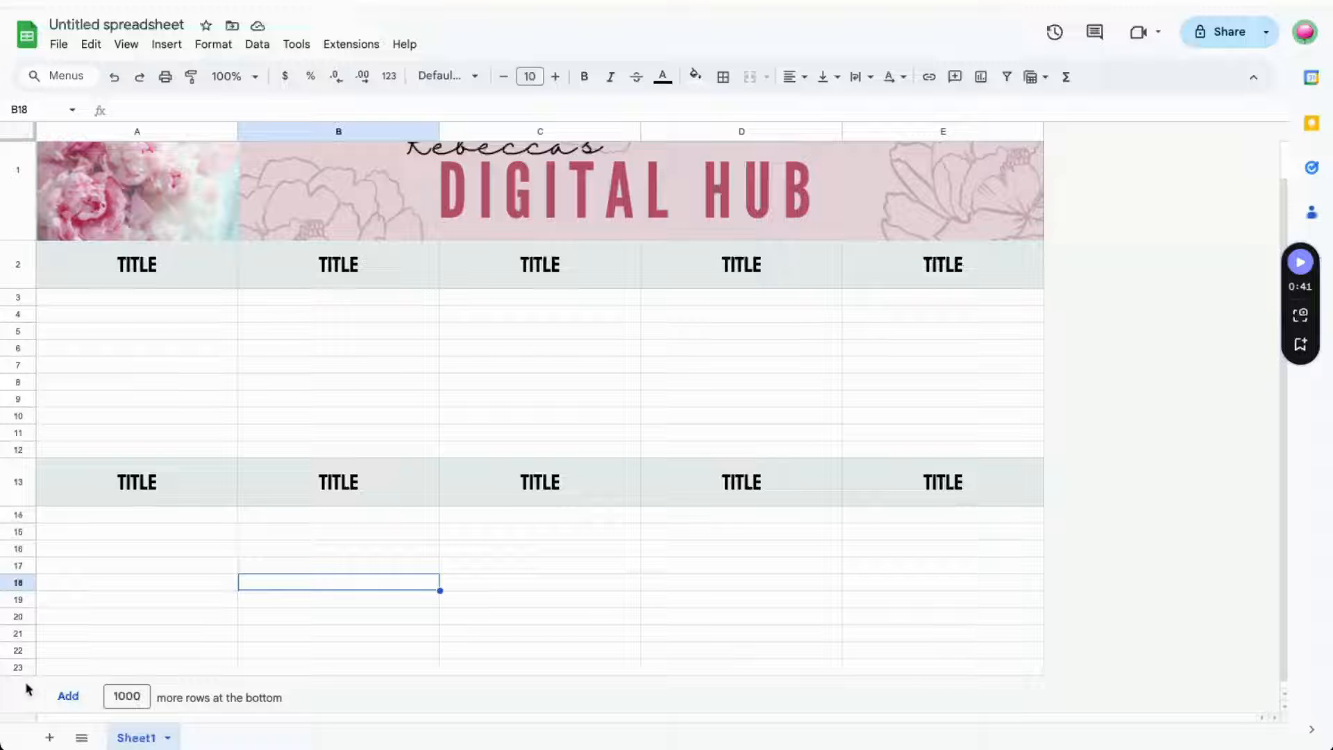
- Insert one row below row 23 at the end of the sheet
{"action": "left_click", "coordinate": [18, 666]}
{"action": "right_click", "coordinate": [19, 663]}
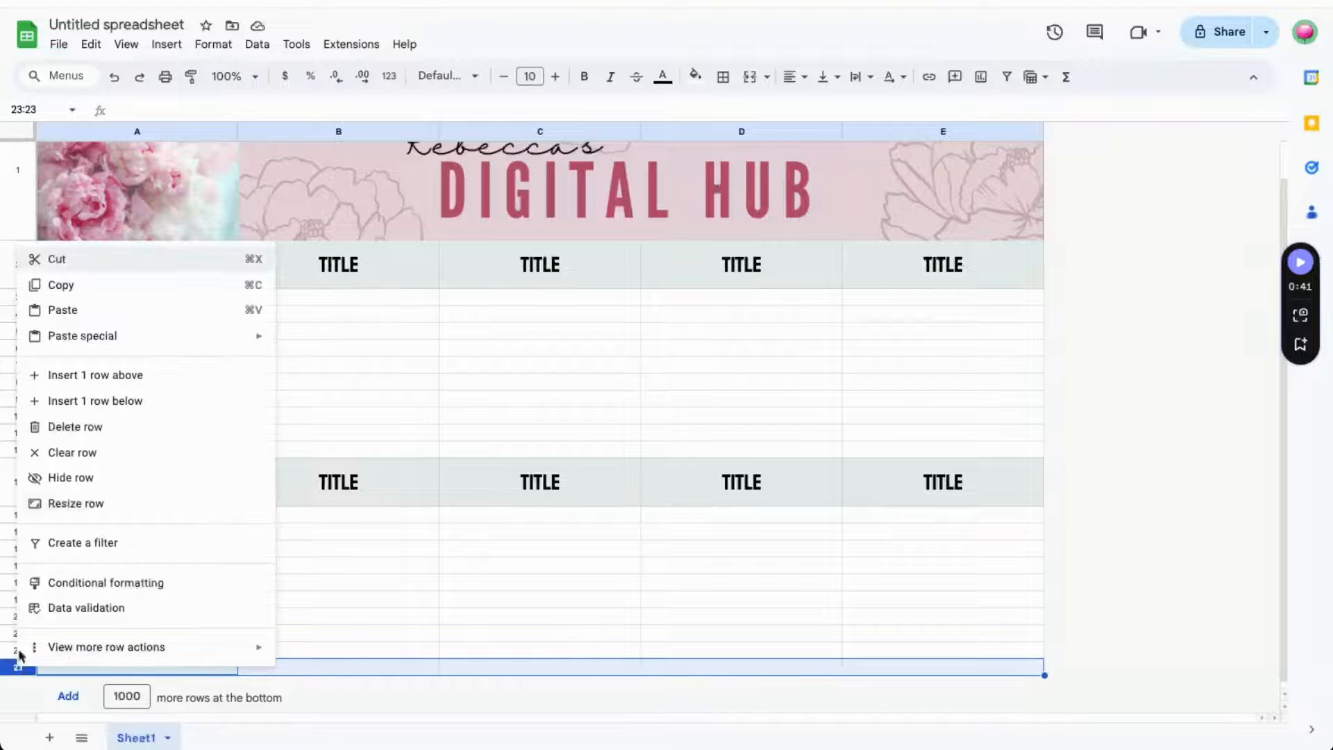
{"action": "left_click", "coordinate": [118, 381]}
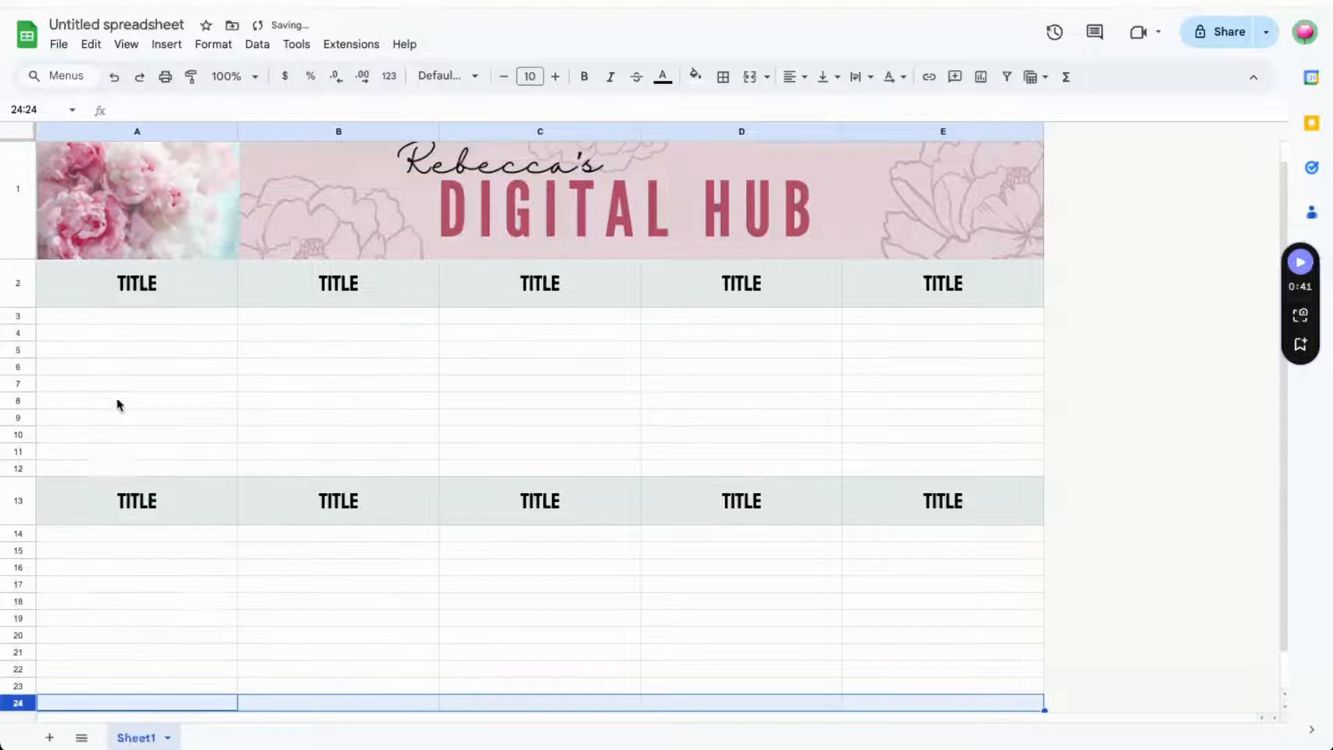
- Copy the second title block, A13:E23, and paste it starting at cell A24
{"action": "left_click_drag", "start_coordinate": [54, 509], "coordinate": [960, 688]}
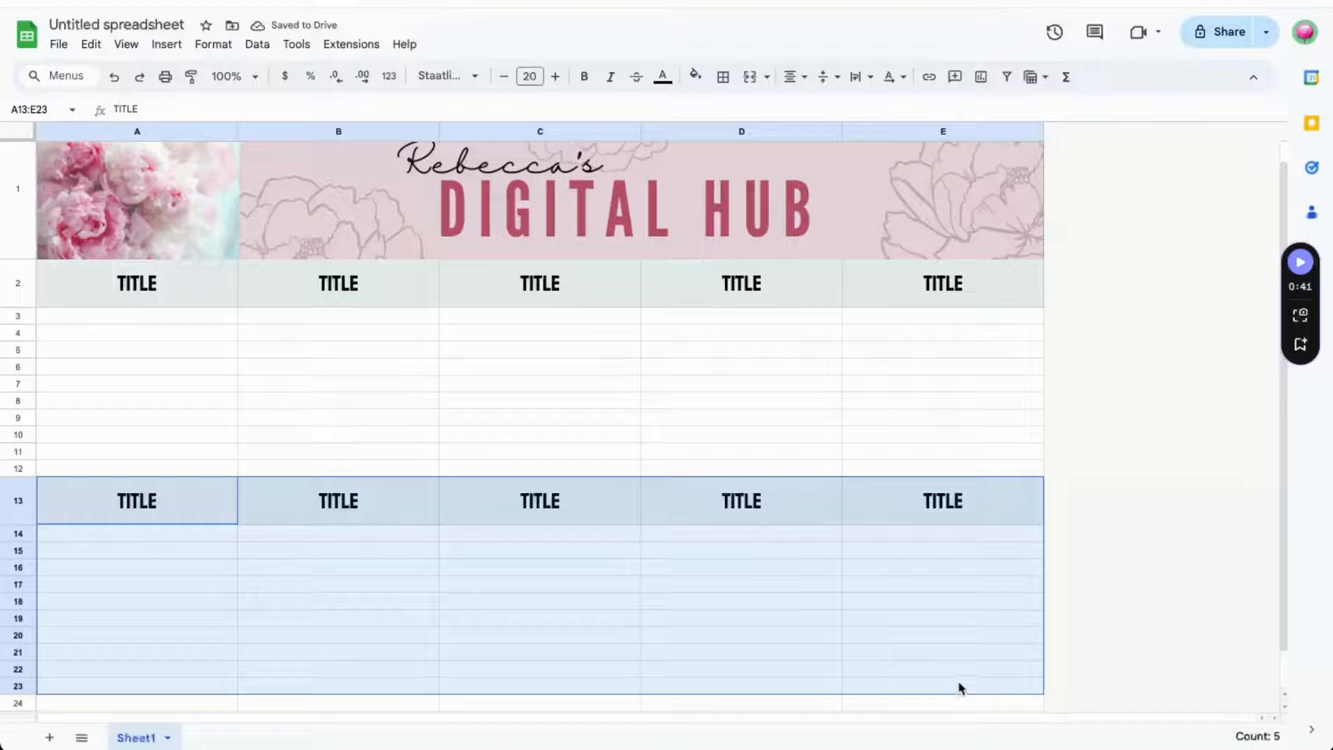
{"action": "key", "text": "ctrl+c"}
{"action": "scroll", "coordinate": [530, 574], "scroll_direction": "down", "scroll_amount": 1}
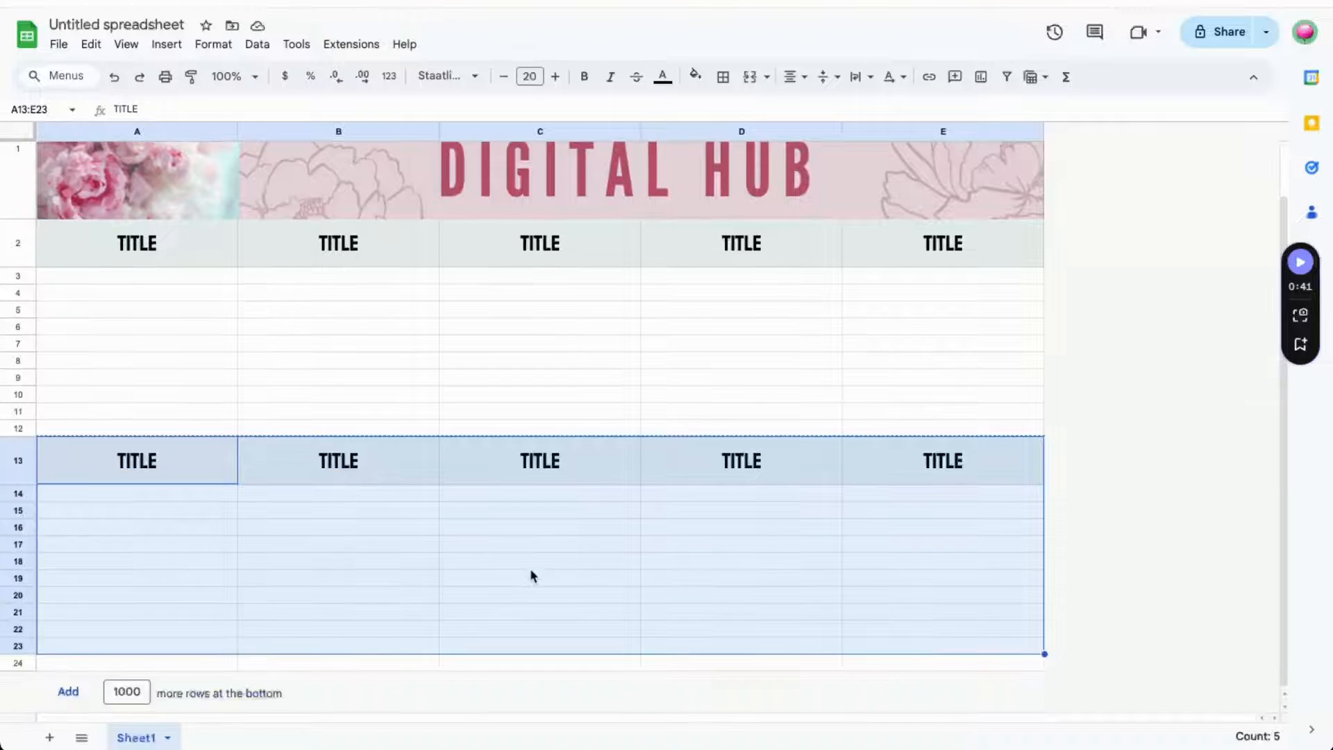
{"action": "left_click", "coordinate": [107, 665]}
{"action": "key", "text": "ctrl+v"}
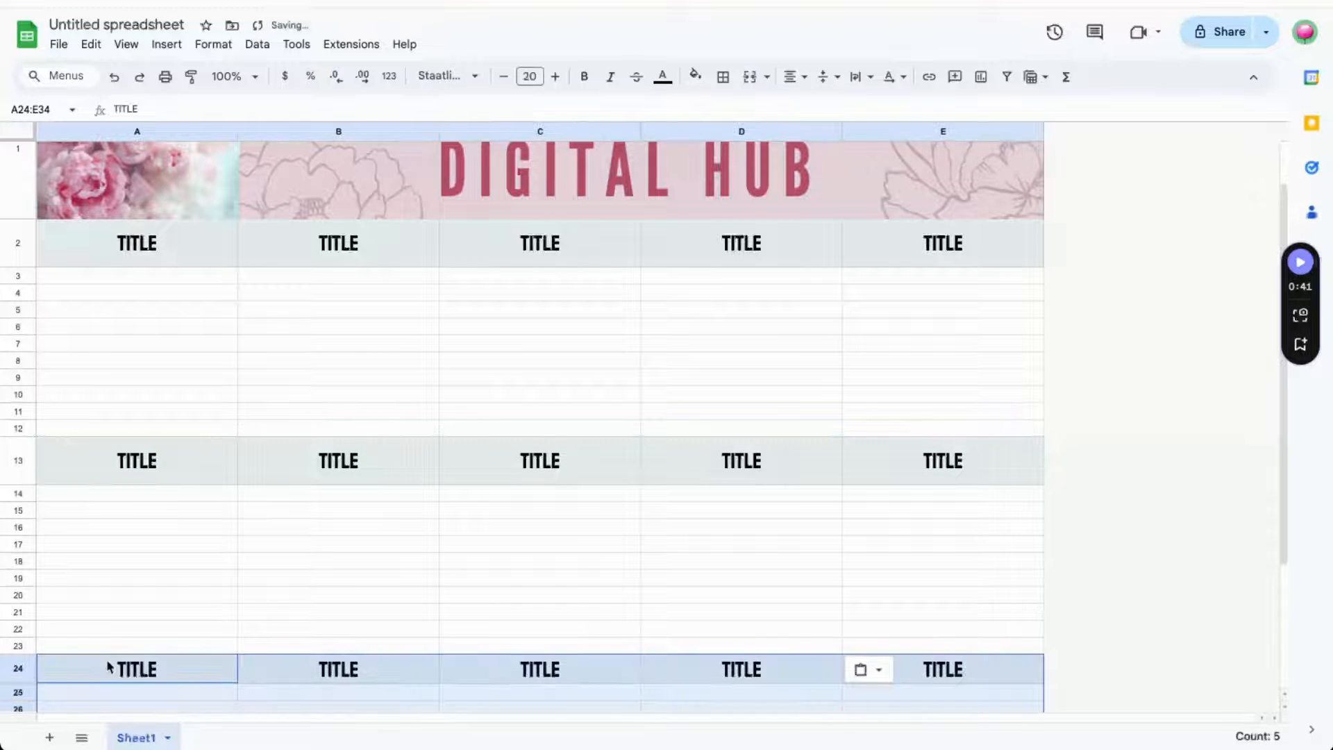
- Select the blank ranges A3:E12, A14:E23 and A25:E34 together and set their font to Proxima Nova
{"action": "scroll", "coordinate": [184, 629], "scroll_direction": "down", "scroll_amount": 3}
{"action": "scroll", "coordinate": [185, 629], "scroll_direction": "up", "scroll_amount": 5}
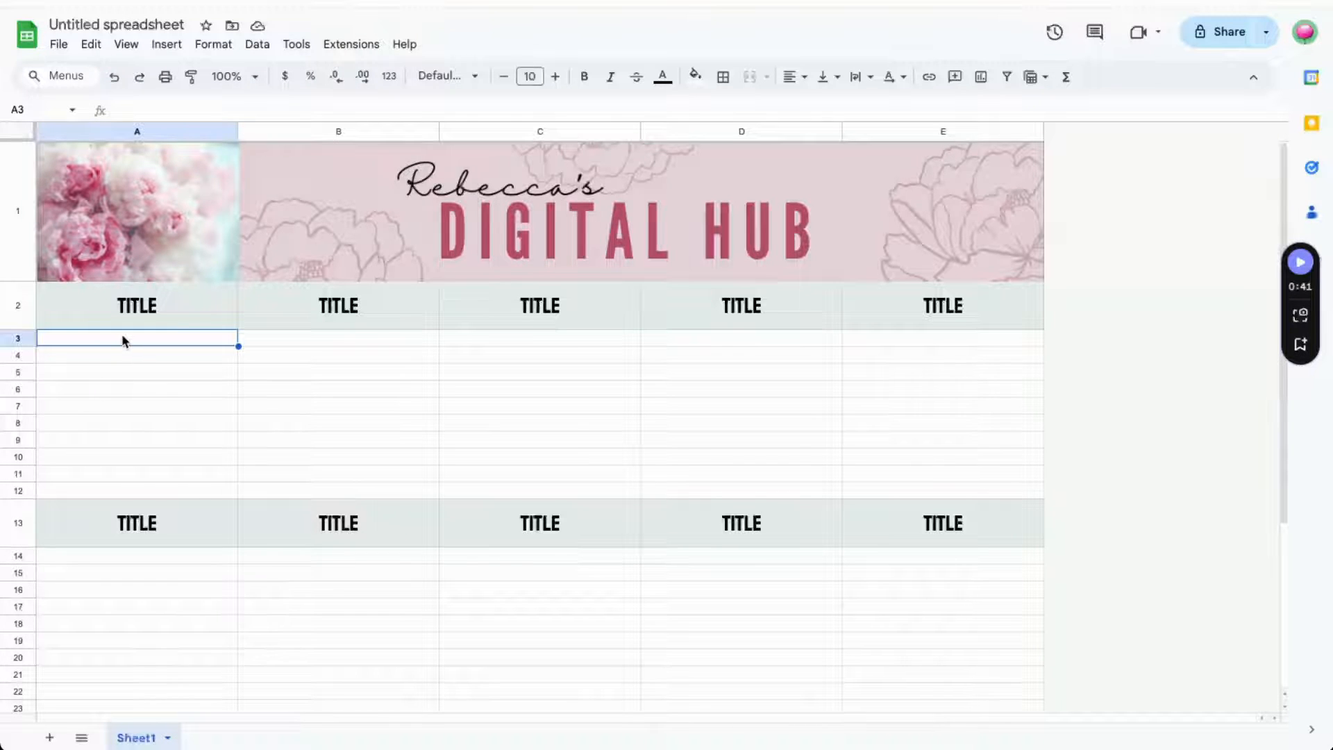
{"action": "left_click_drag", "start_coordinate": [190, 342], "coordinate": [948, 495]}
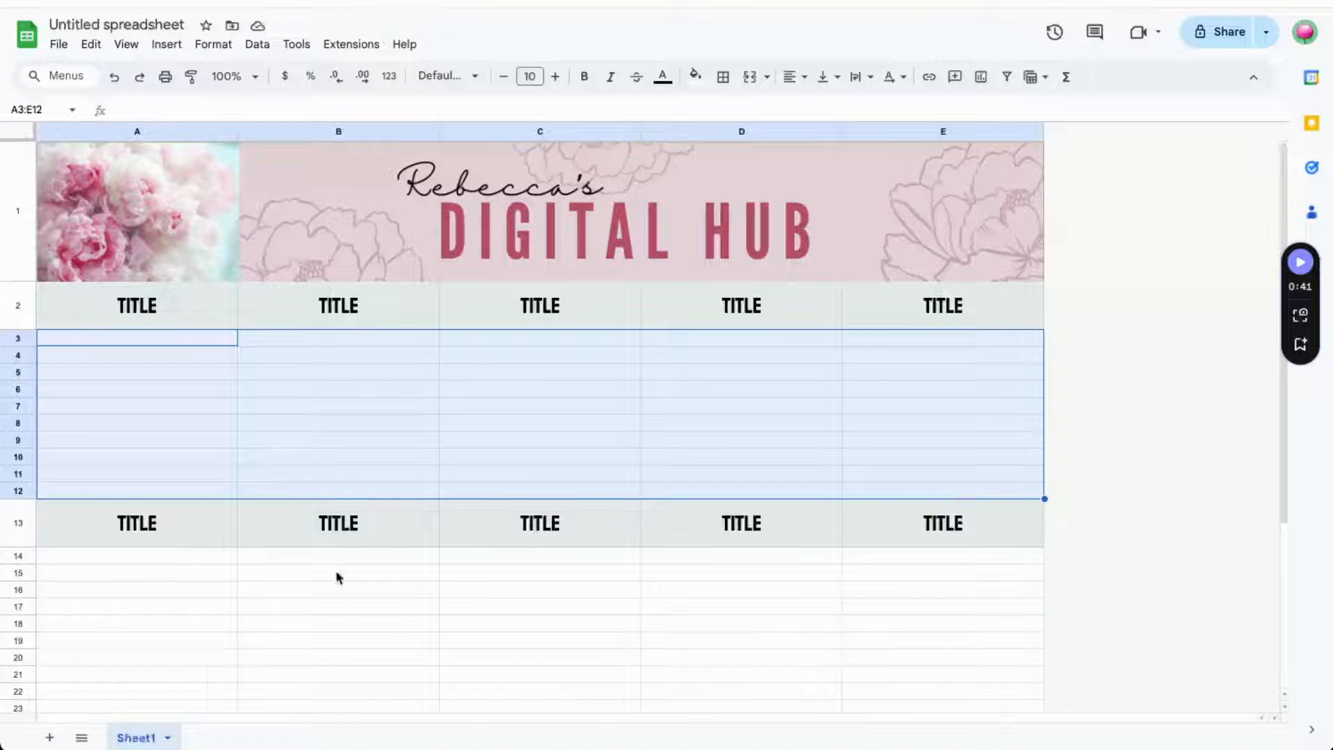
{"action": "left_click_drag", "start_coordinate": [159, 556], "coordinate": [919, 622]}
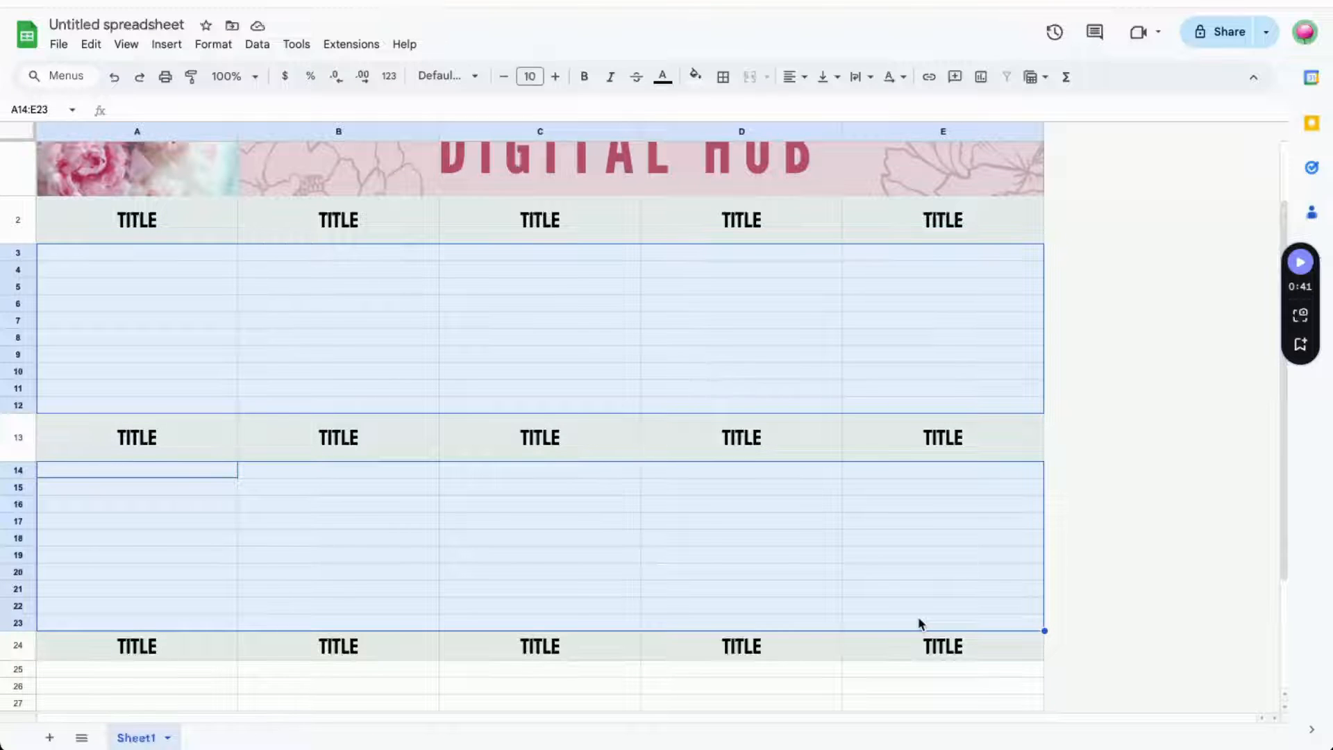
{"action": "scroll", "coordinate": [917, 617], "scroll_direction": "down", "scroll_amount": 3}
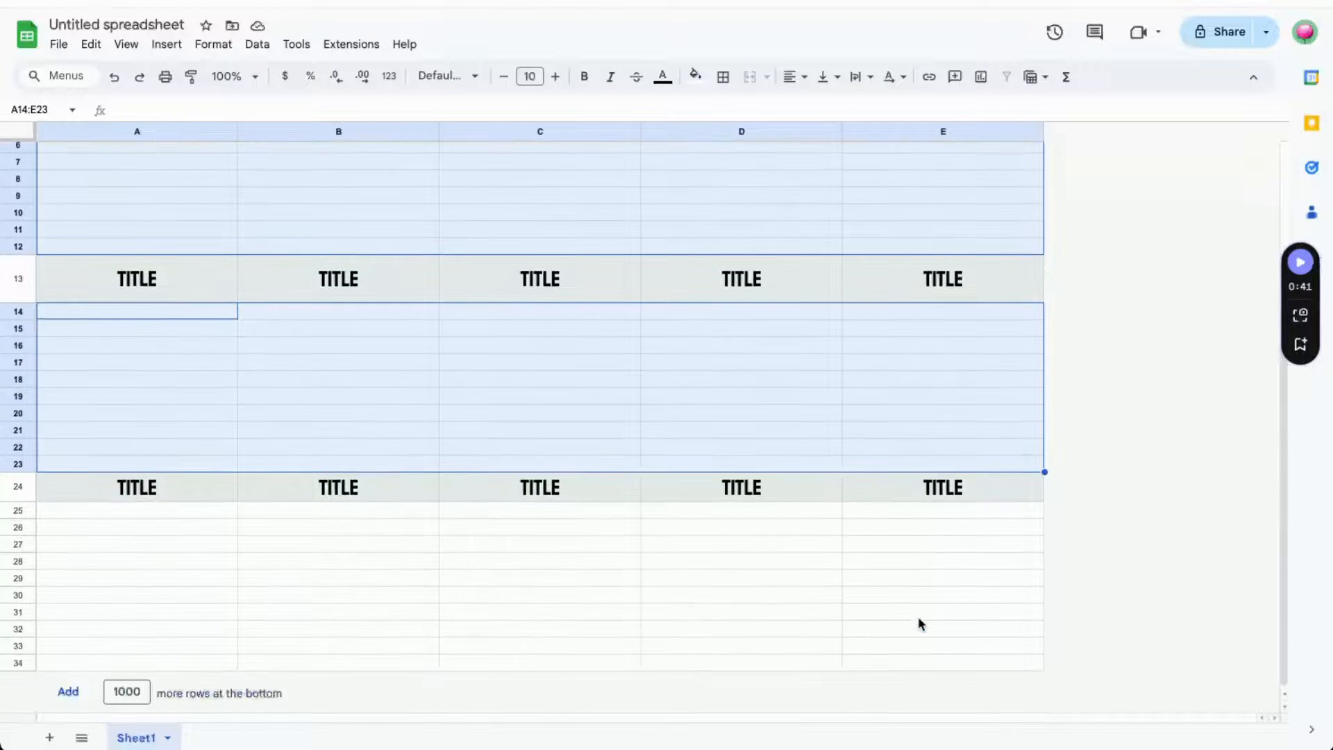
{"action": "left_click_drag", "start_coordinate": [173, 517], "coordinate": [1000, 702]}
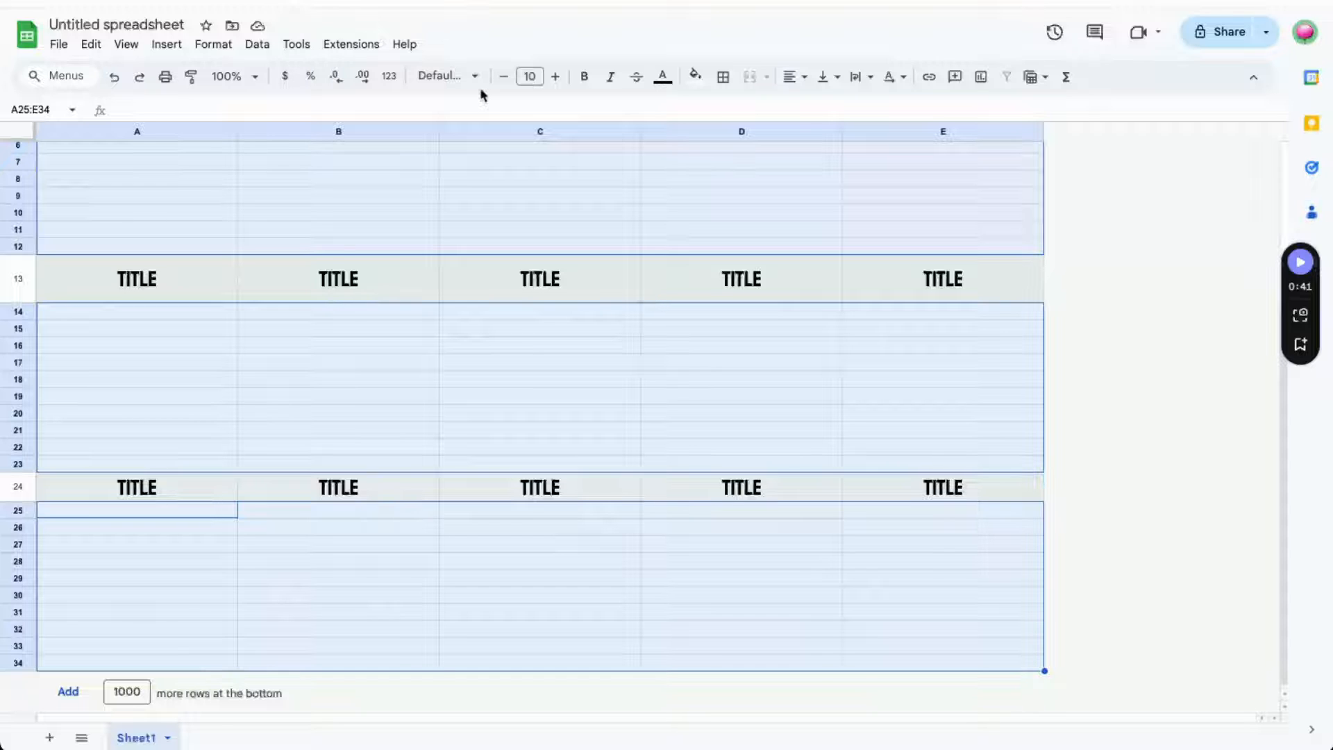
{"action": "left_click", "coordinate": [476, 85]}
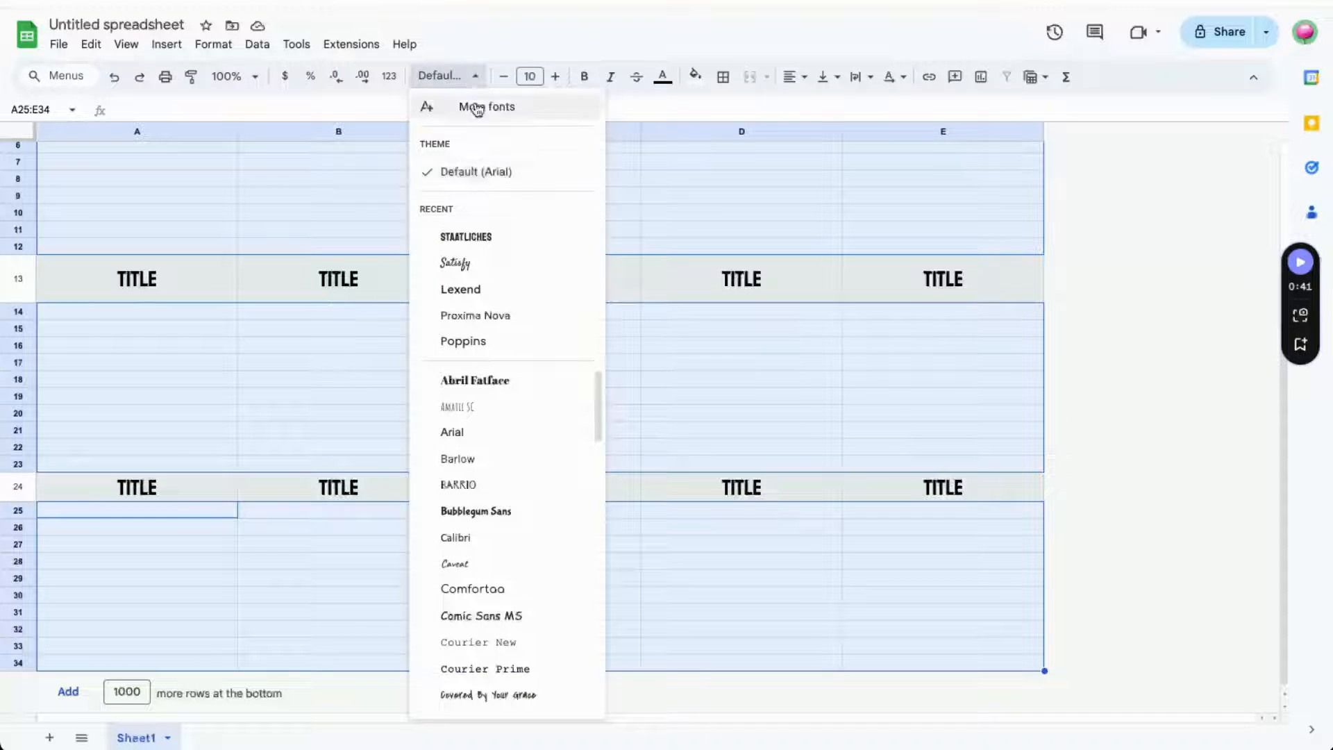
{"action": "left_click", "coordinate": [514, 319]}
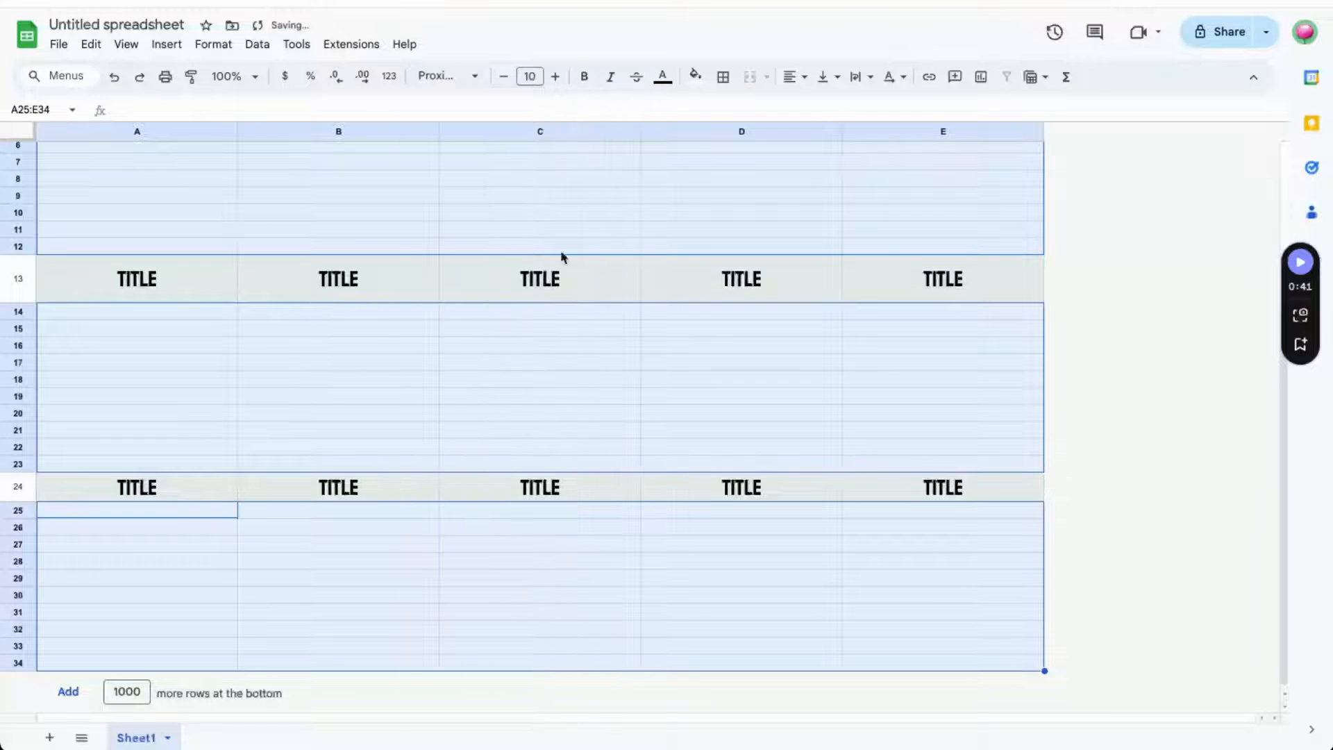
- Set the selected blank ranges to font size 12 and center their contents horizontally and vertically
{"action": "left_click", "coordinate": [555, 77]}
{"action": "left_click", "coordinate": [555, 77]}
{"action": "left_click", "coordinate": [797, 77]}
{"action": "left_click", "coordinate": [825, 107]}
{"action": "left_click", "coordinate": [823, 77]}
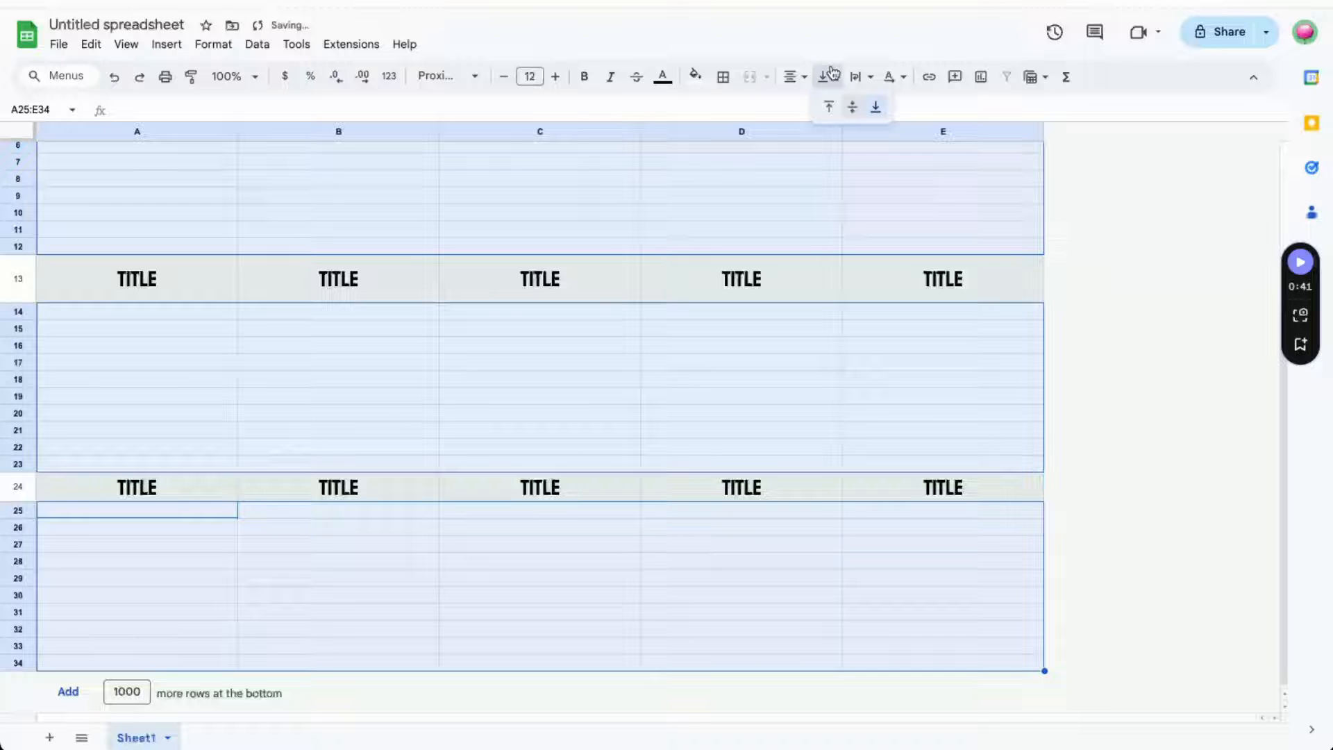
{"action": "left_click", "coordinate": [853, 108]}
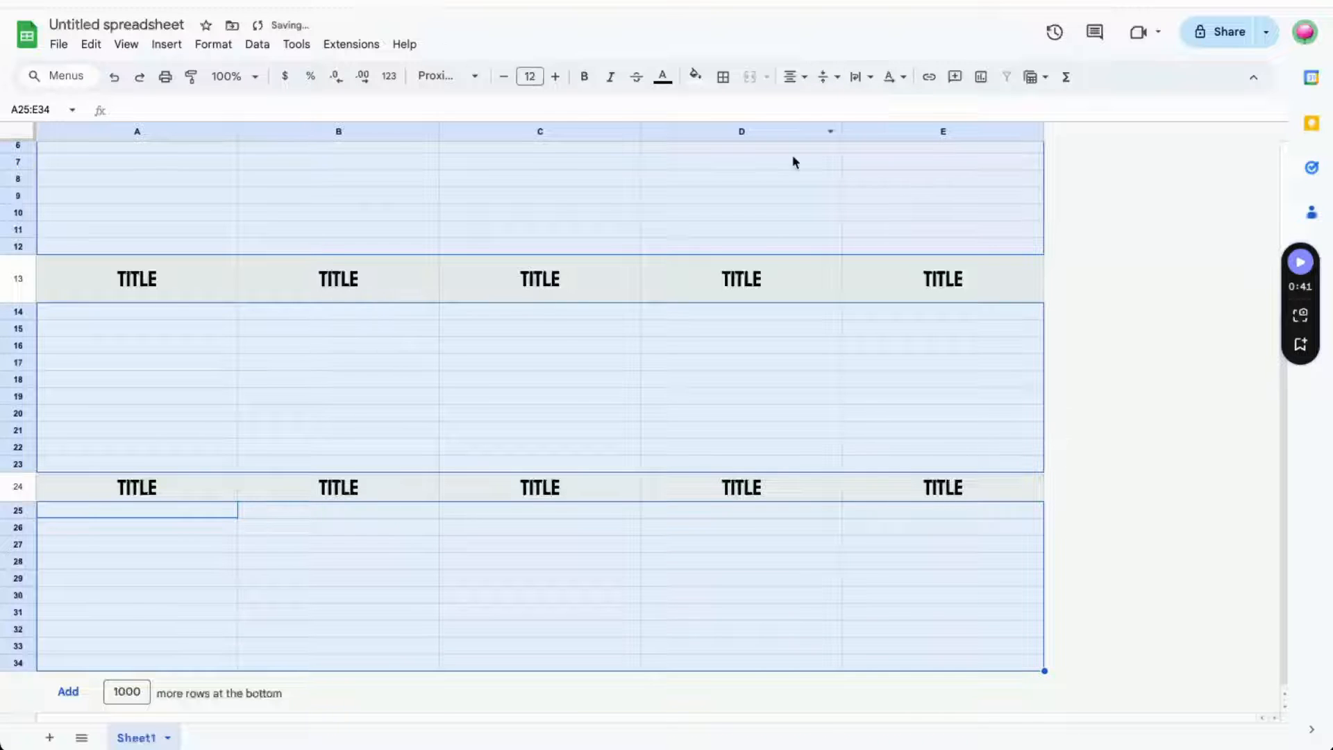
{"action": "scroll", "coordinate": [753, 199], "scroll_direction": "up", "scroll_amount": 5}
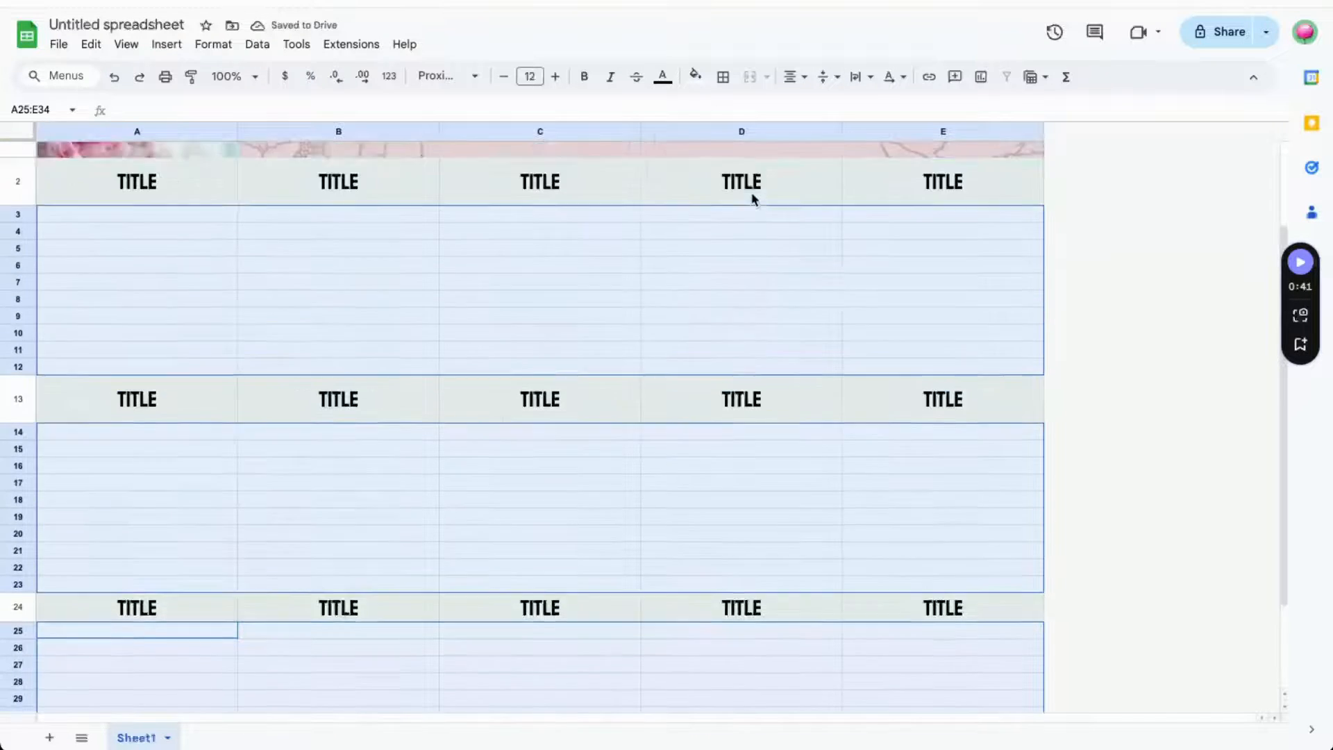
- Enter "#eduKATE Community Website" in cell A3 under the first title
{"action": "left_click", "coordinate": [125, 340]}
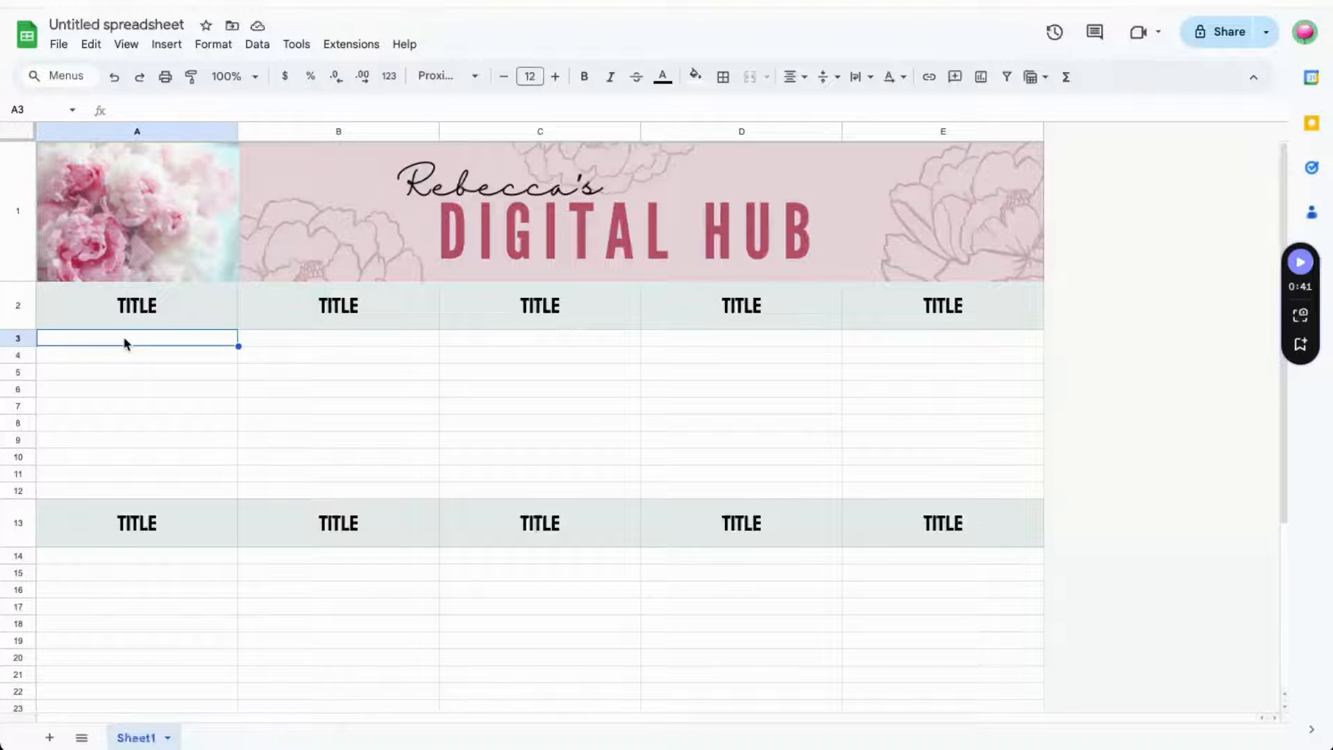
{"action": "type", "text": "#eduK"}
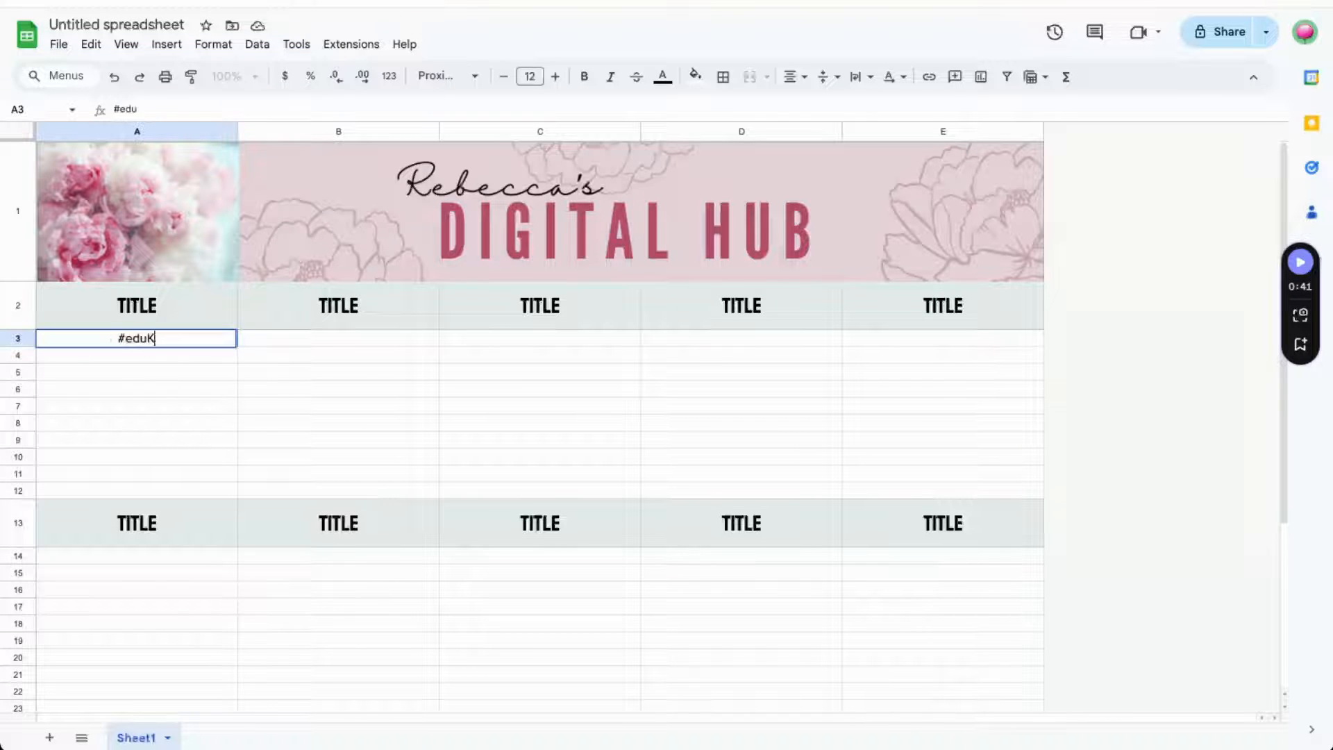
{"action": "type", "text": "ATE Community W"}
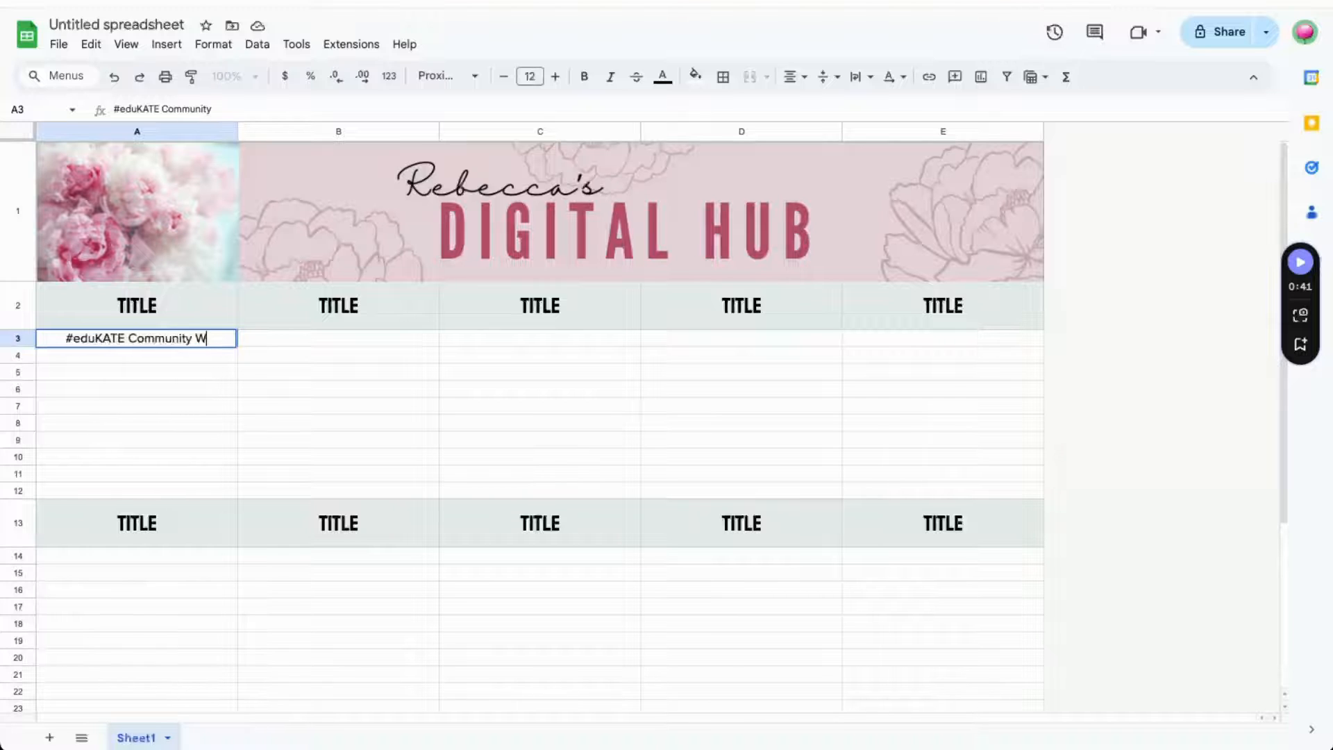
{"action": "type", "text": "ebsite"}
{"action": "key", "text": "Return"}
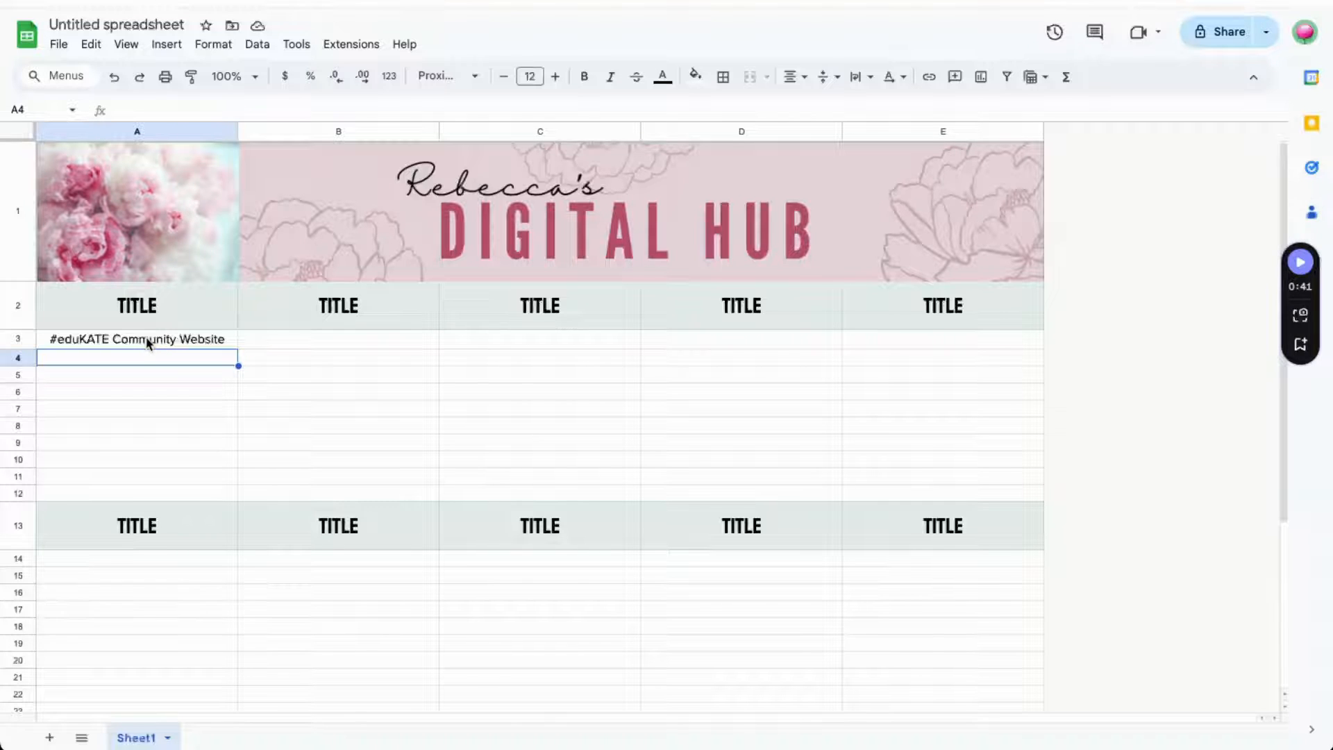
{"action": "left_click", "coordinate": [148, 342]}
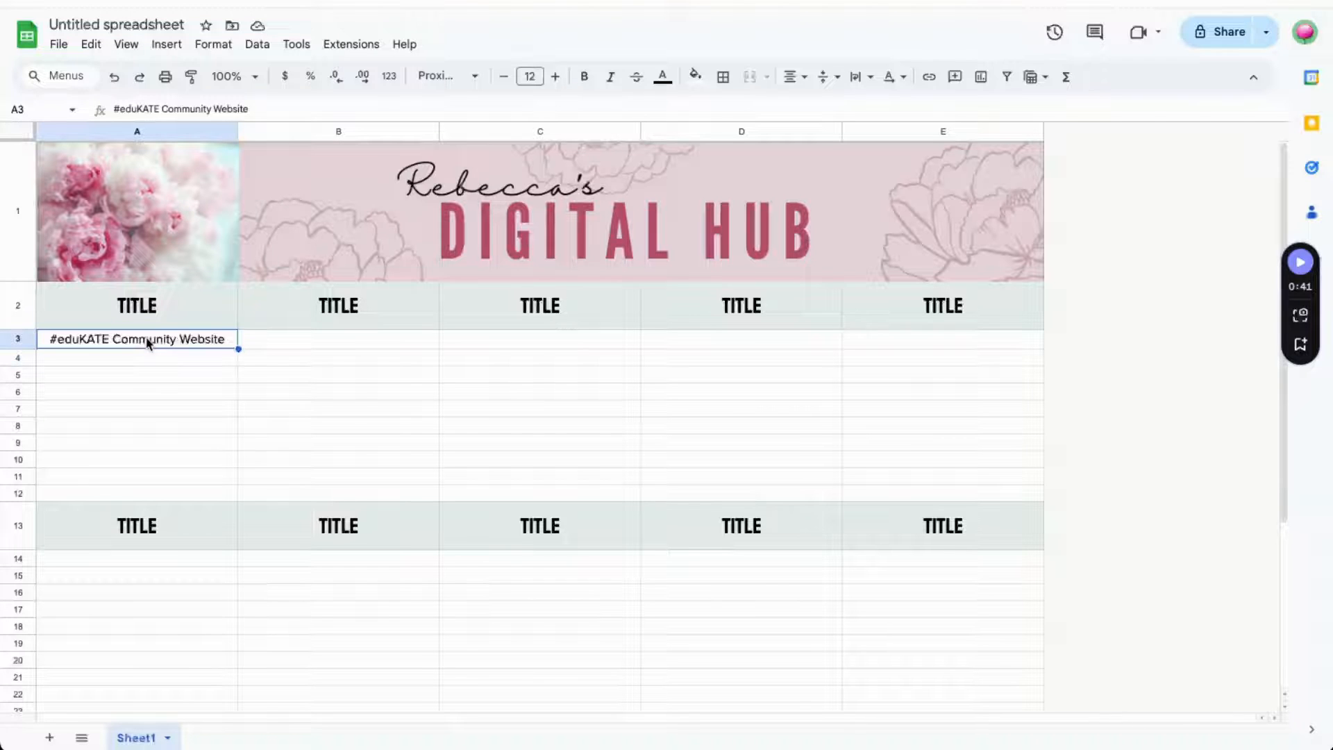
{"action": "key", "text": "ctrl+k"}
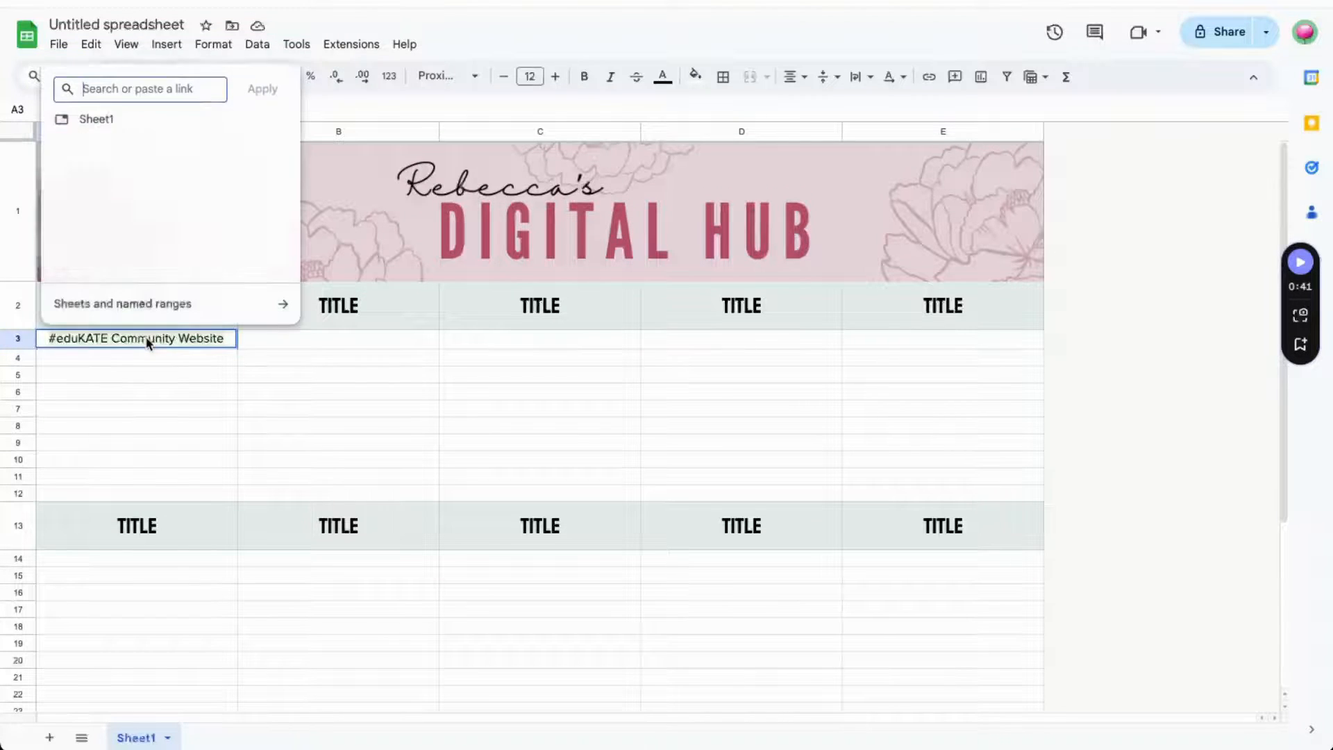
{"action": "left_click", "coordinate": [152, 360]}
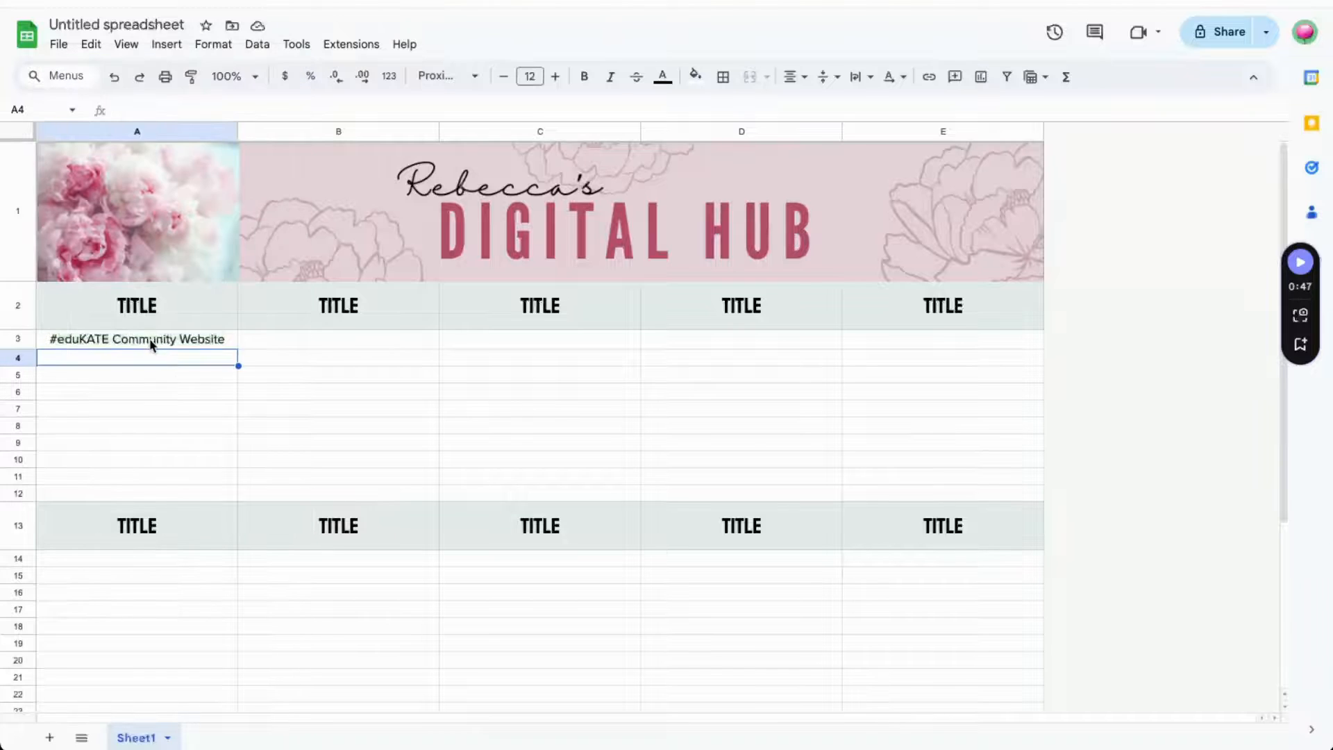
{"action": "left_click", "coordinate": [149, 342]}
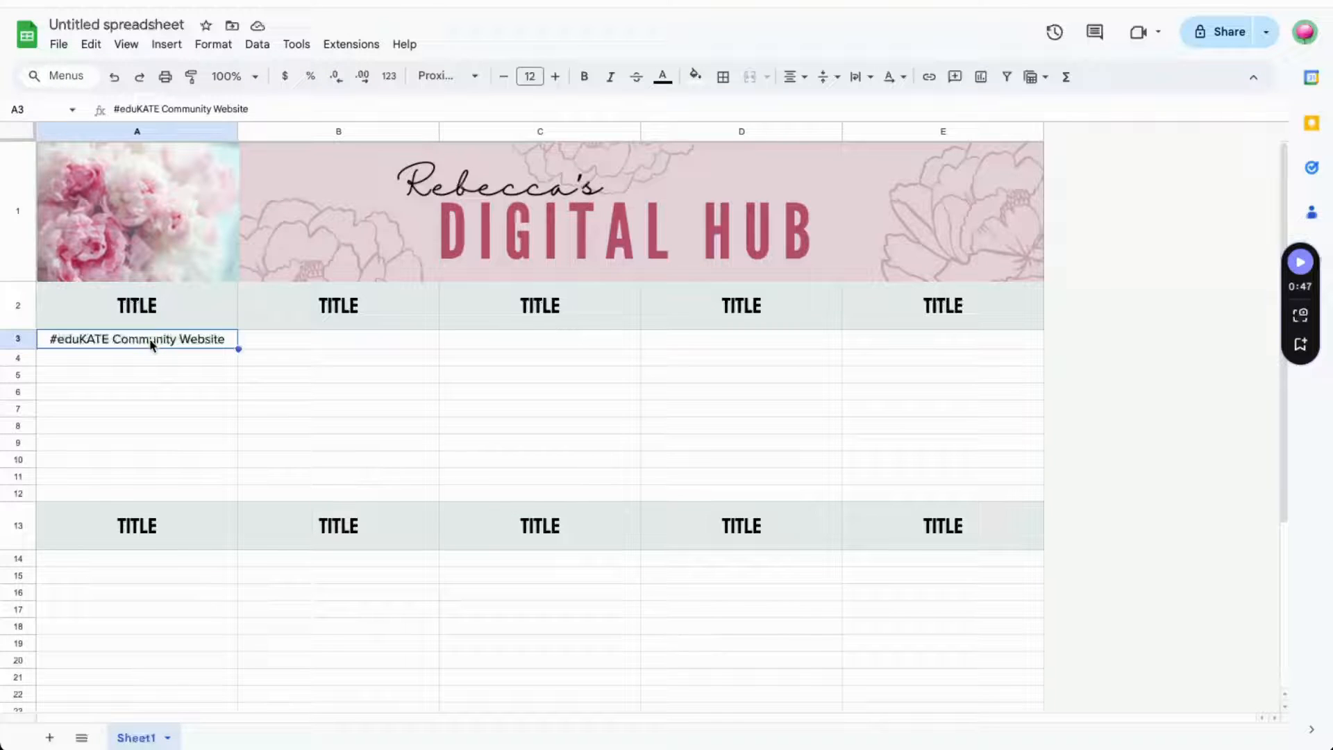
{"action": "left_click", "coordinate": [929, 77]}
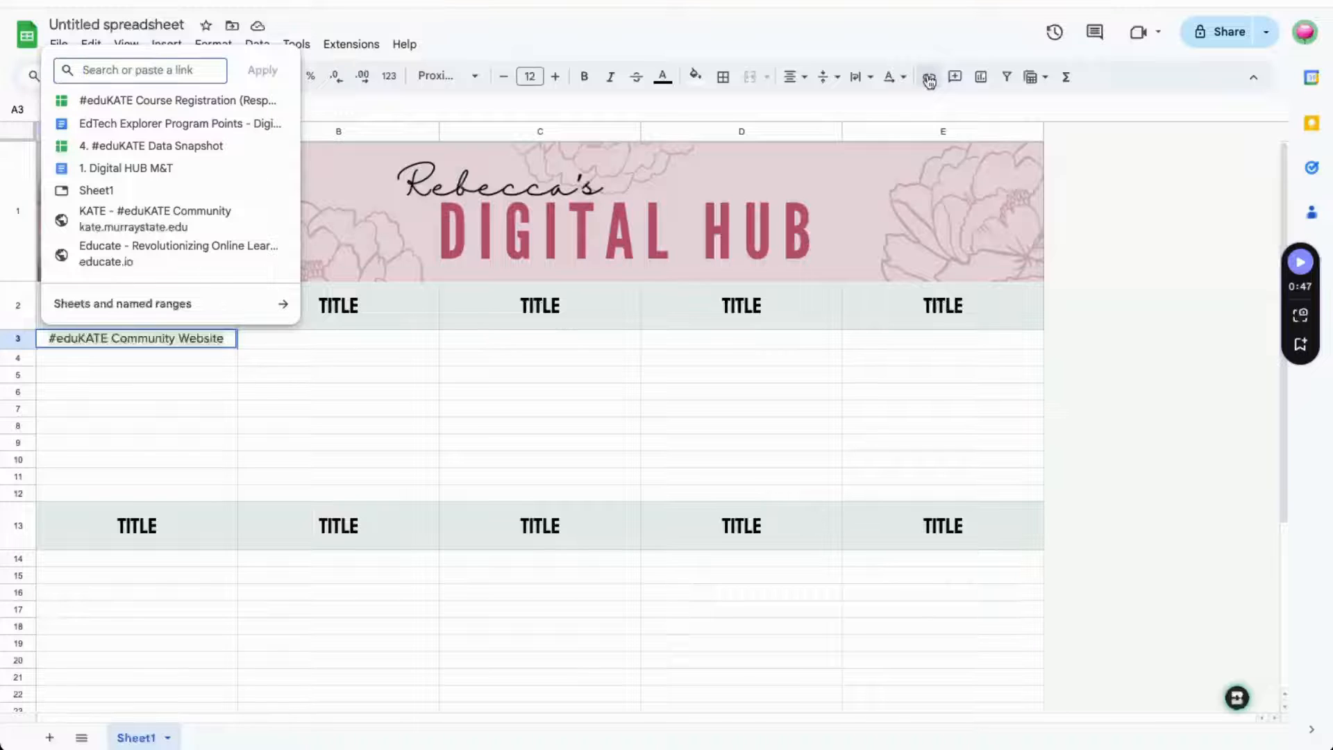
{"action": "type", "text": "www.go"}
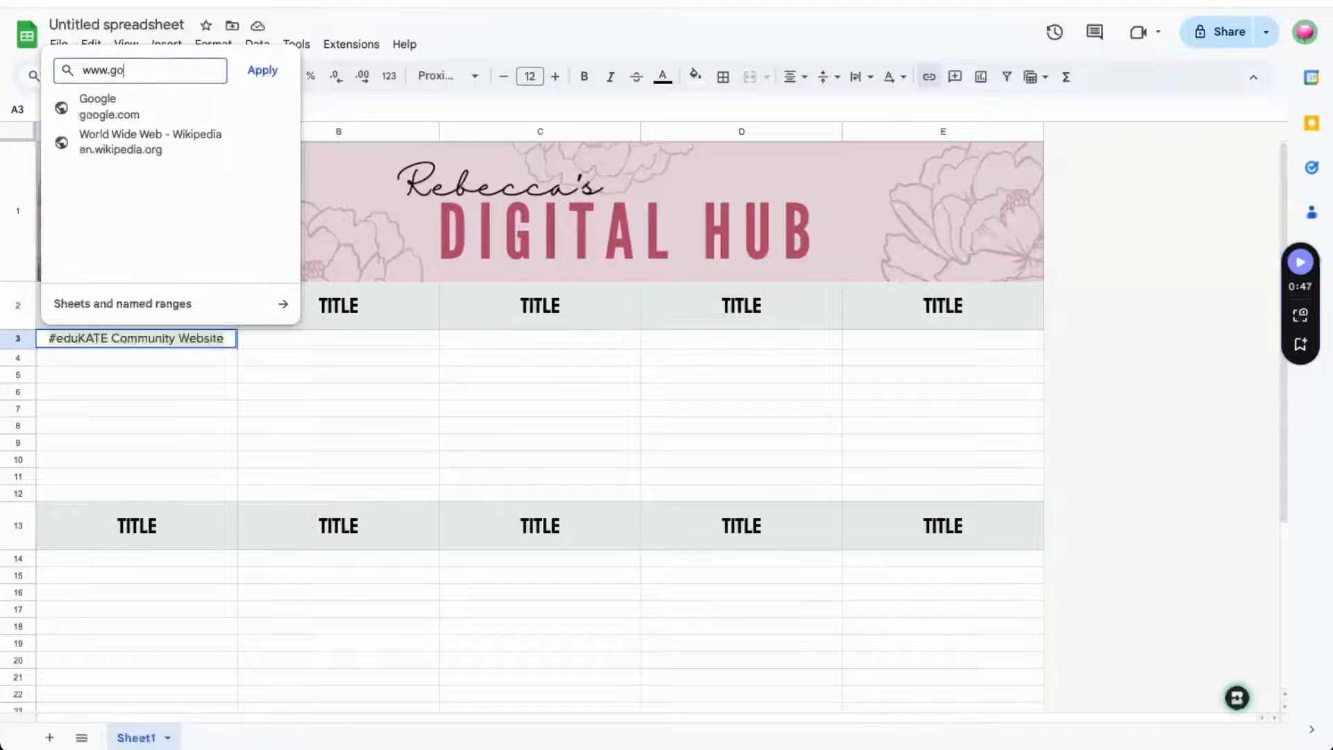
{"action": "type", "text": "ogle.com"}
{"action": "key", "text": "Return"}
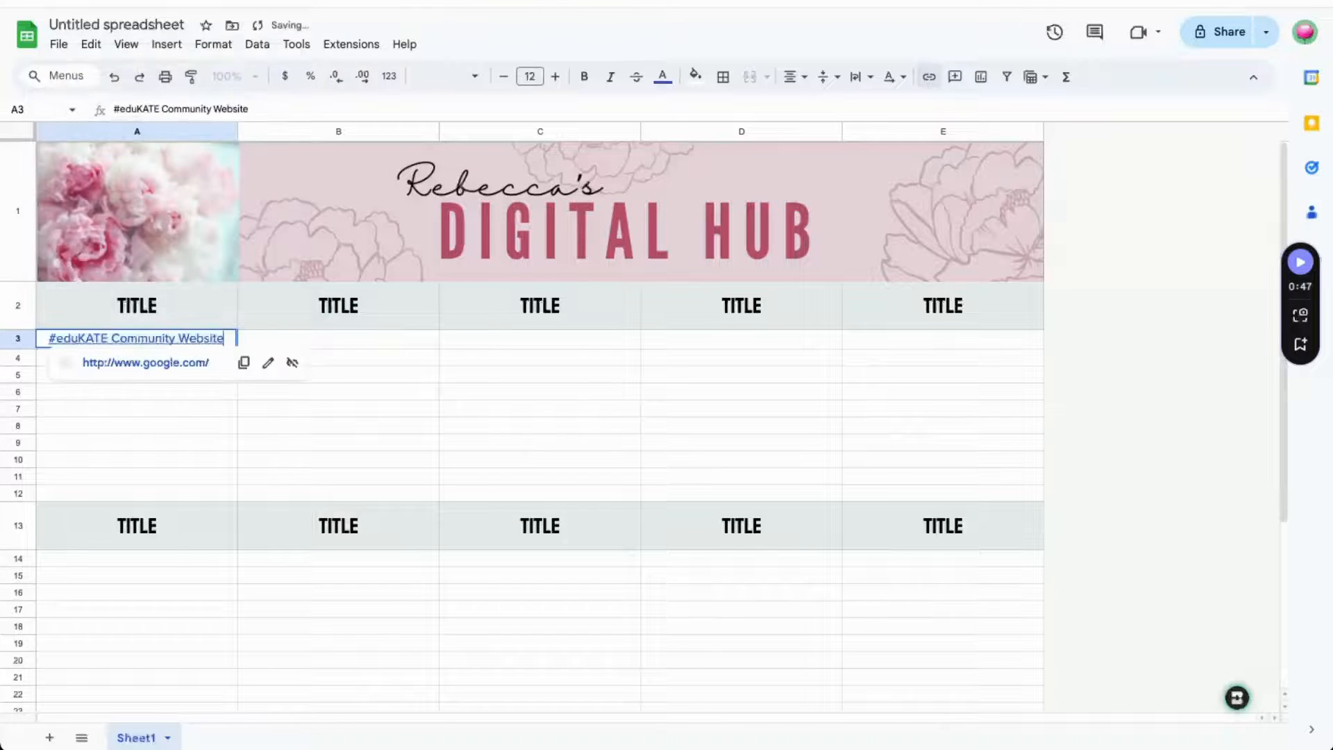
{"action": "left_click", "coordinate": [429, 397]}
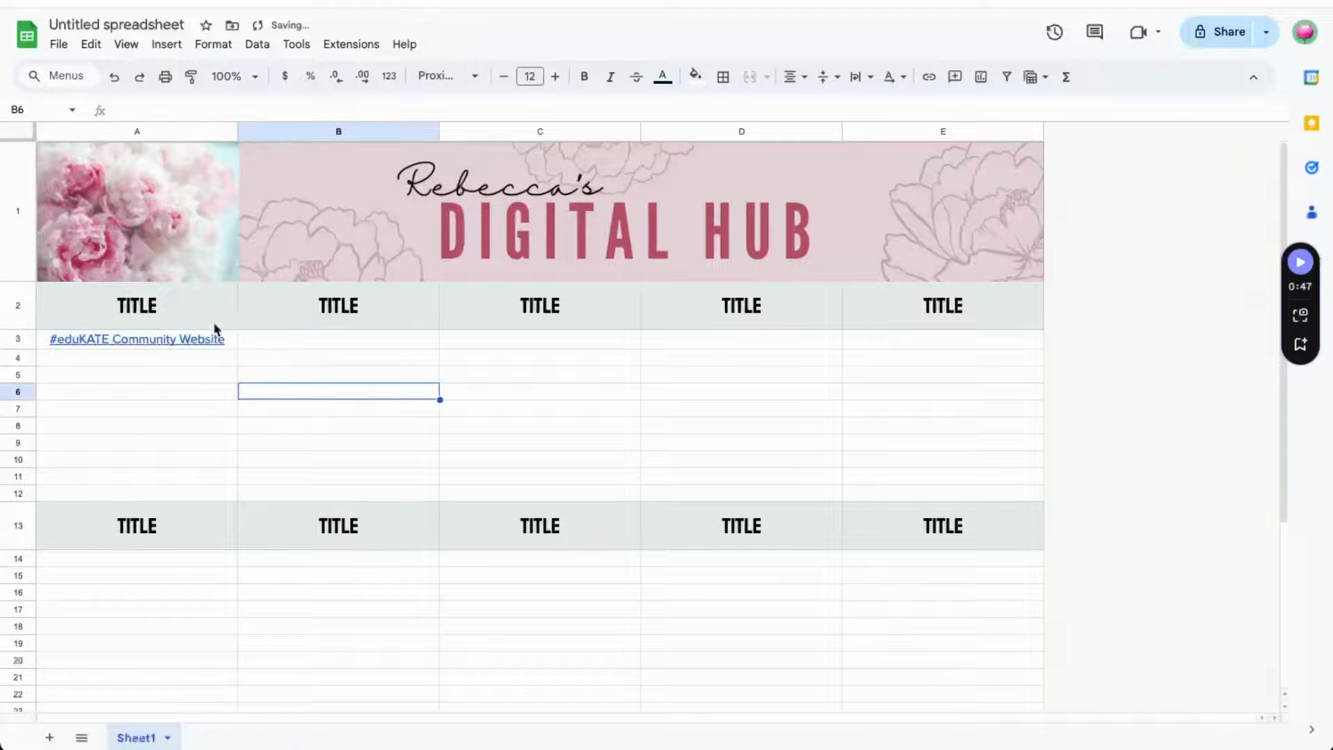
- Change the linked text in cell A3 to black and remove its underline
{"action": "mouse_move", "coordinate": [228, 347]}
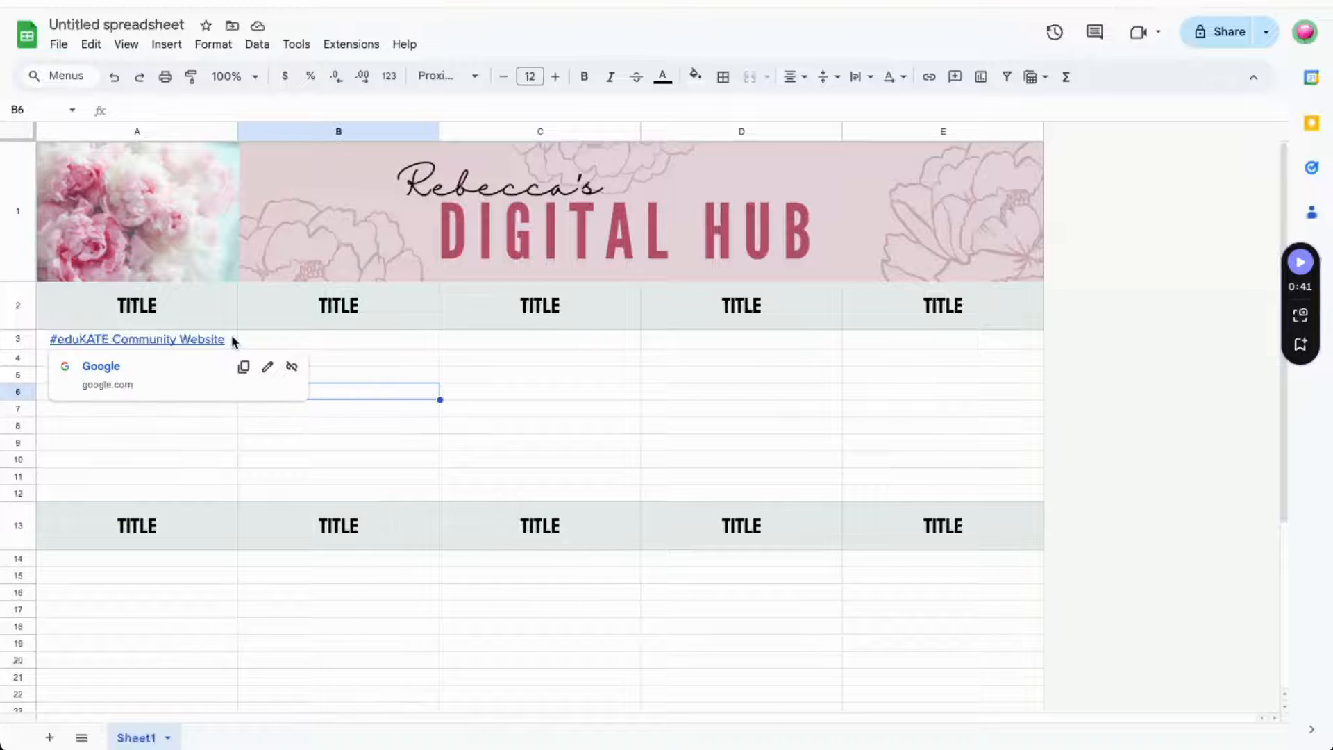
{"action": "left_click", "coordinate": [231, 335]}
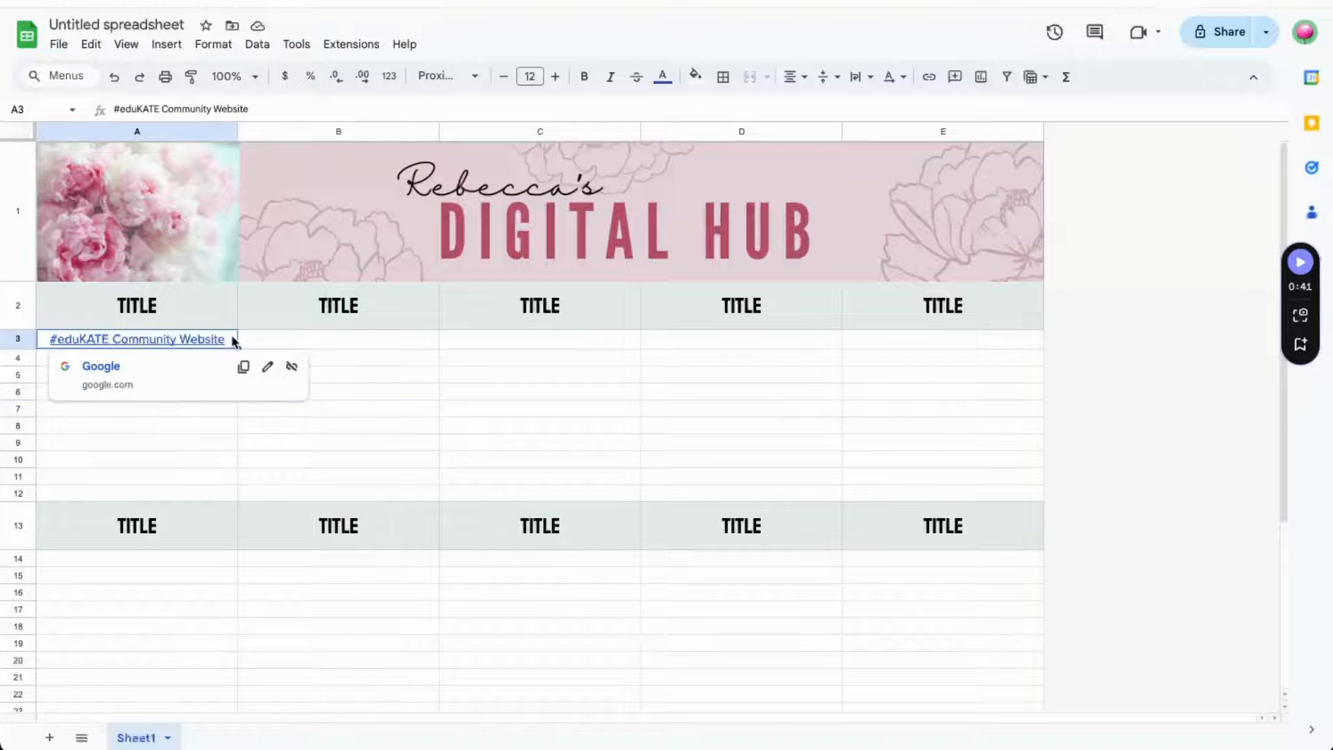
{"action": "left_click", "coordinate": [663, 76]}
{"action": "left_click", "coordinate": [687, 110]}
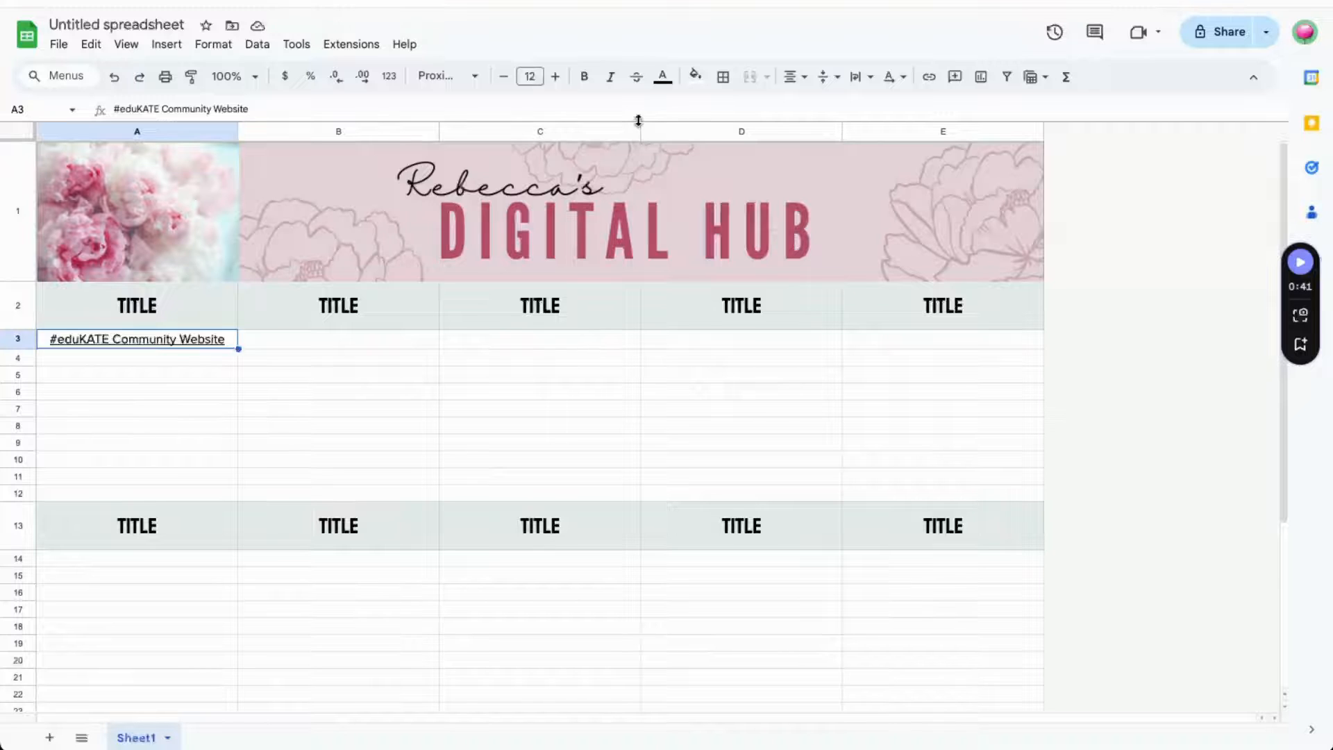
- Test the link in cell A3 by opening its Google page from the link preview
{"action": "left_click", "coordinate": [257, 379]}
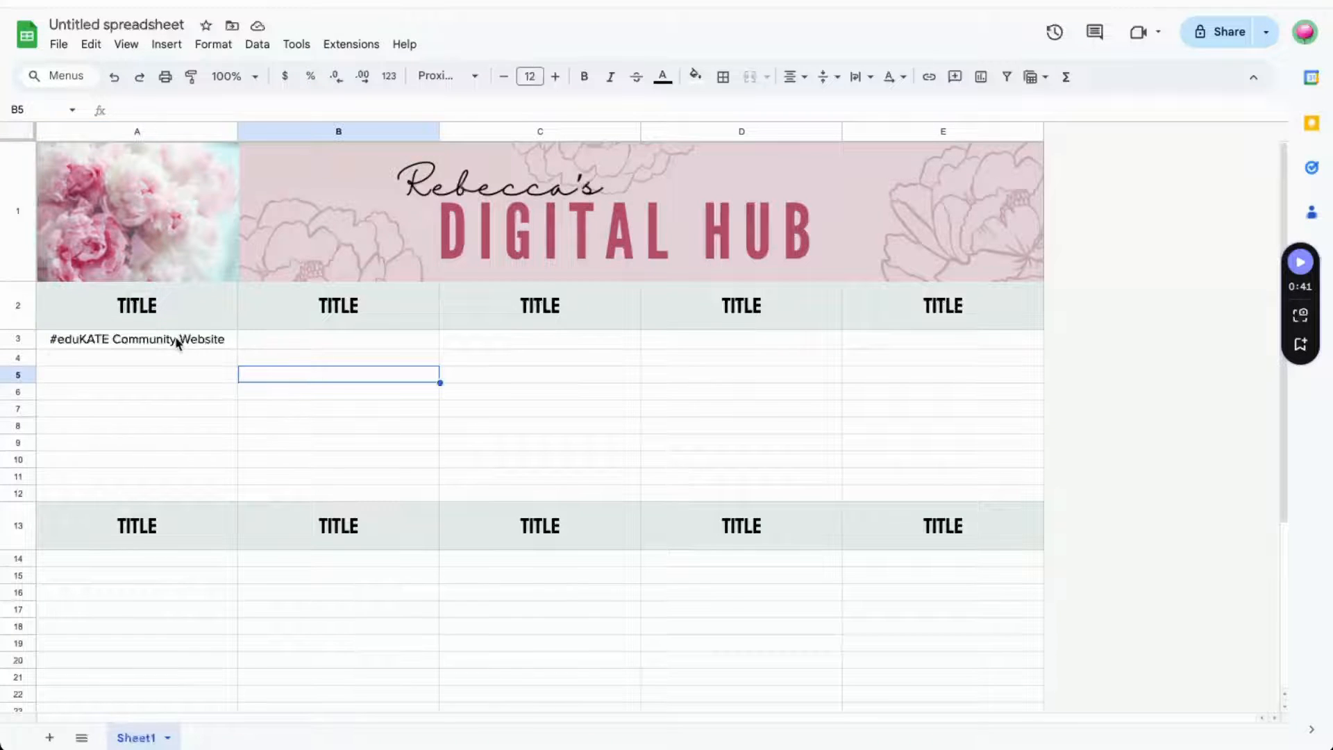
{"action": "mouse_move", "coordinate": [177, 342]}
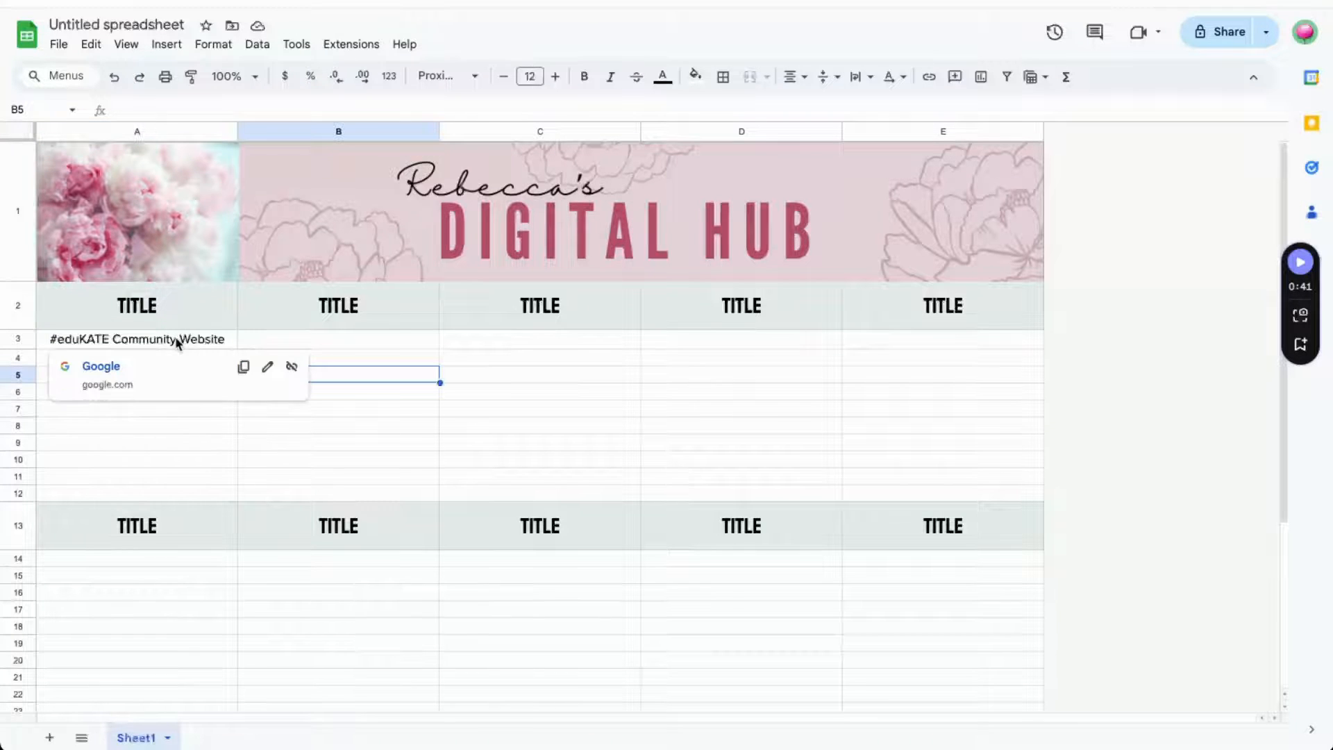
{"action": "left_click", "coordinate": [101, 366]}
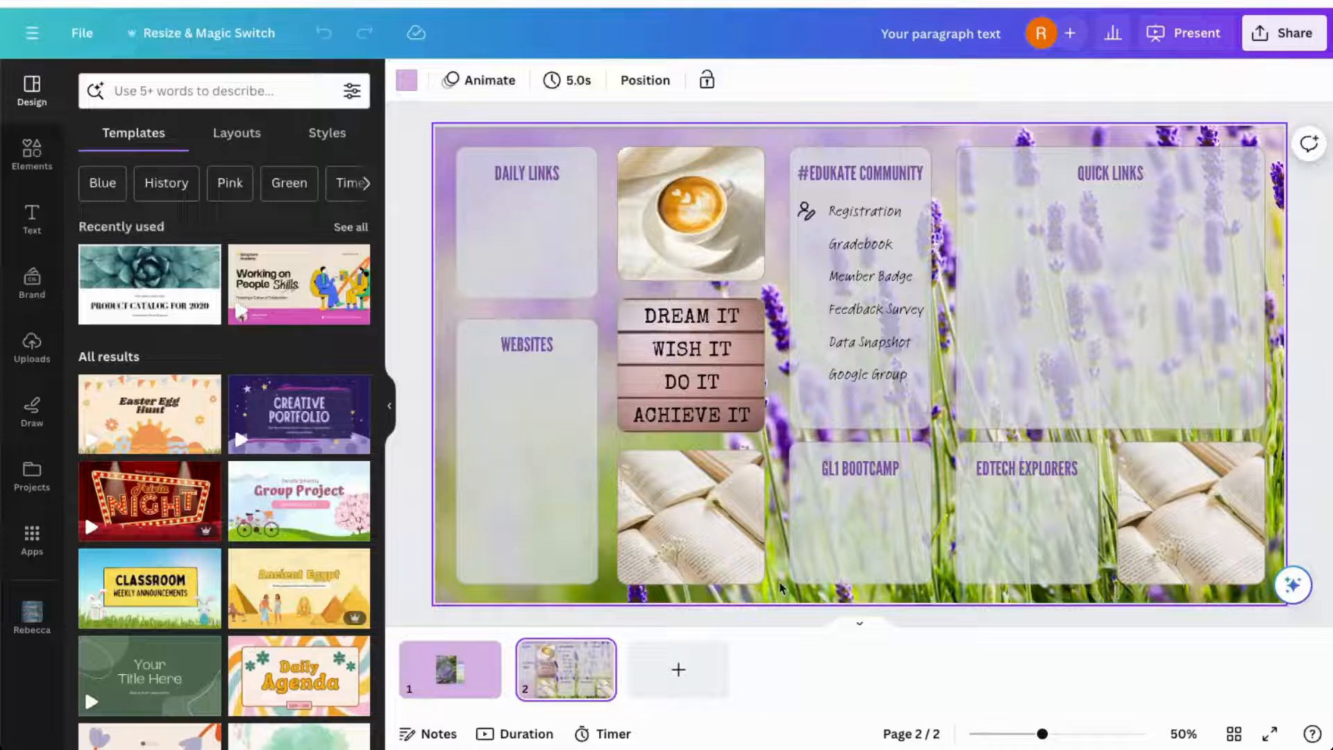
- Switch to the lavender wallpaper design in Canva, create its public view link and view the shared design
{"action": "left_click", "coordinate": [1265, 36]}
{"action": "left_click", "coordinate": [1271, 382]}
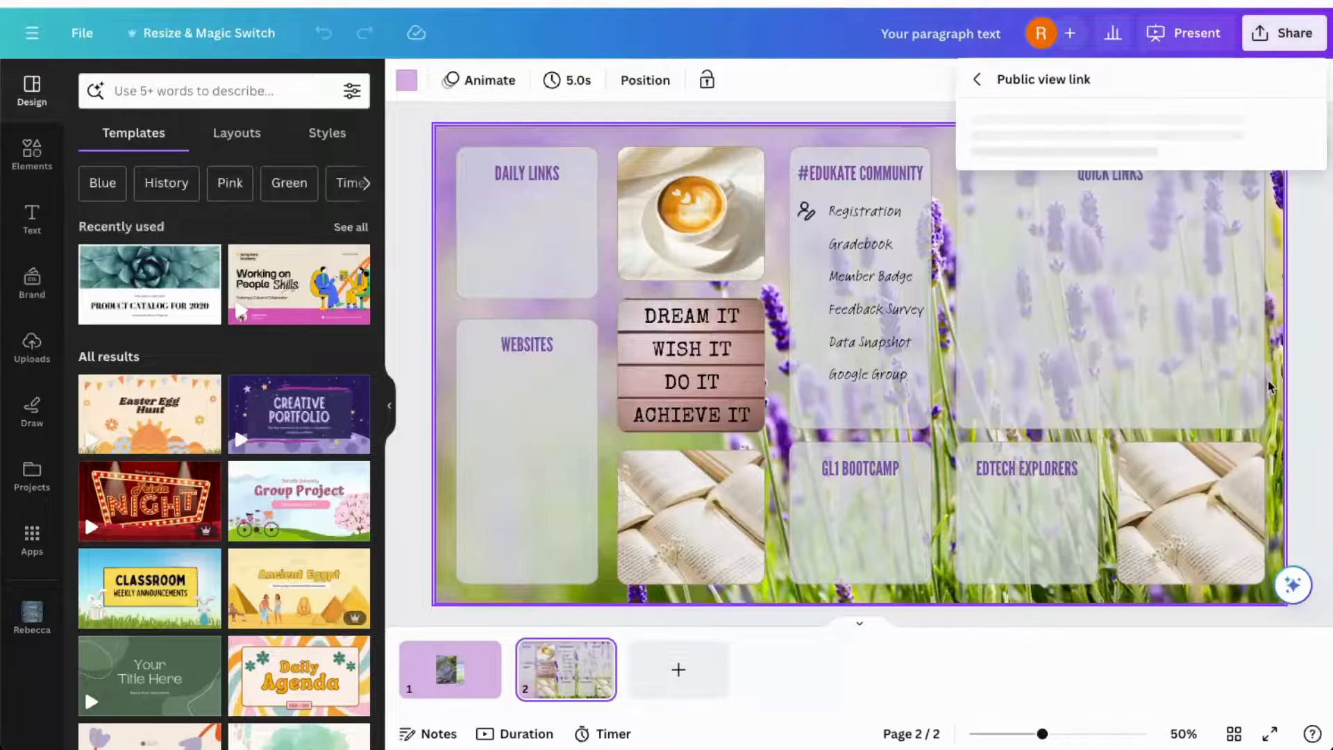
{"action": "left_click", "coordinate": [1156, 441]}
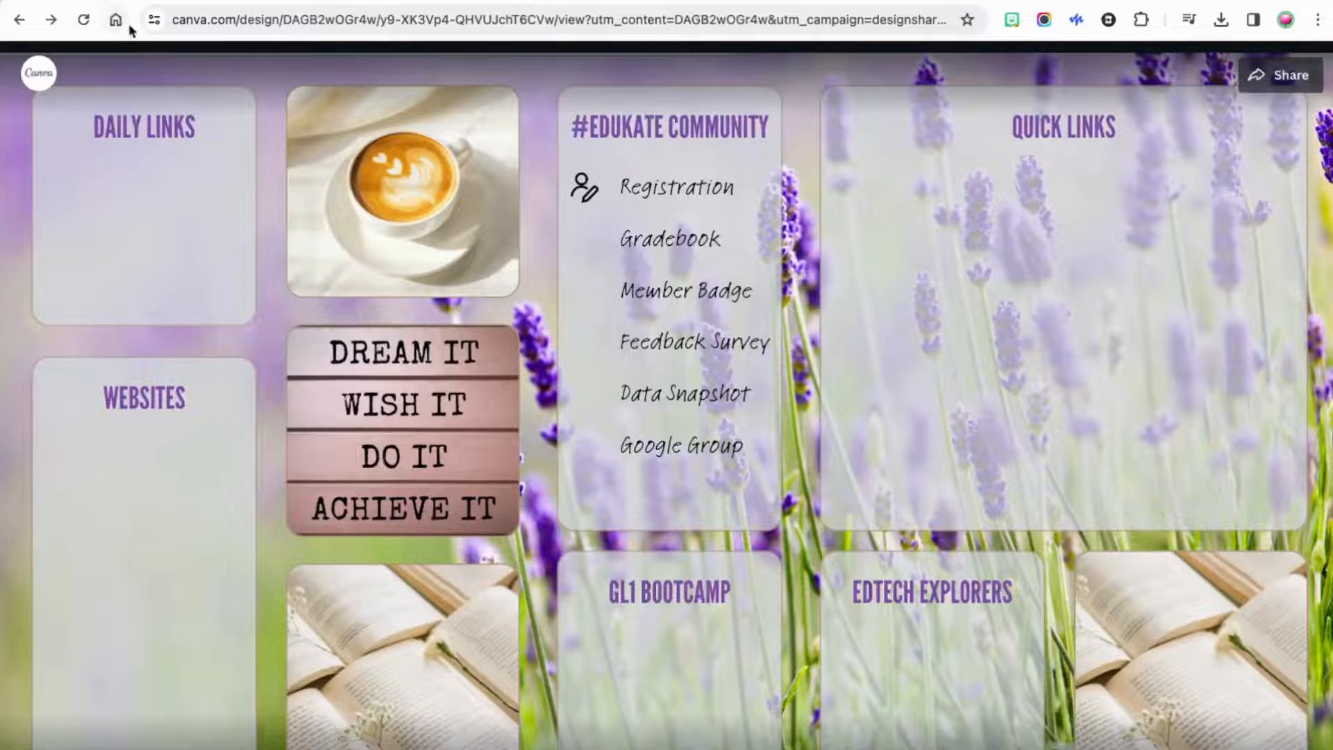
- Visit the browser's current home page and turn off Show home button in Chrome's Appearance settings
{"action": "left_click", "coordinate": [115, 20]}
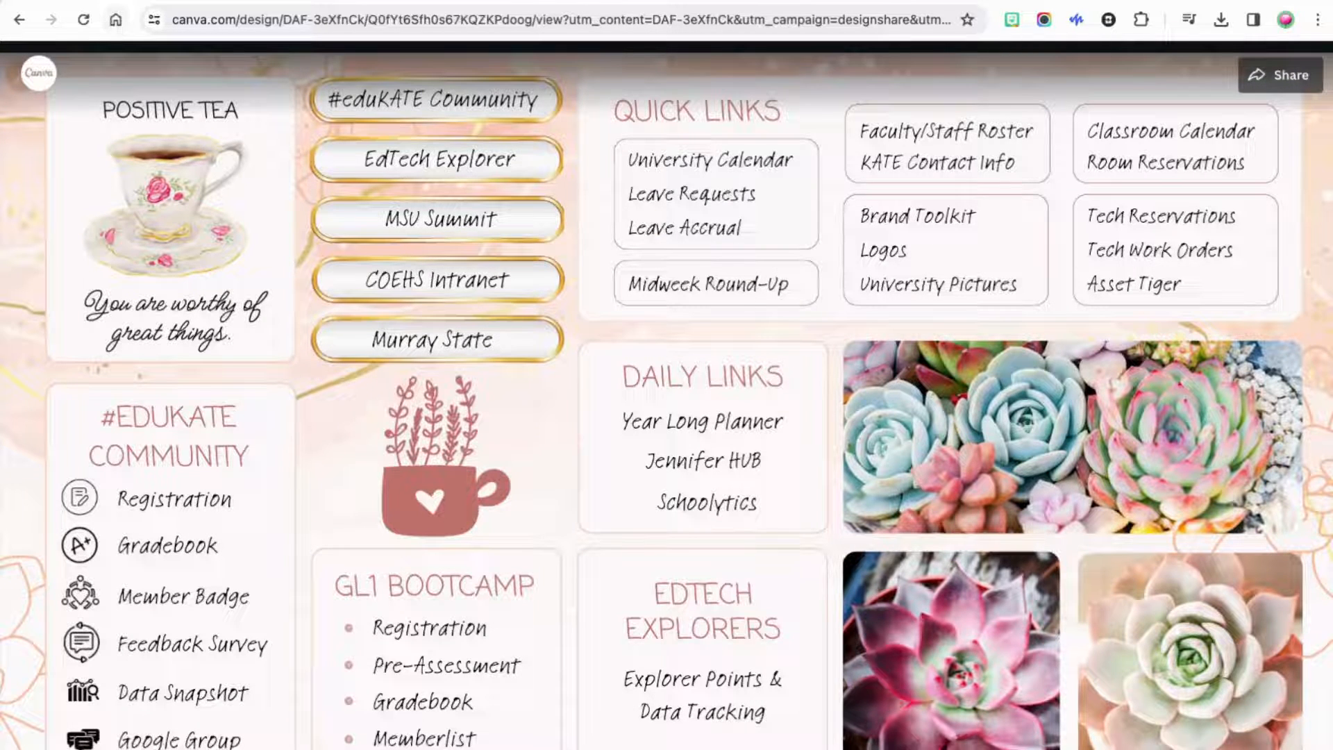
{"action": "left_click", "coordinate": [1318, 21]}
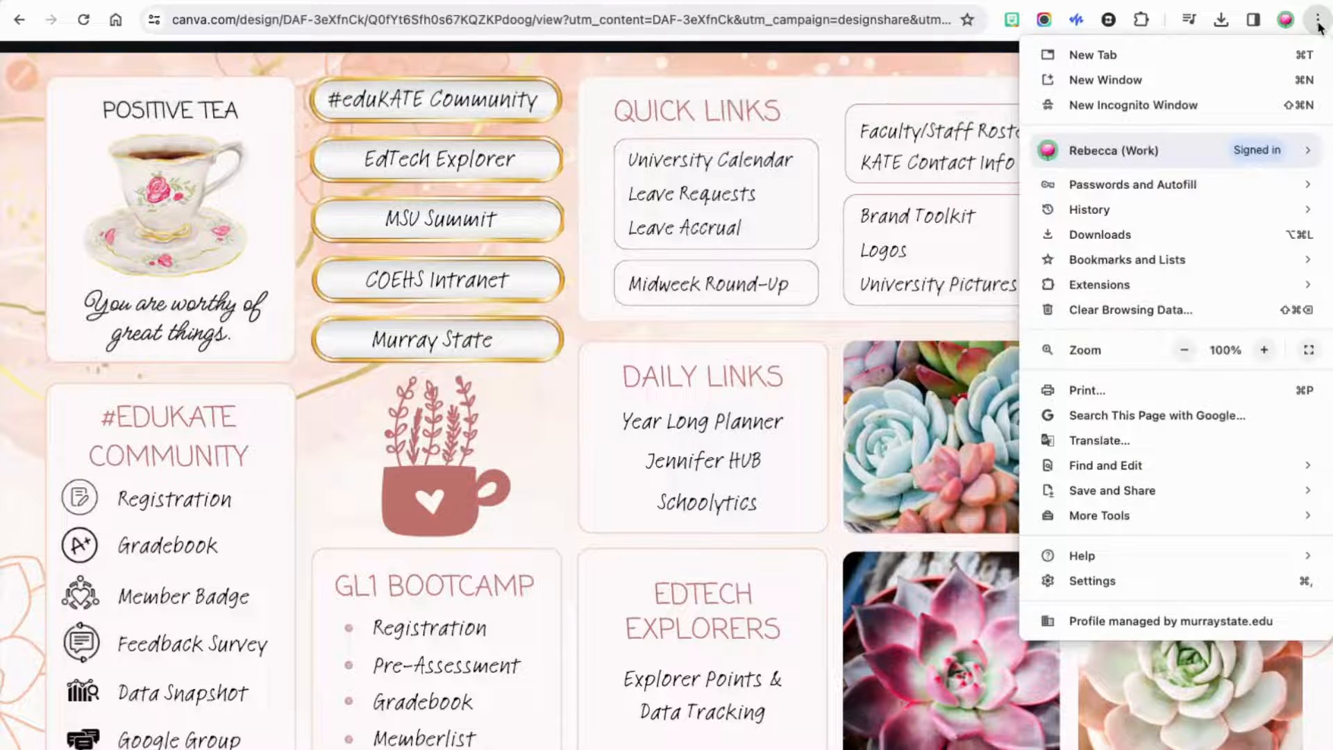
{"action": "left_click", "coordinate": [1181, 581]}
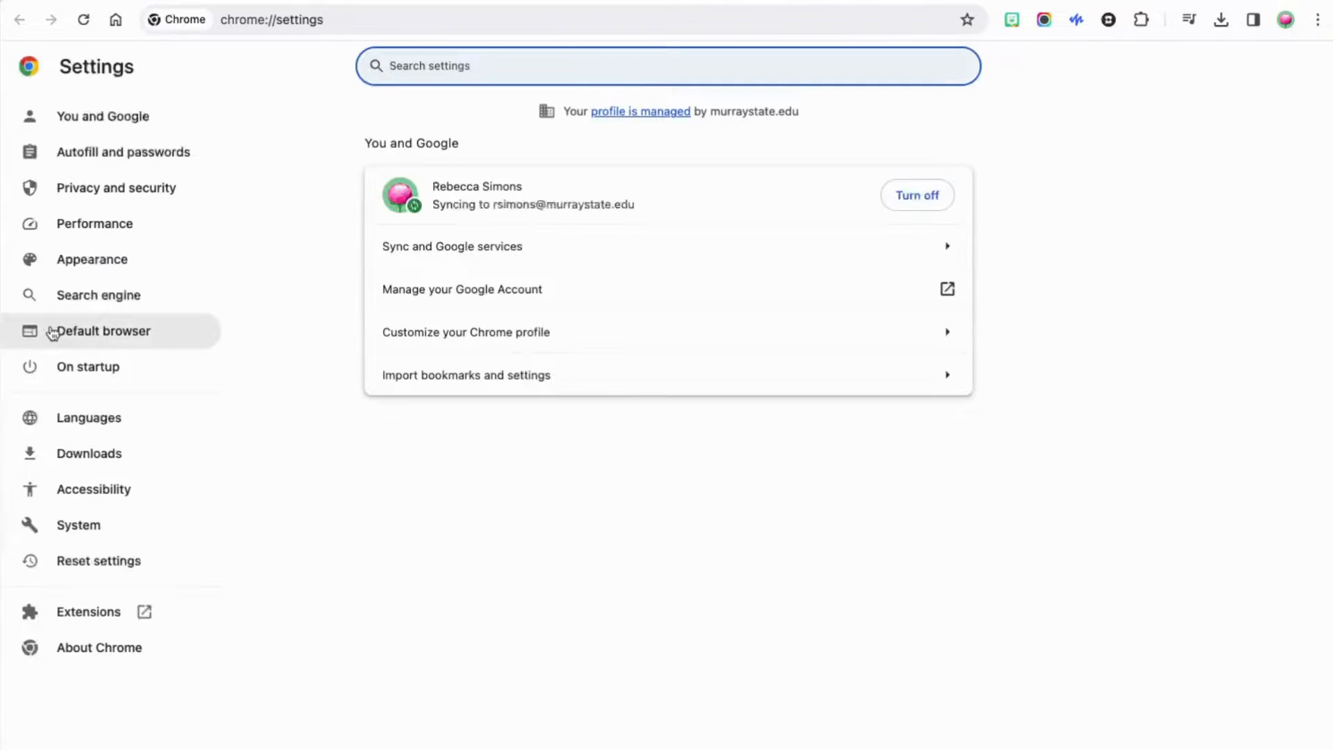
{"action": "left_click", "coordinate": [82, 270]}
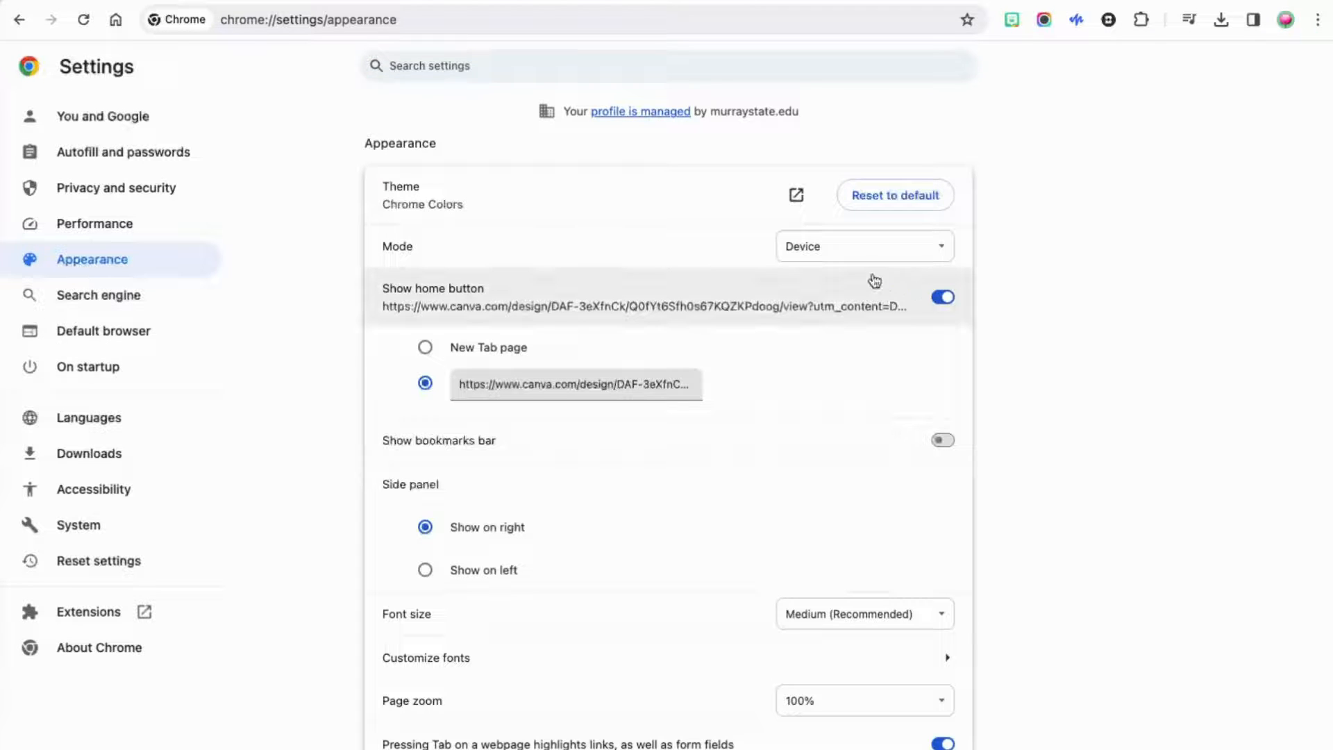
{"action": "left_click", "coordinate": [945, 301]}
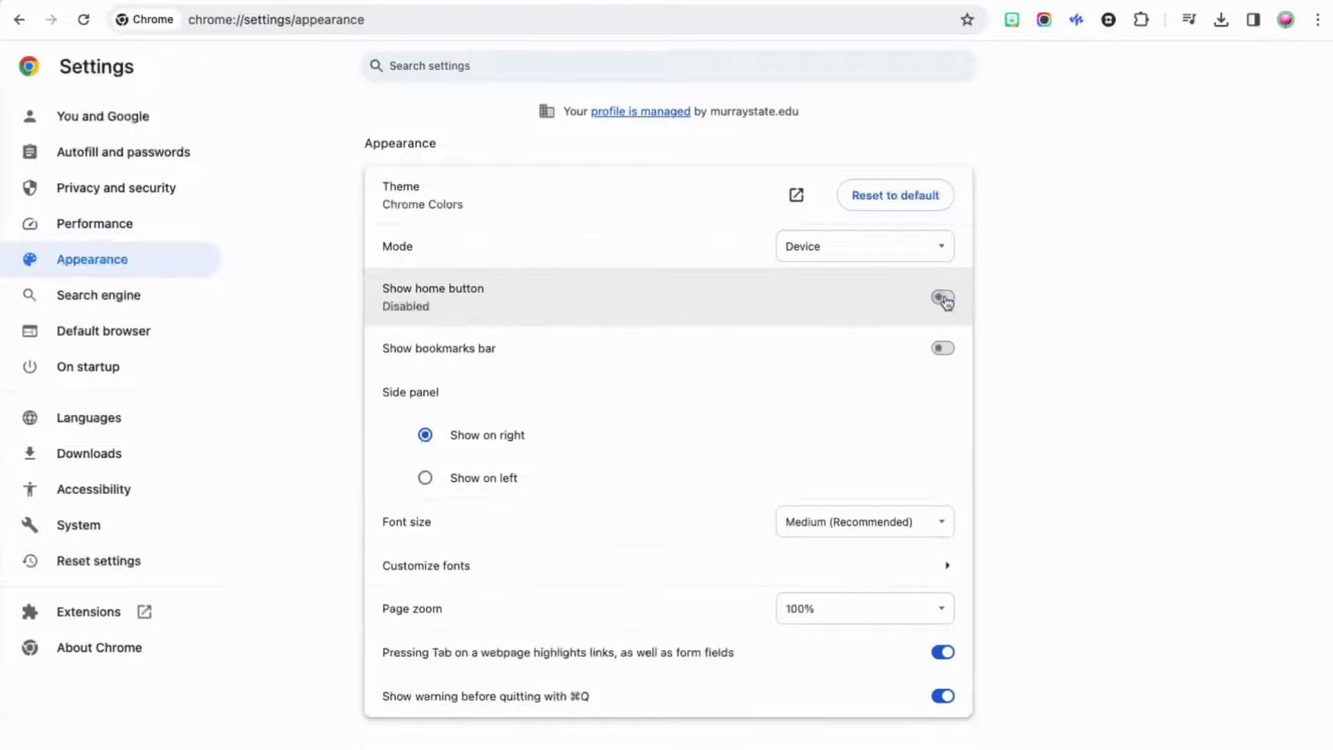
- Turn on Show home button in the Appearance settings with the saved Canva design URL as the home page
{"action": "left_click", "coordinate": [946, 300]}
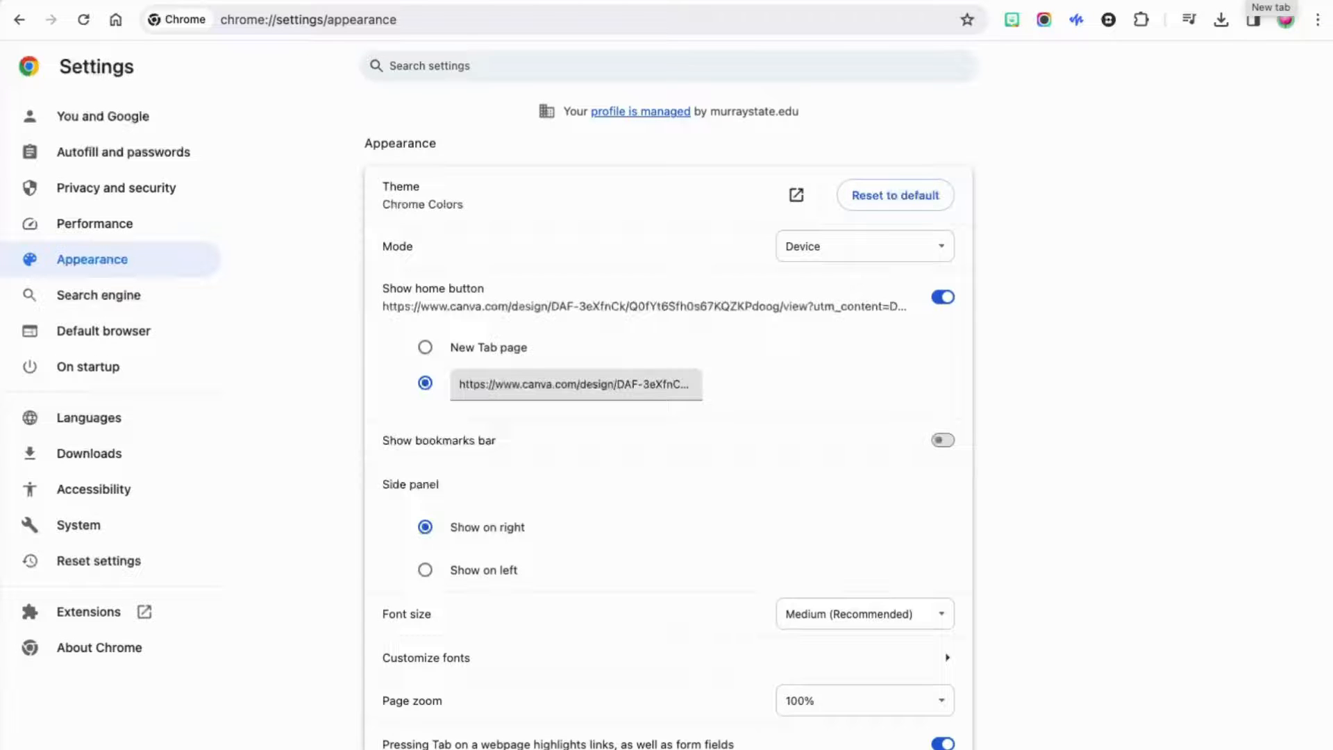
- View the Add shortcut form on a new browser tab, dismiss it and visit the existing Digital HUB shortcut
{"action": "key", "text": "ctrl+t"}
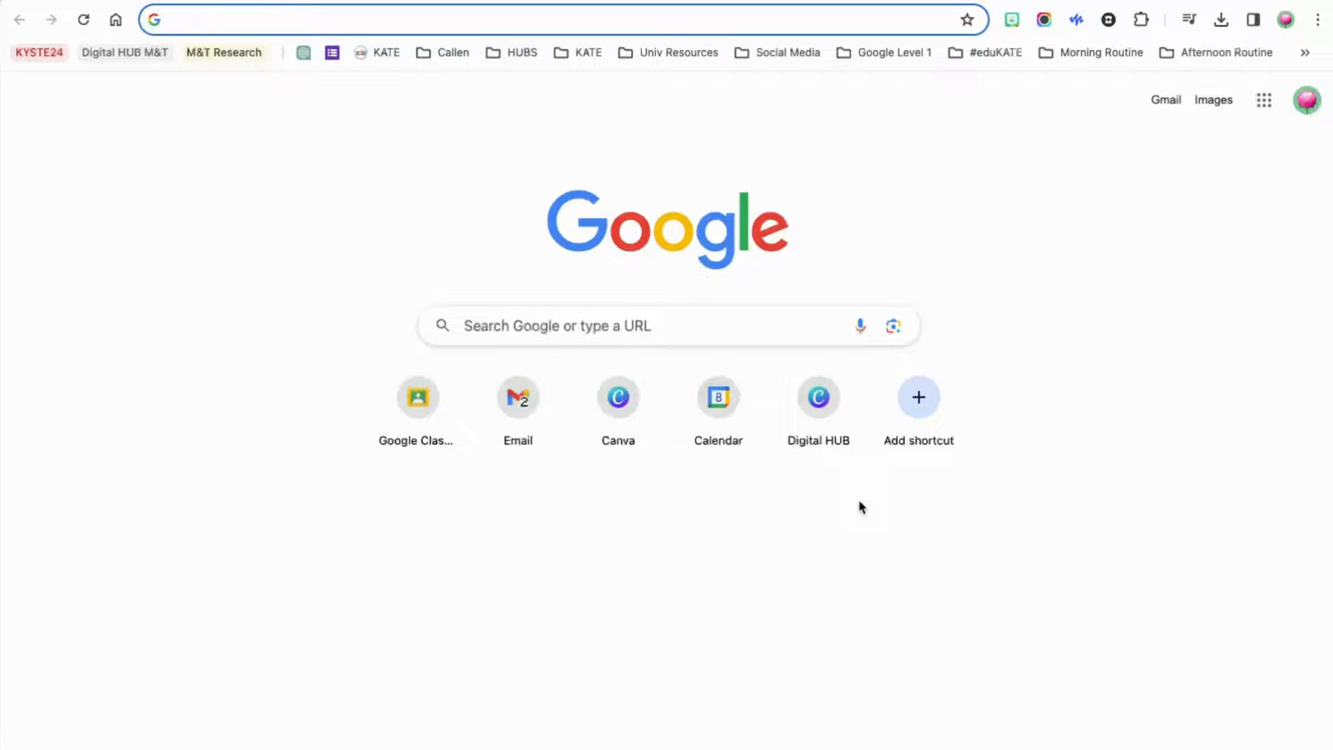
{"action": "left_click", "coordinate": [921, 394]}
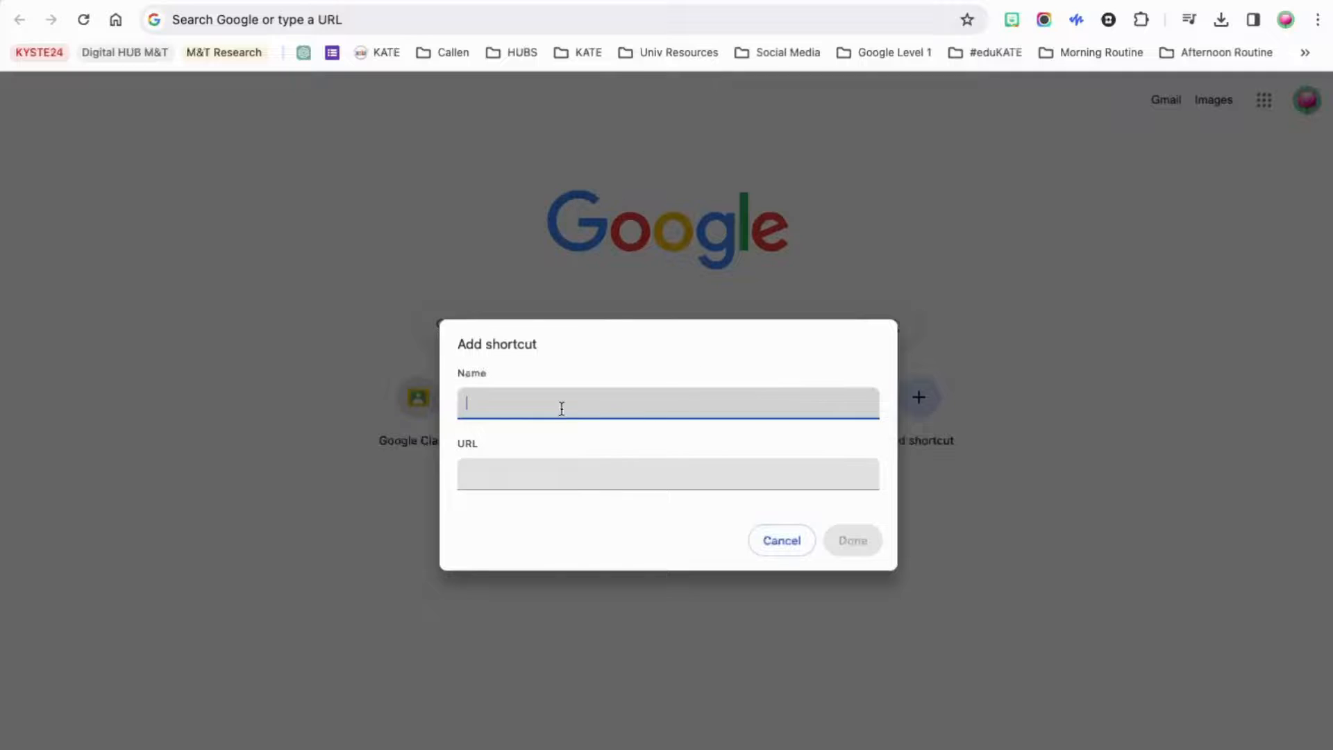
{"action": "left_click", "coordinate": [780, 540]}
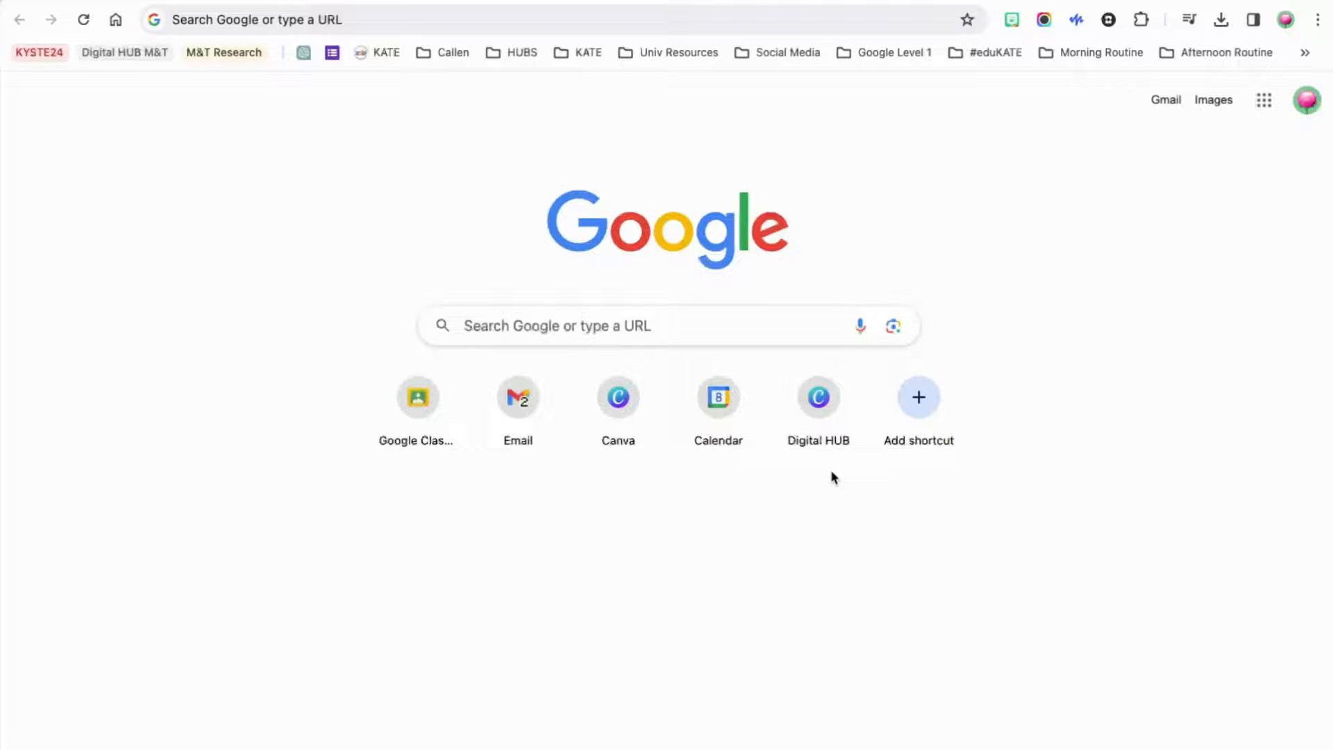
{"action": "left_click", "coordinate": [820, 409]}
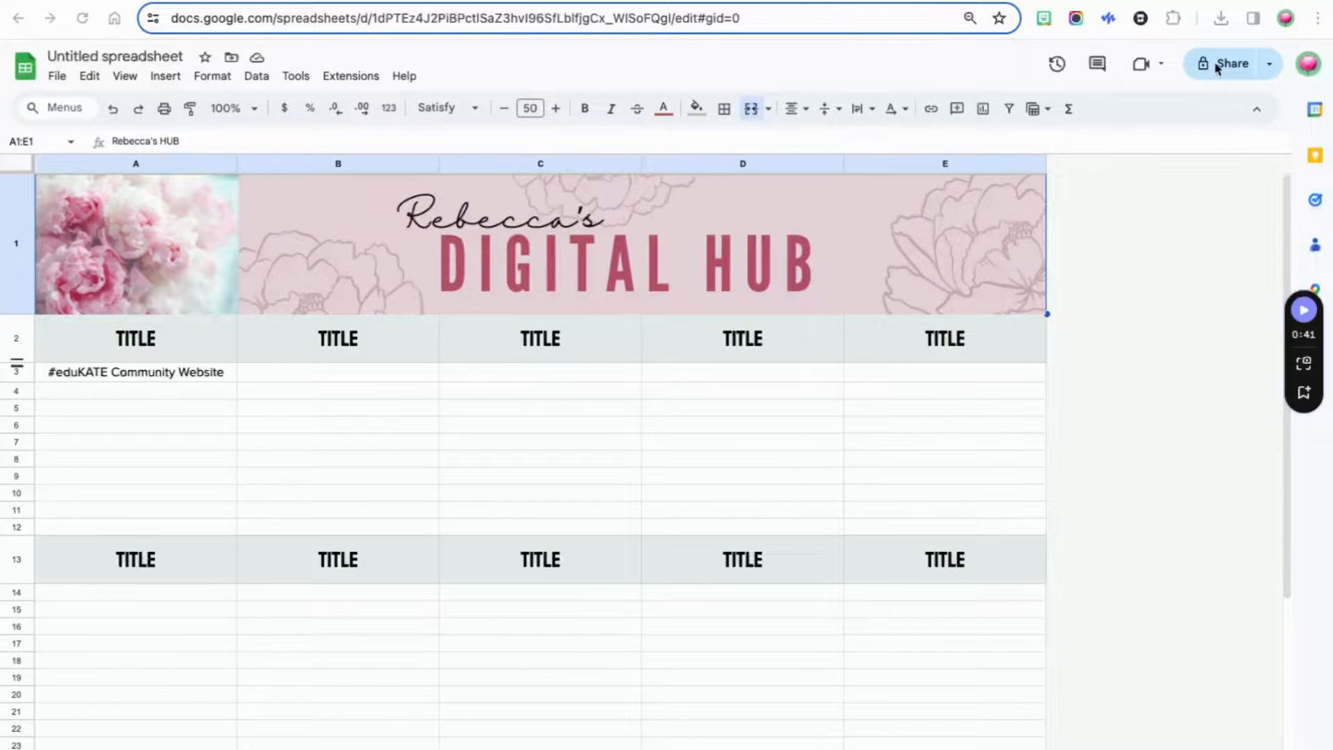
- Share the unnamed spreadsheet with Anyone with the link, and return its general access to Restricted
{"action": "left_click", "coordinate": [1215, 68]}
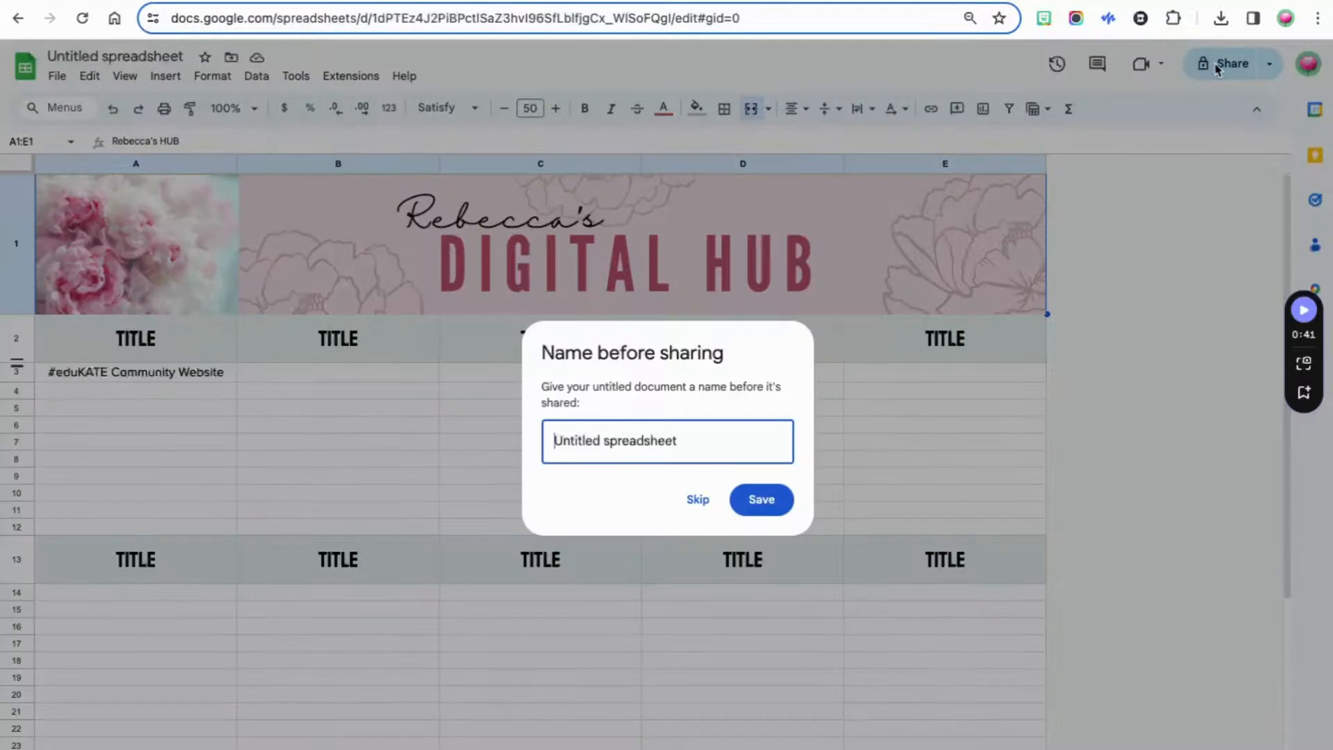
{"action": "left_click", "coordinate": [698, 499]}
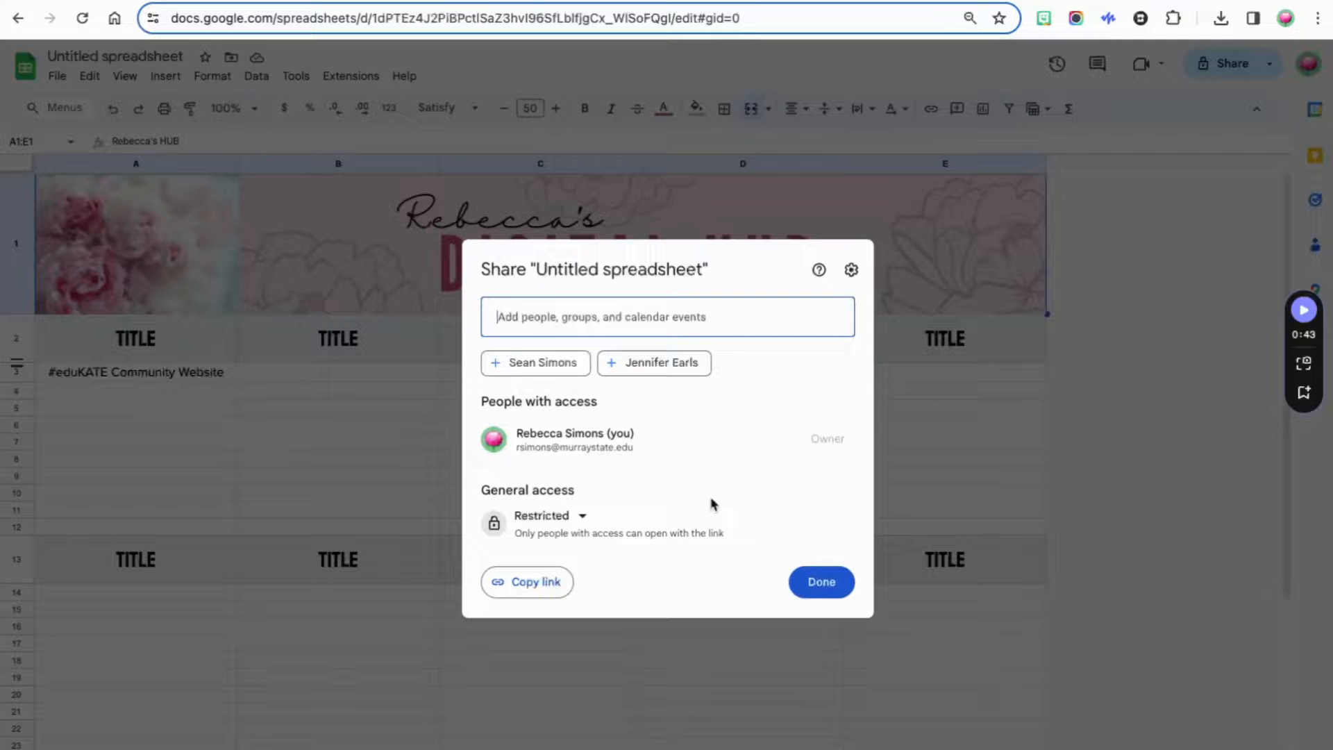
{"action": "left_click", "coordinate": [578, 521]}
{"action": "left_click", "coordinate": [635, 659]}
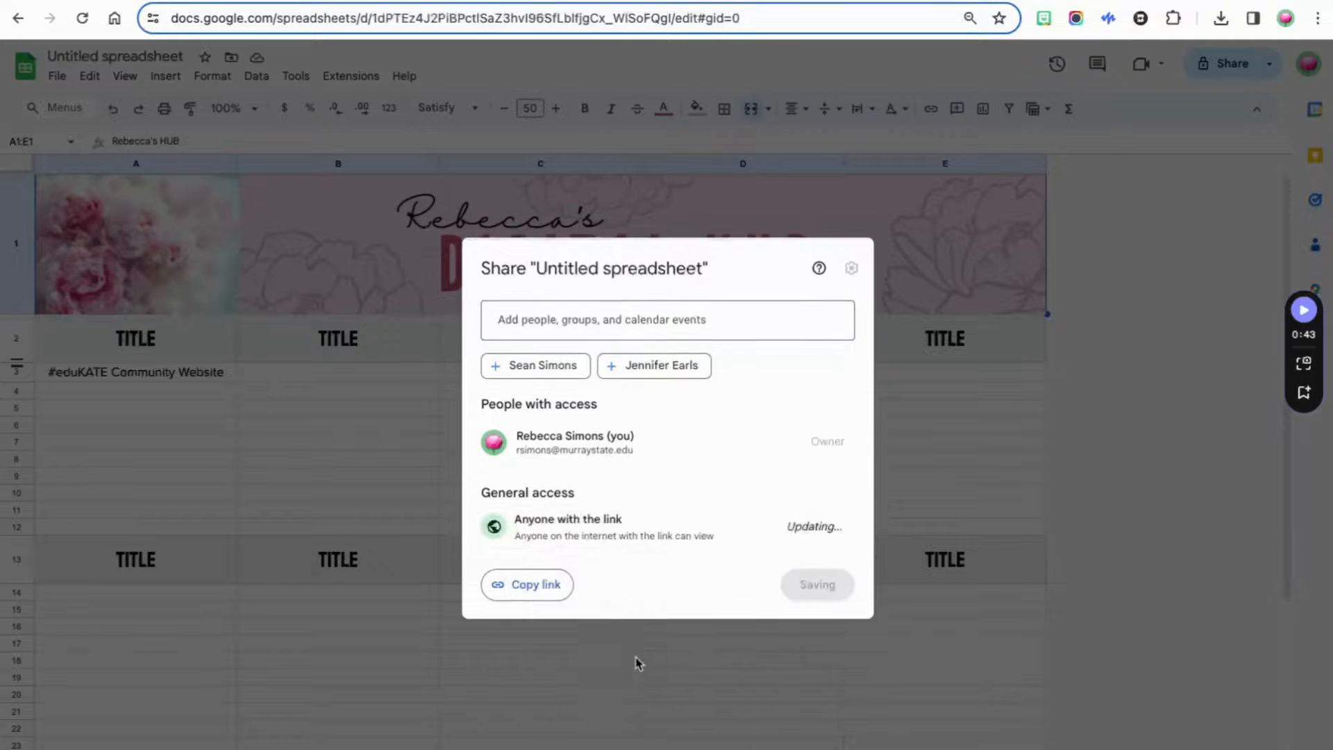
{"action": "left_click", "coordinate": [636, 519]}
{"action": "left_click", "coordinate": [610, 563]}
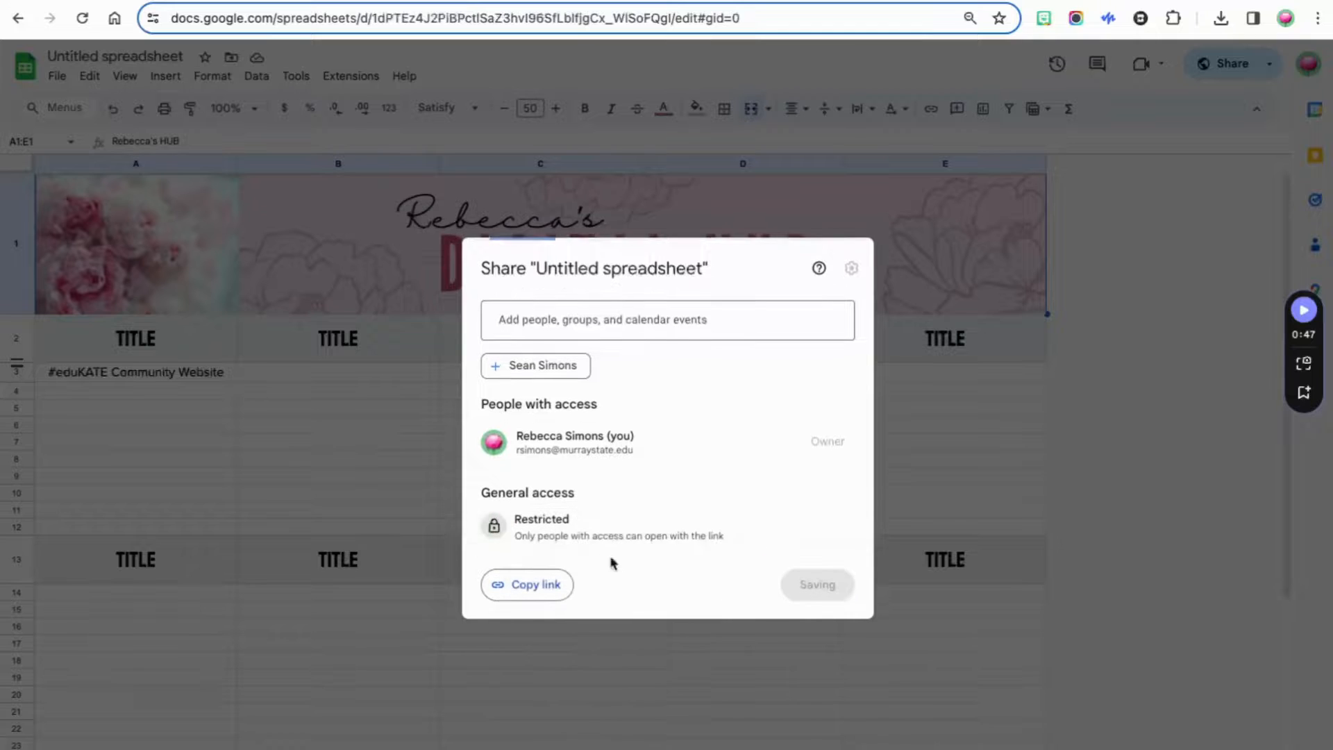
{"action": "left_click", "coordinate": [542, 366]}
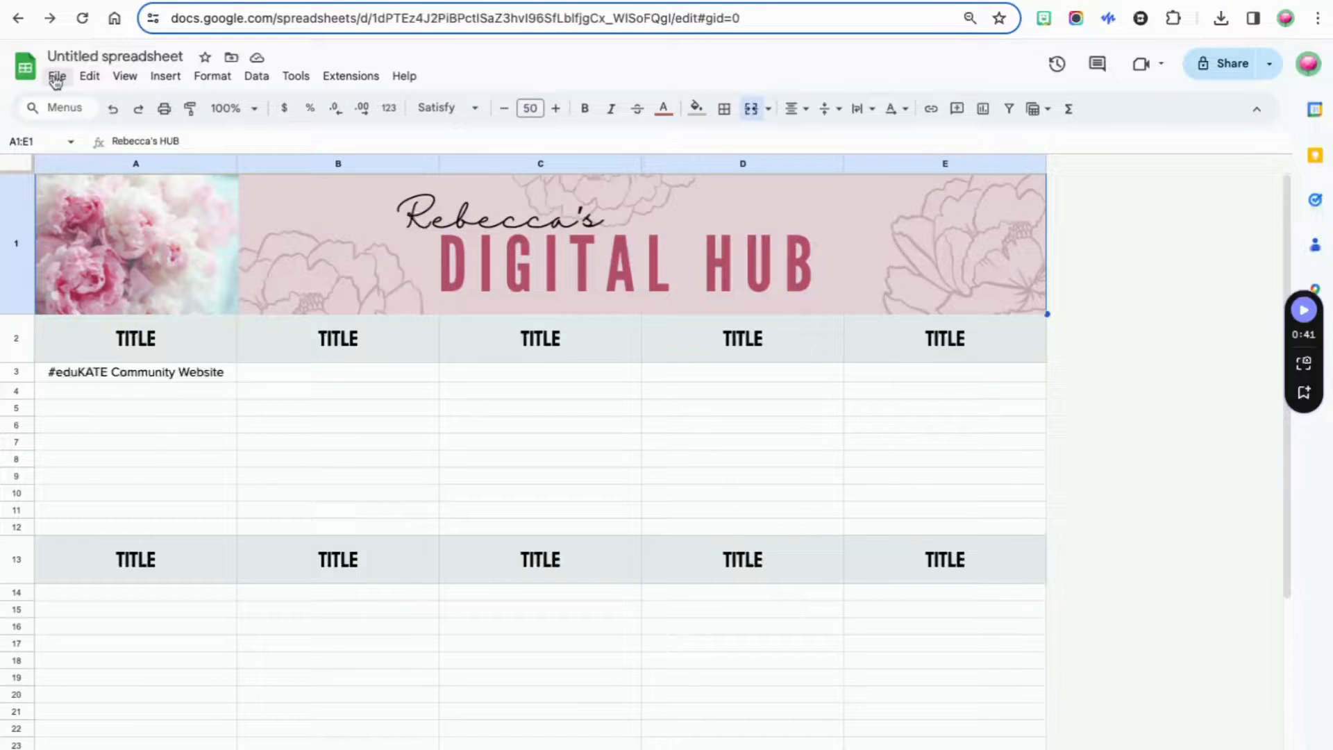
- Publish the Entire Document to the web as a Web page and select the published link
{"action": "left_click", "coordinate": [56, 79]}
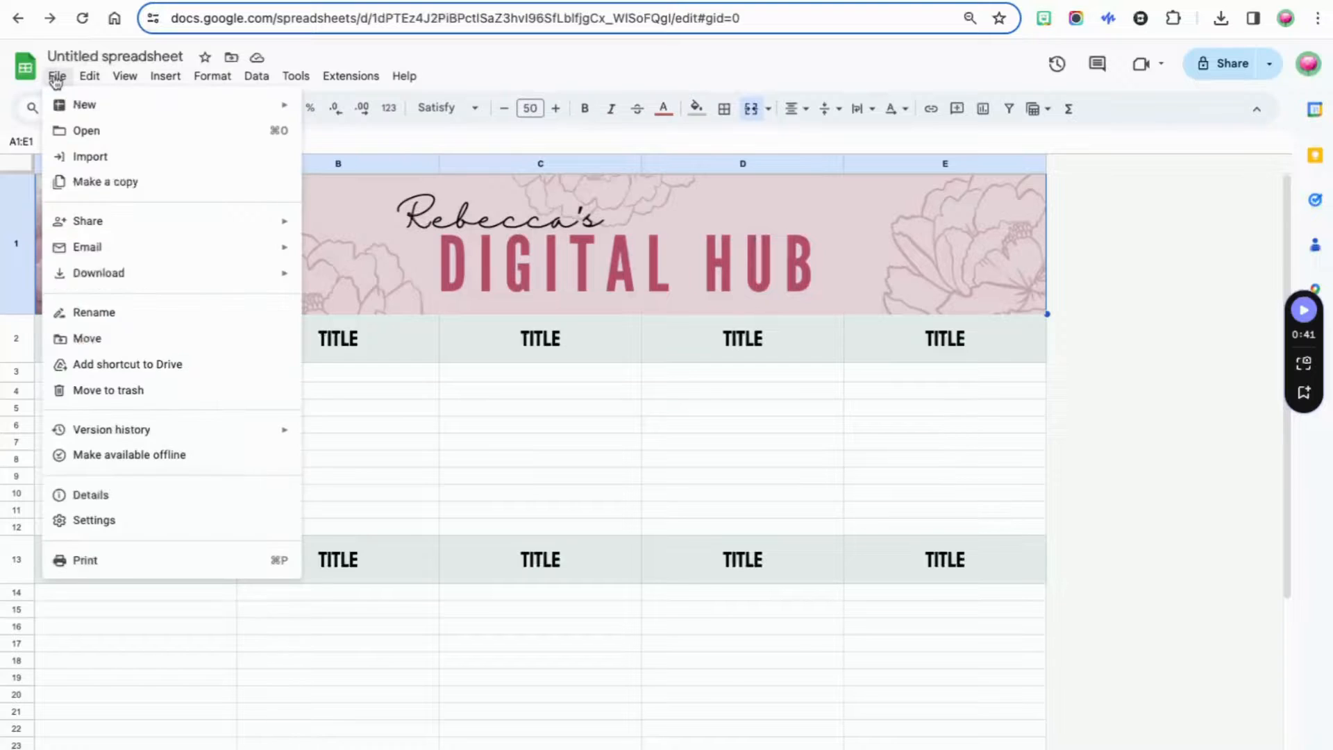
{"action": "mouse_move", "coordinate": [88, 227]}
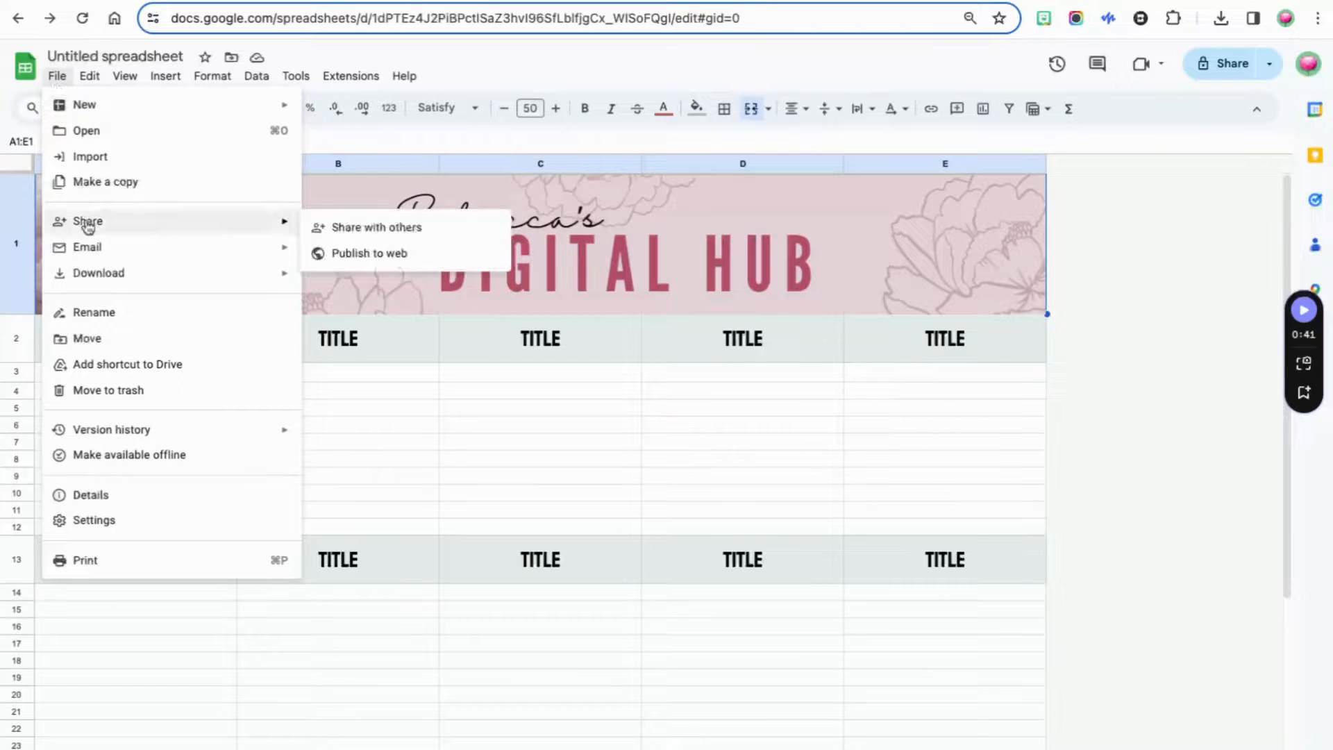
{"action": "left_click", "coordinate": [352, 262]}
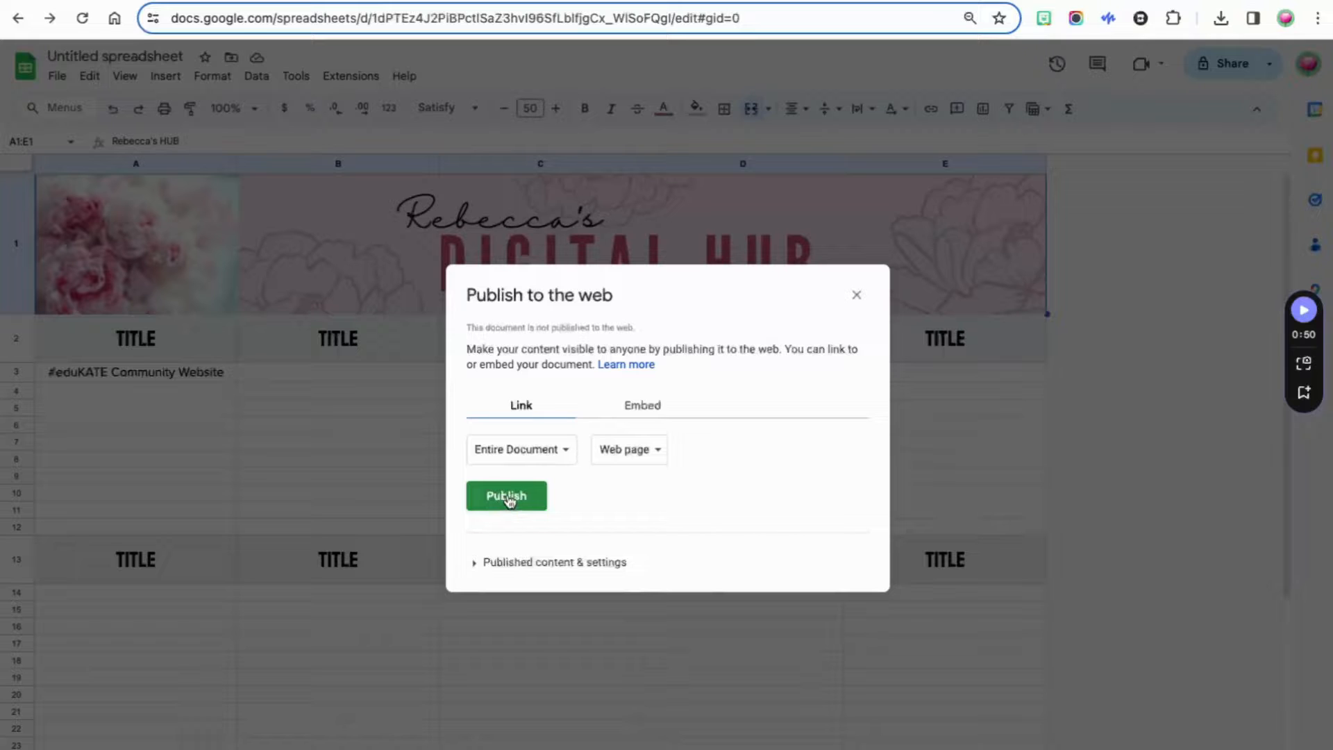
{"action": "left_click", "coordinate": [509, 497]}
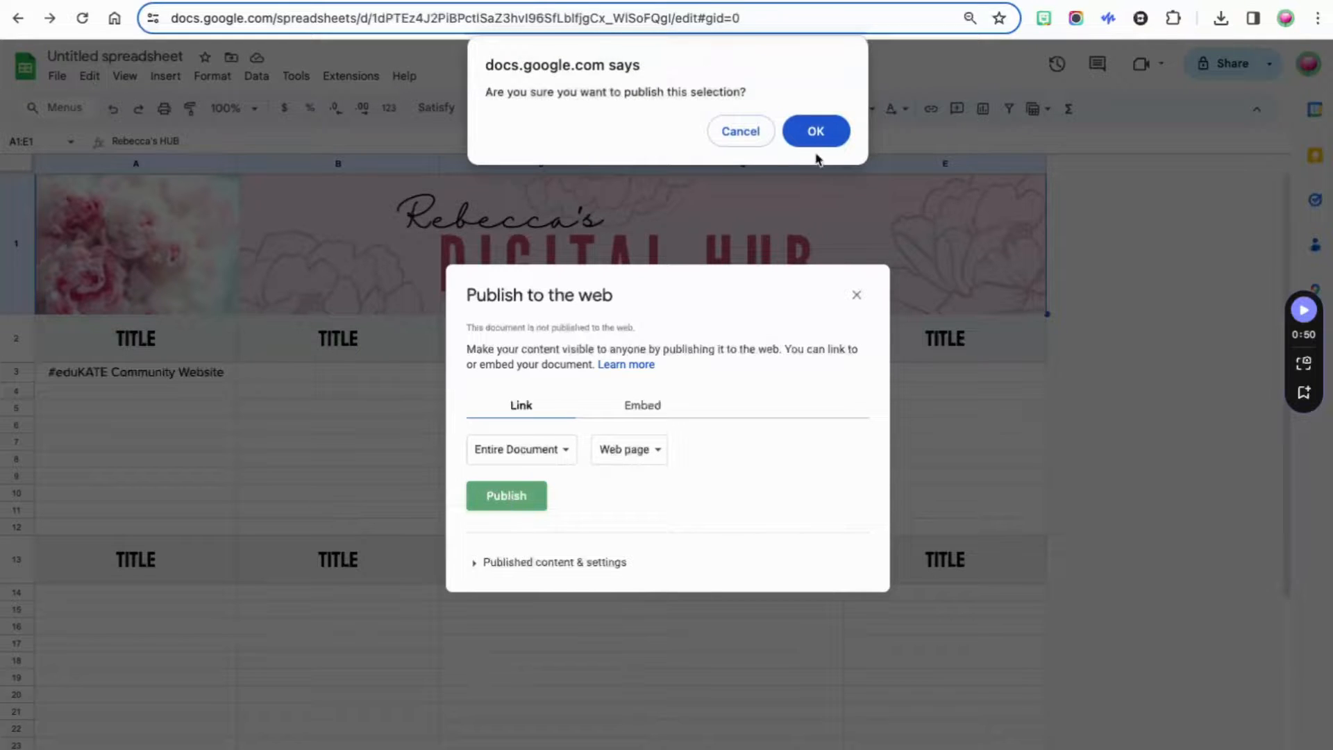
{"action": "left_click", "coordinate": [815, 131]}
{"action": "left_click", "coordinate": [720, 434]}
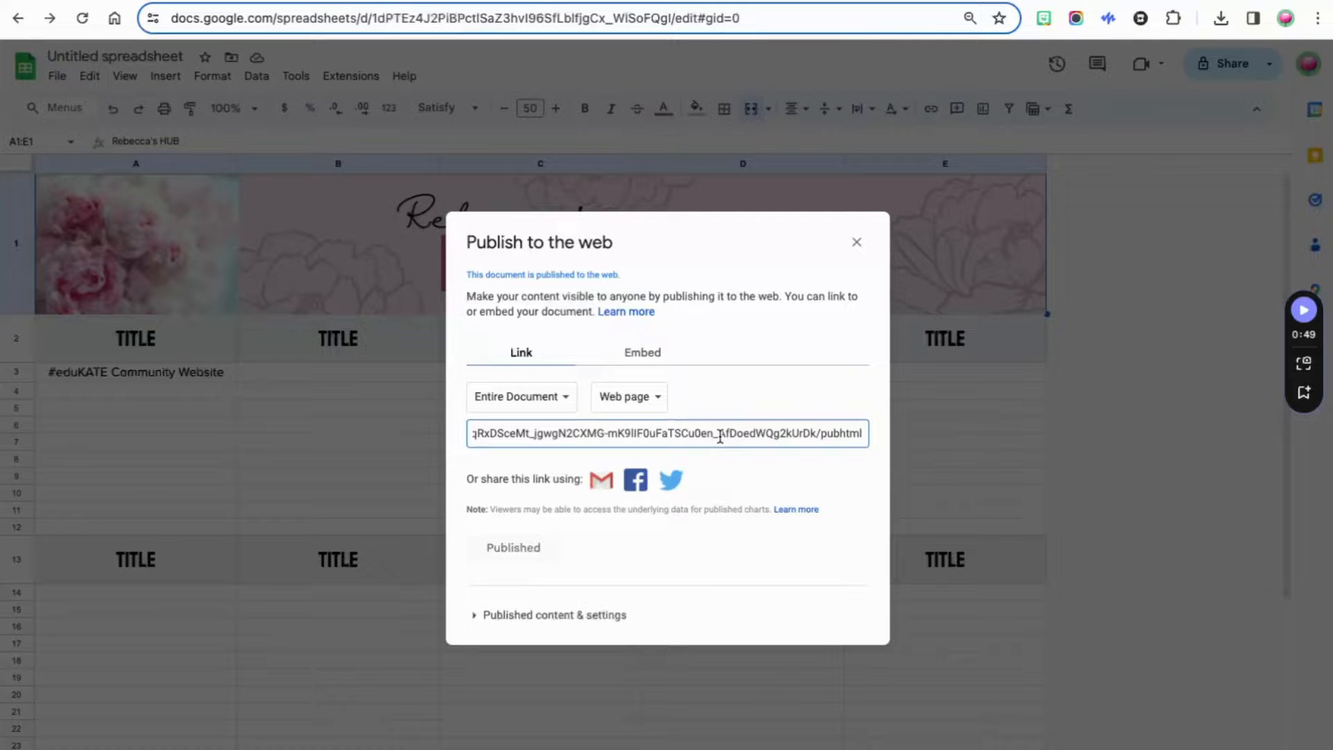
{"action": "left_click", "coordinate": [708, 429]}
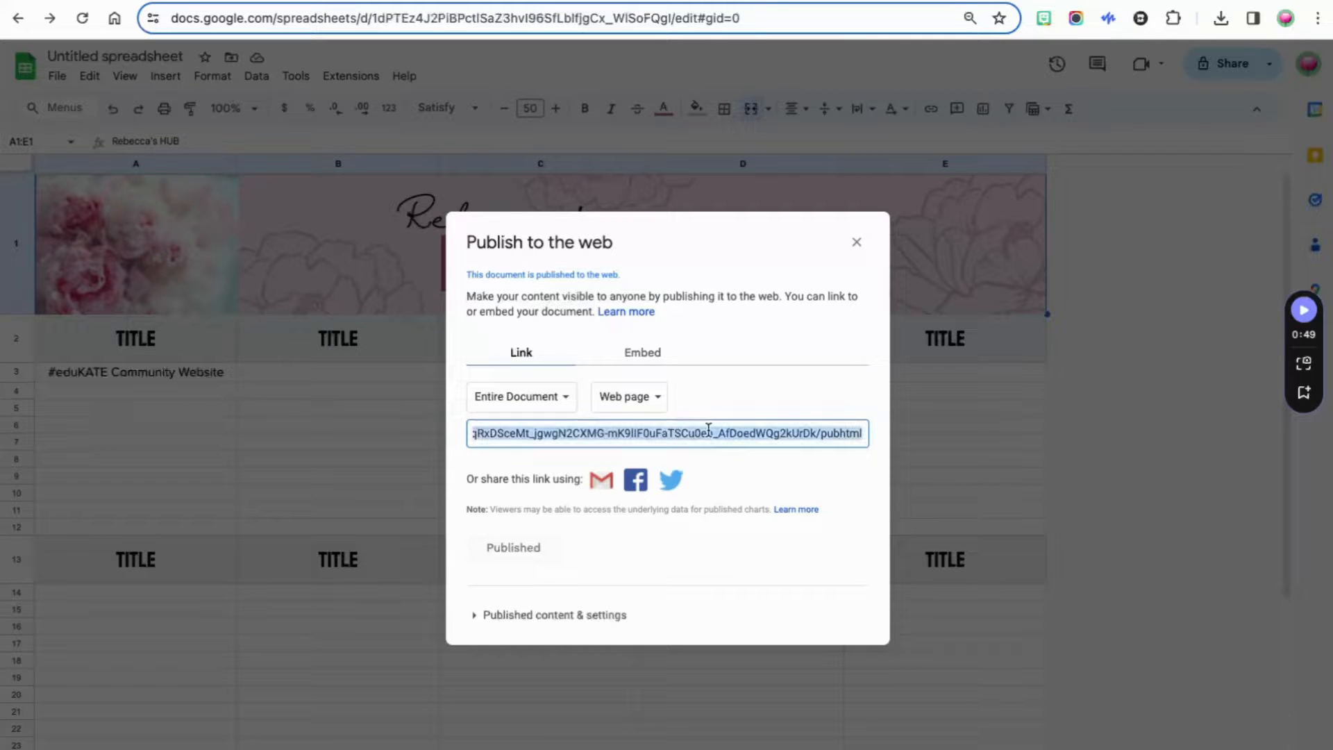